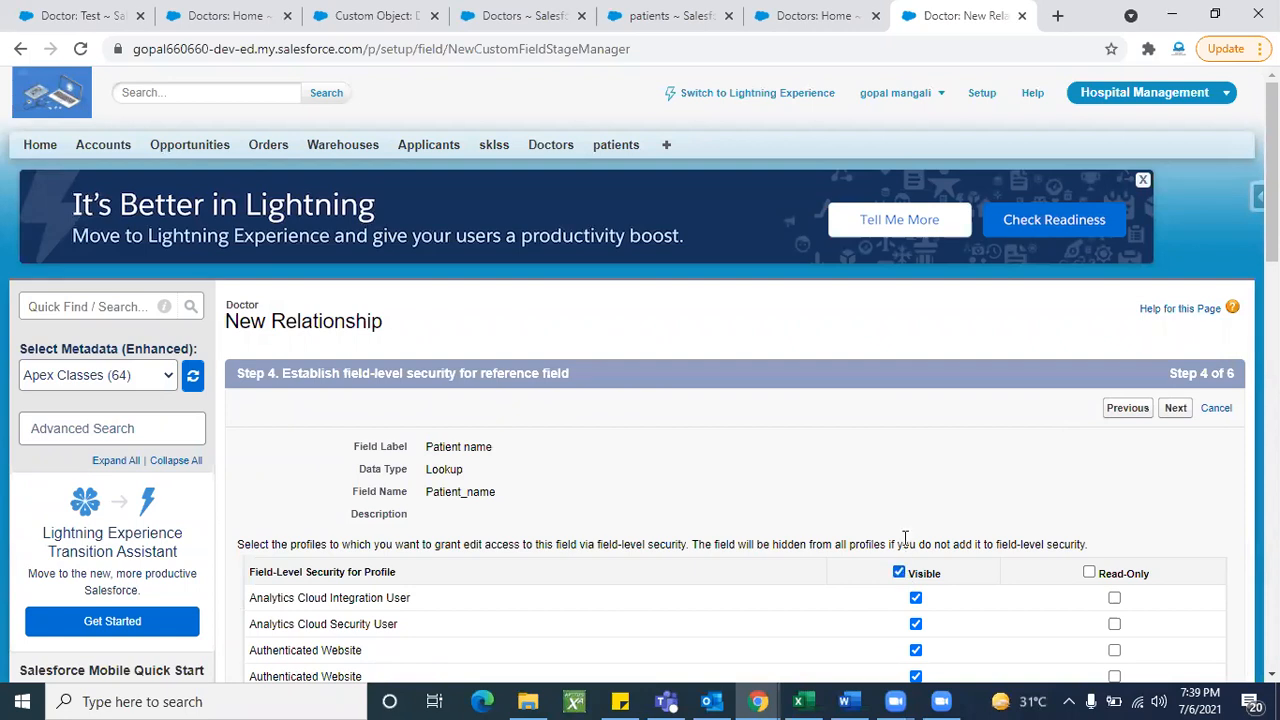
- Get through the last relationship wizard steps and save the Patient name lookup field on Doctor
left_click(1175, 408)
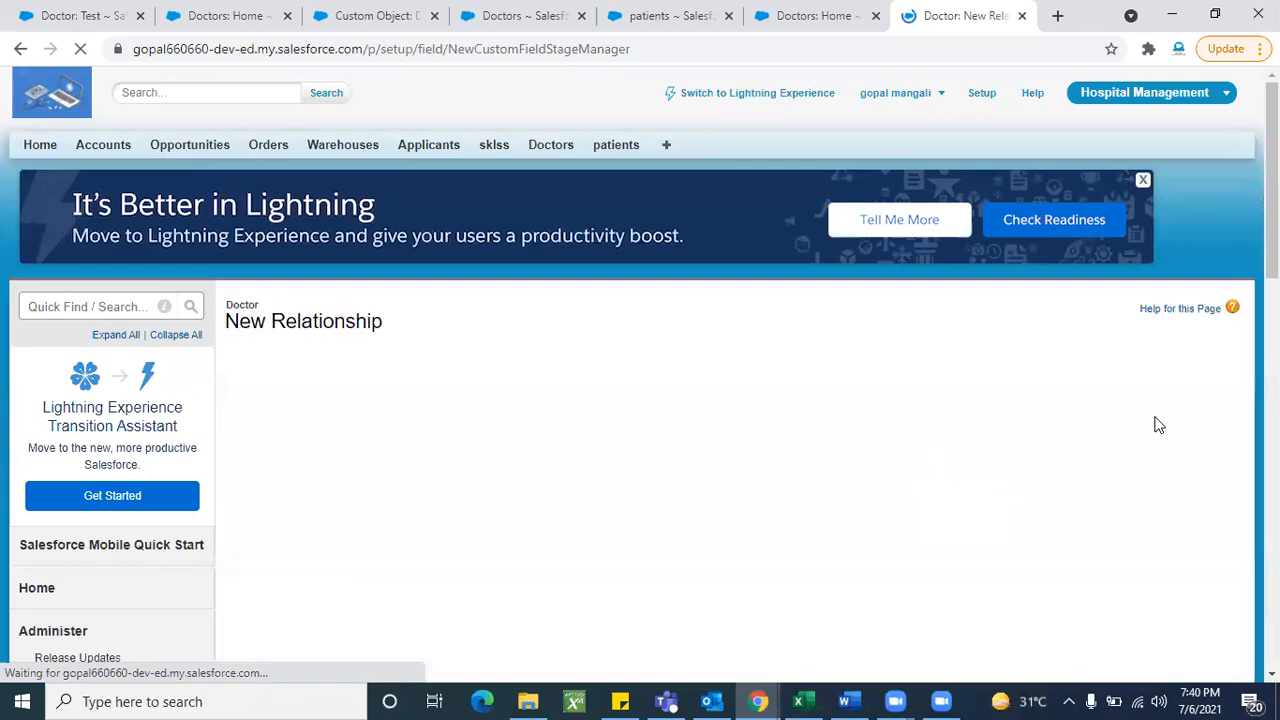
left_click(1178, 412)
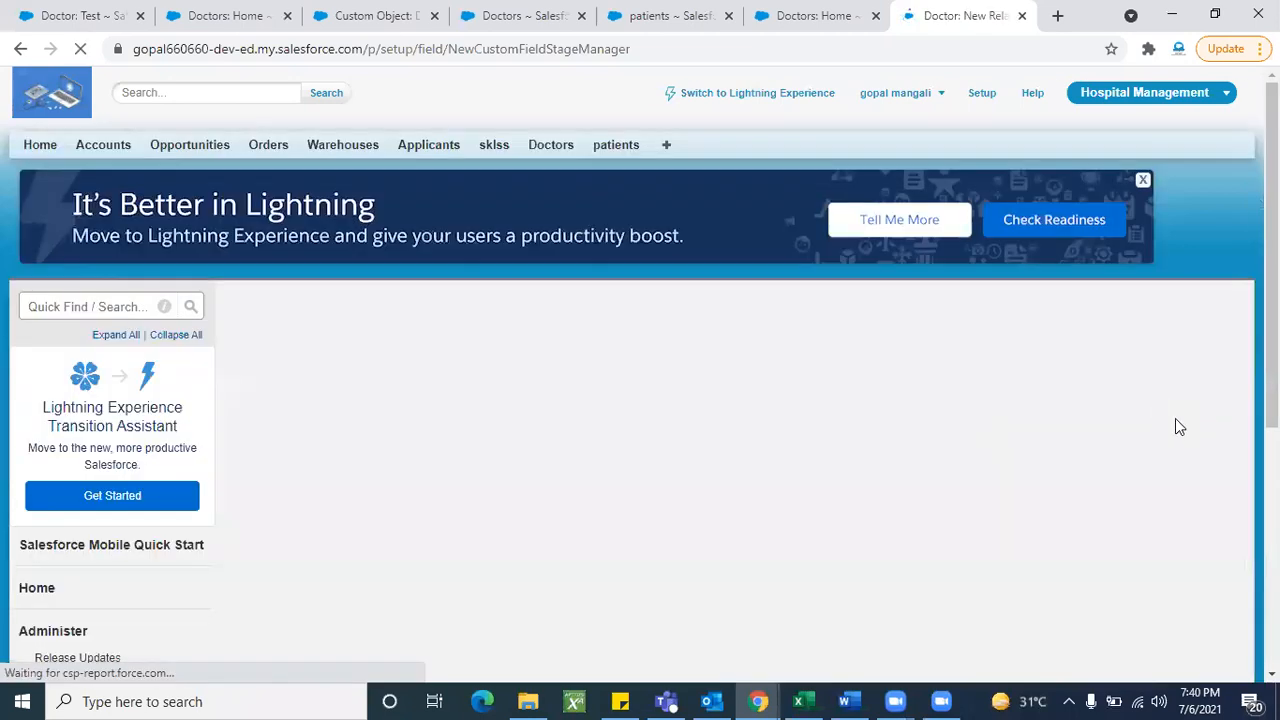
left_click(1172, 409)
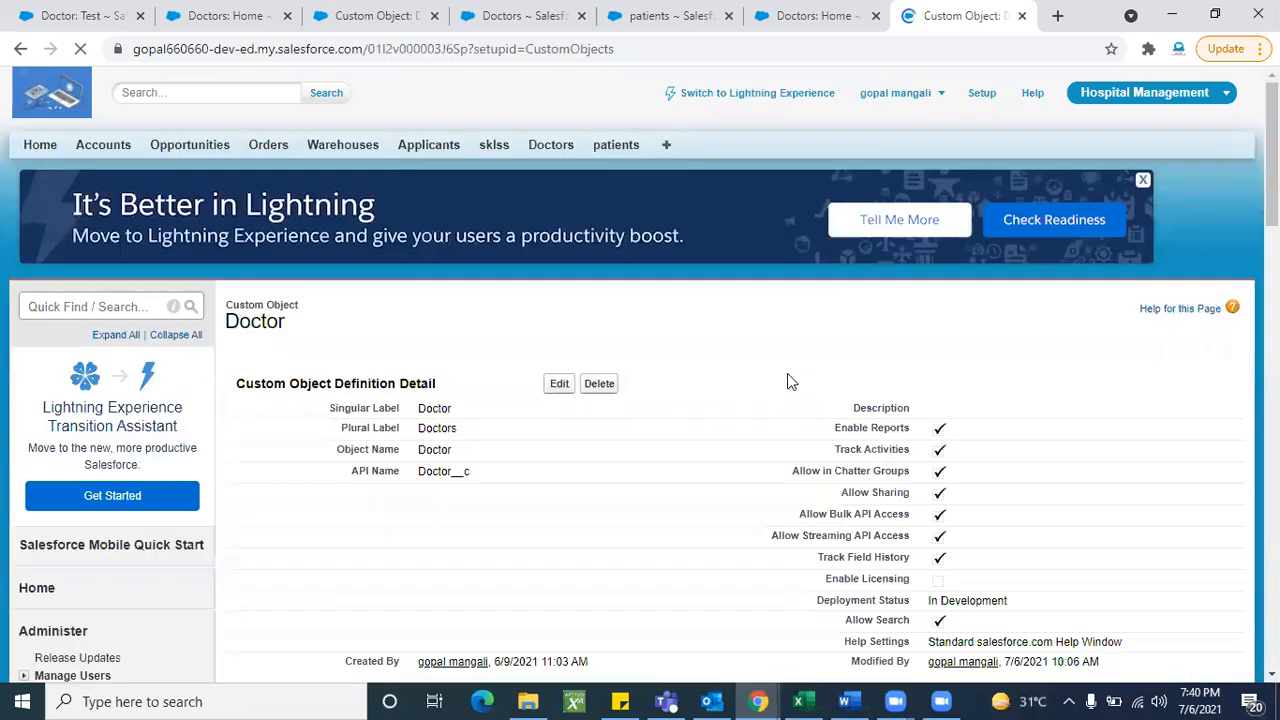
- Close the duplicate Doctor object tab, refresh the Doctors list, and view all patients
left_click(414, 30)
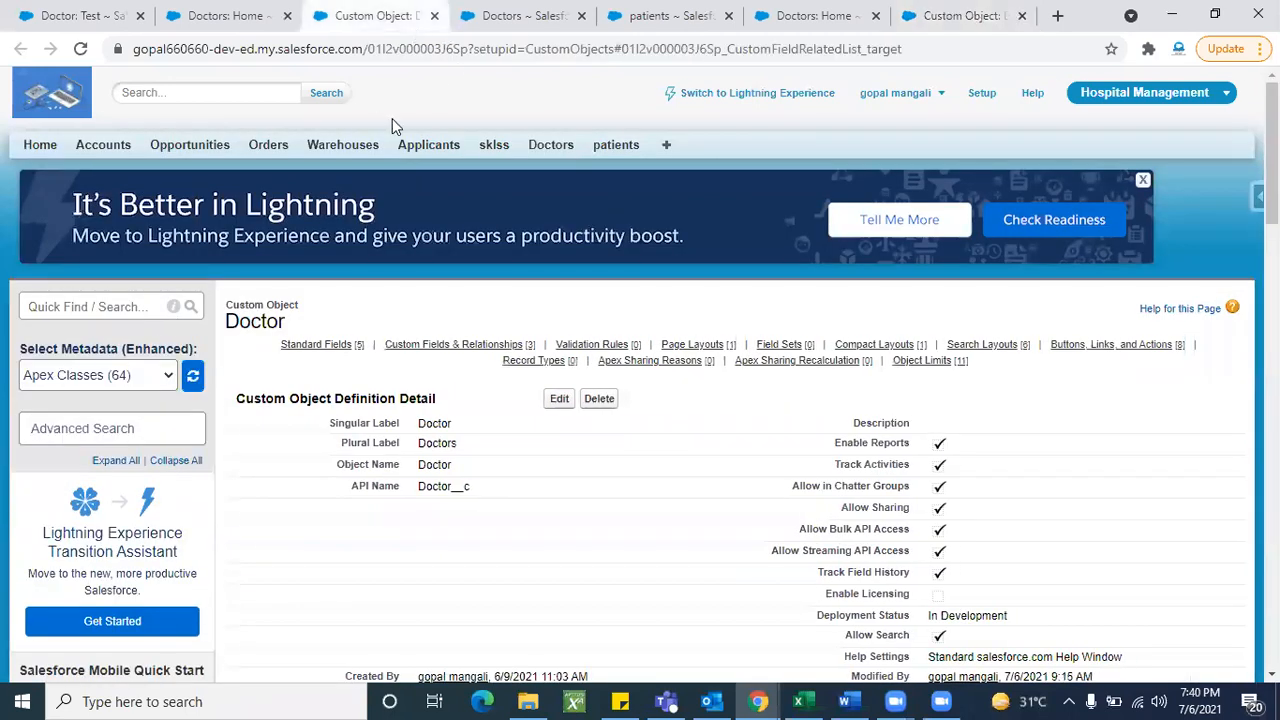
left_click(434, 15)
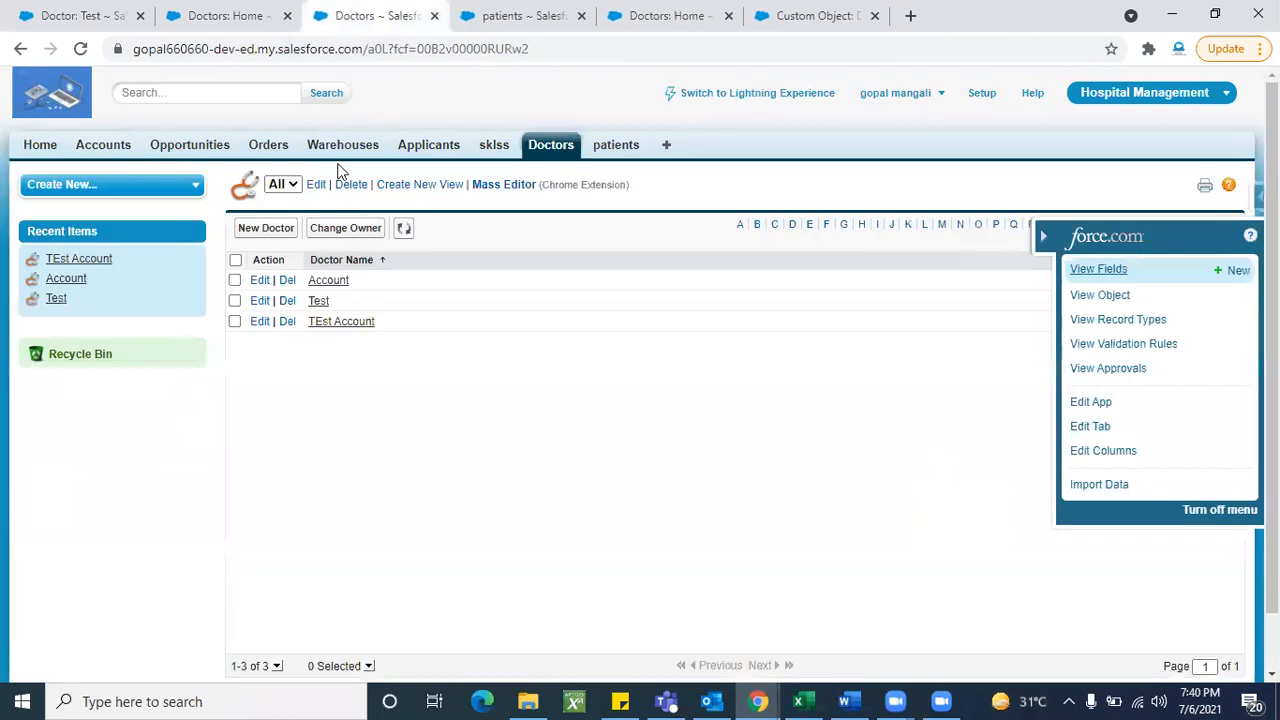
left_click(405, 232)
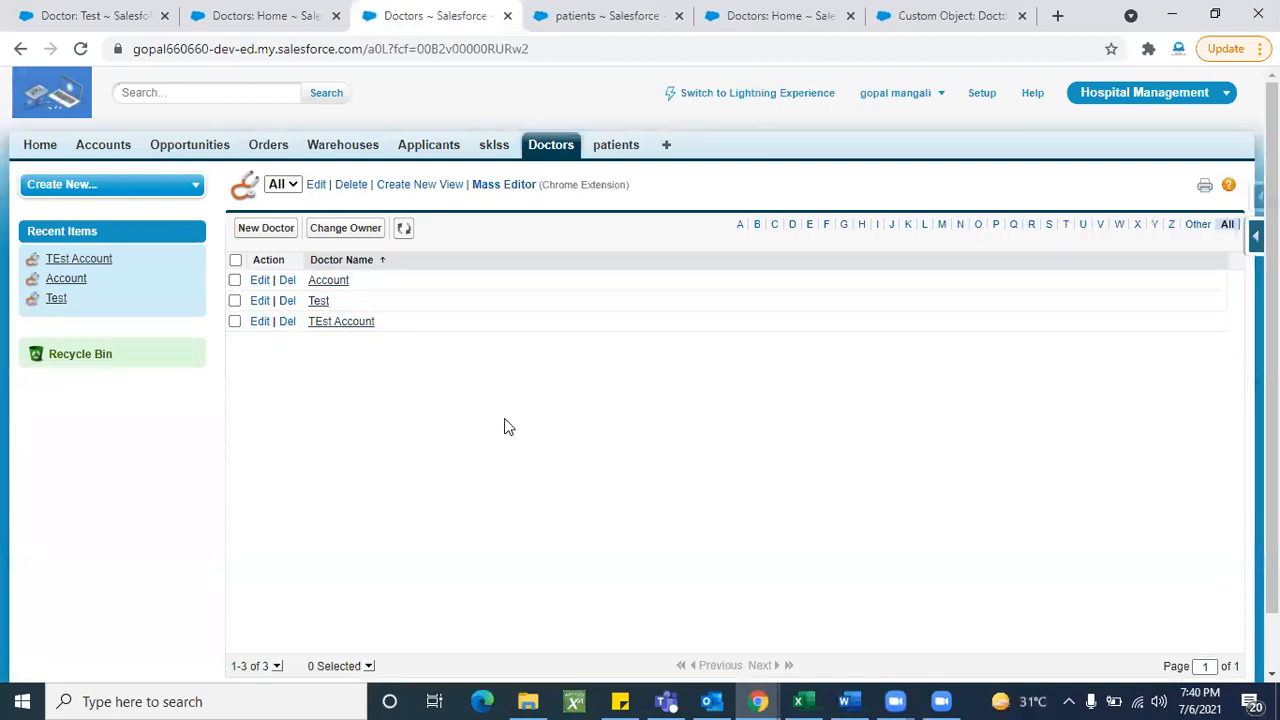
left_click(598, 150)
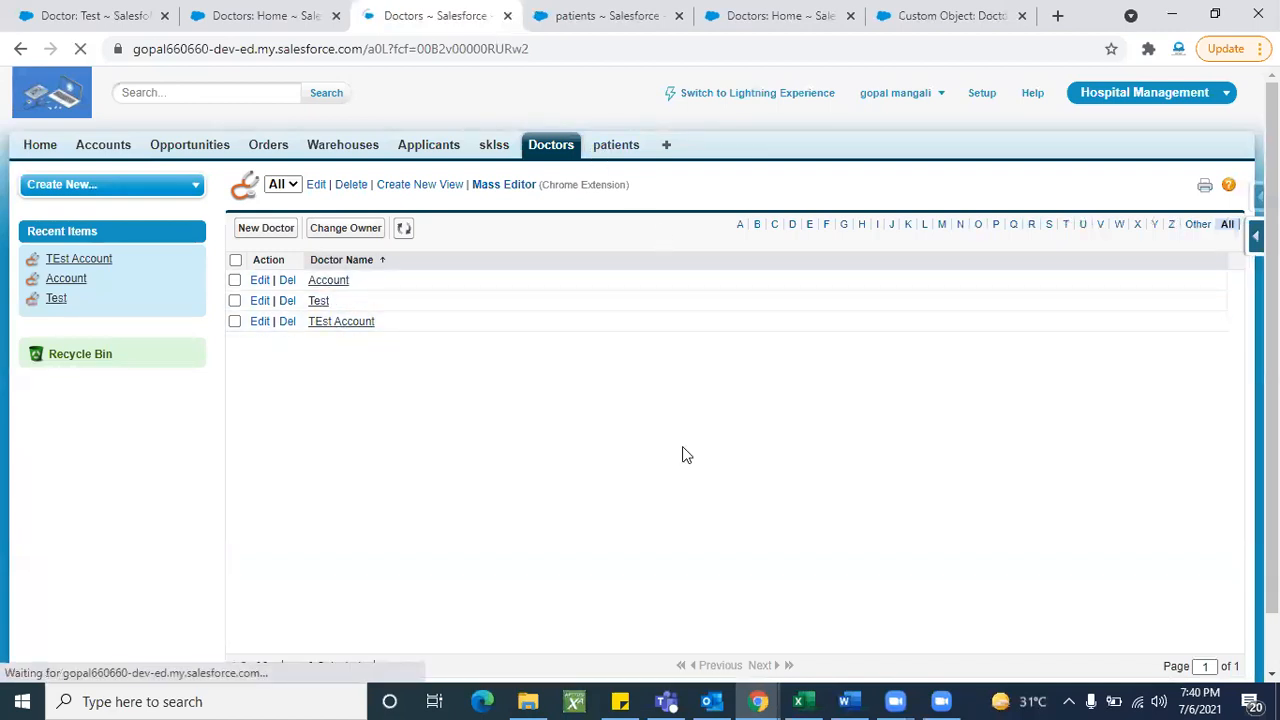
left_click(321, 242)
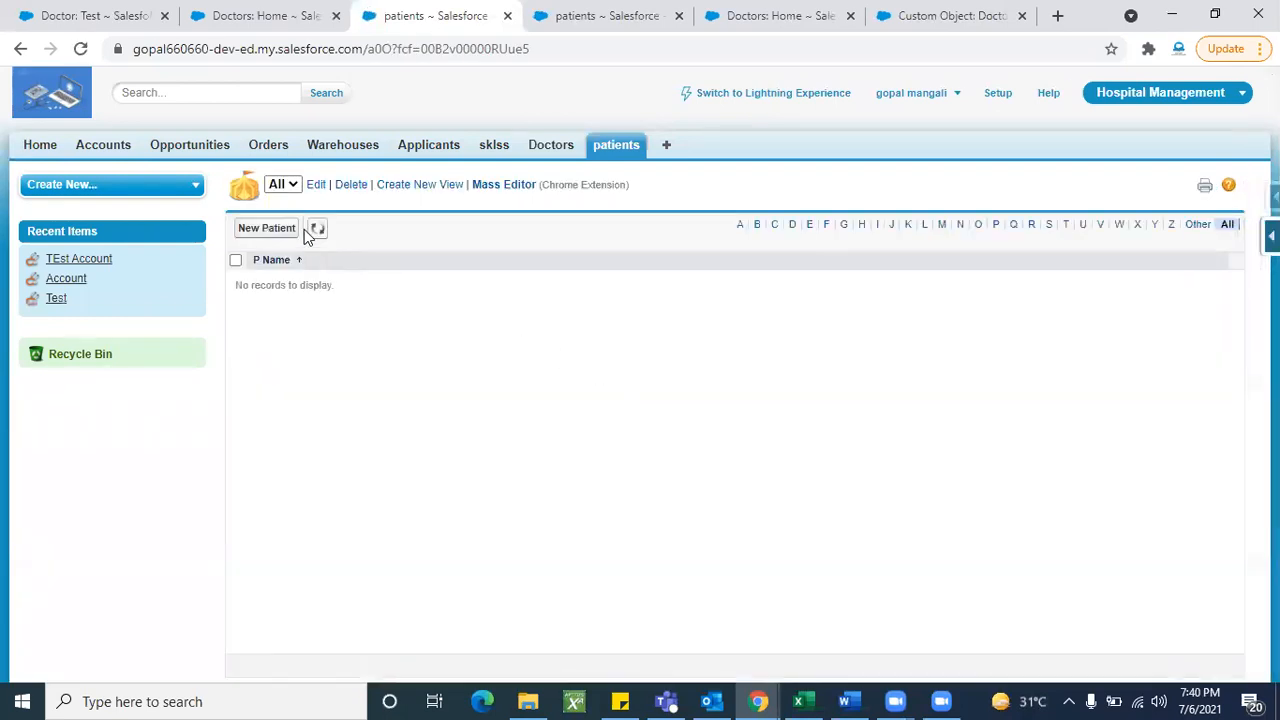
- Create patient 'Account Test' with doctor Account picked through the Doctor Name lookup
left_click(267, 229)
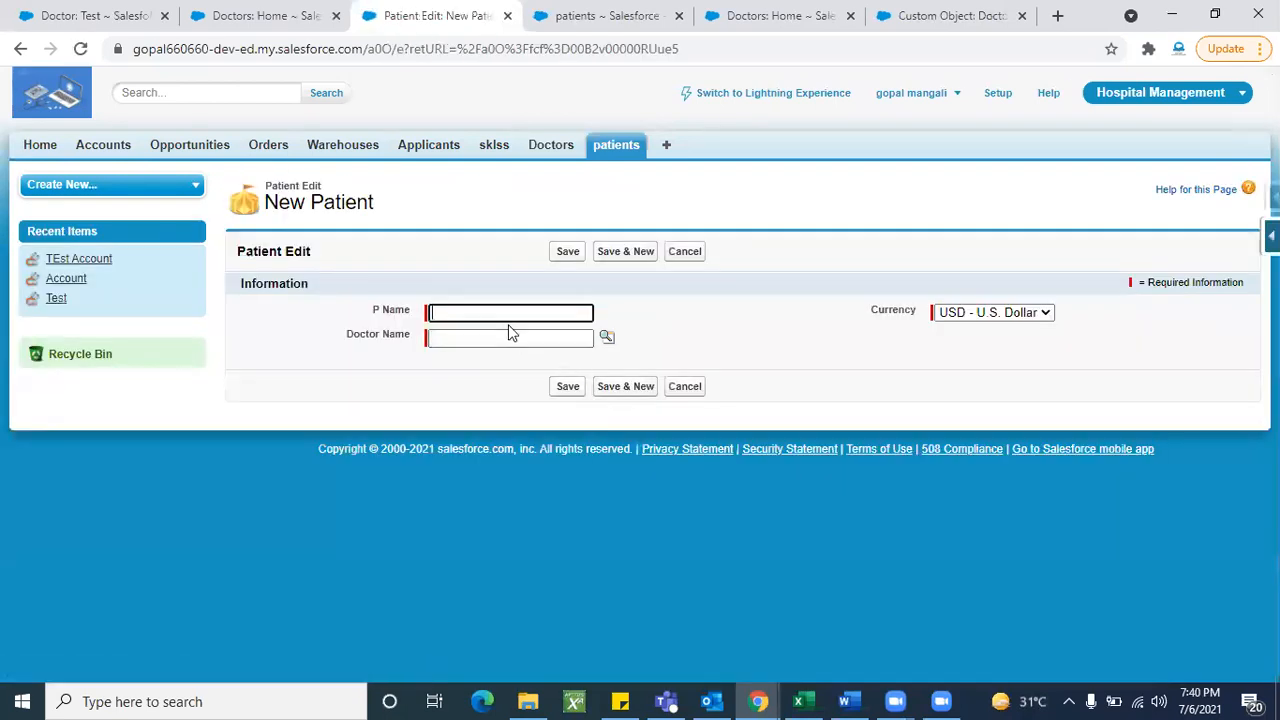
left_click(508, 318)
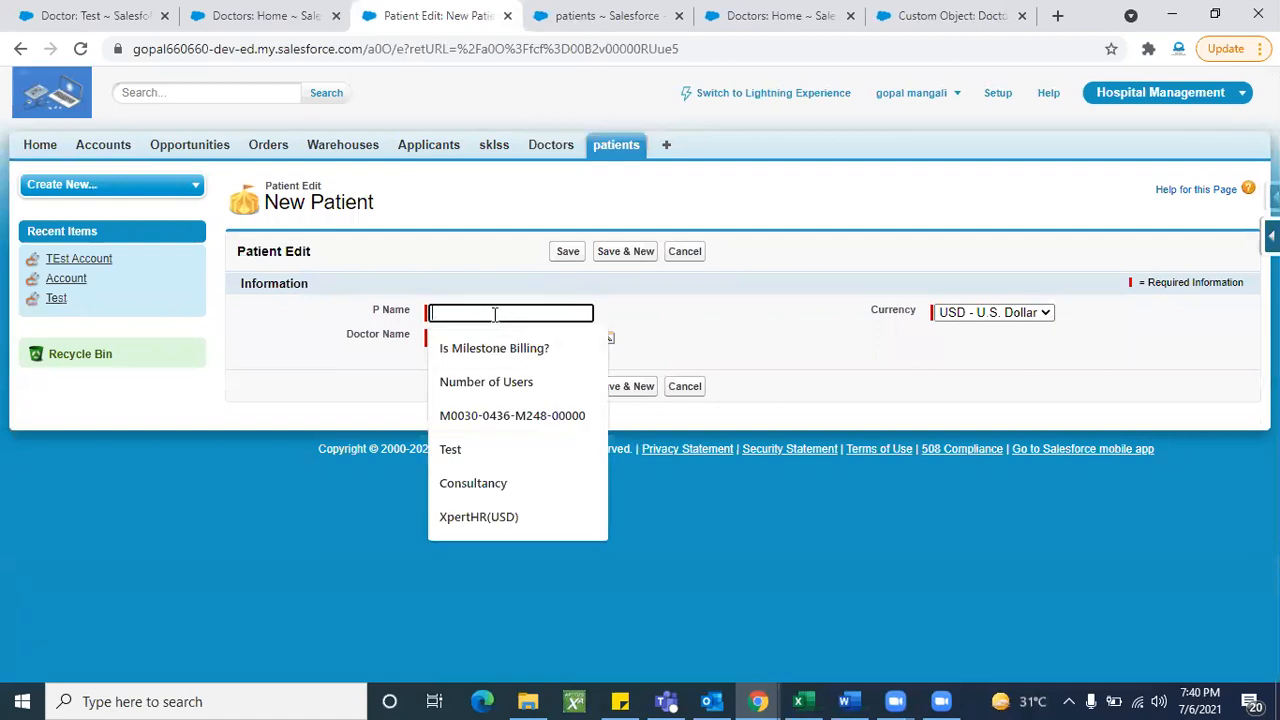
type("tes")
key("BackSpace")
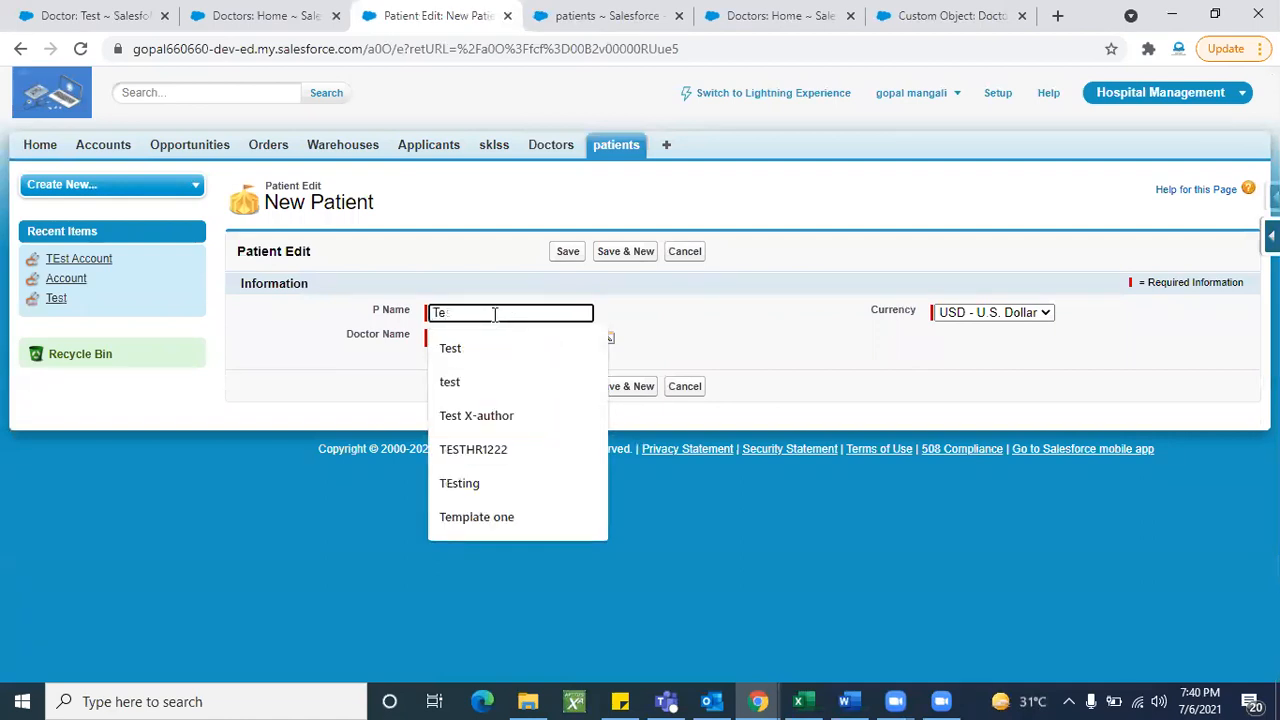
key("BackSpace")
key("BackSpace")
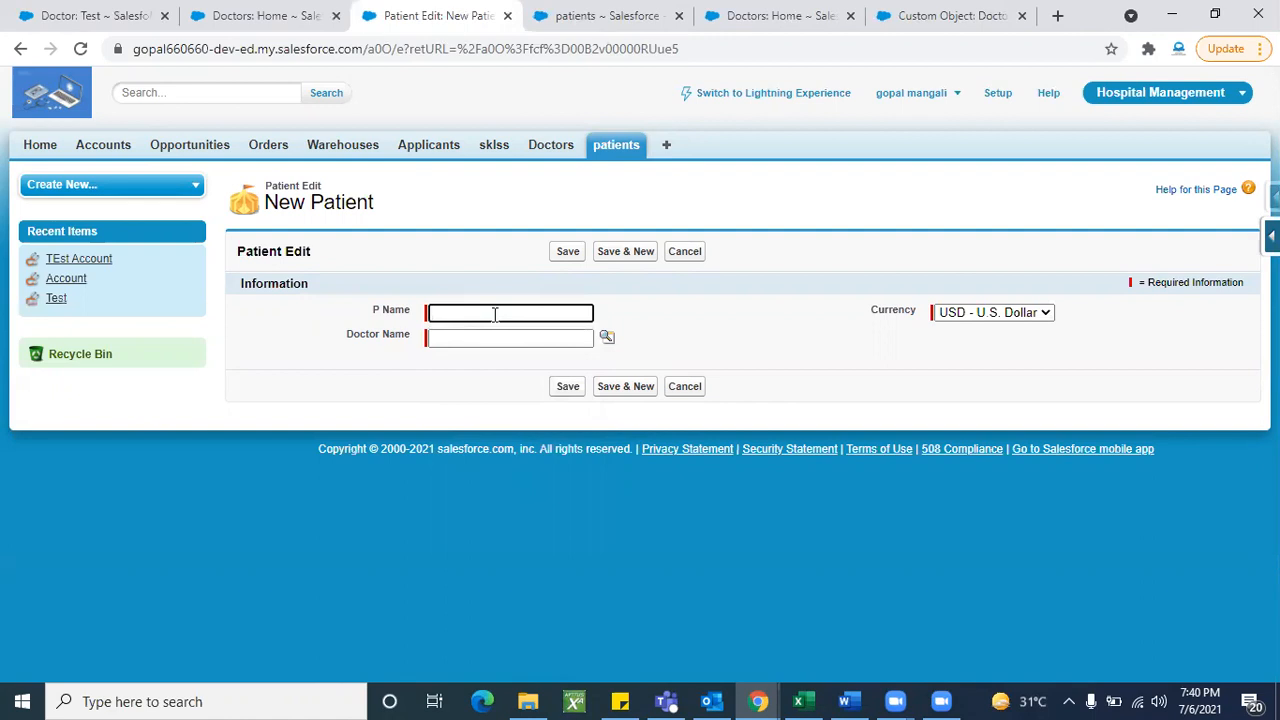
type("Ac")
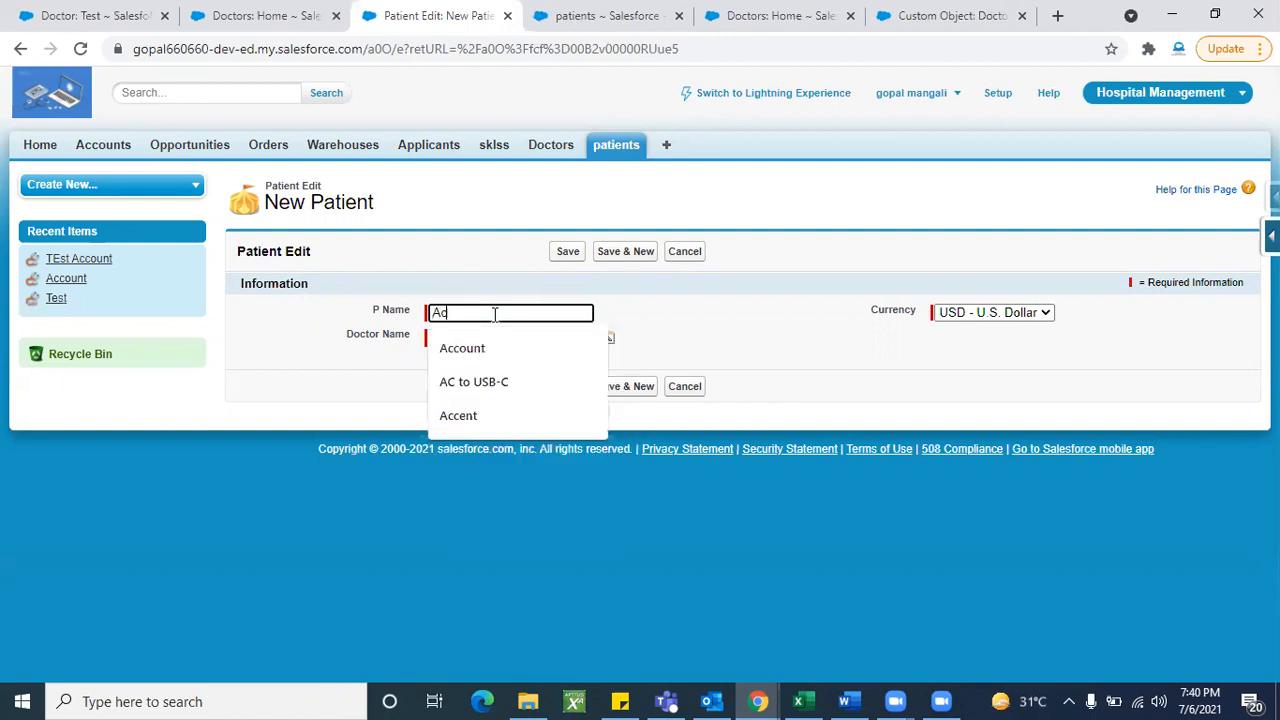
type("count Test")
left_click(607, 337)
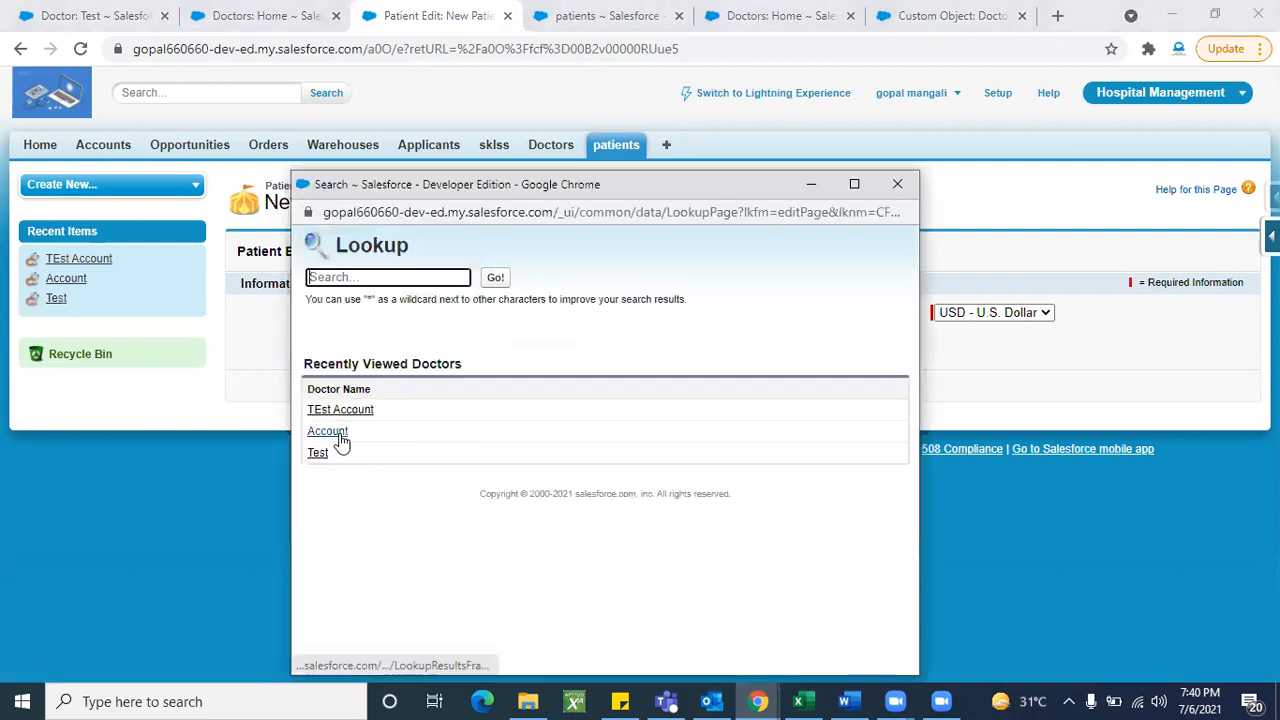
left_click(328, 431)
left_click(566, 251)
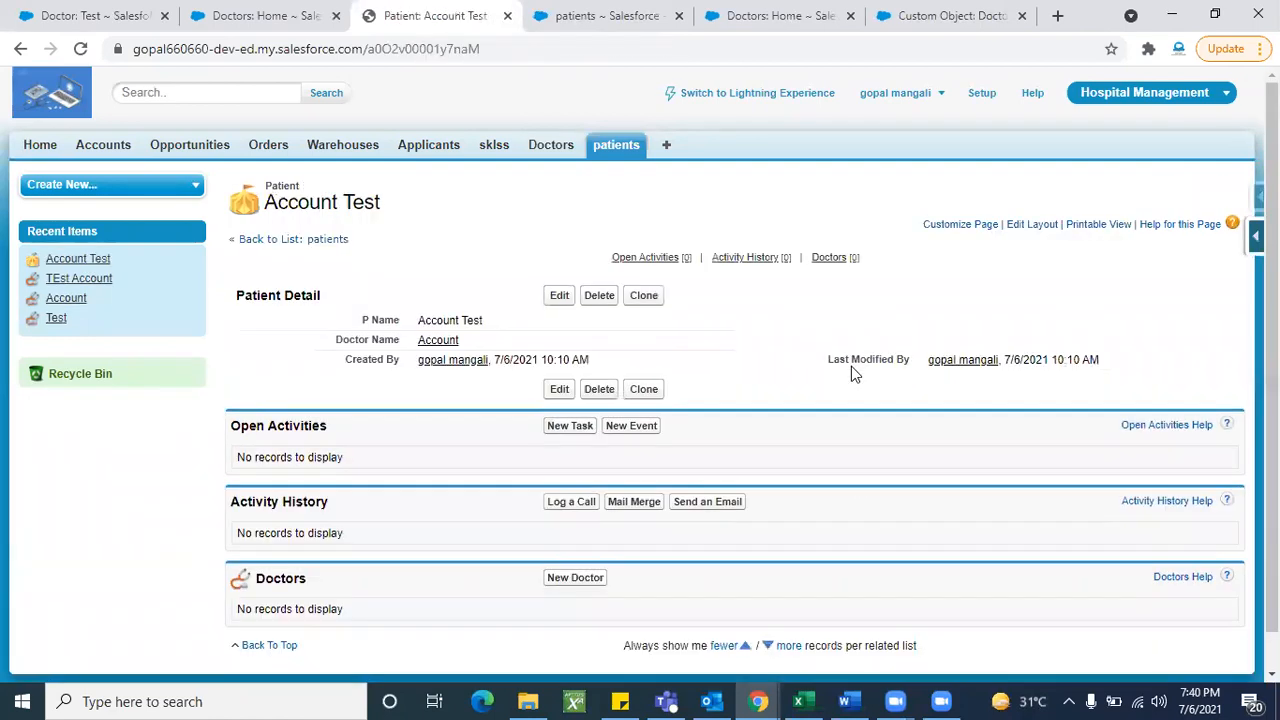
scroll(860, 499, "down", 1)
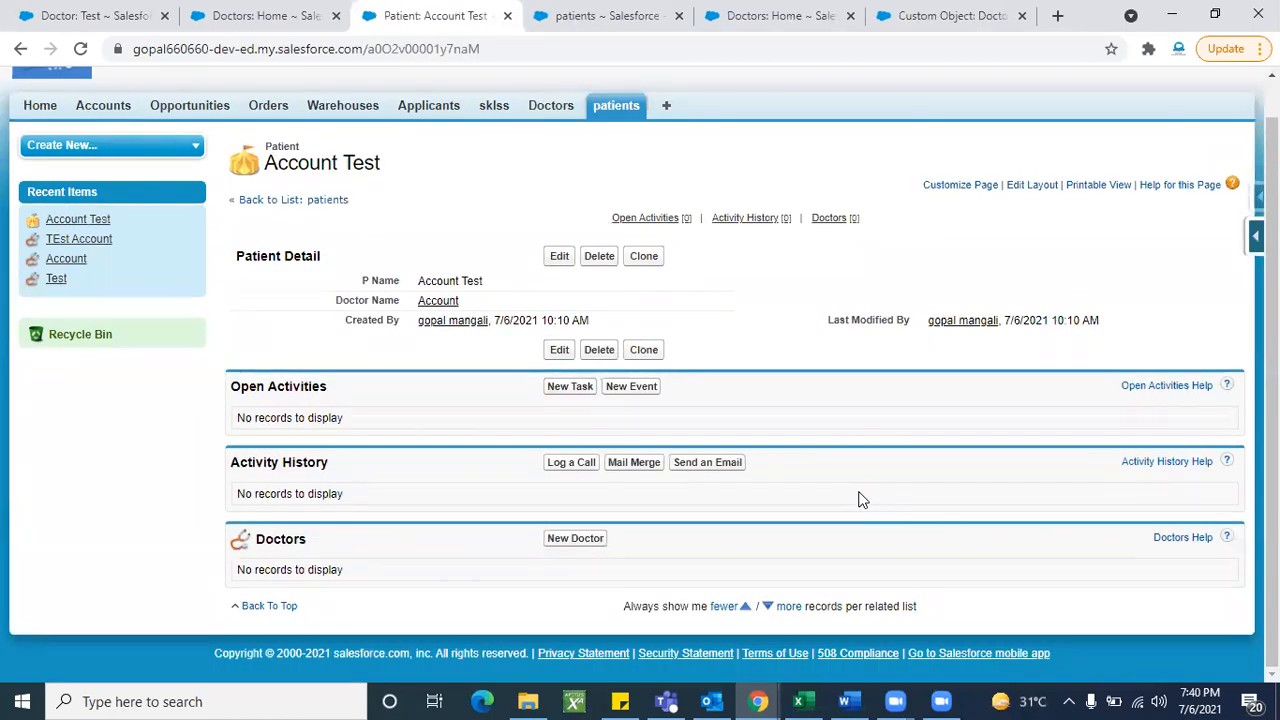
- Open doctor Account from the patient, review its patients list, and delete it, confirming with OK
left_click(439, 304)
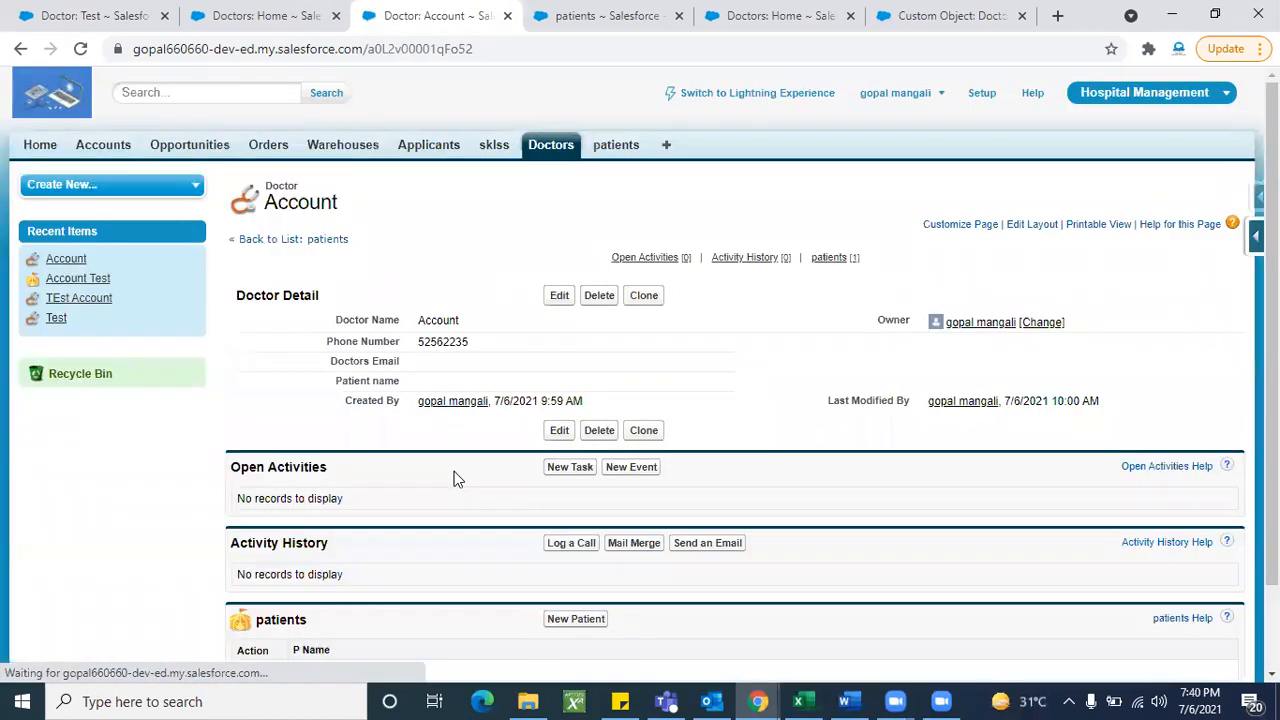
scroll(337, 510, "down", 1)
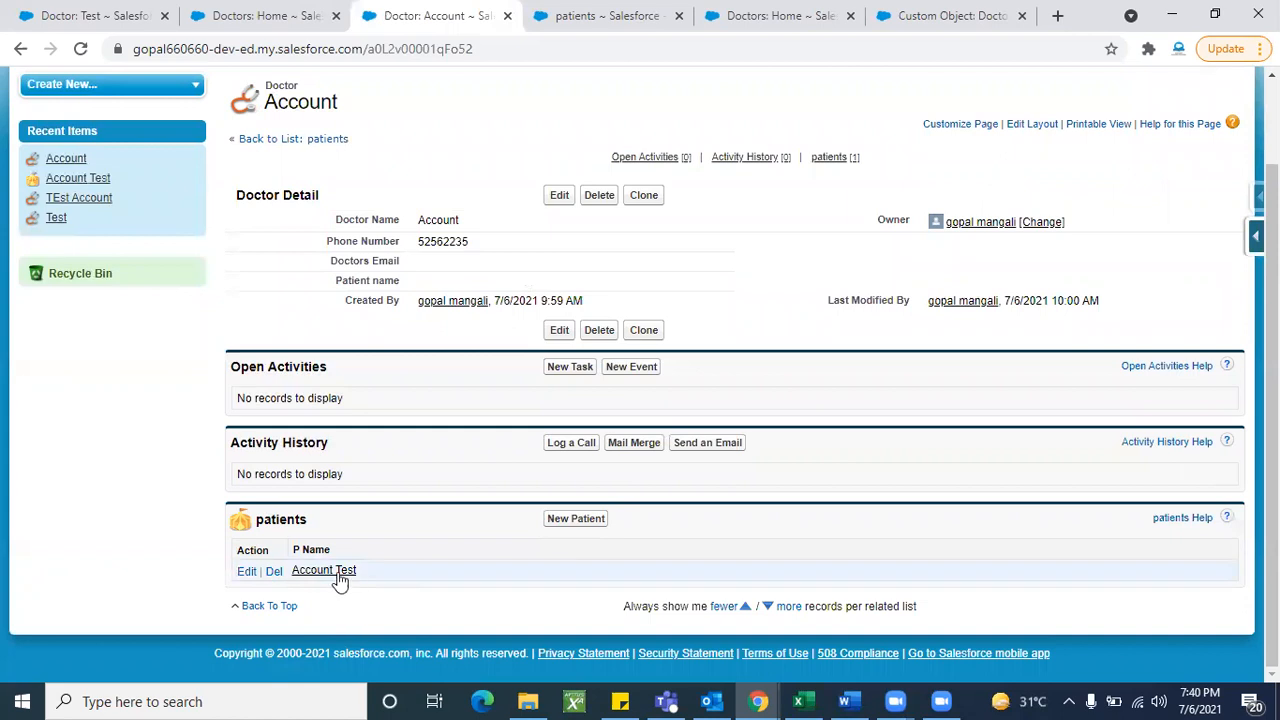
scroll(440, 557, "up", 1)
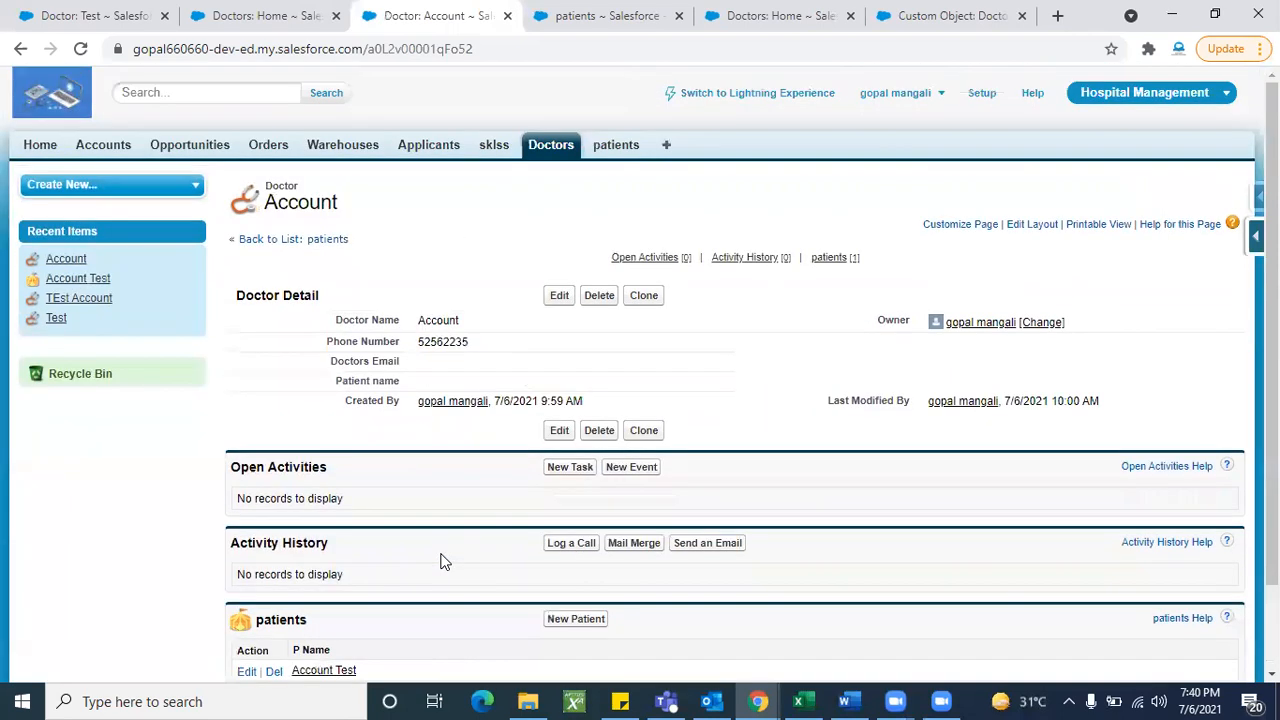
scroll(443, 560, "down", 1)
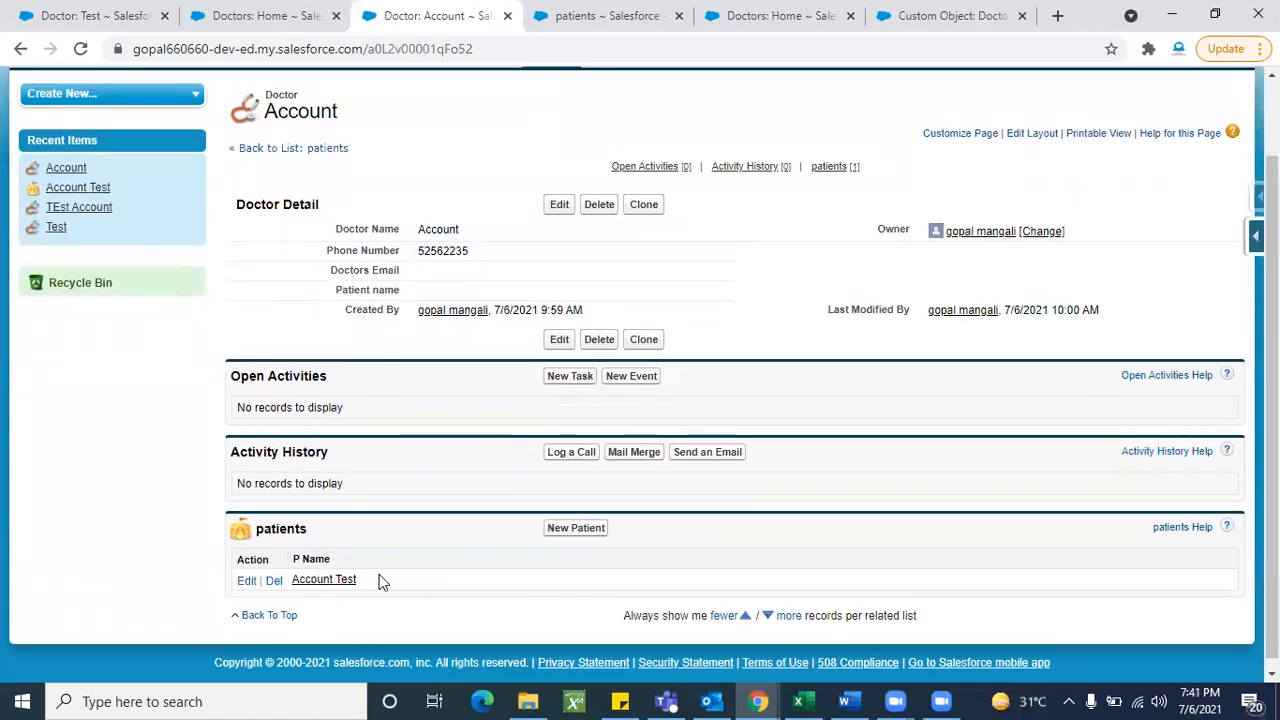
left_click(595, 205)
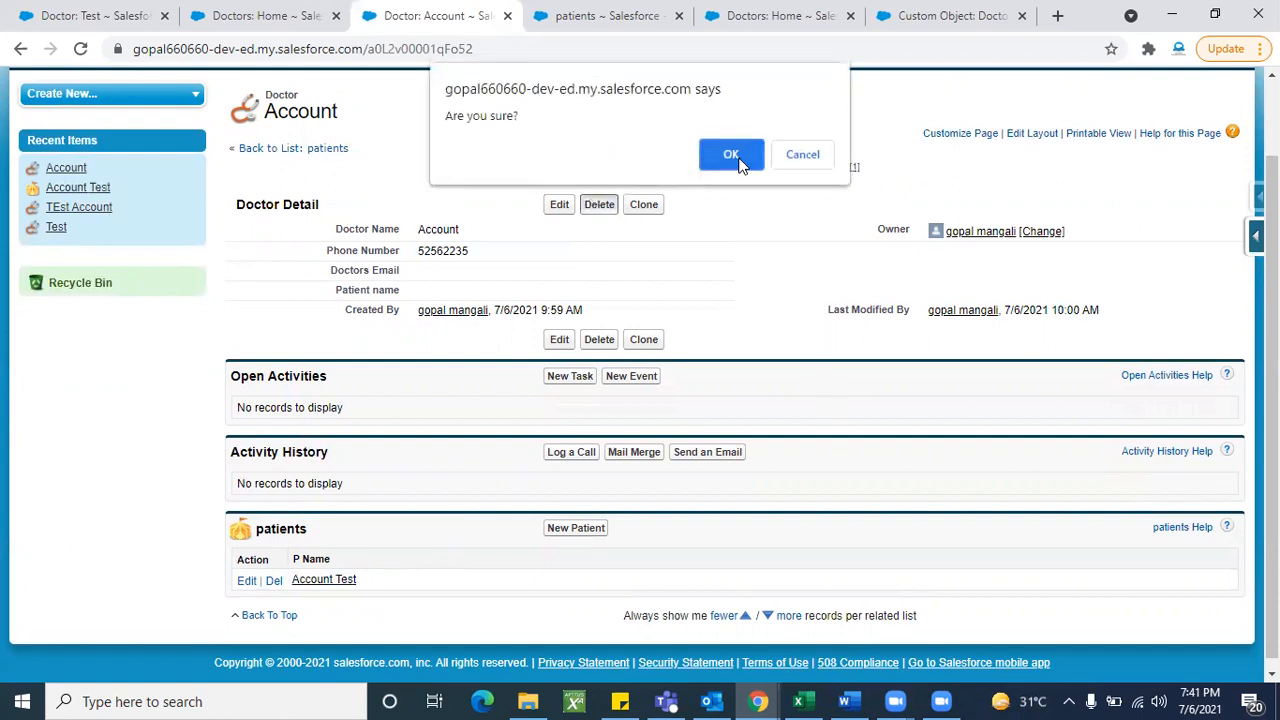
left_click(735, 158)
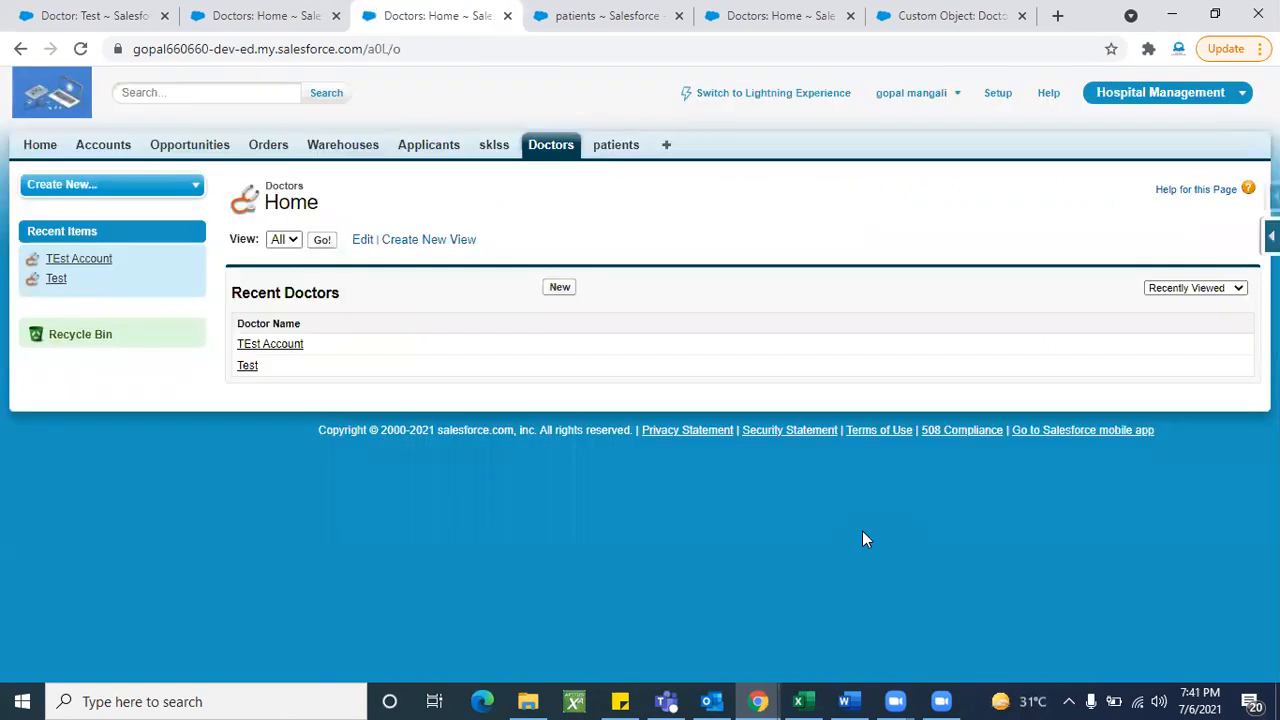
- List all doctors, then all patients (now empty), and open the Force.com quick access menu
left_click(325, 243)
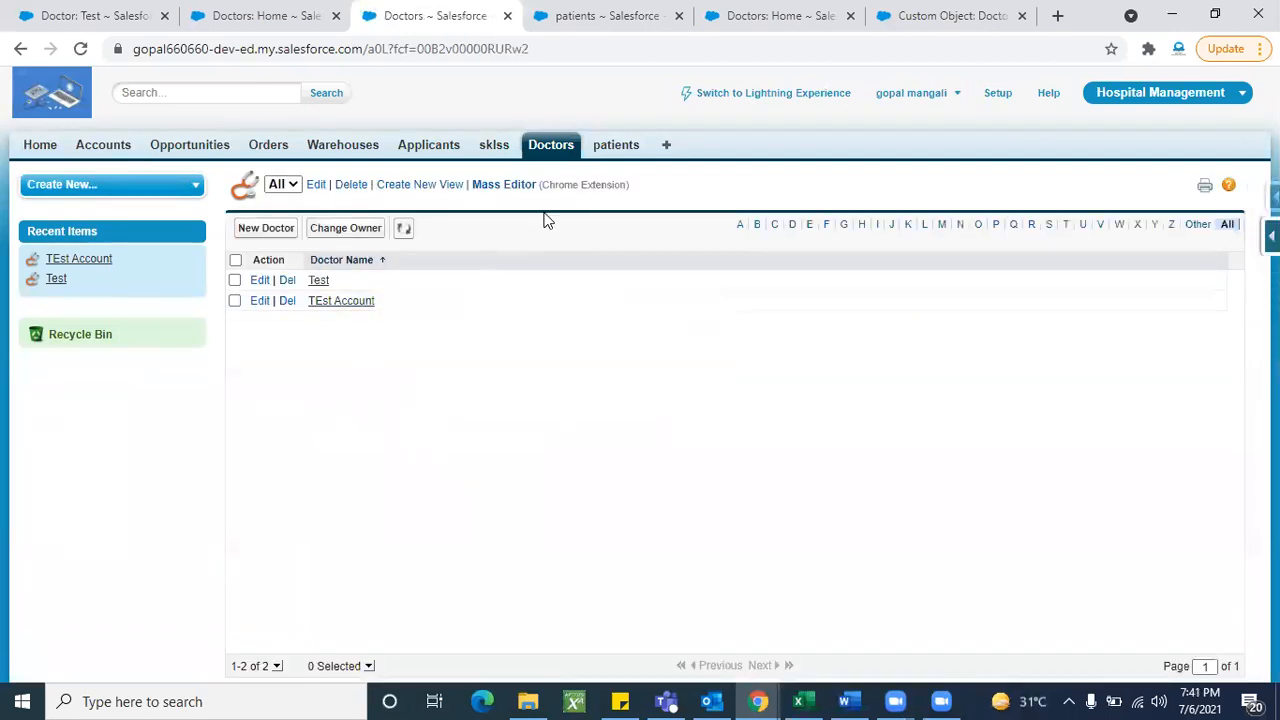
left_click(616, 147)
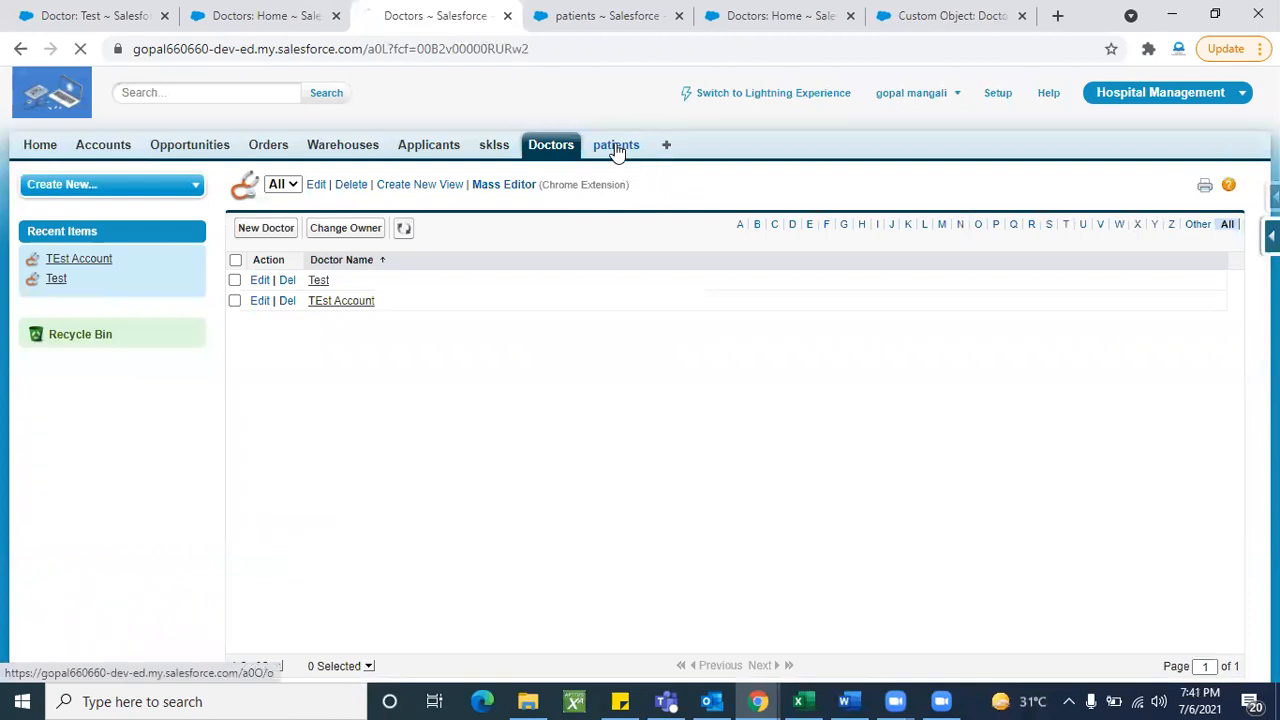
left_click(322, 242)
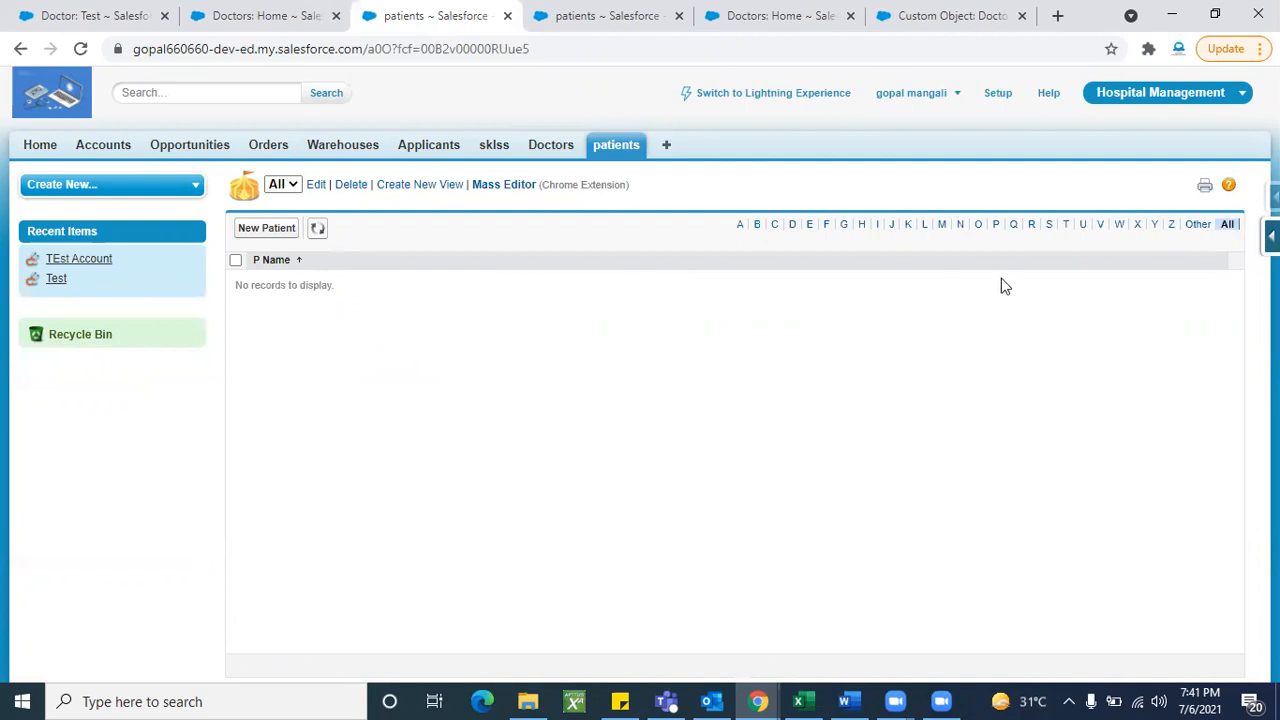
left_click(1272, 236)
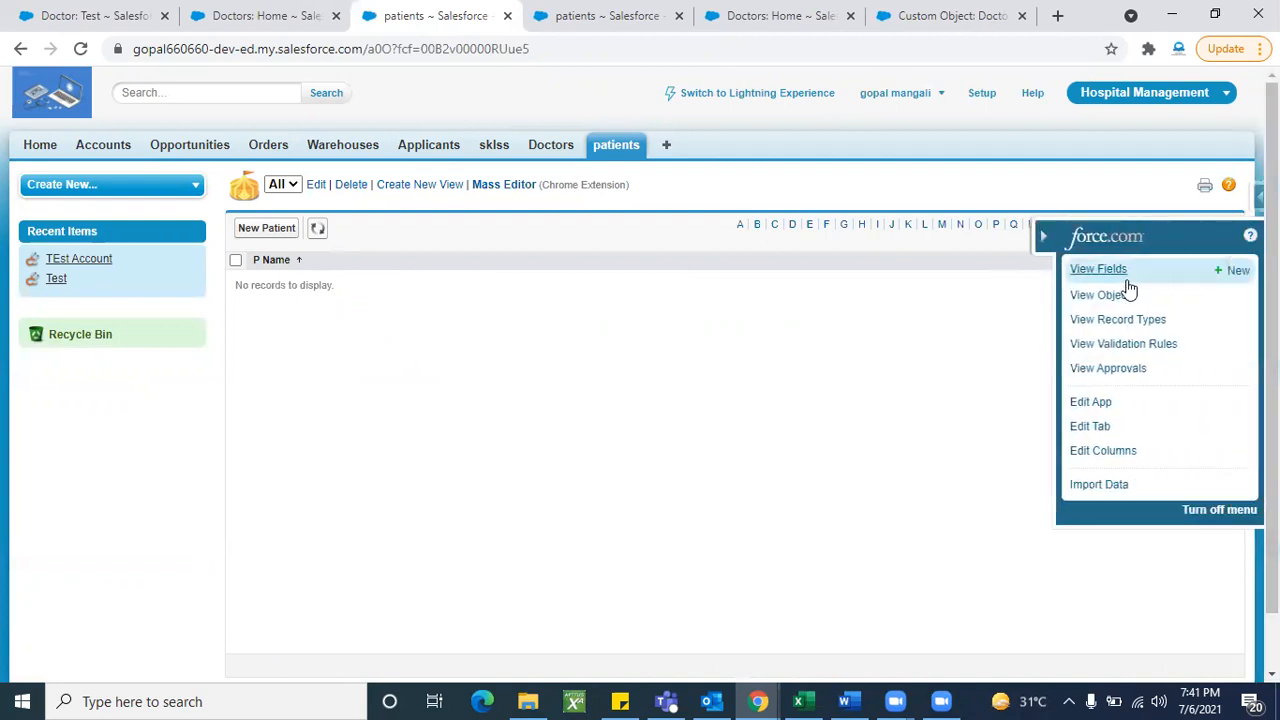
- Open the Patient object's fields and highlight the Doctor_Name__c API name and Master-Detail(Doctor) type
left_click(1122, 275)
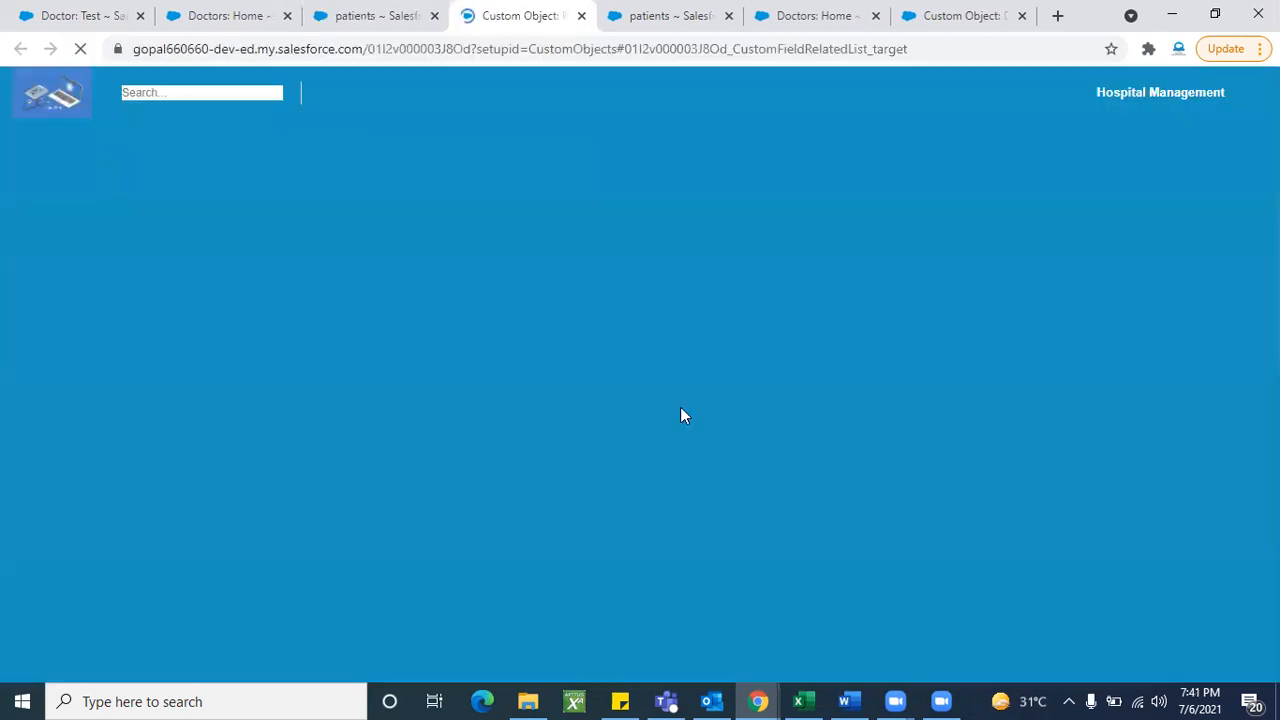
scroll(650, 462, "up", 2)
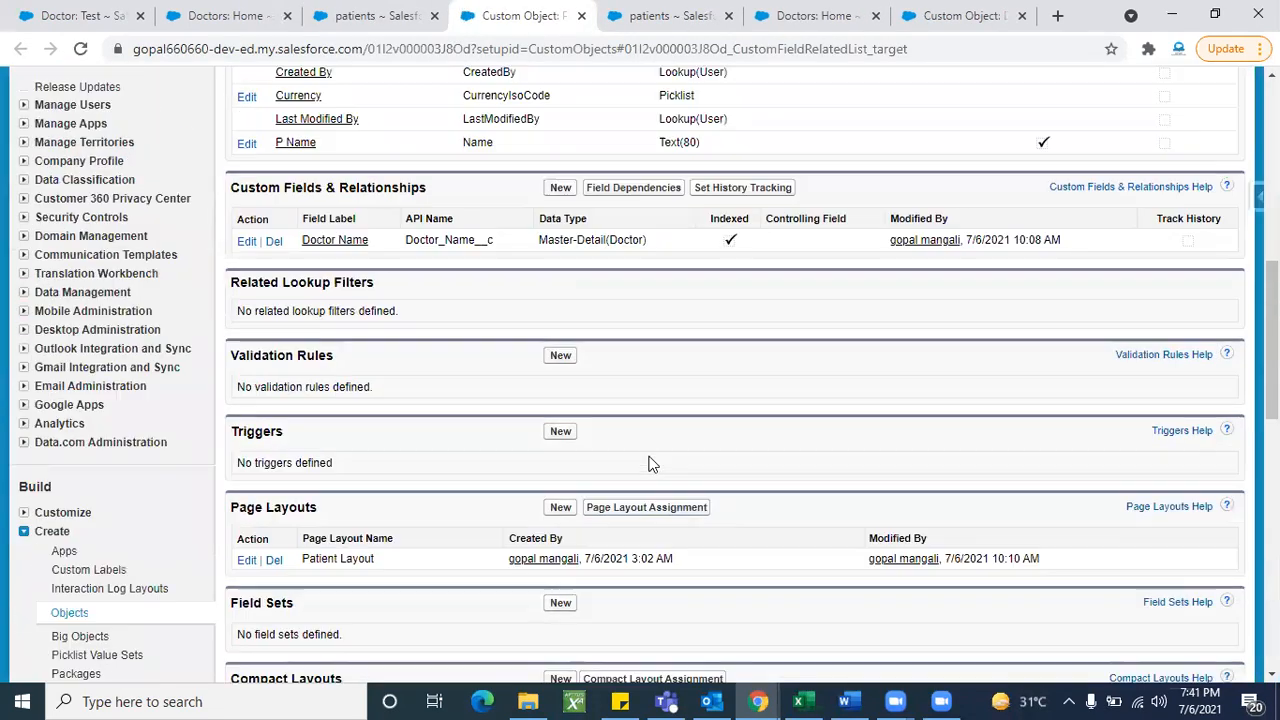
scroll(652, 464, "up", 2)
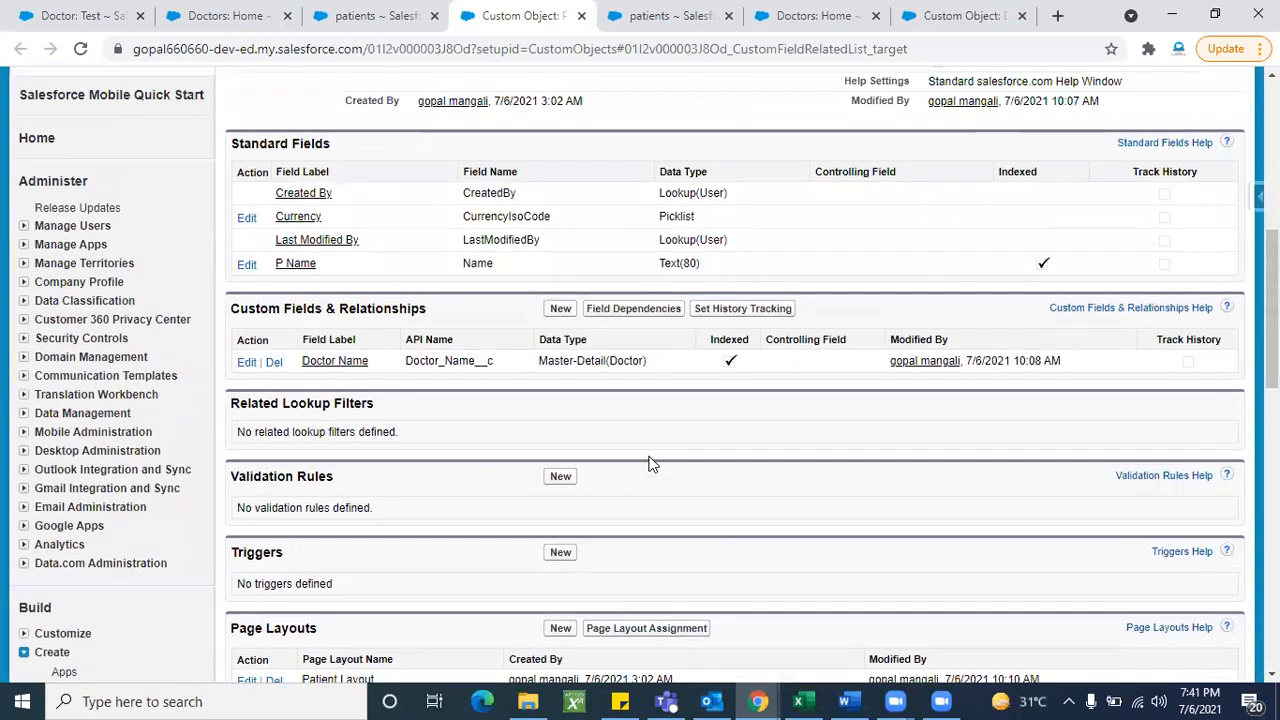
scroll(652, 464, "down", 2)
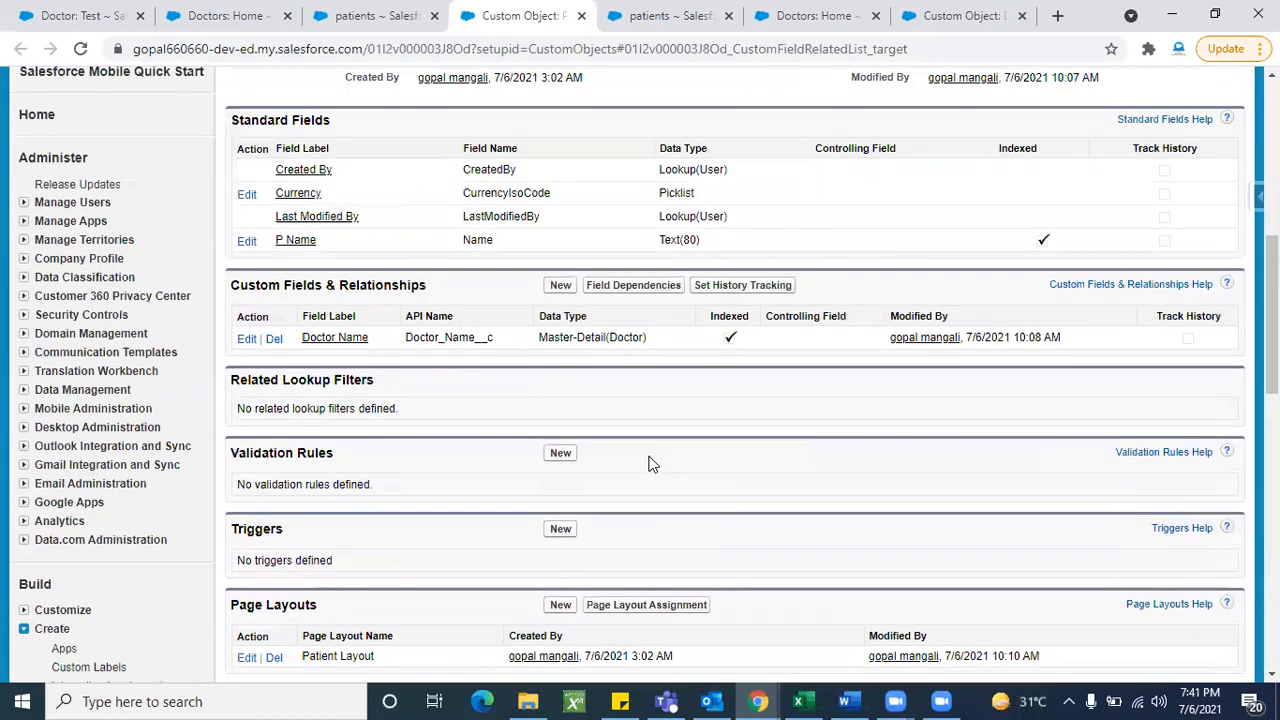
scroll(648, 463, "up", 1)
scroll(650, 462, "up", 1)
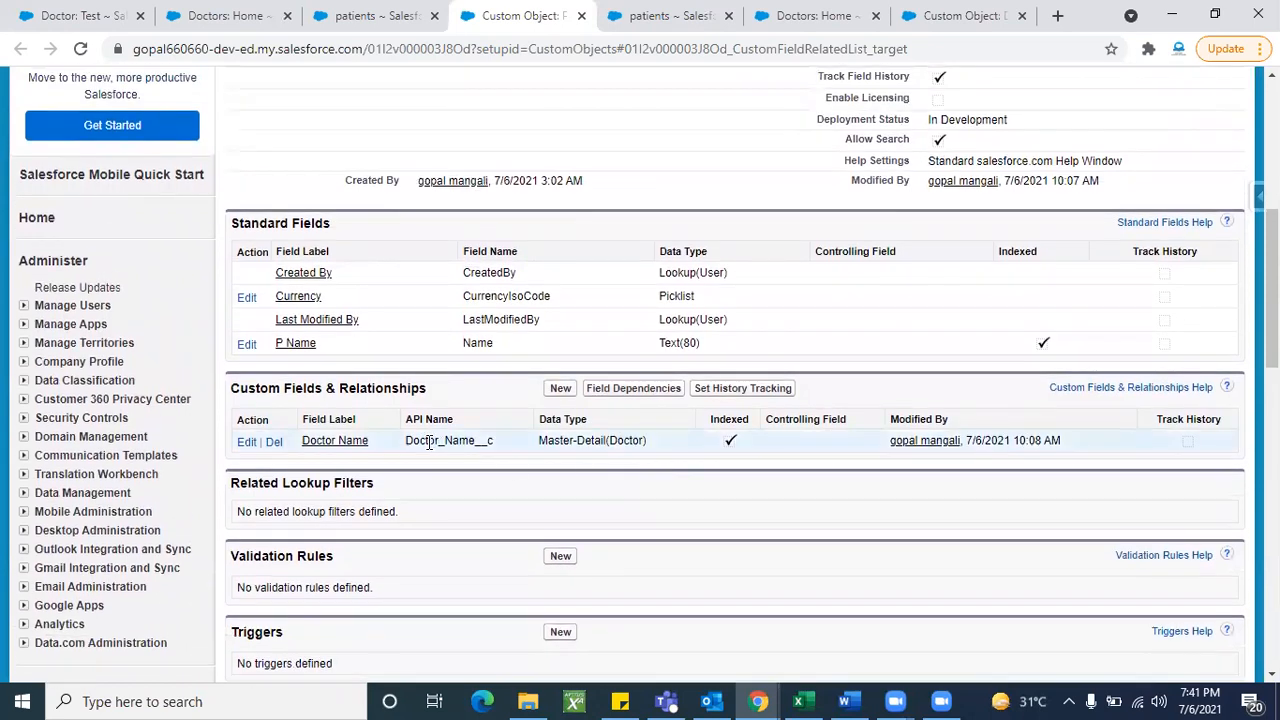
double_click(430, 441)
double_click(618, 442)
left_click(637, 447)
triple_click(600, 441)
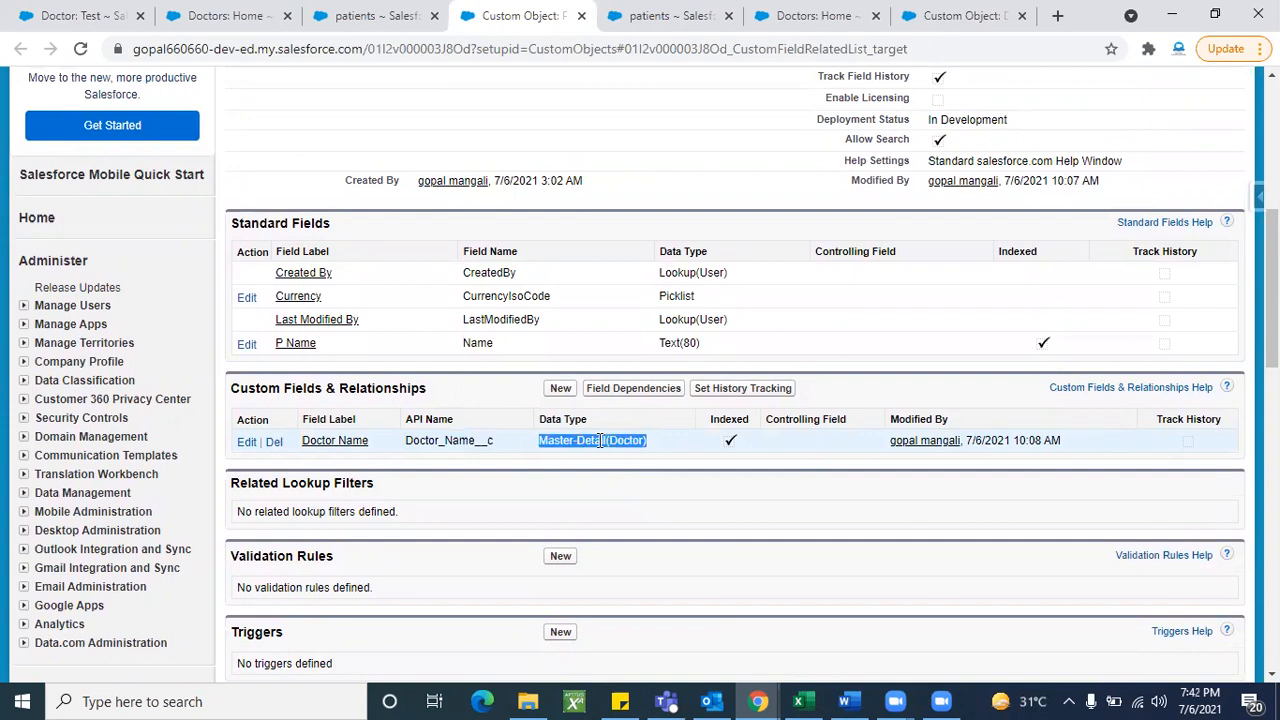
left_click(656, 464)
triple_click(636, 436)
left_click(688, 505)
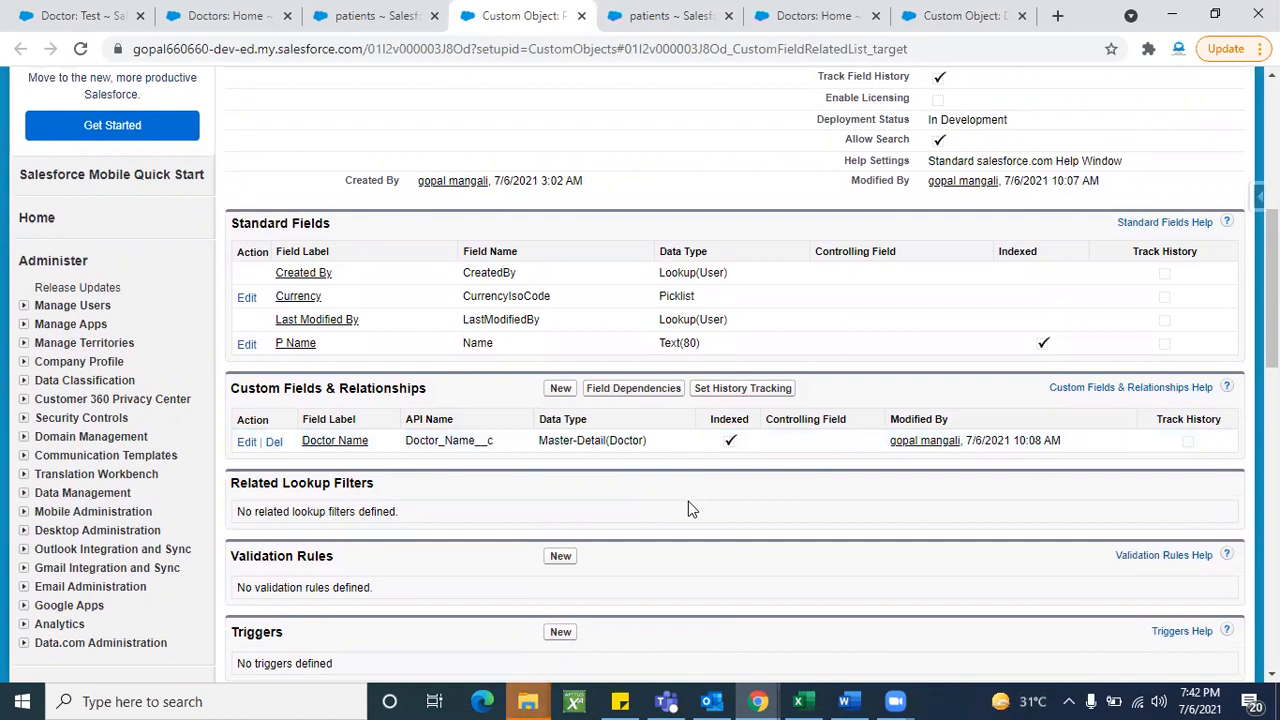
- Re-examine the Master-Detail(Doctor) type, then reopen the Patient object's fields in a new tab
triple_click(572, 440)
scroll(566, 441, "up", 2)
scroll(566, 441, "up", 4)
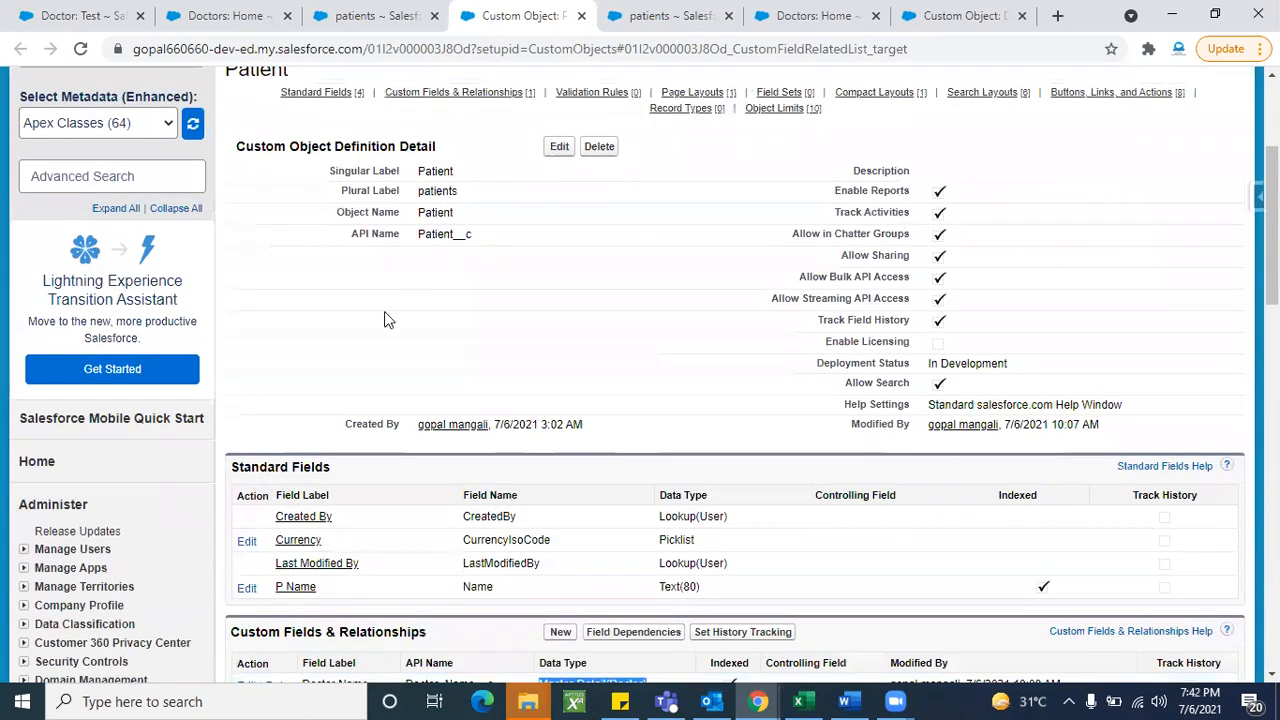
scroll(568, 486, "down", 6)
left_click(655, 460)
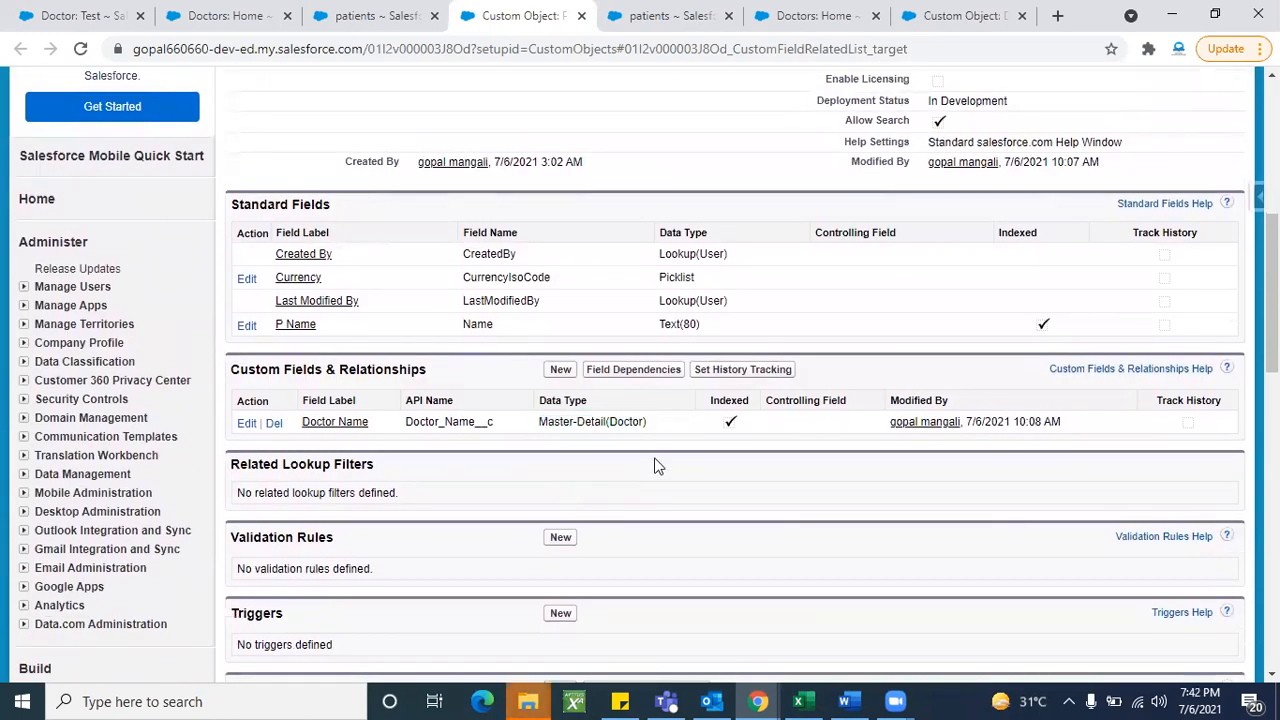
double_click(630, 422)
scroll(656, 446, "up", 5)
scroll(691, 500, "down", 5)
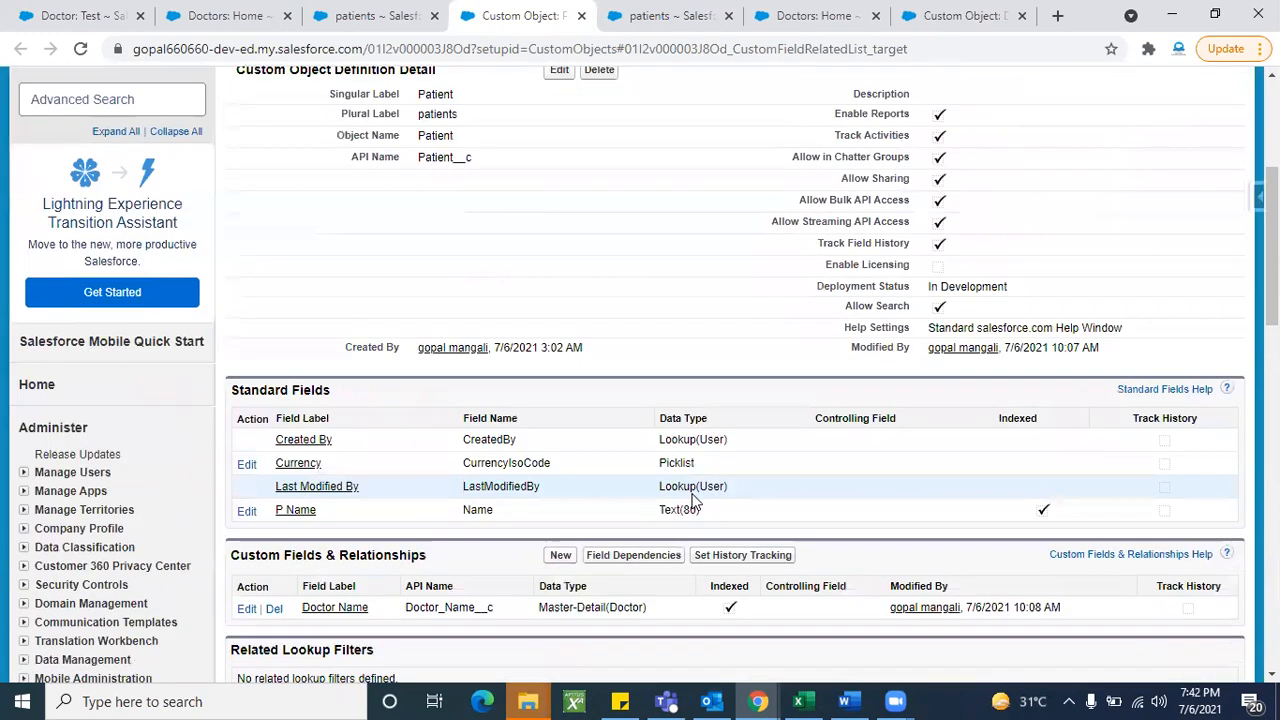
double_click(632, 453)
left_click(675, 480)
double_click(633, 453)
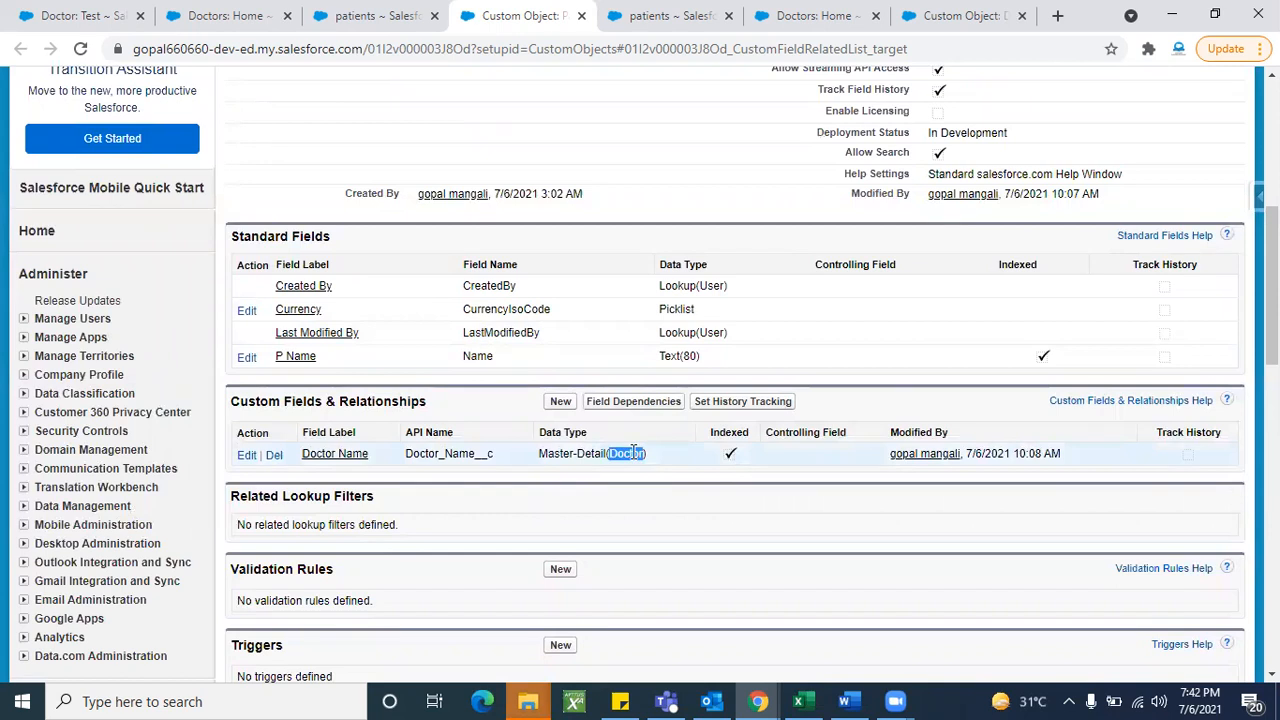
left_click(676, 482)
triple_click(633, 456)
left_click(700, 517)
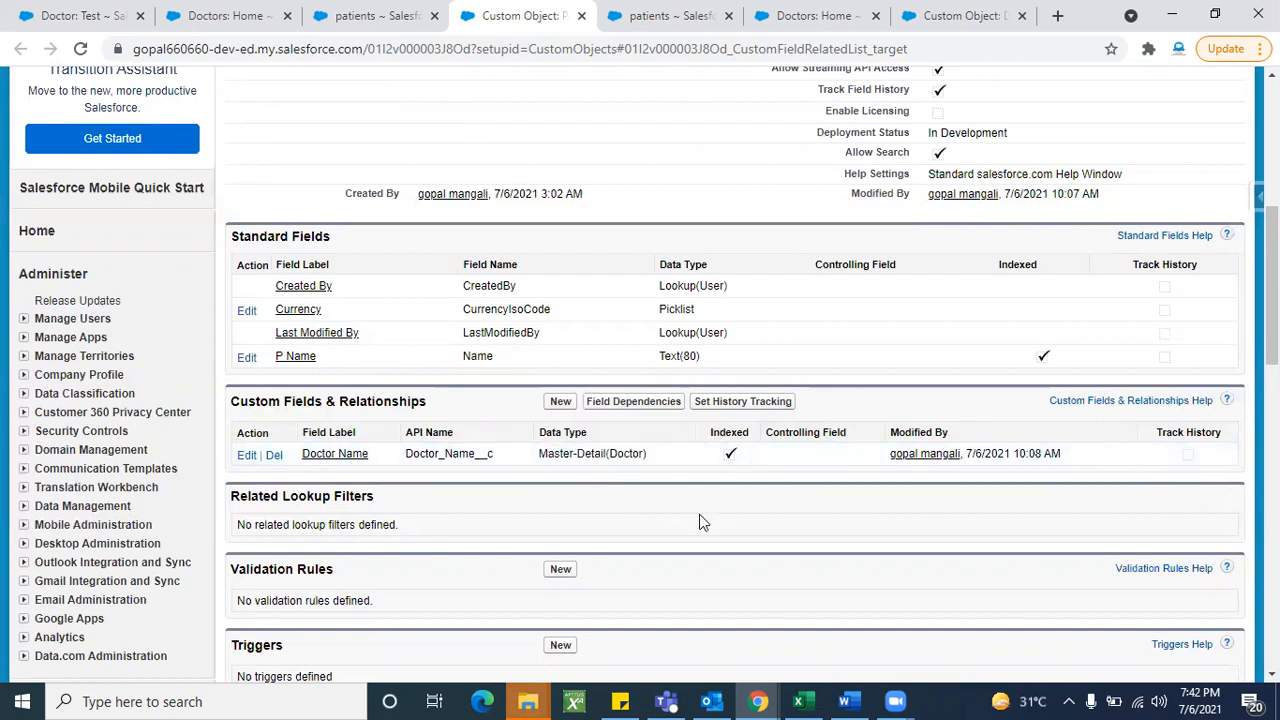
scroll(699, 514, "up", 5)
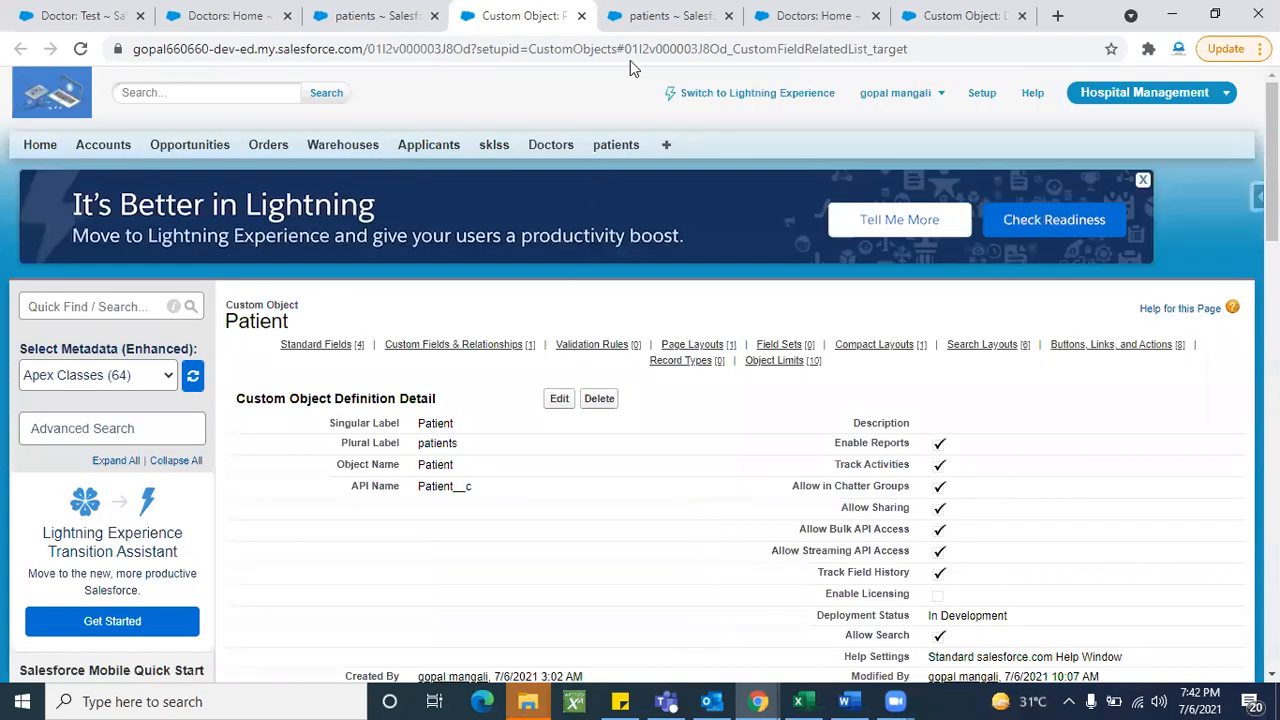
left_click(640, 18)
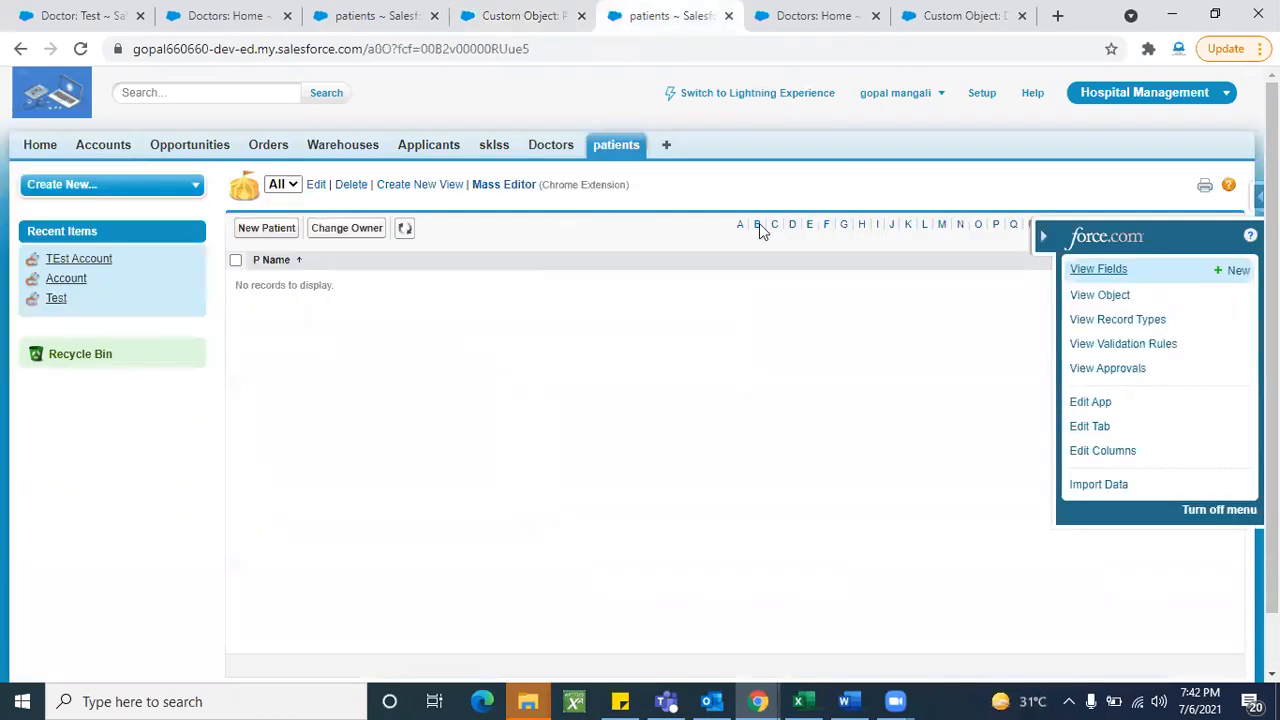
left_click(1104, 274)
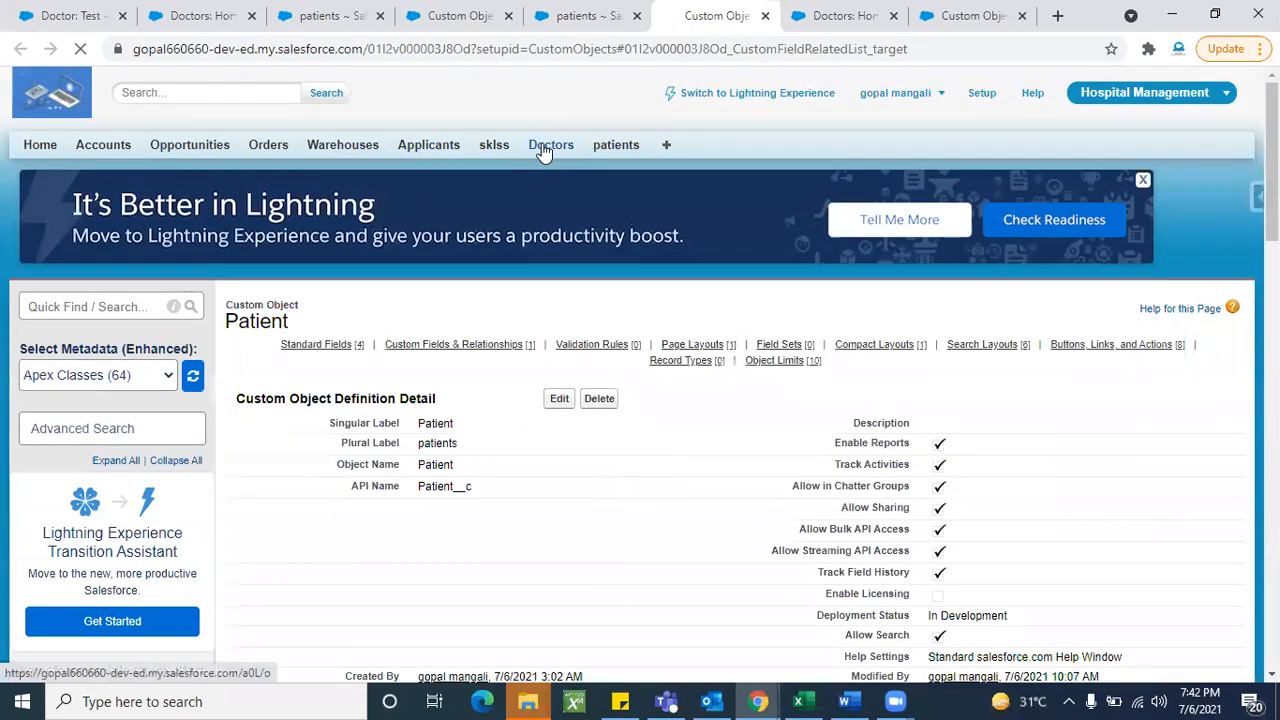
- Open the Doctor object's fields from the Doctors tab and inspect the Patient name Lookup(Patient) field
left_click(543, 147)
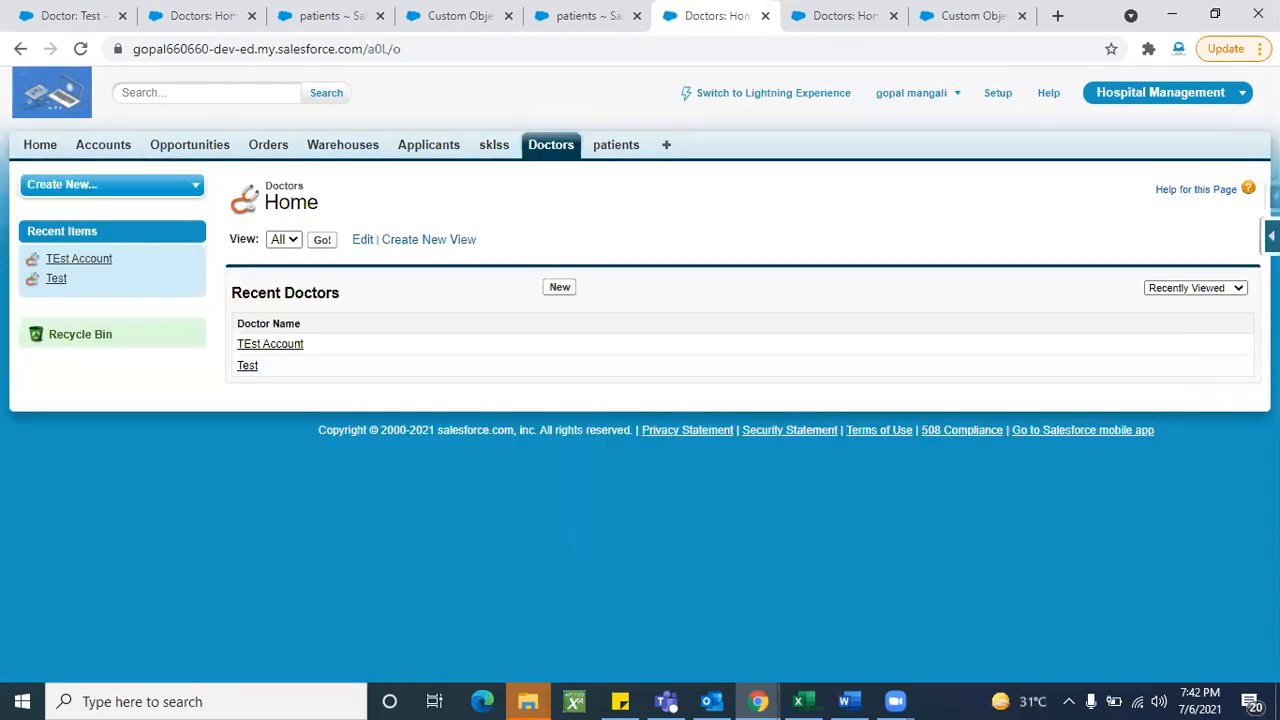
left_click(1271, 236)
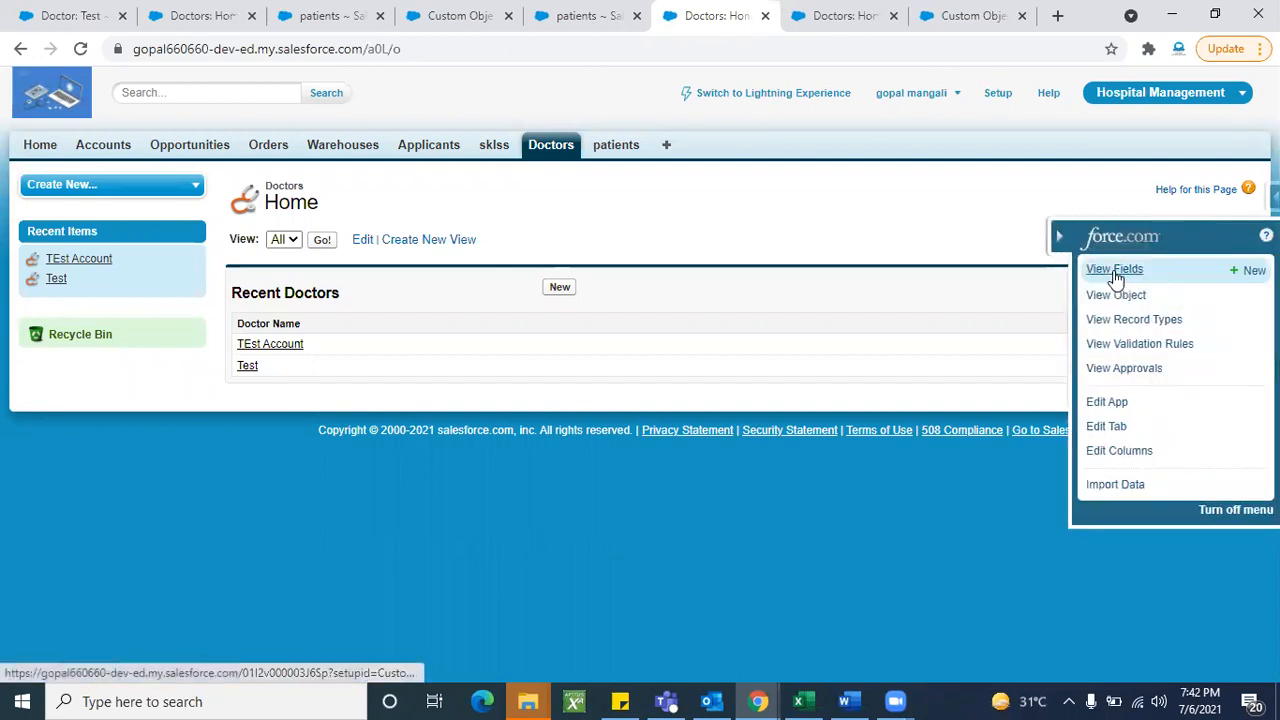
left_click(1114, 268)
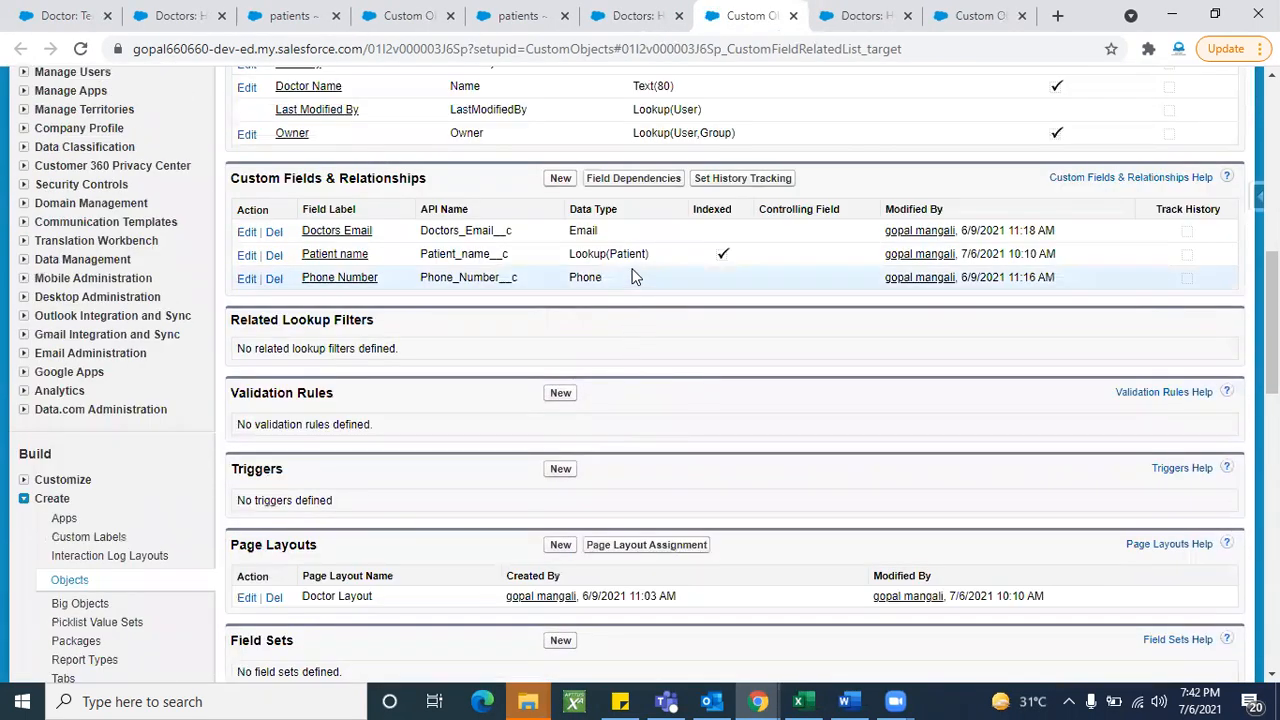
double_click(628, 254)
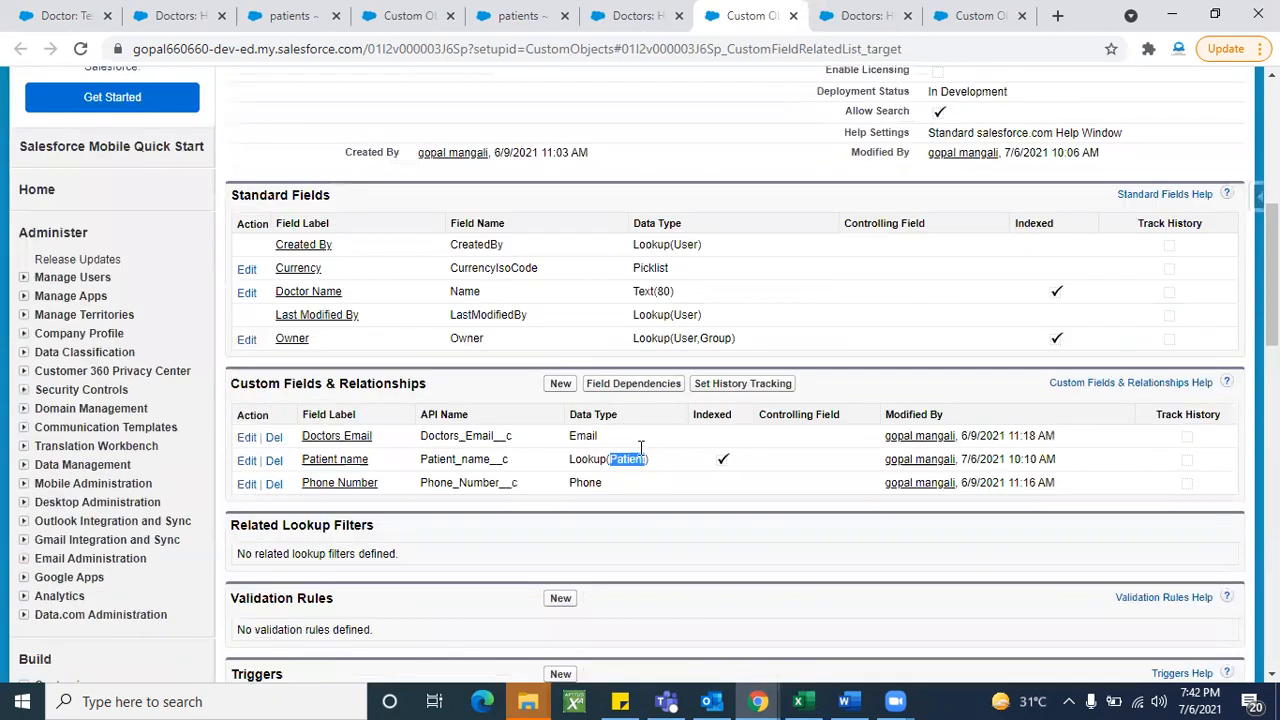
left_click_drag(632, 464, 718, 471)
left_click(718, 471)
scroll(718, 471, "up", 4)
scroll(718, 471, "up", 2)
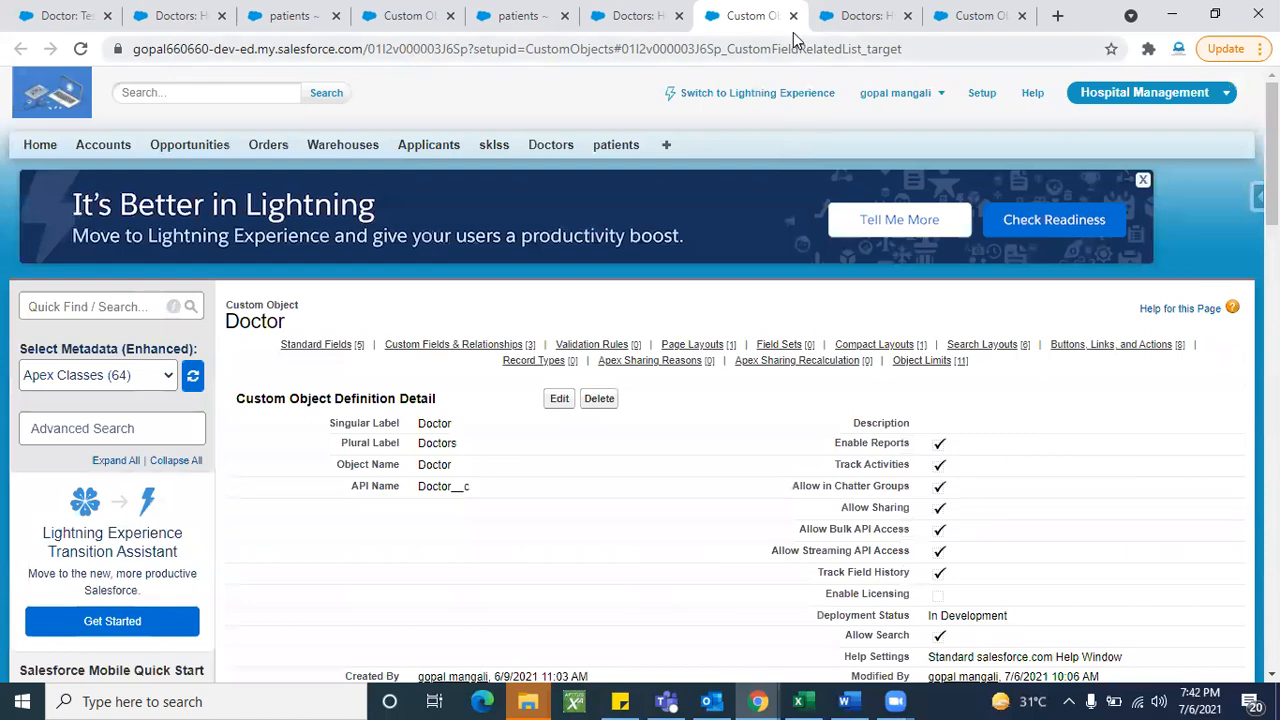
left_click(793, 33)
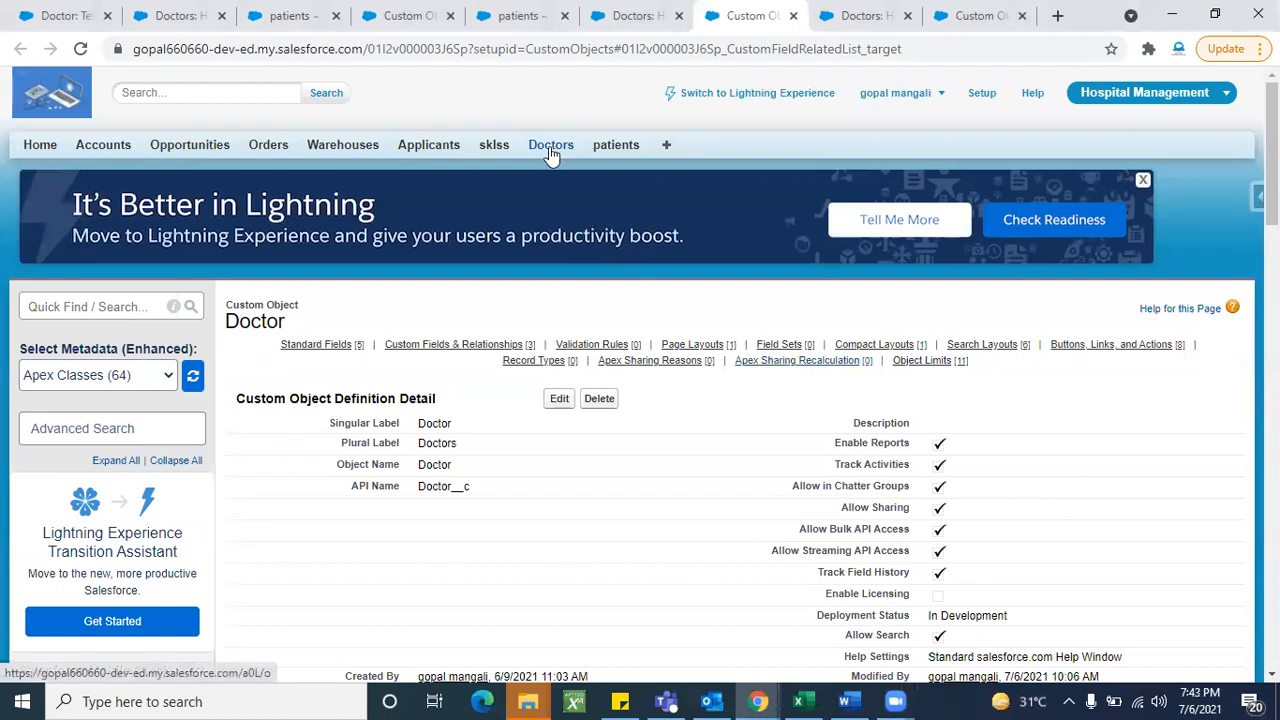
left_click(550, 147)
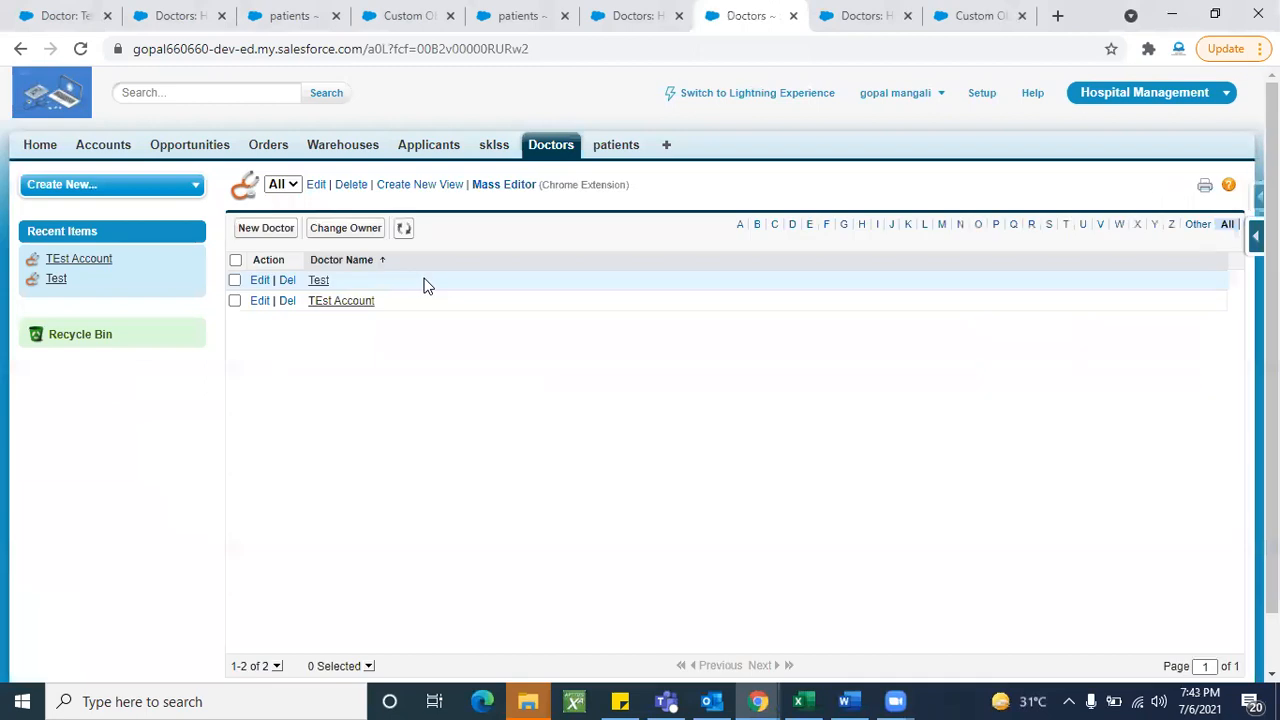
- Create a first Doctor record with the doctor's name and a phone number, and save it
left_click(266, 228)
left_click(460, 311)
type("Anil")
left_click(462, 337)
type("53253")
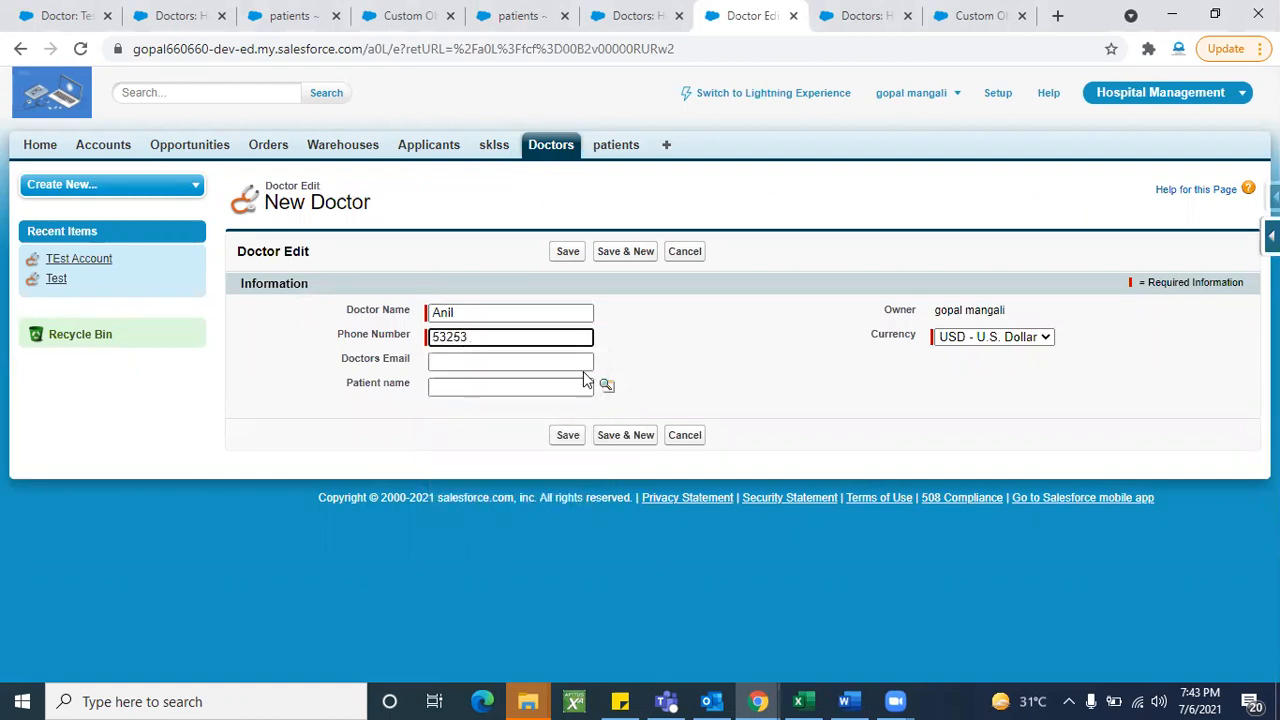
left_click(565, 253)
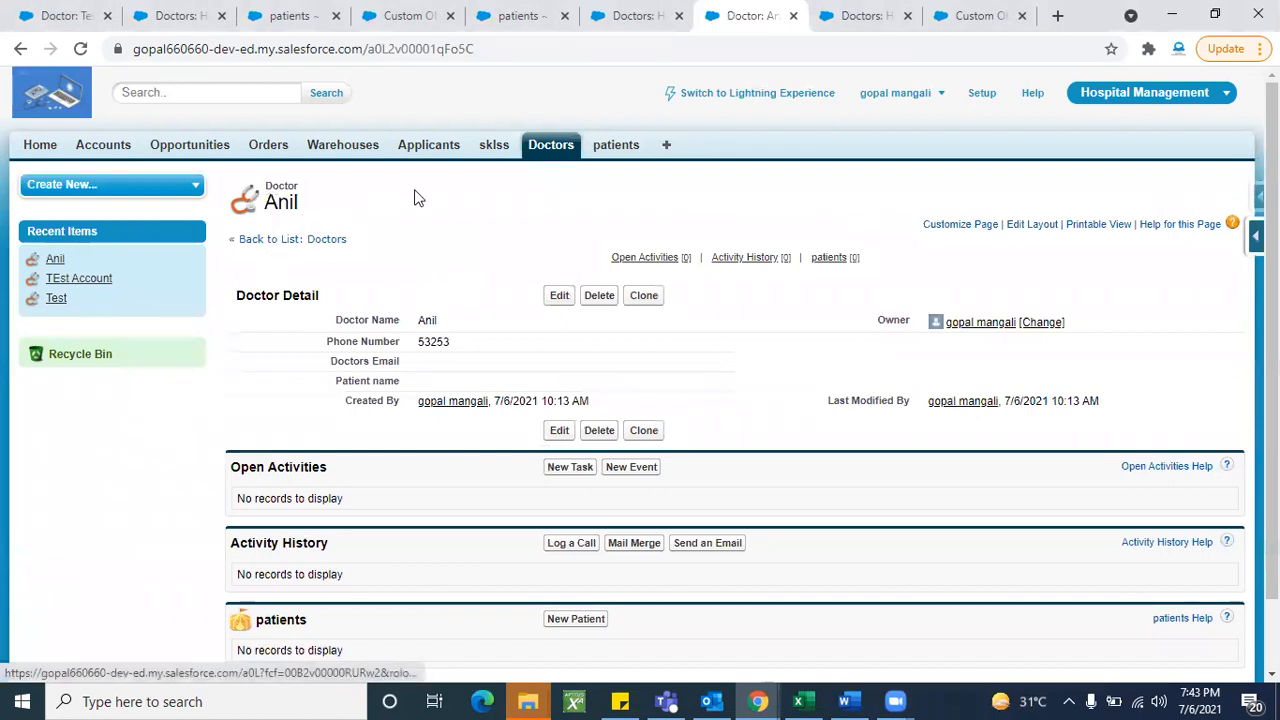
- Add a second Doctor record with another doctor's name and phone number, and save it
left_click(557, 158)
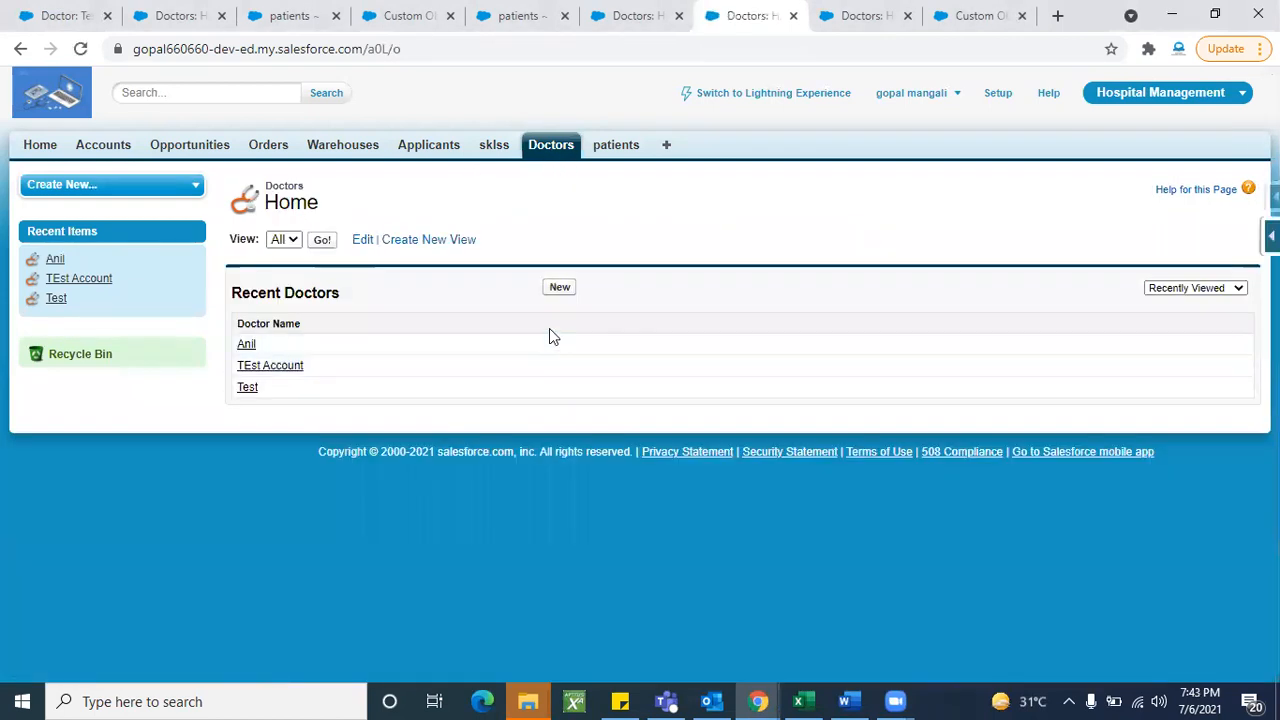
left_click(561, 287)
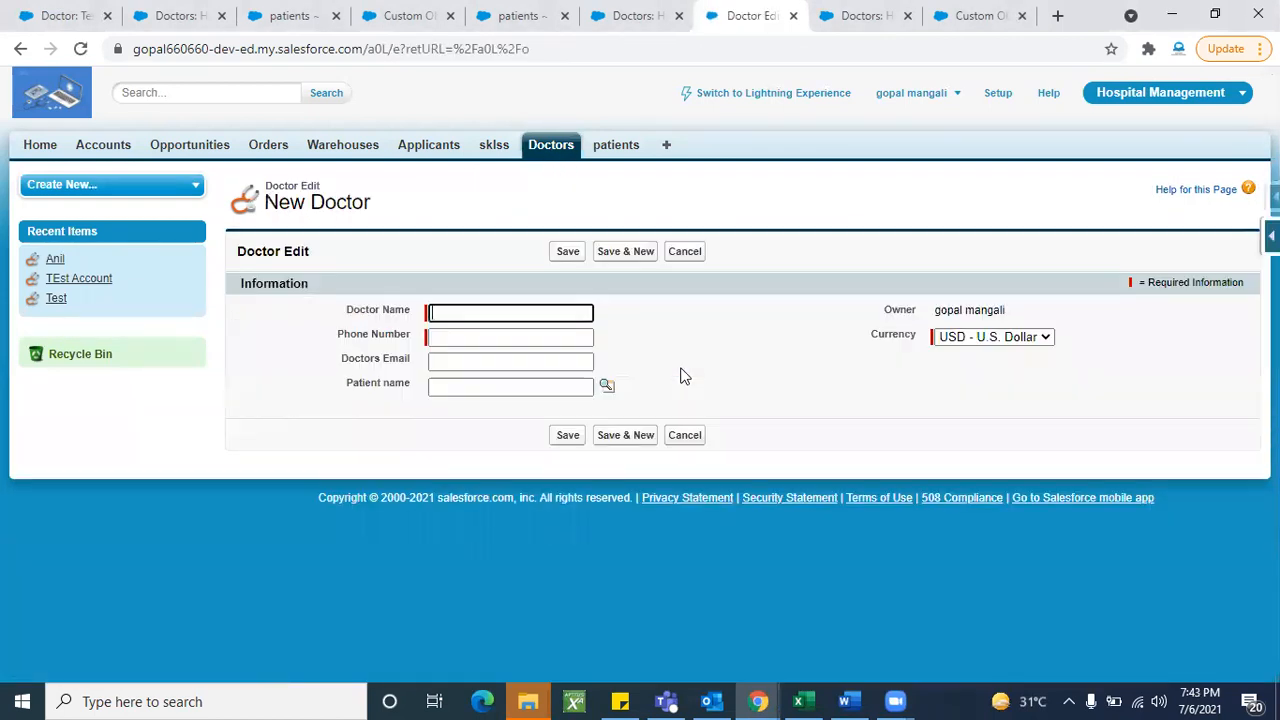
left_click(547, 316)
type("Jag")
left_click(538, 336)
type("2352523")
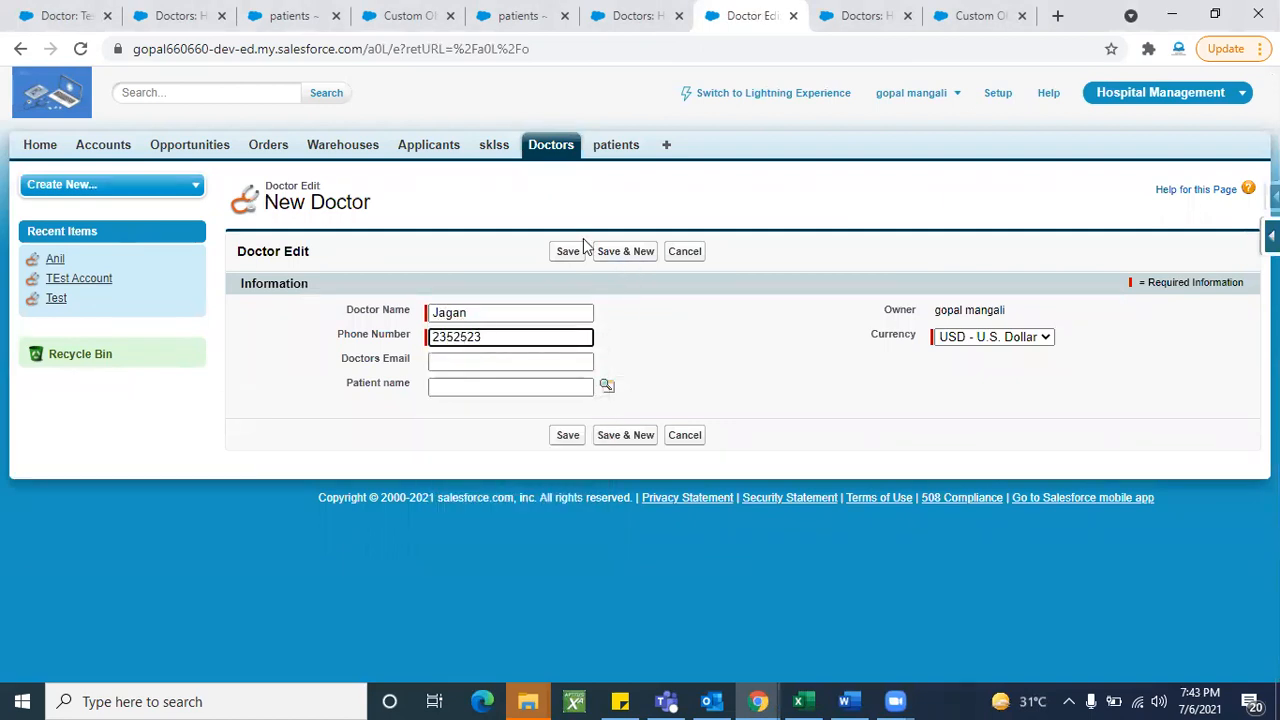
left_click(561, 253)
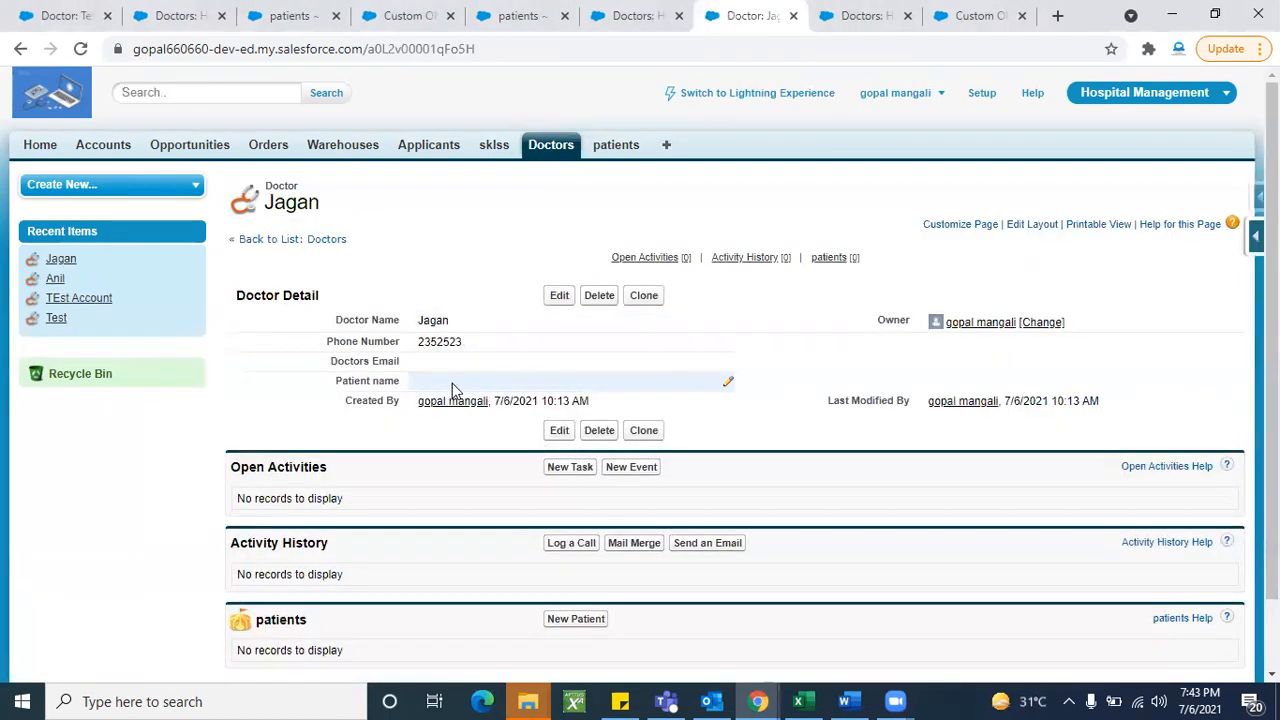
- Create a patient linked to the first new doctor via the Doctor Name lookup, using Save & New
left_click(605, 150)
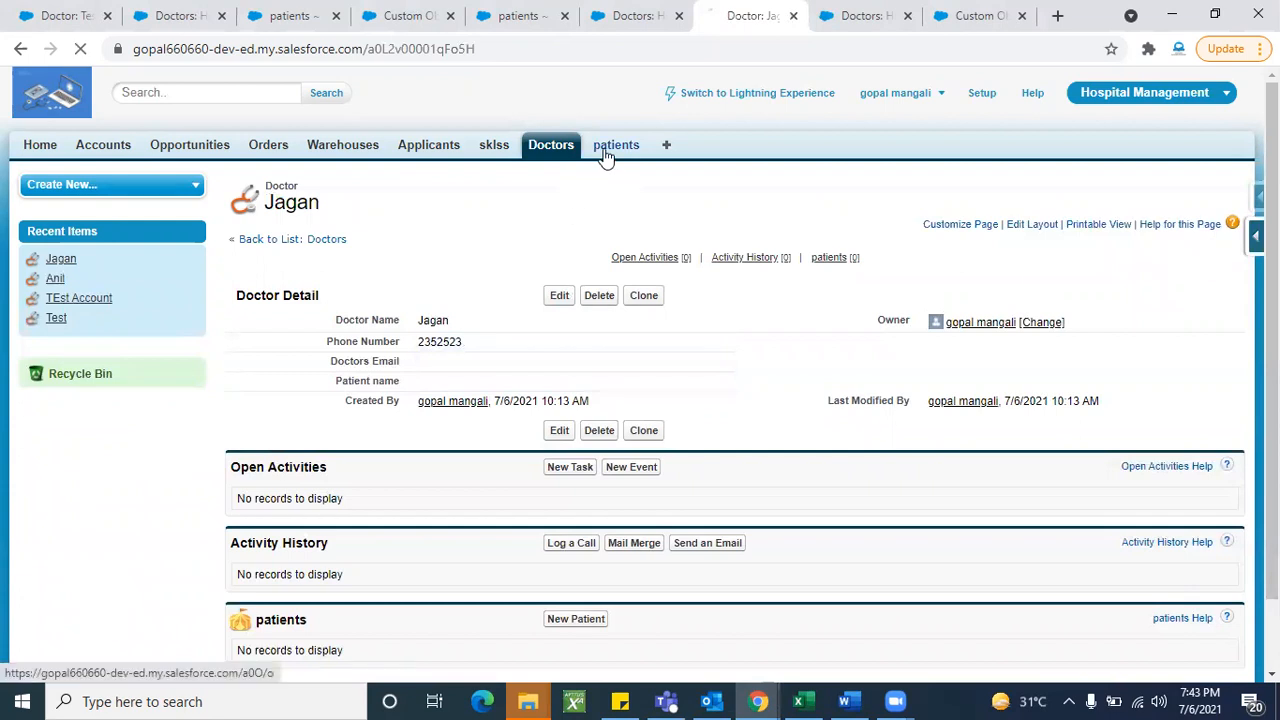
left_click(559, 290)
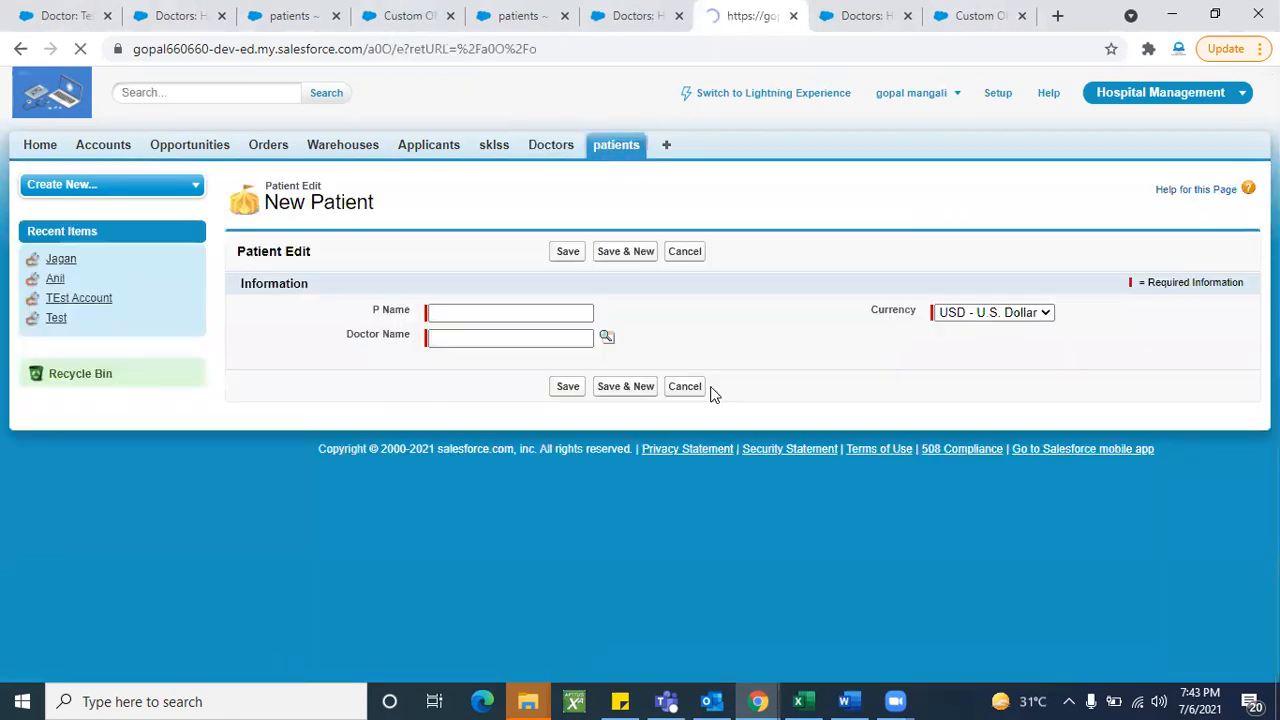
left_click(545, 312)
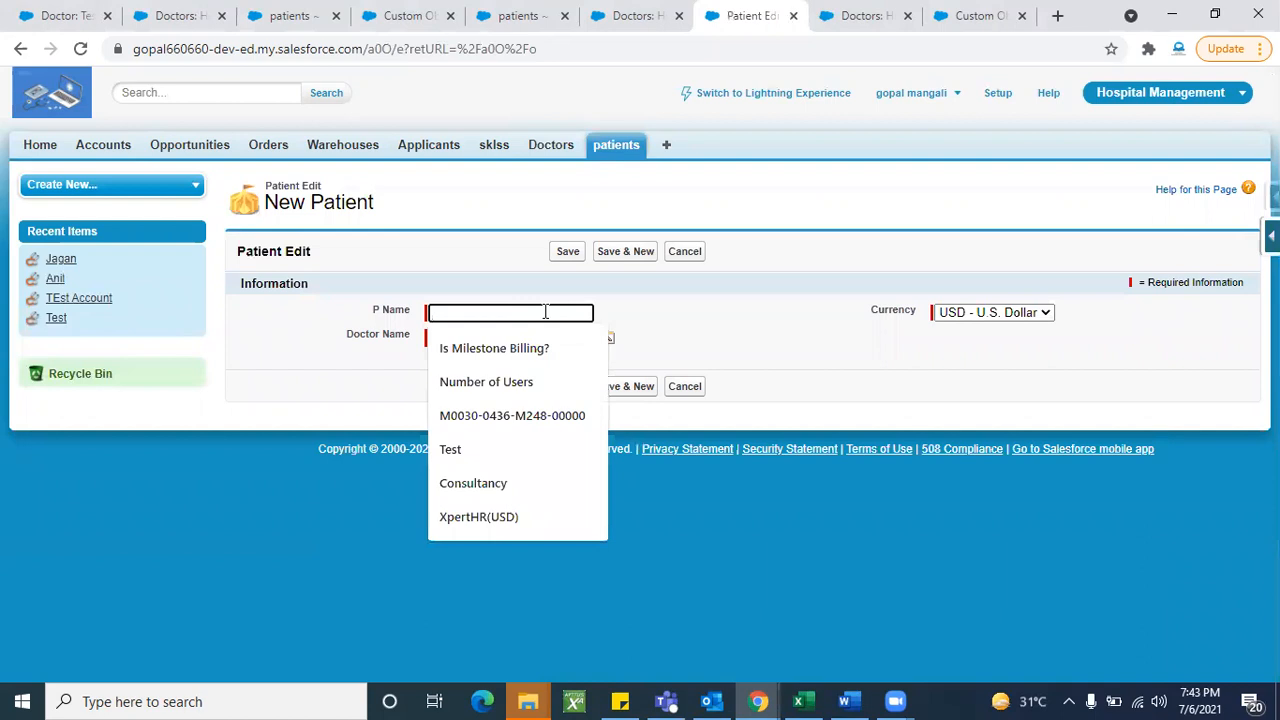
type("Gopal")
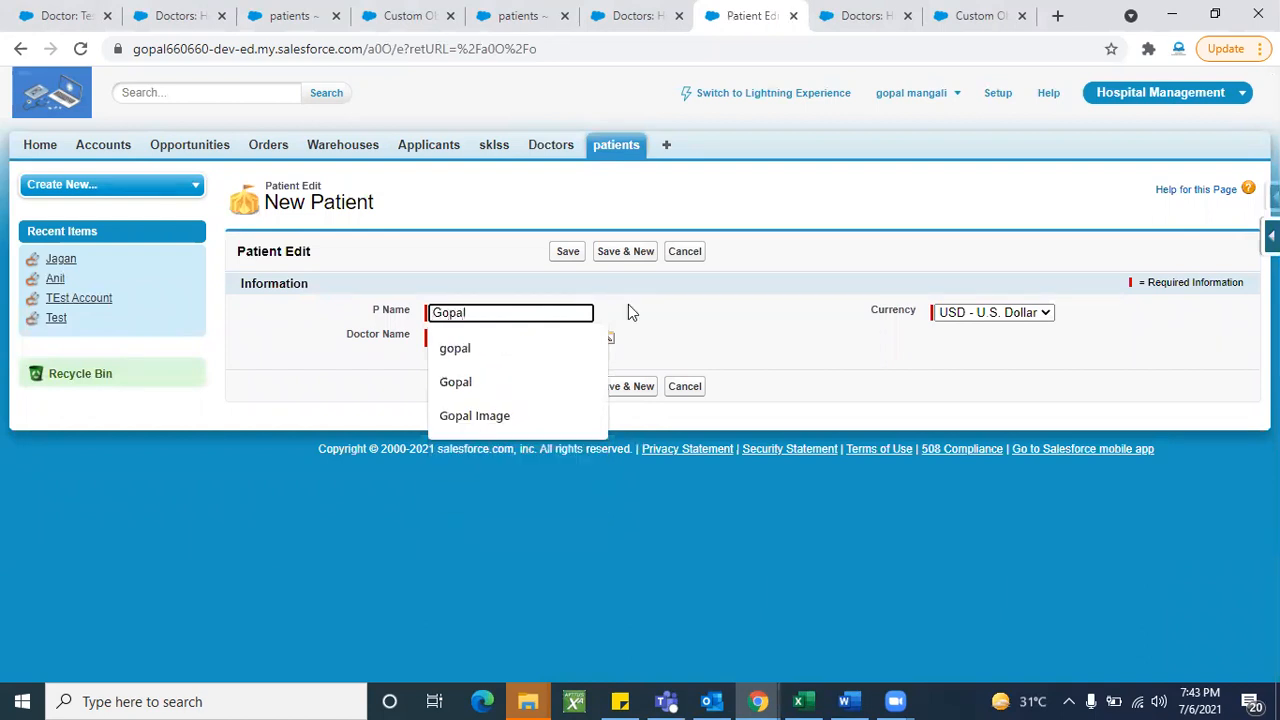
left_click(676, 299)
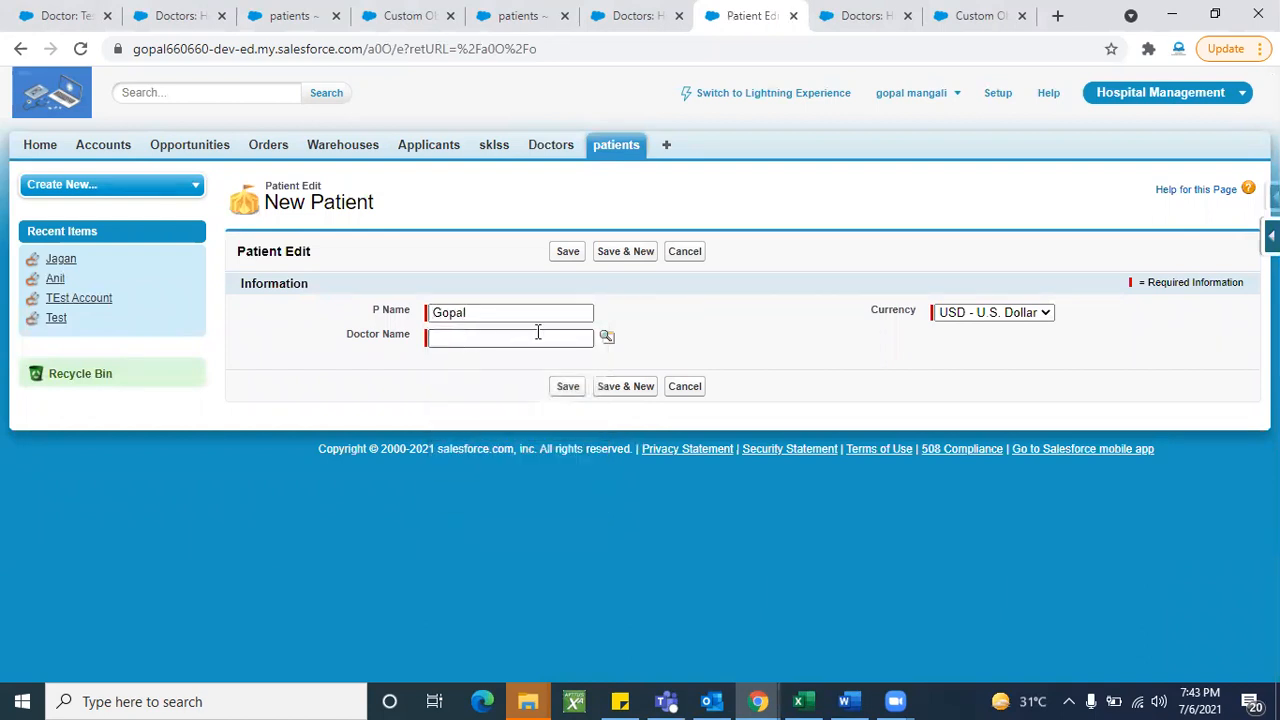
left_click(607, 337)
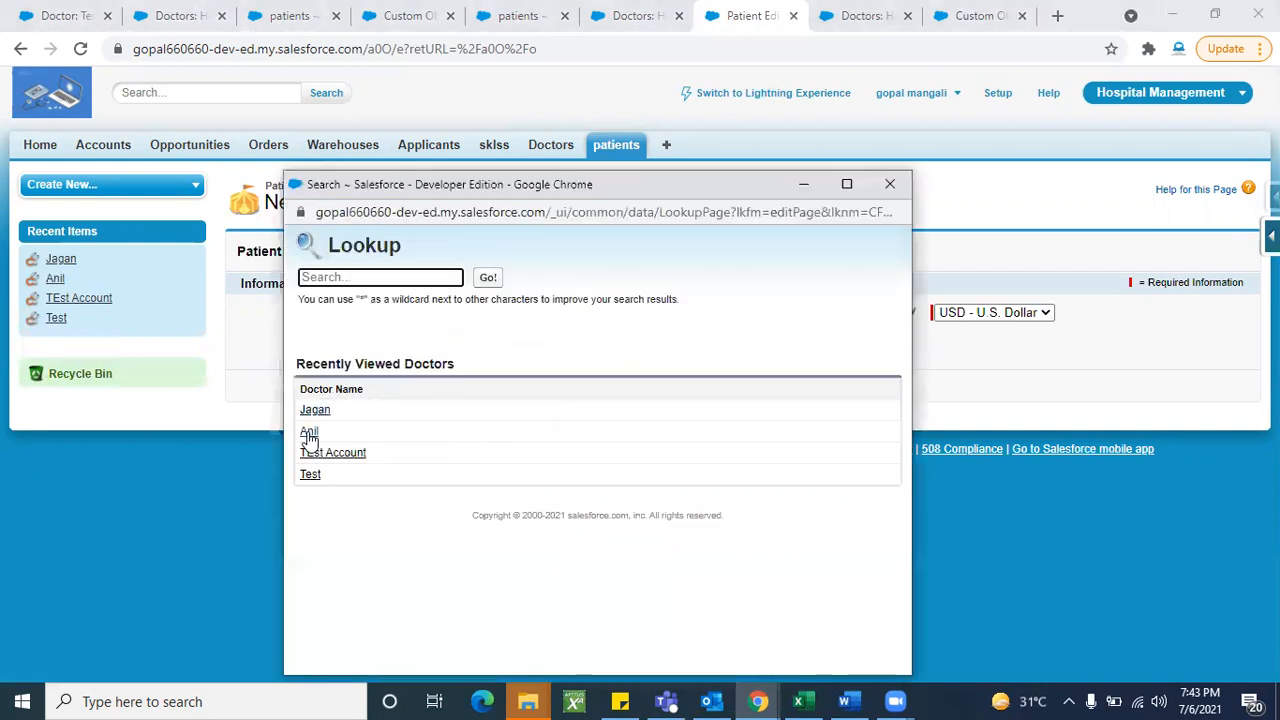
left_click(309, 432)
left_click(570, 252)
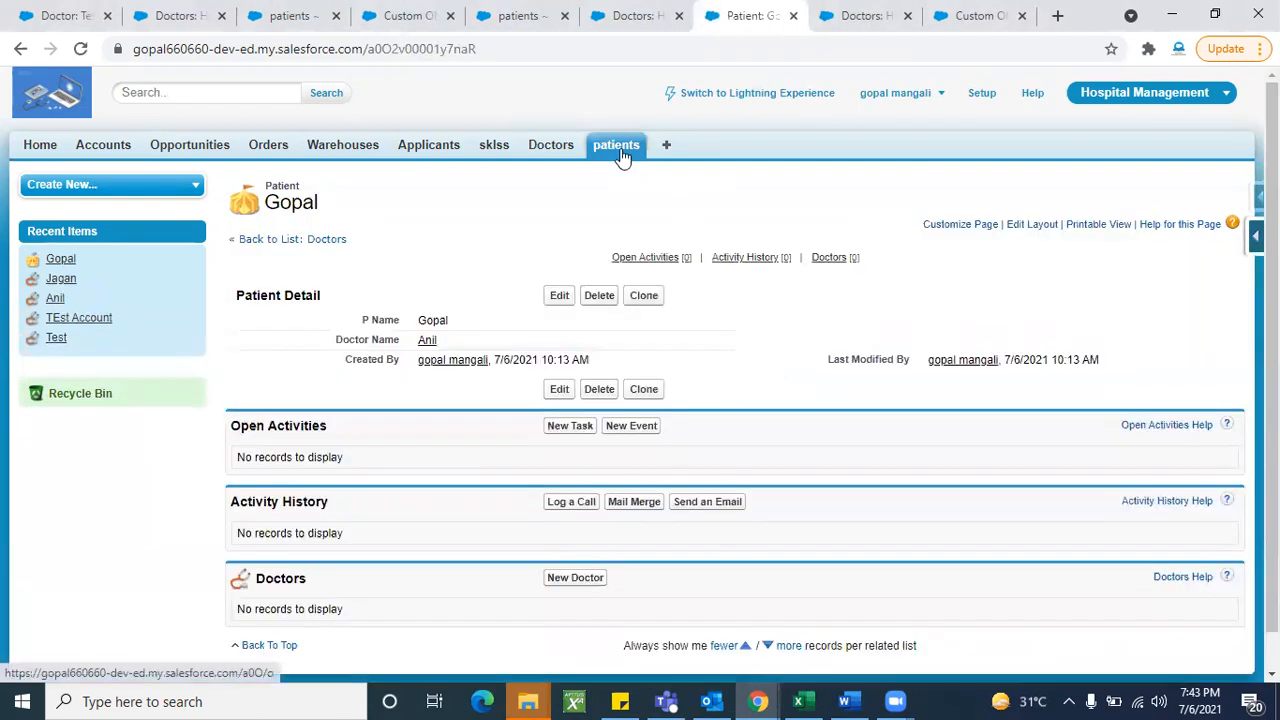
- Create a second patient linked to the second new doctor, then return to the patients list
left_click(616, 147)
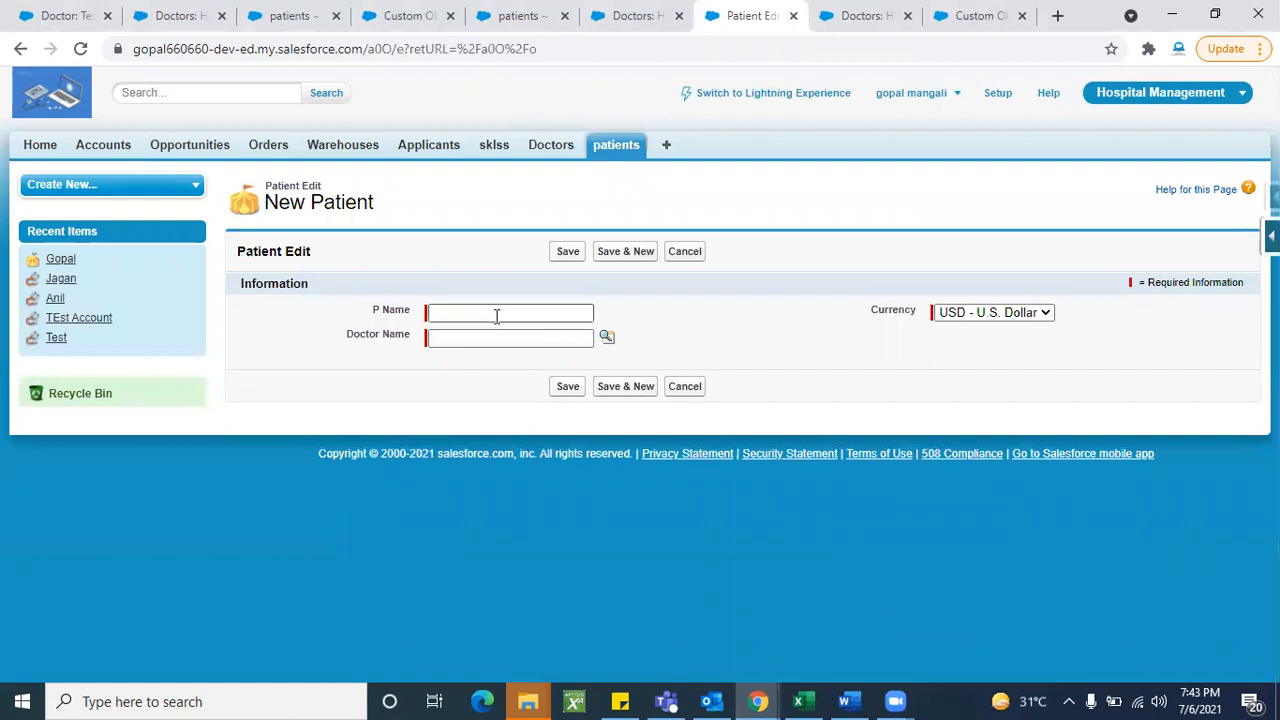
left_click(496, 314)
type("Gopal1")
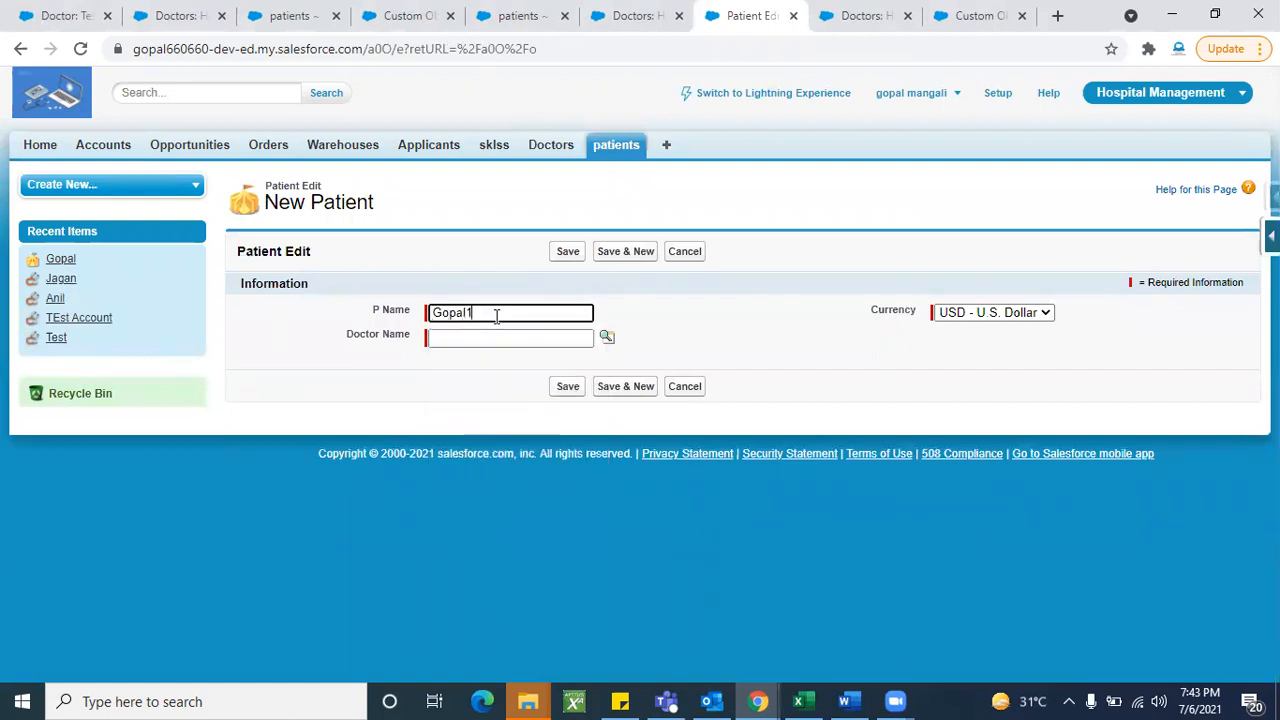
left_click(607, 338)
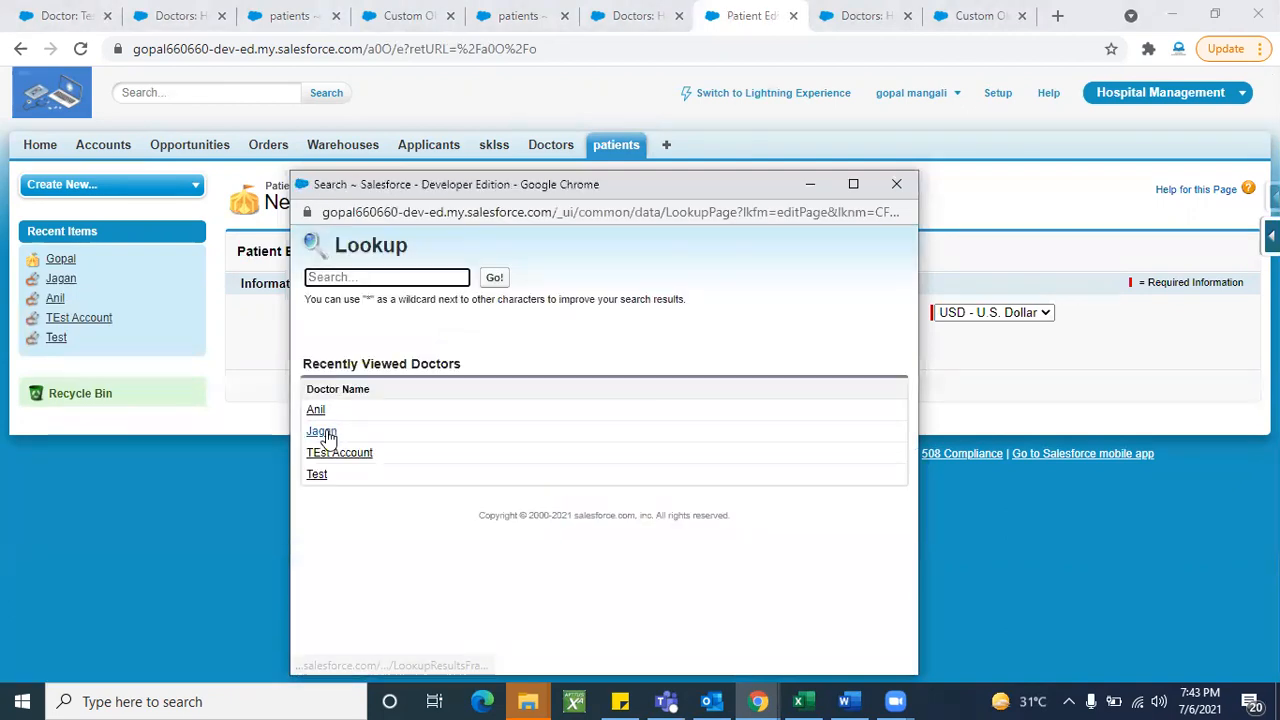
left_click(322, 431)
left_click(566, 386)
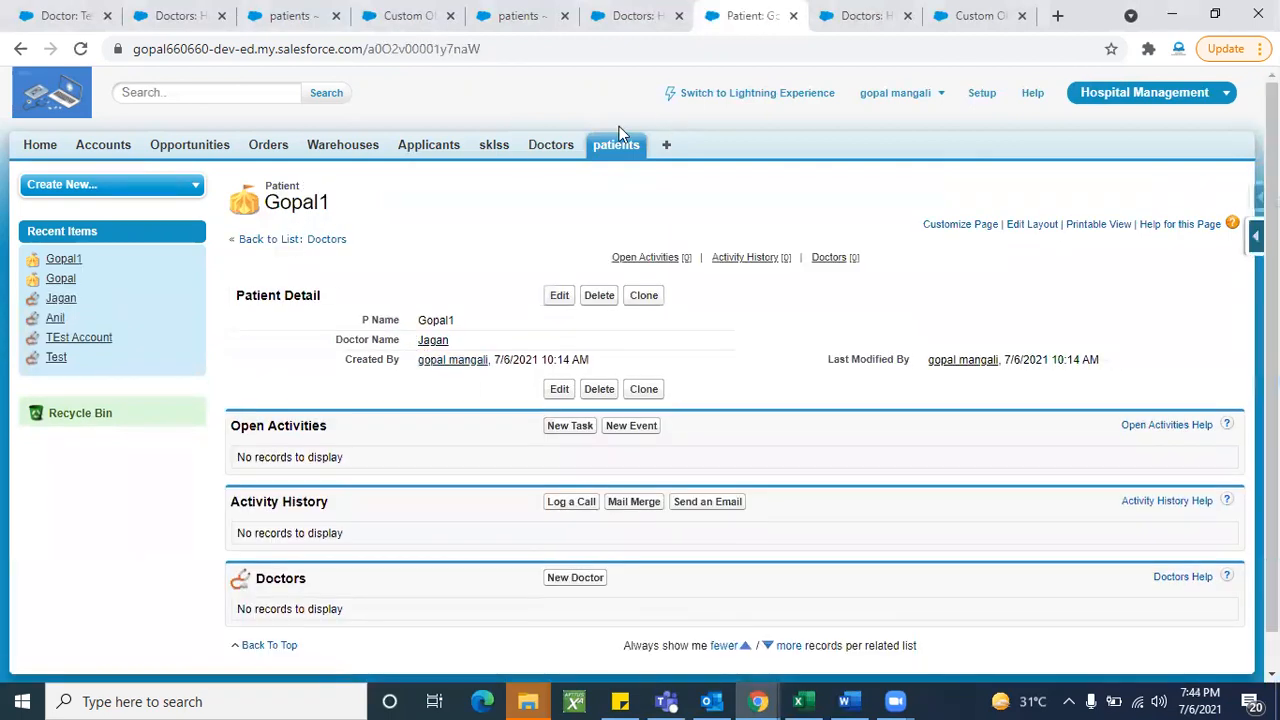
left_click(616, 150)
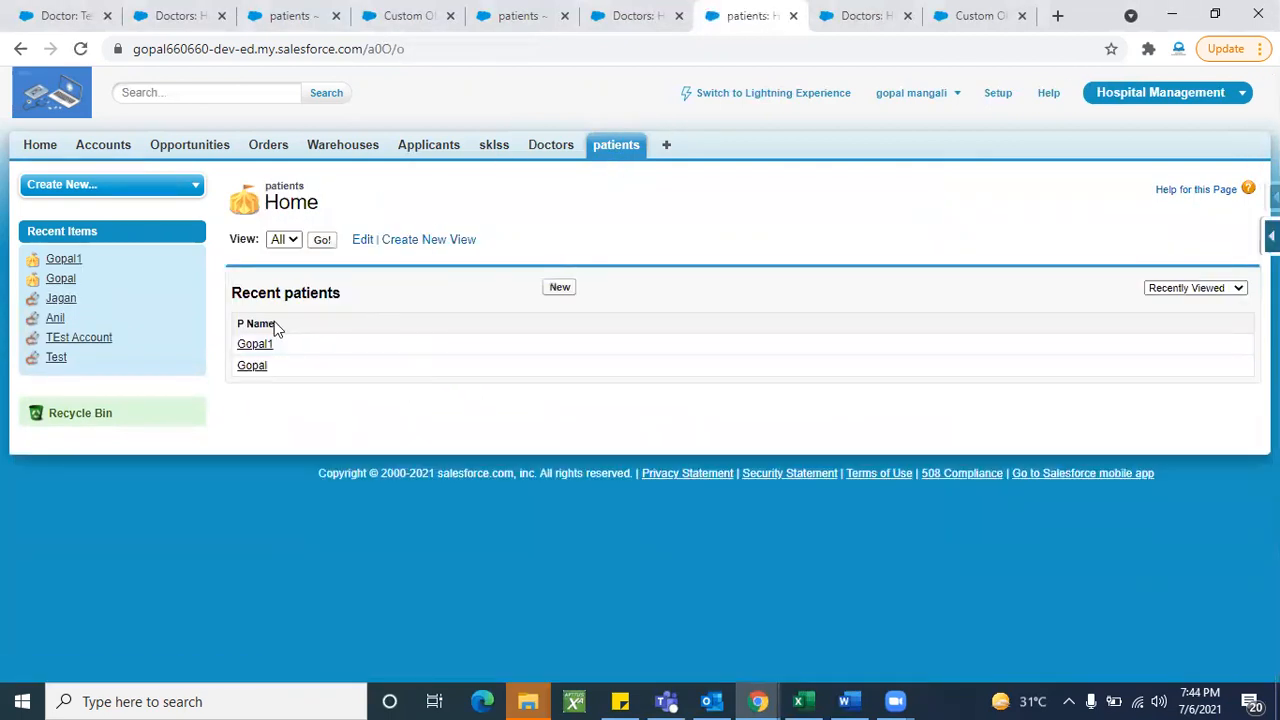
- Open the second doctor's record and confirm its patients list shows the second patient
left_click(551, 158)
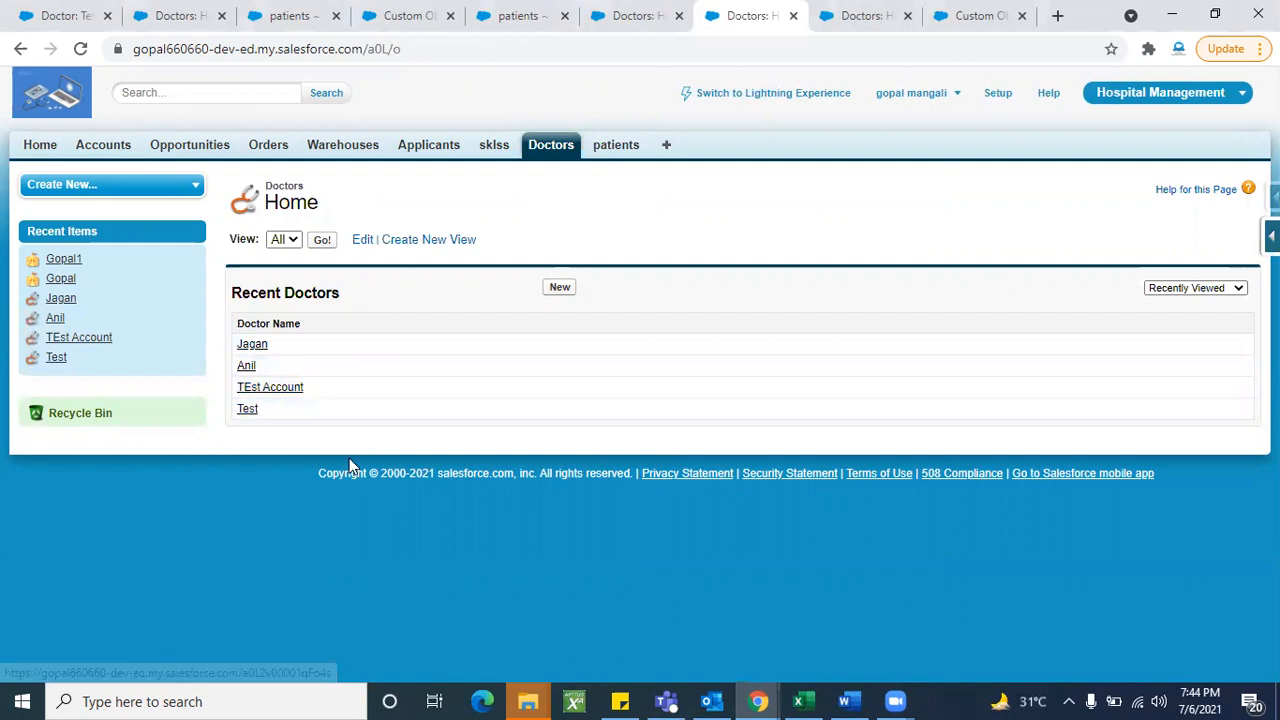
left_click(255, 346)
scroll(421, 512, "down", 1)
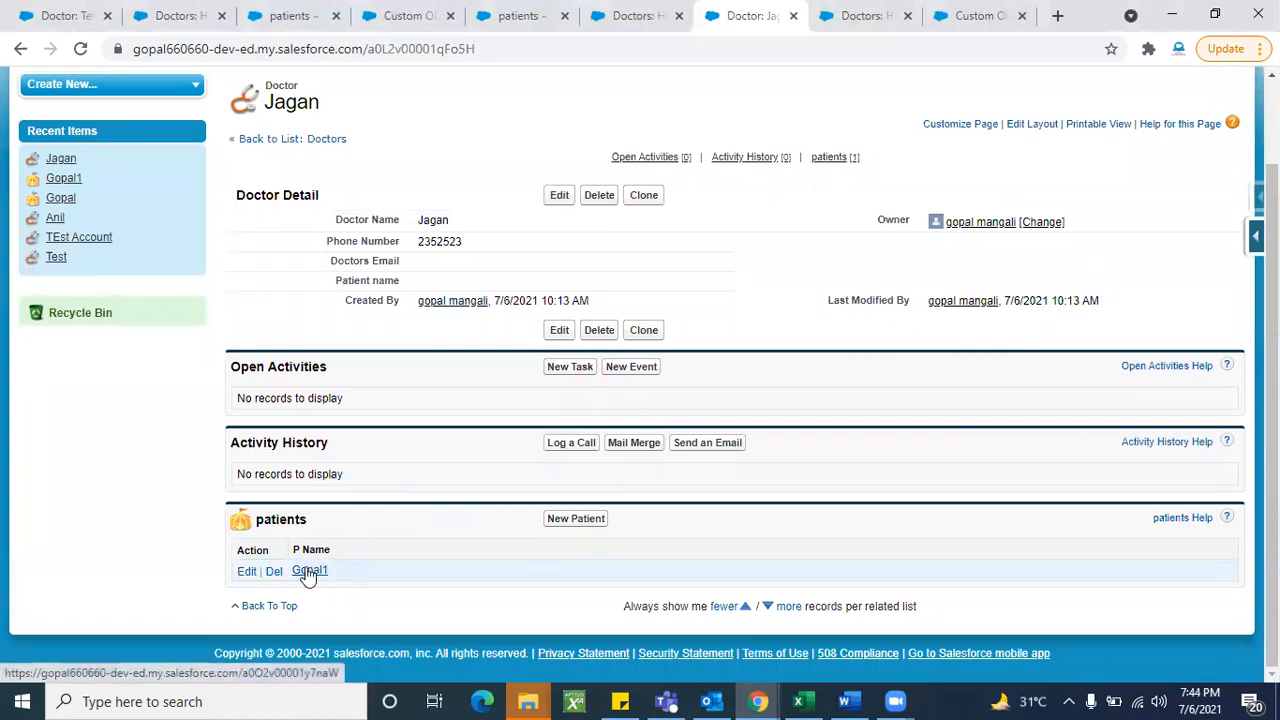
scroll(408, 545, "up", 1)
left_click(549, 152)
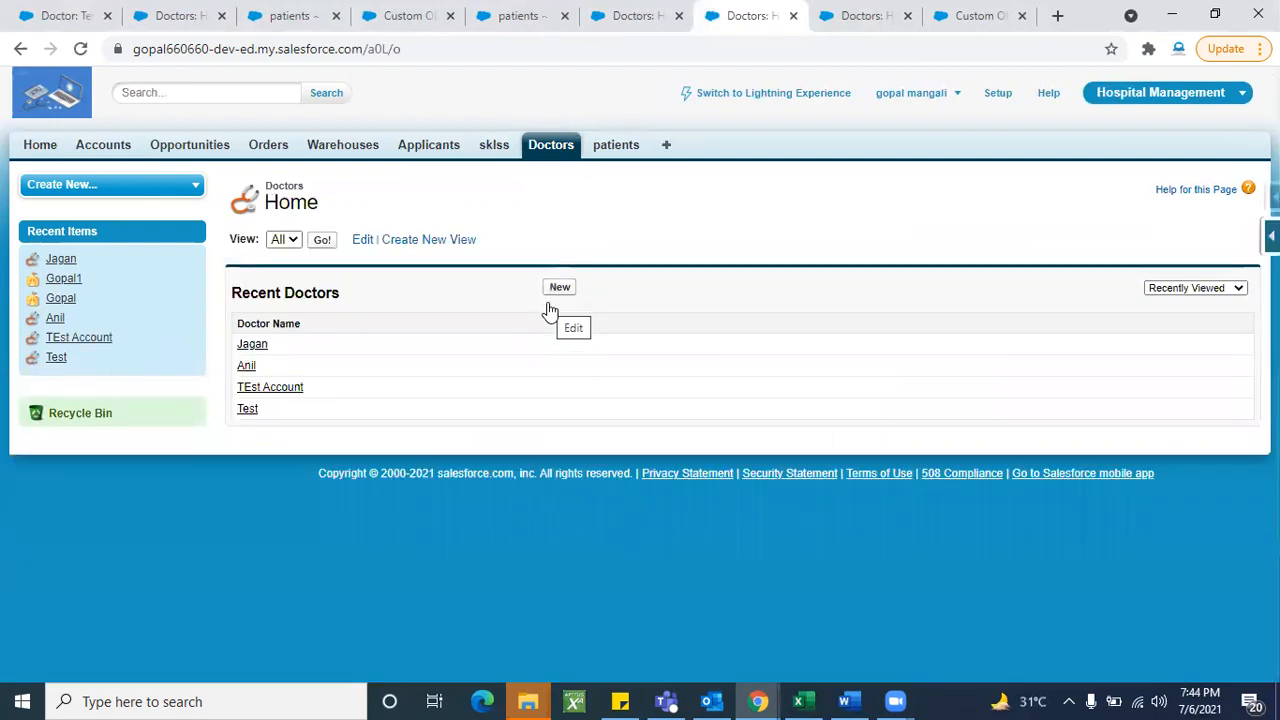
- Confirm the first doctor lists the first patient, switching between patients and Doctors lists before reopening it
left_click(247, 369)
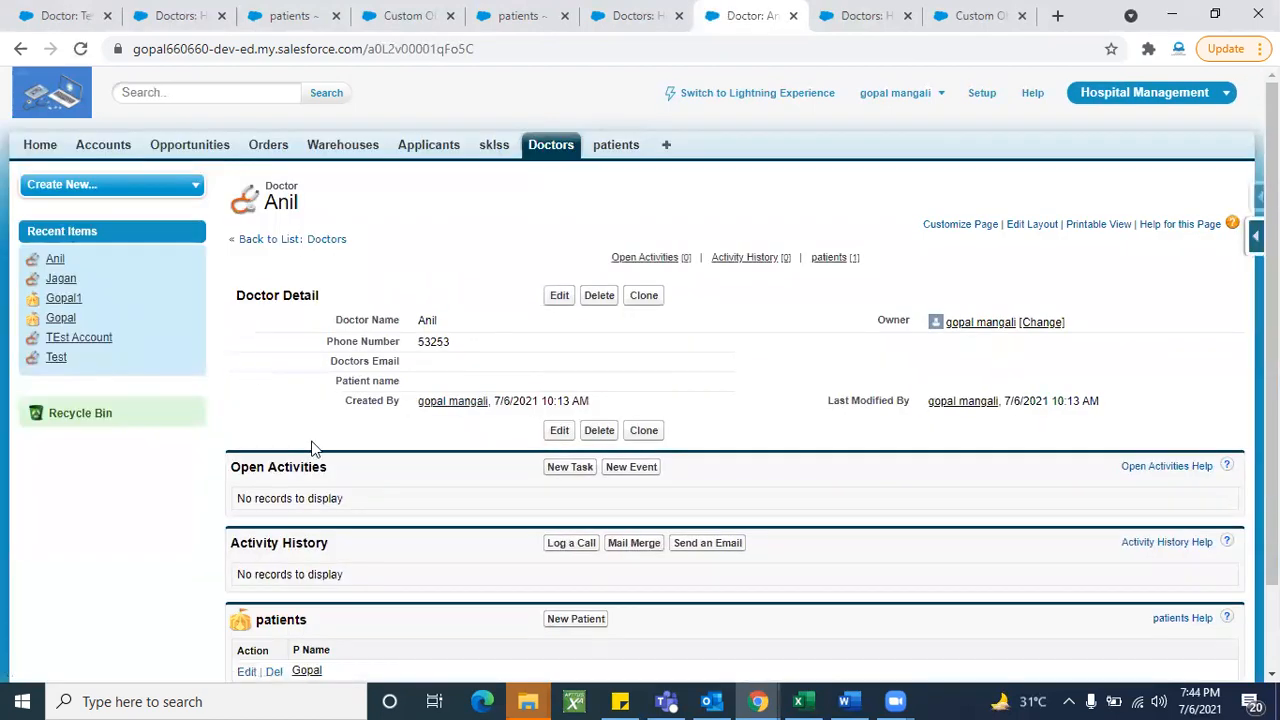
scroll(388, 557, "down", 2)
scroll(530, 315, "up", 2)
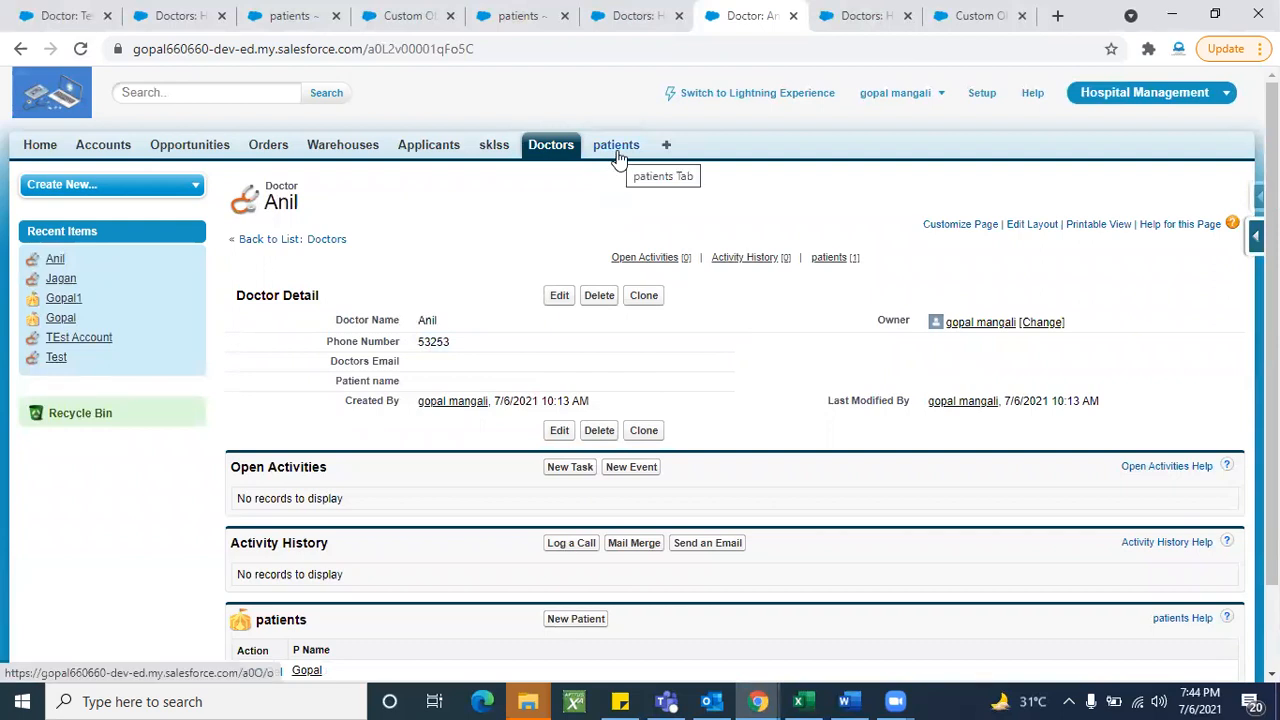
scroll(549, 180, "down", 2)
scroll(549, 173, "up", 2)
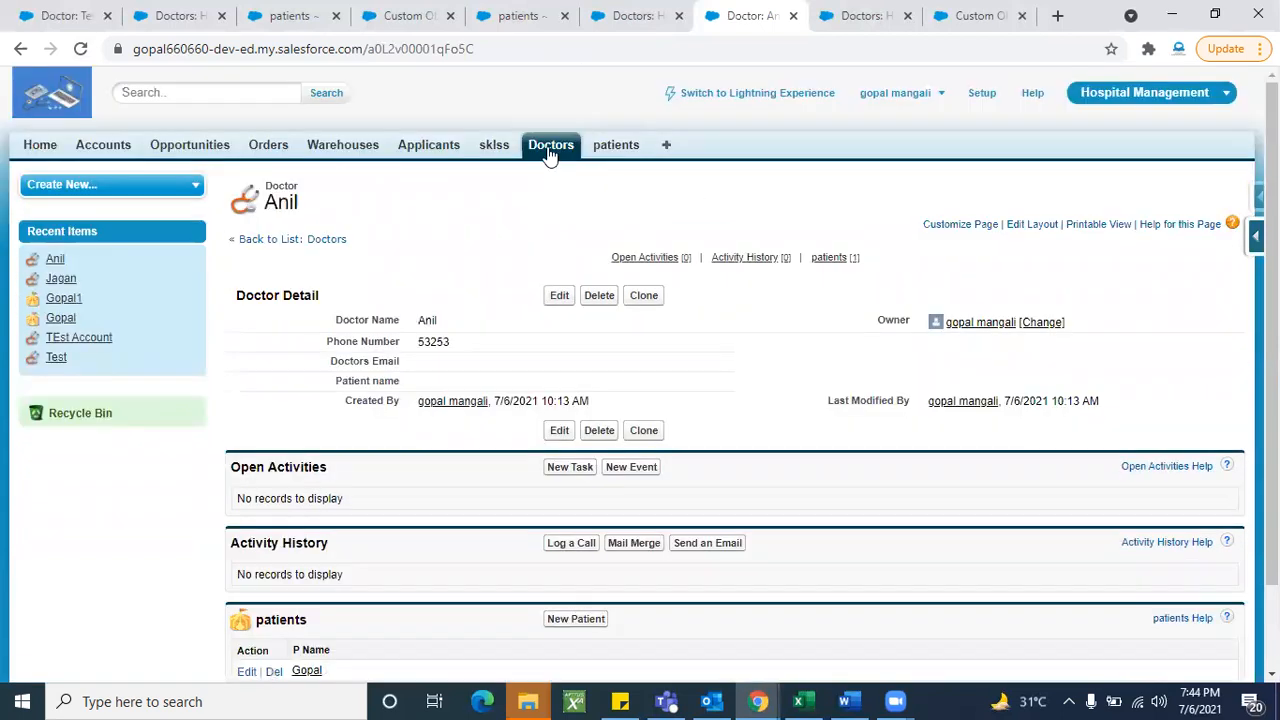
left_click(549, 150)
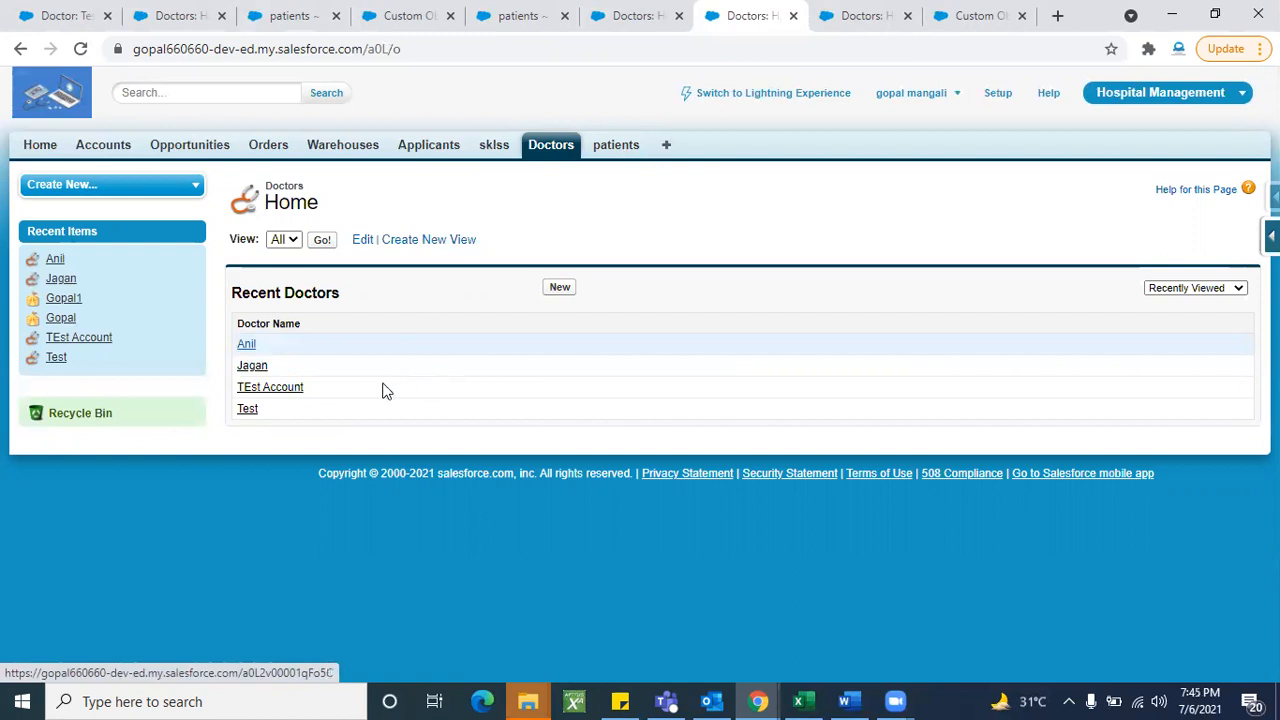
left_click(550, 157)
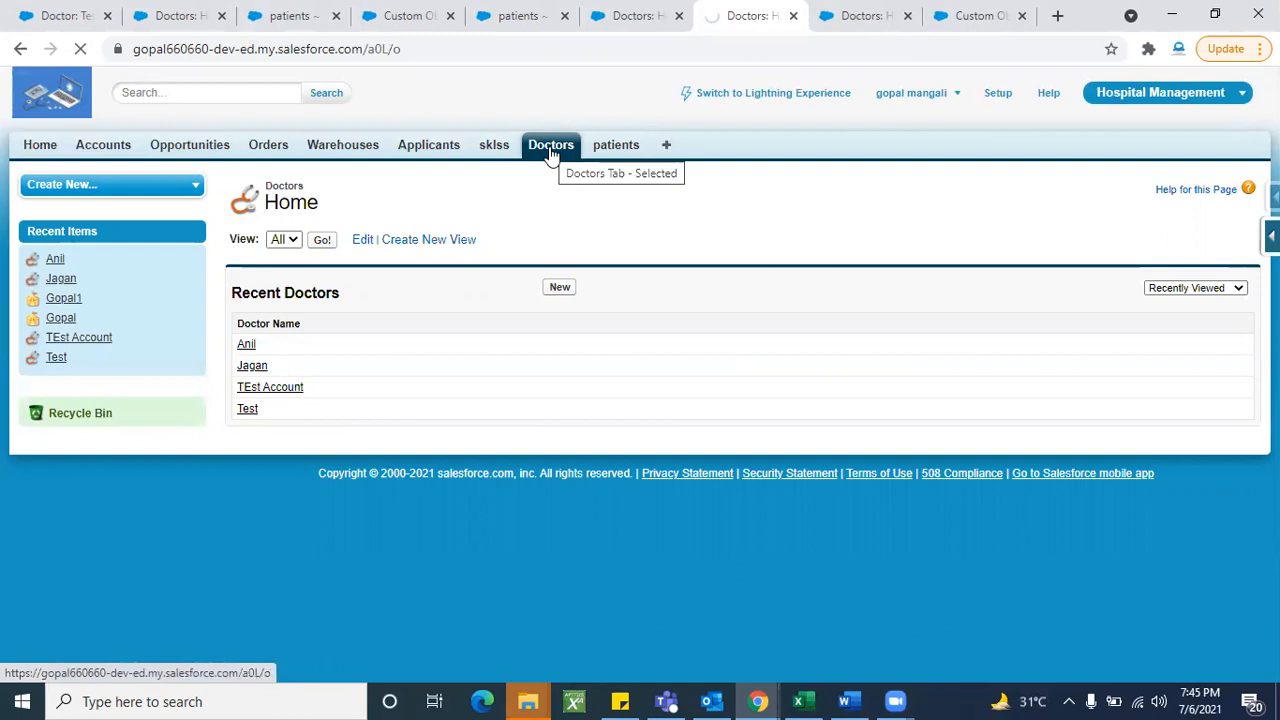
left_click(616, 150)
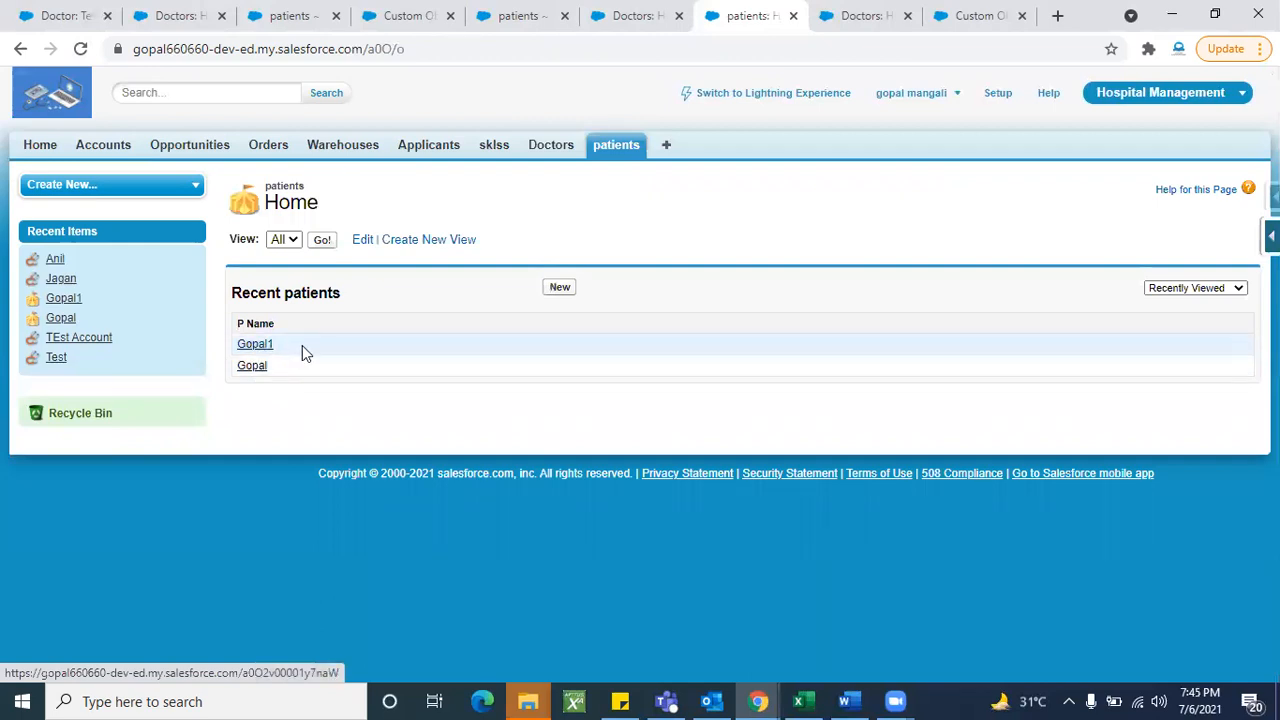
left_click(551, 146)
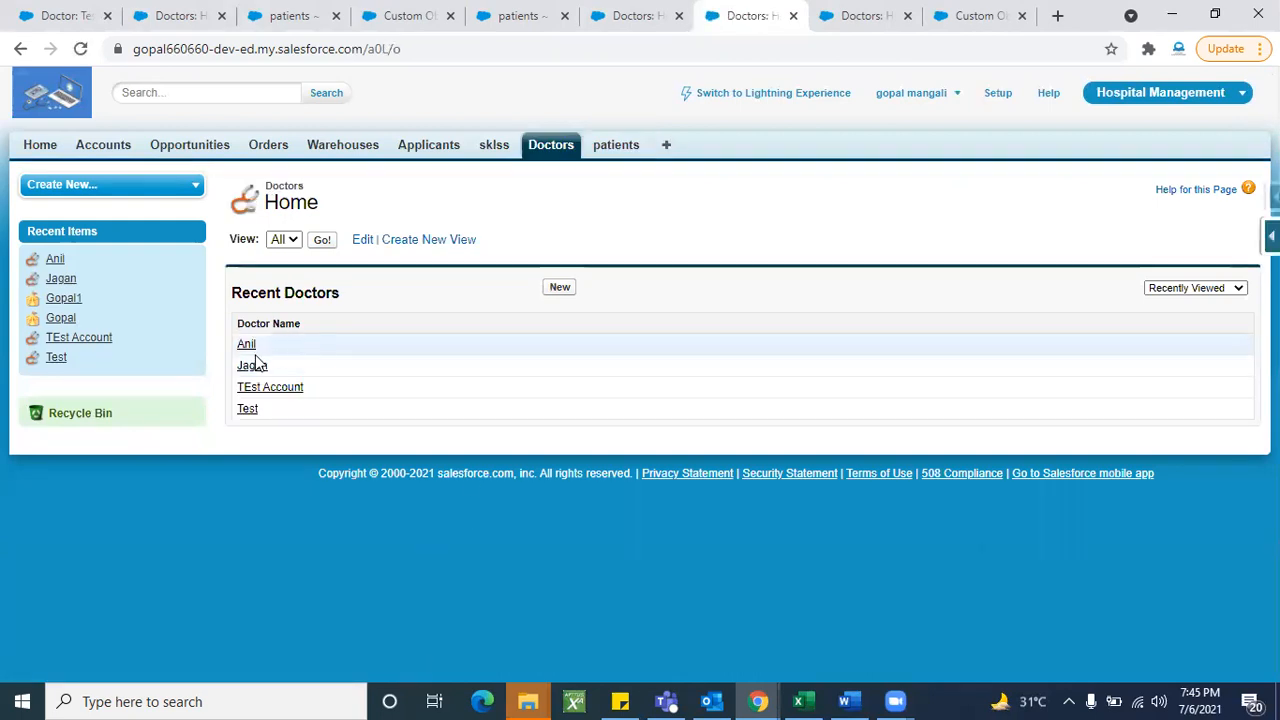
left_click(251, 365)
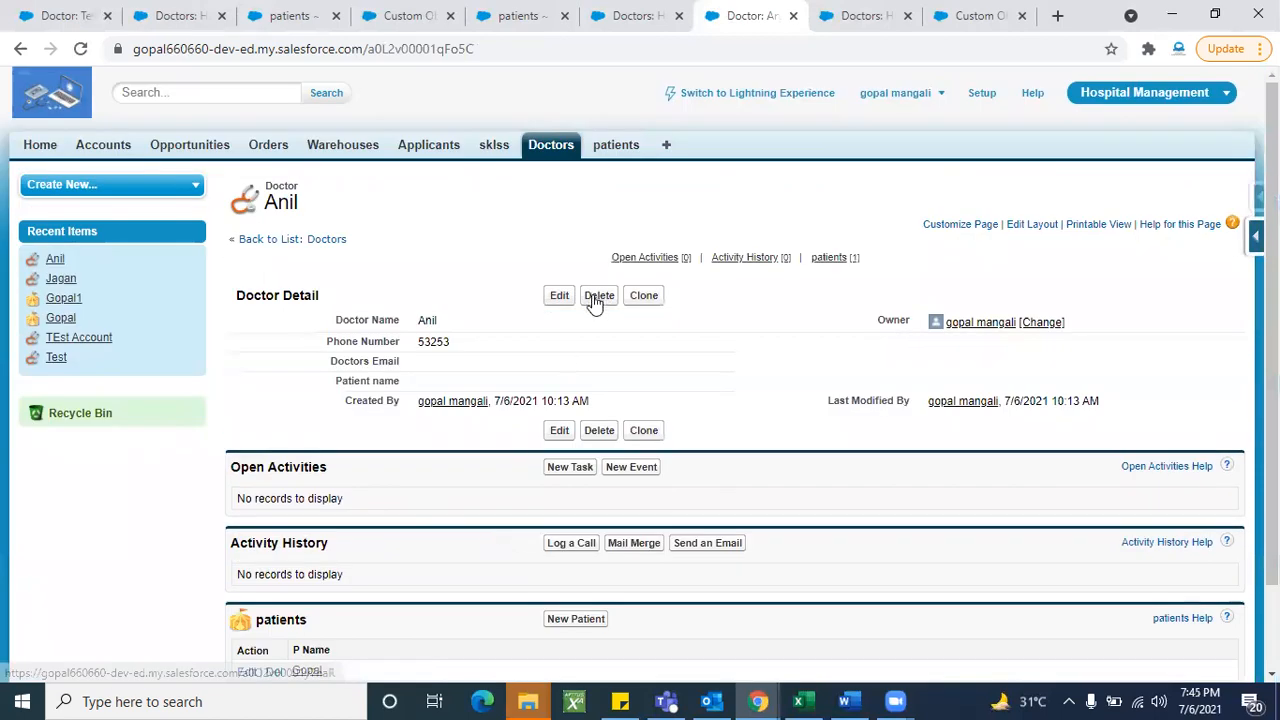
- Delete doctor Anil, then list all patients, leaving only Gopal1
scroll(302, 583, "down", 2)
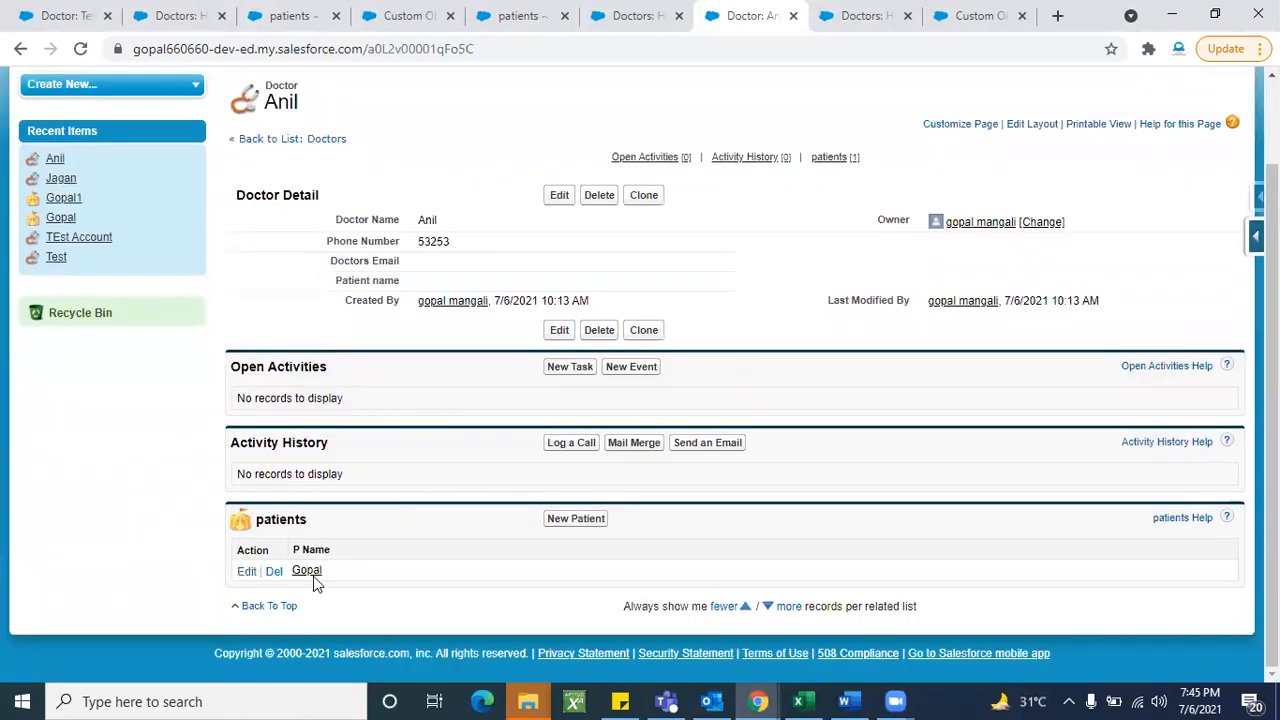
scroll(418, 546, "up", 2)
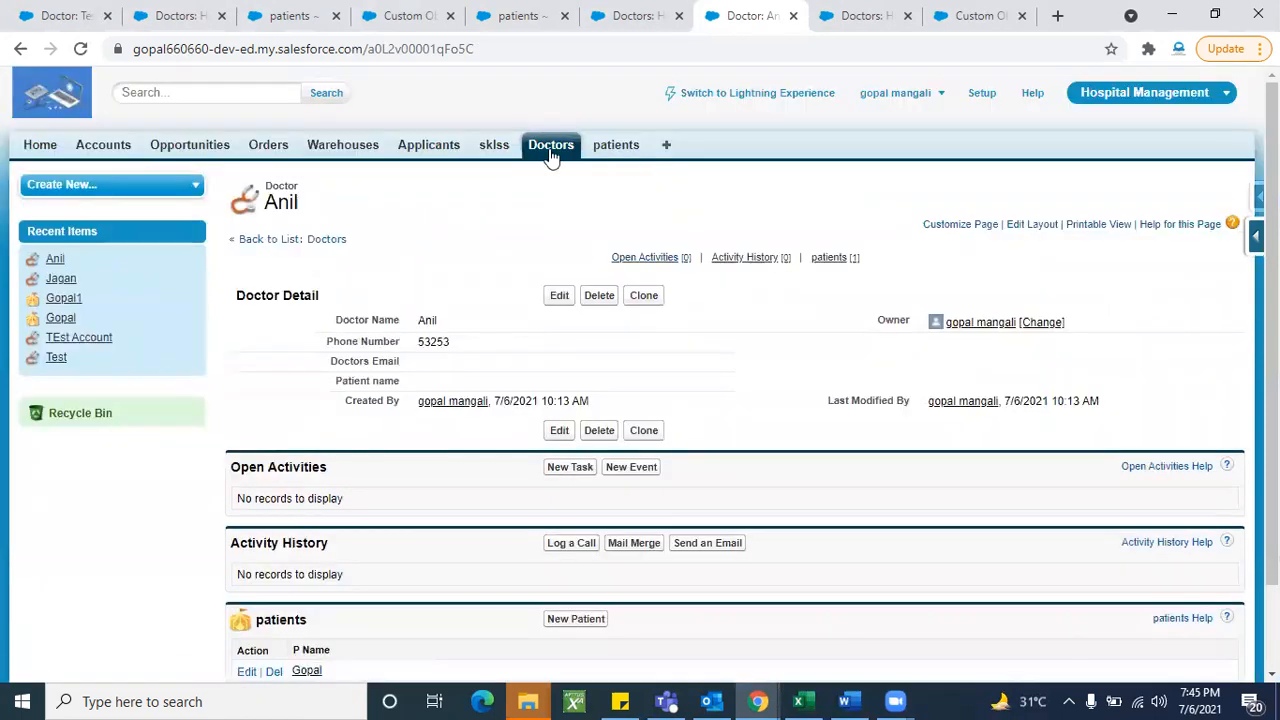
left_click(599, 300)
left_click(731, 156)
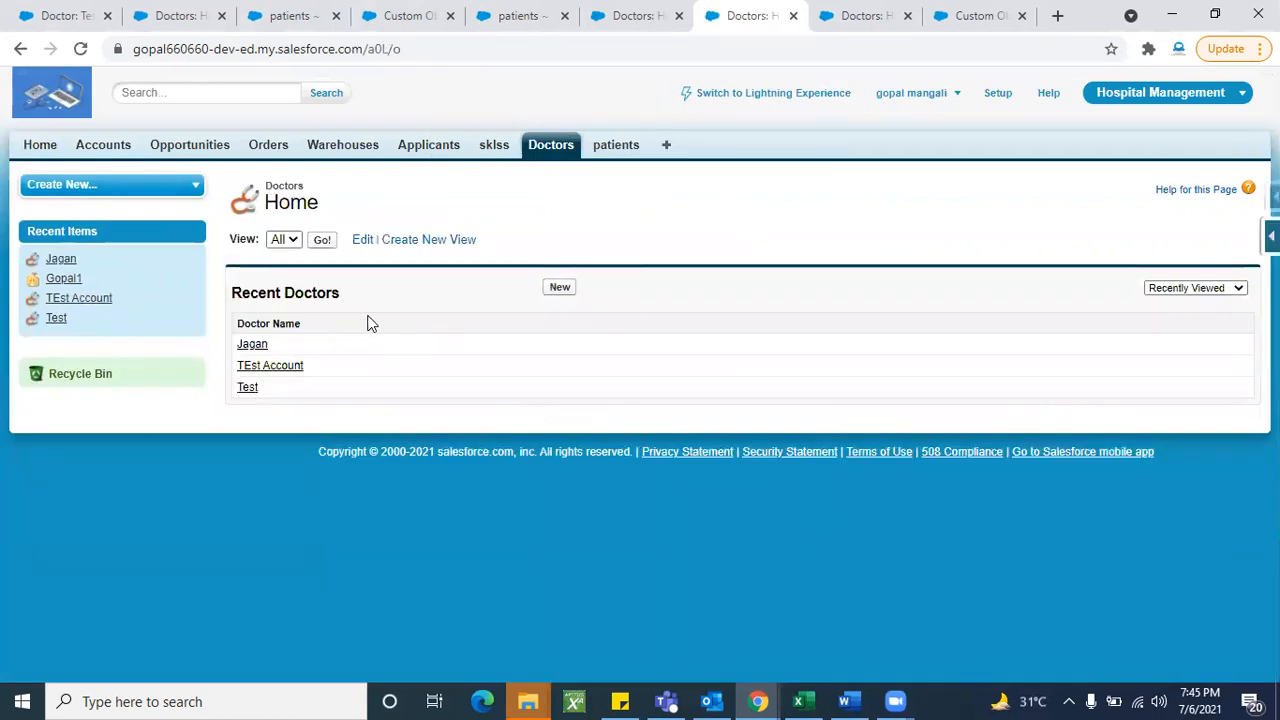
left_click(620, 155)
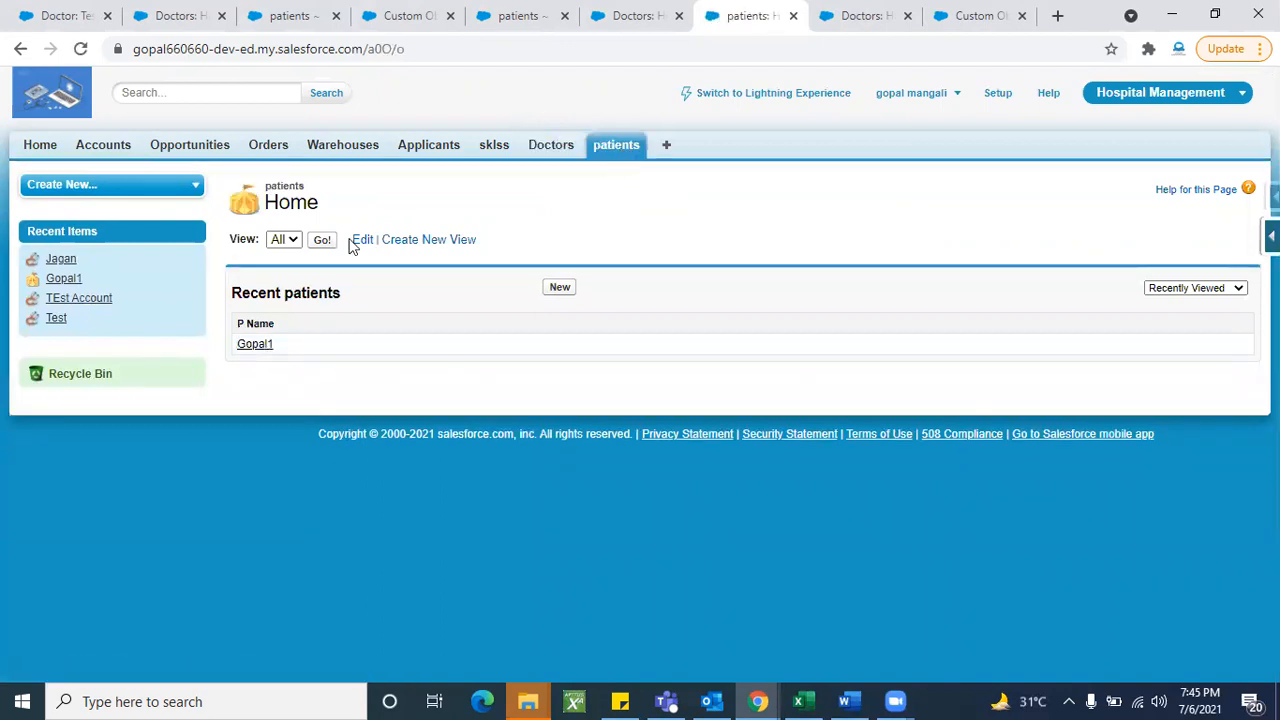
left_click(322, 242)
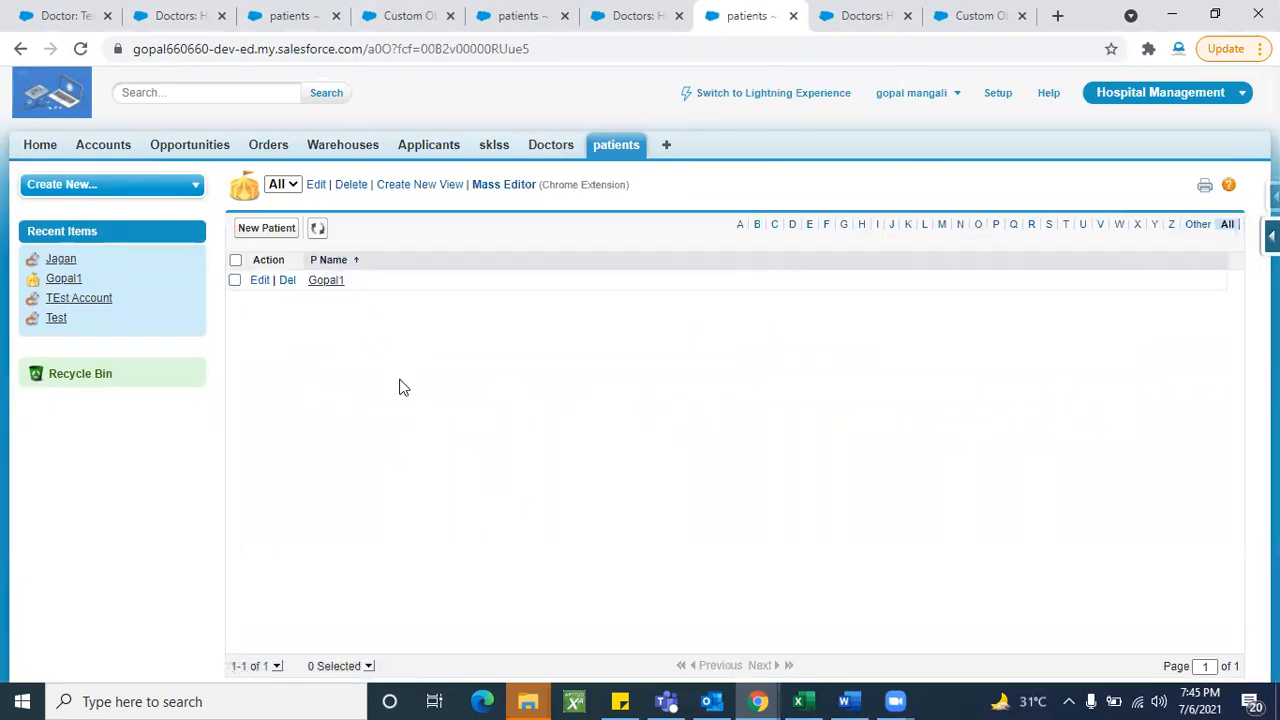
- Open patient Gopal1's record and delete it
left_click(332, 285)
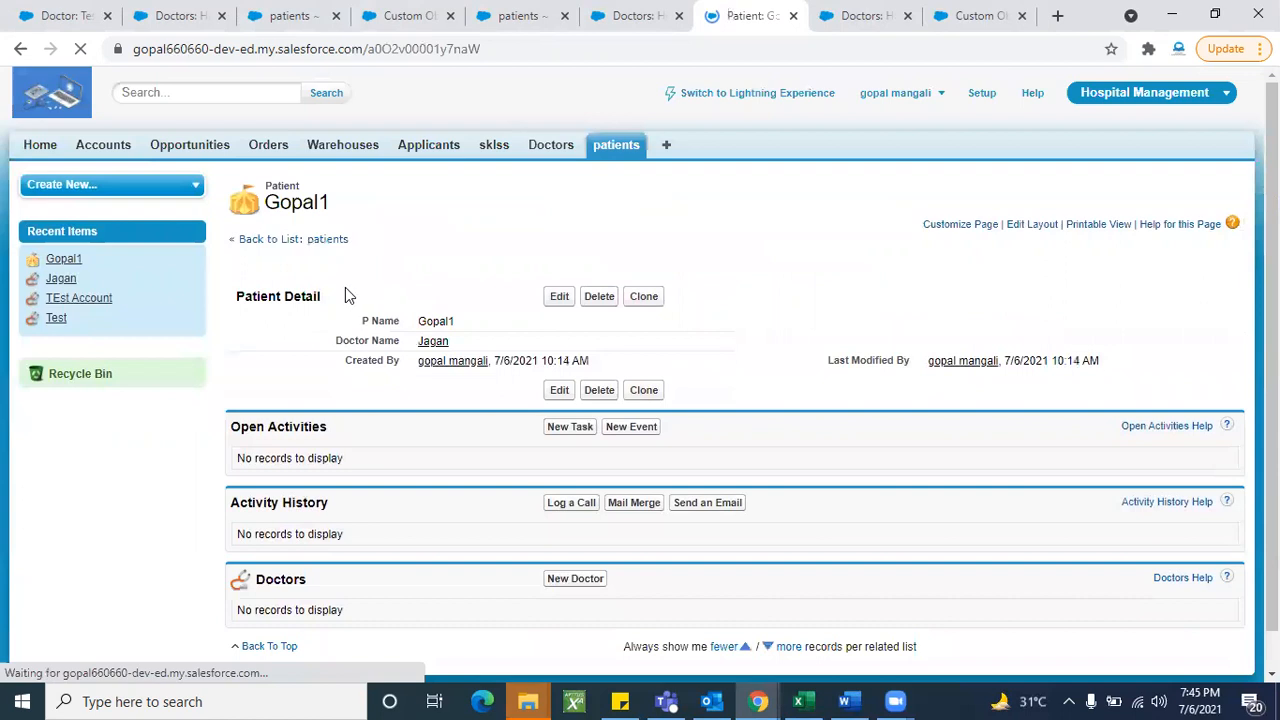
scroll(429, 495, "down", 1)
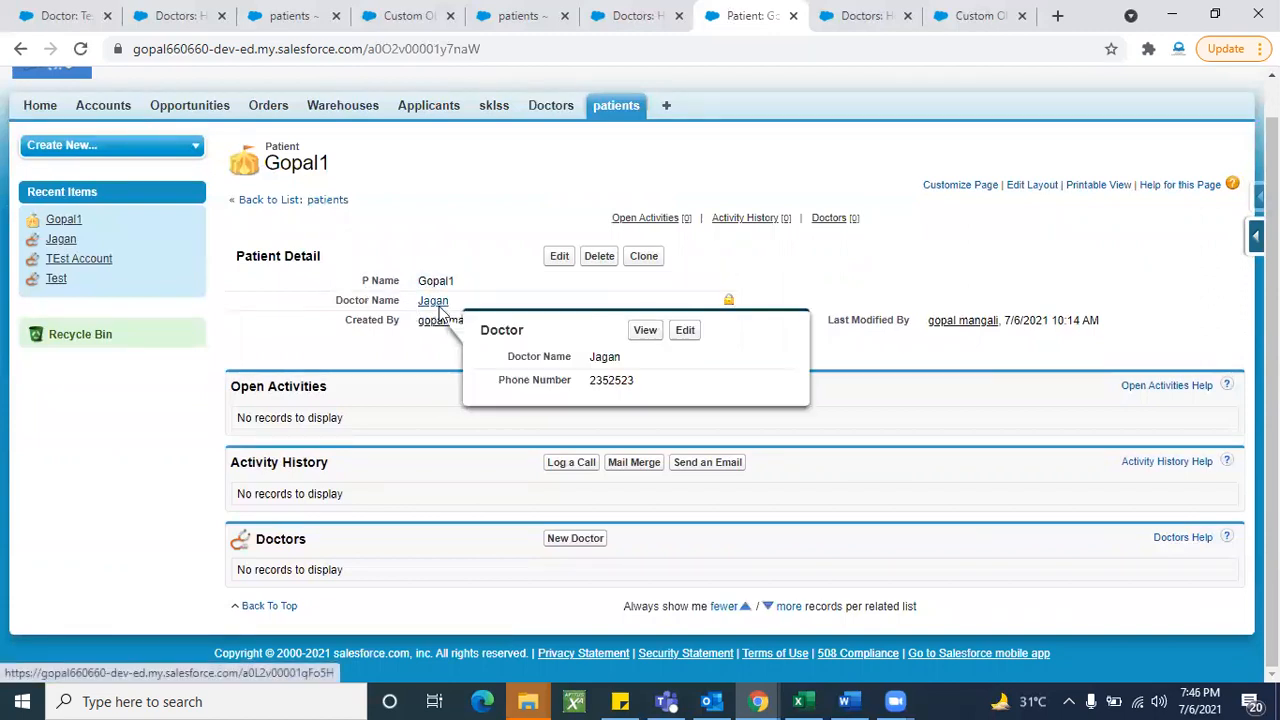
scroll(480, 488, "up", 1)
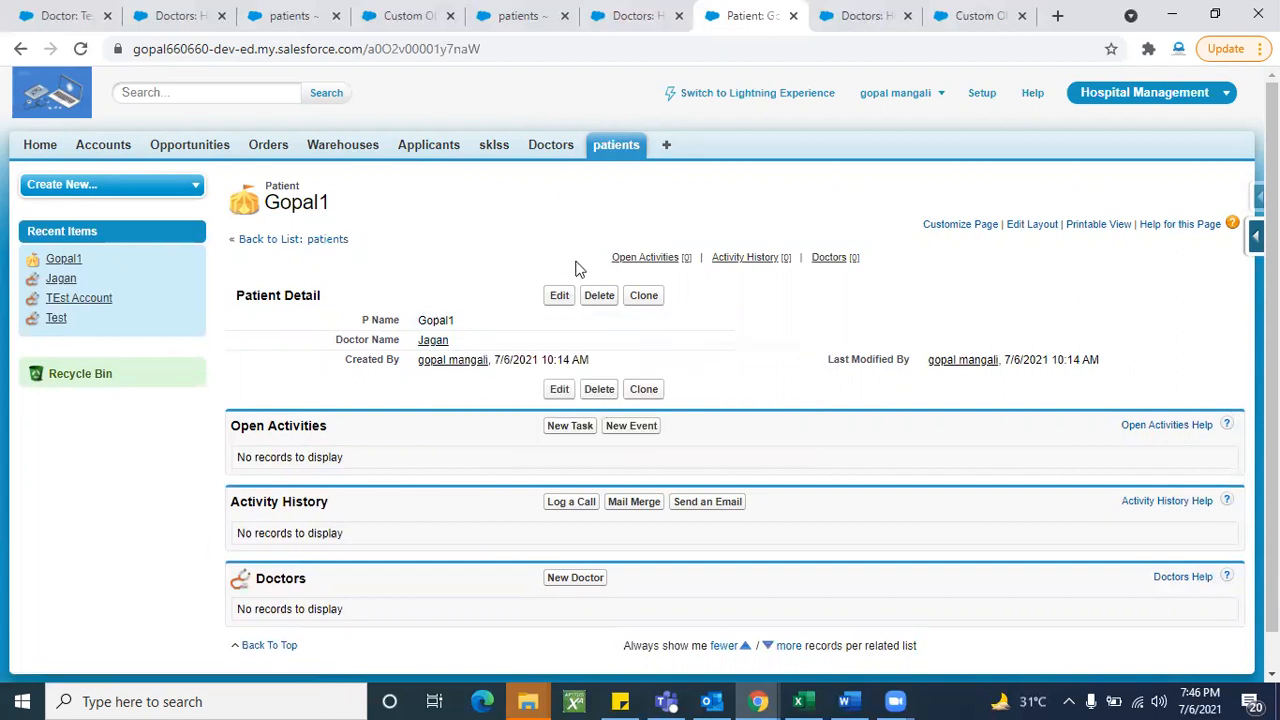
left_click(598, 298)
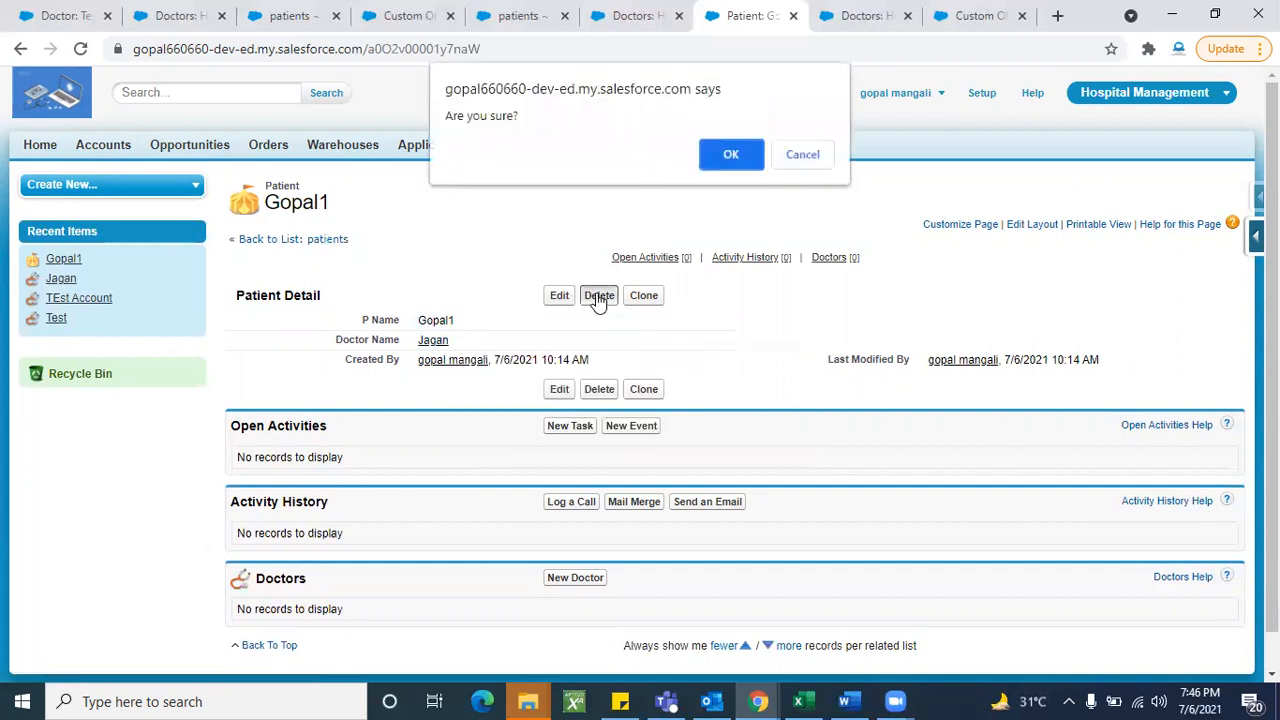
left_click(726, 166)
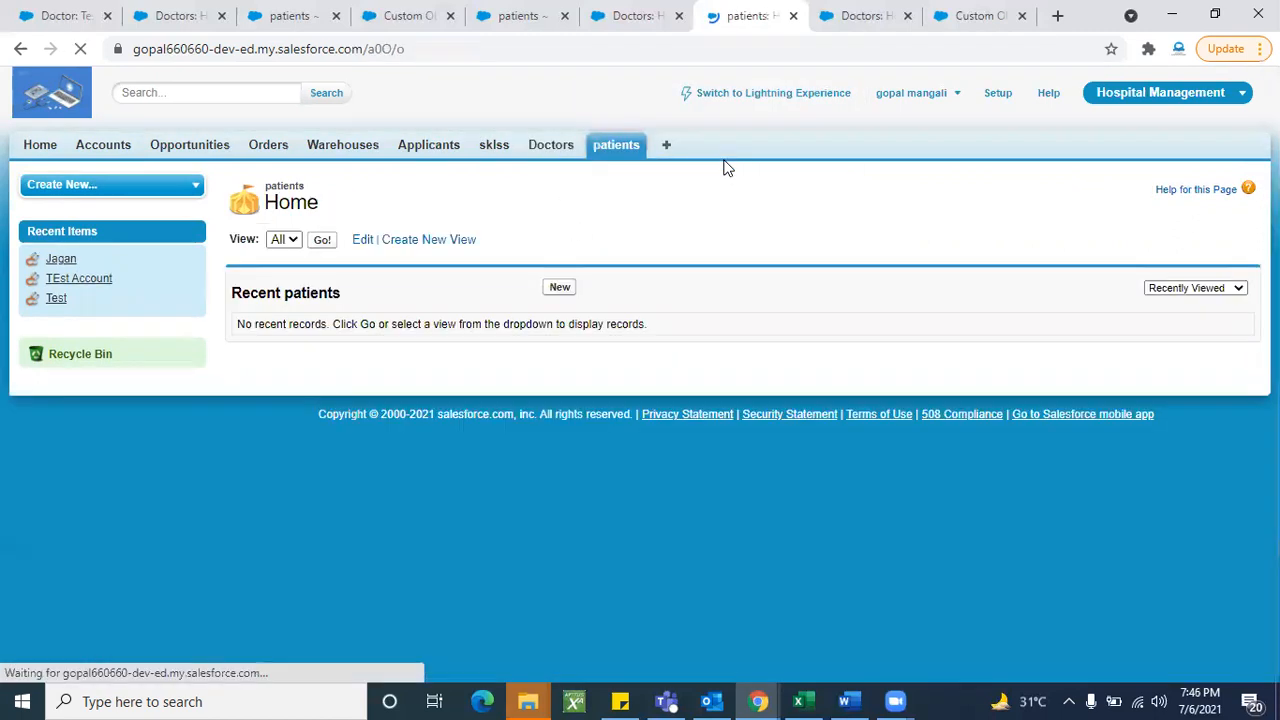
- Confirm the All patients view is empty, then list all doctor records
left_click(316, 243)
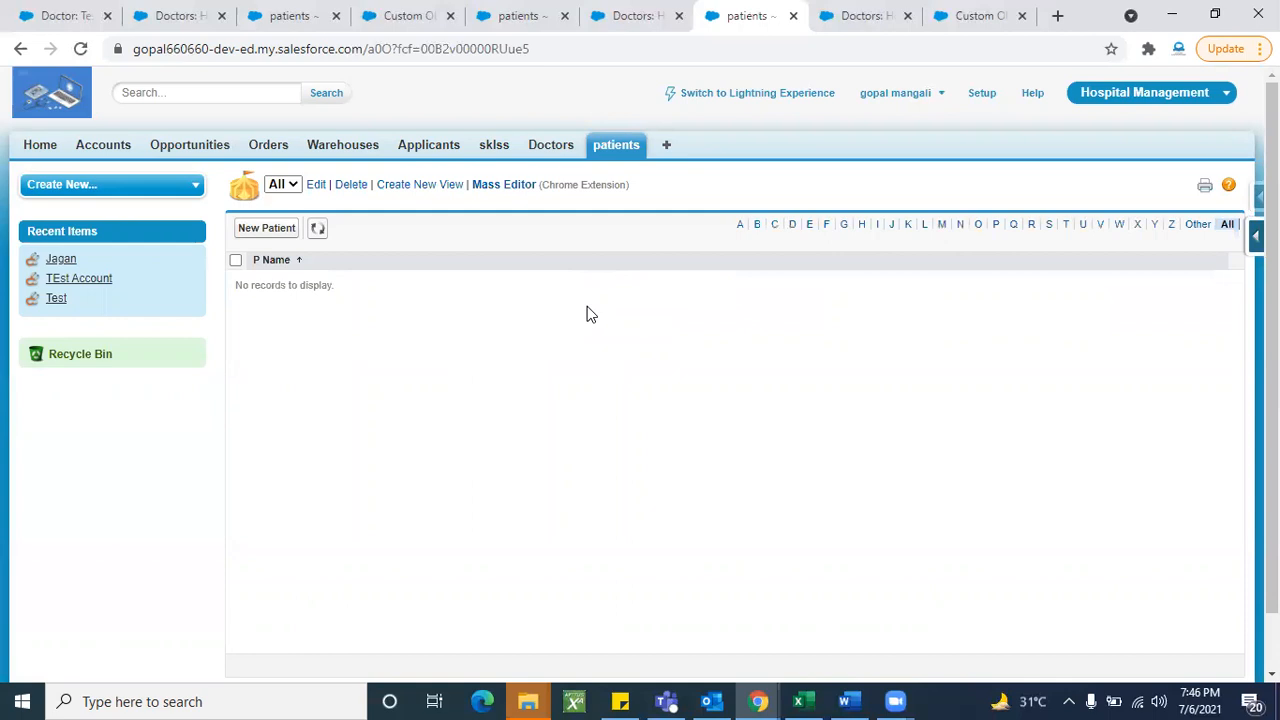
left_click(556, 150)
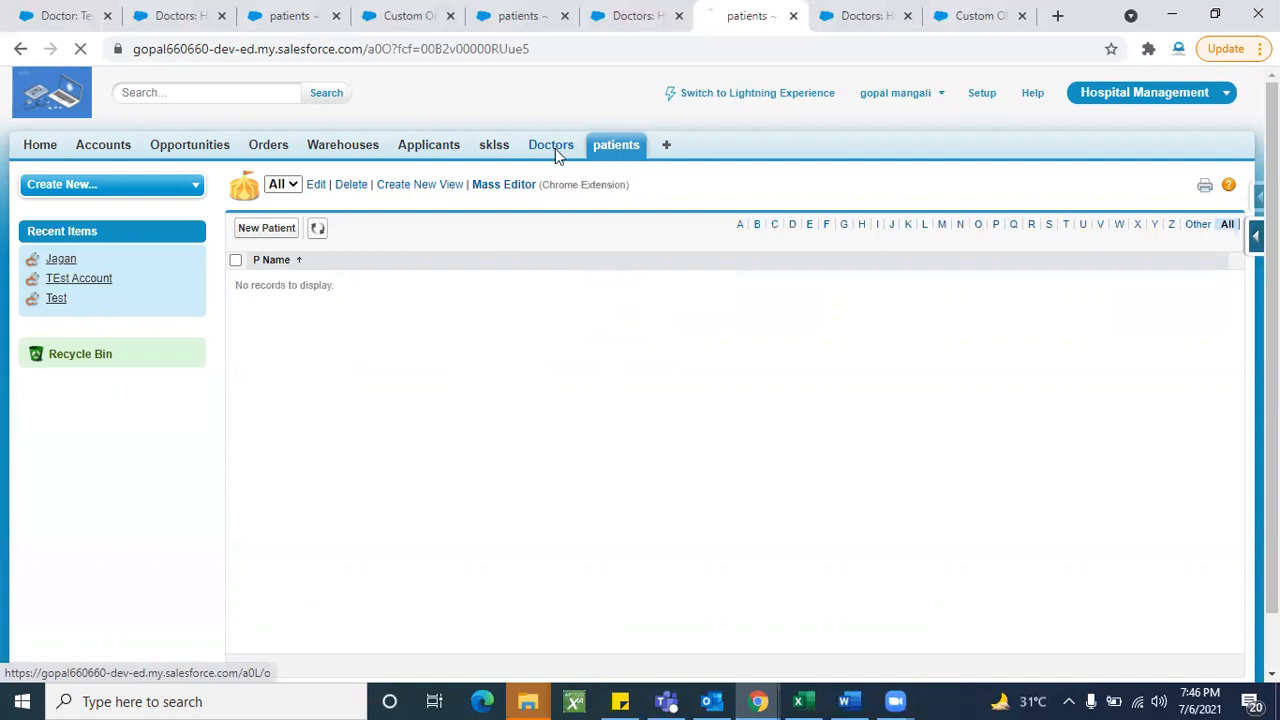
left_click(322, 242)
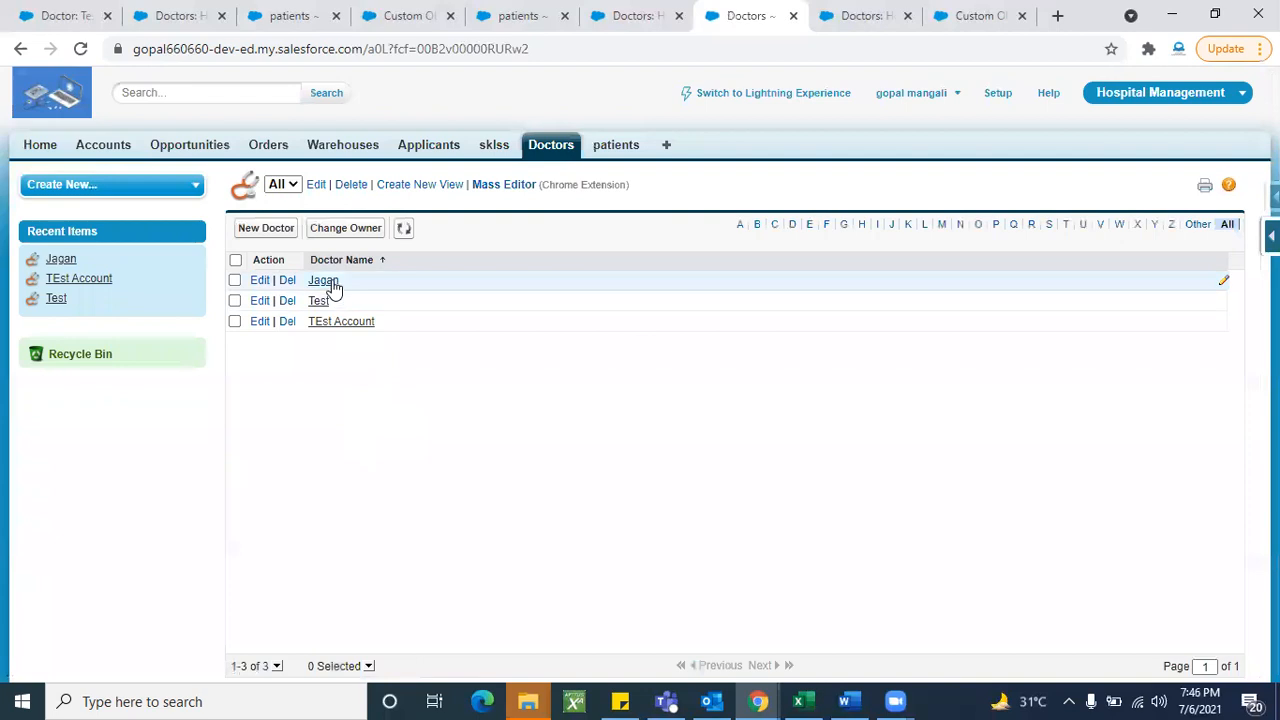
- Open doctor Jagan's record to see its empty patients list
left_click(333, 284)
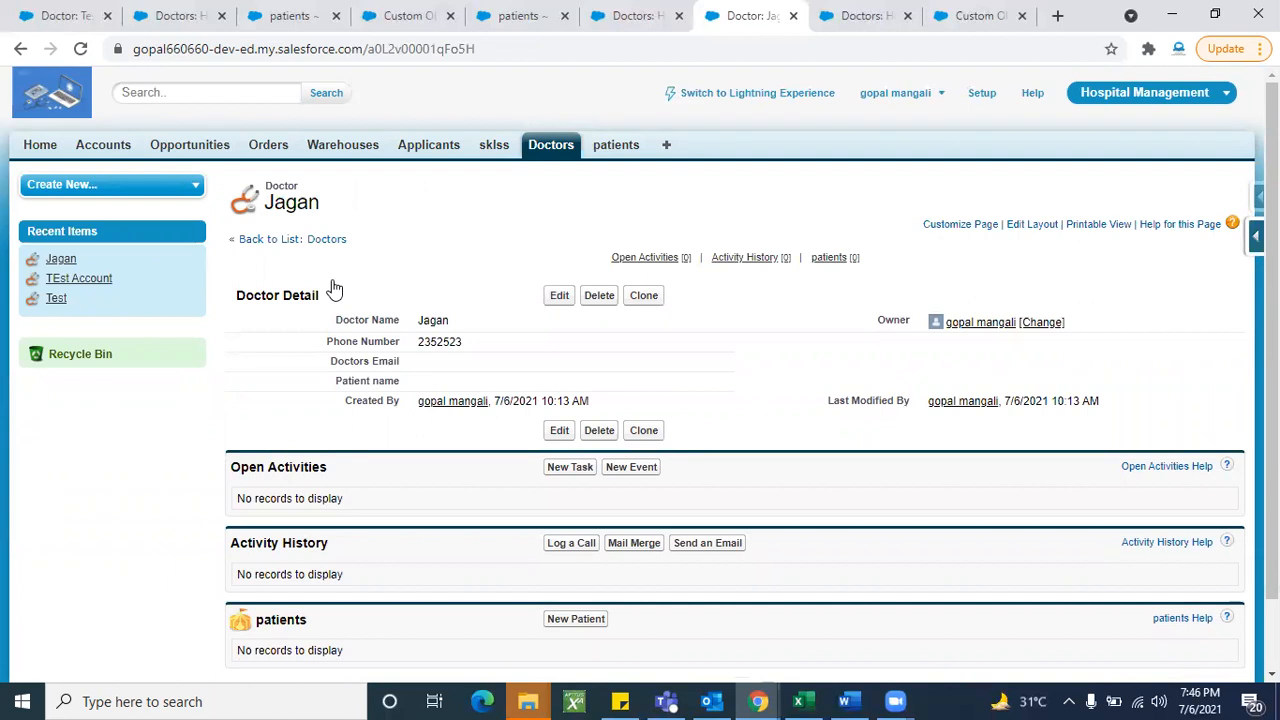
scroll(437, 466, "down", 2)
scroll(560, 230, "up", 2)
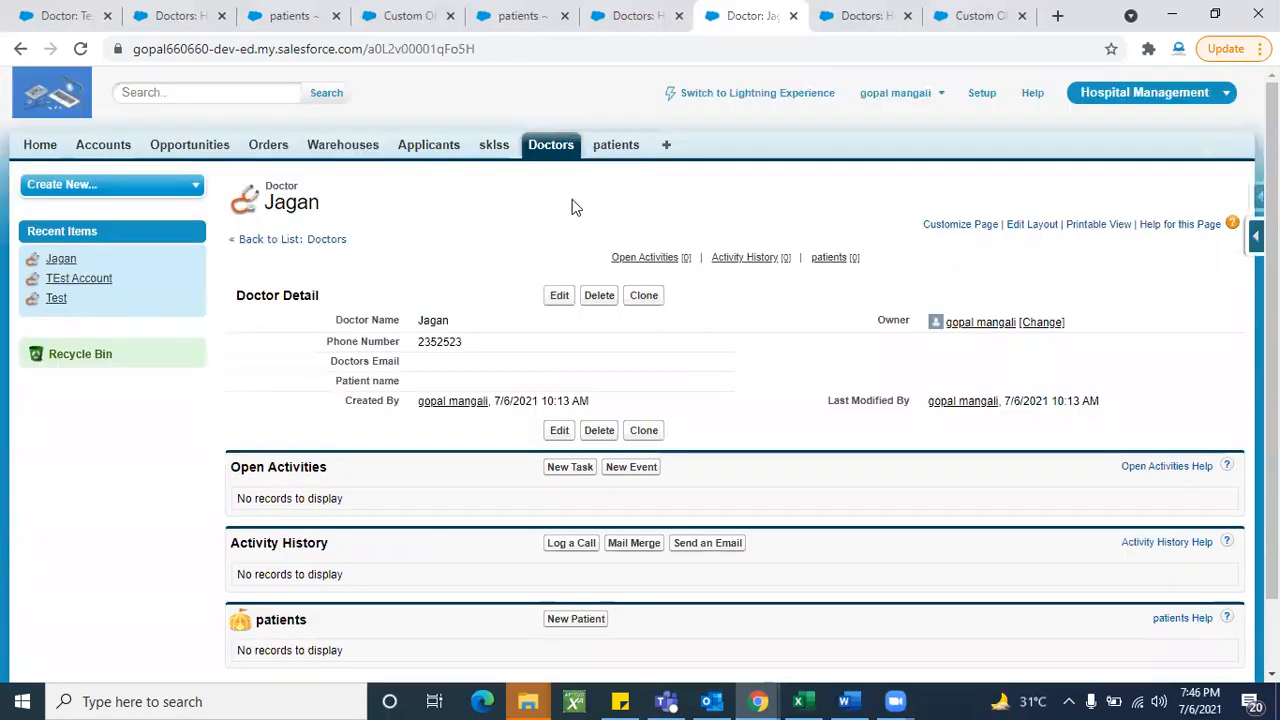
left_click(614, 147)
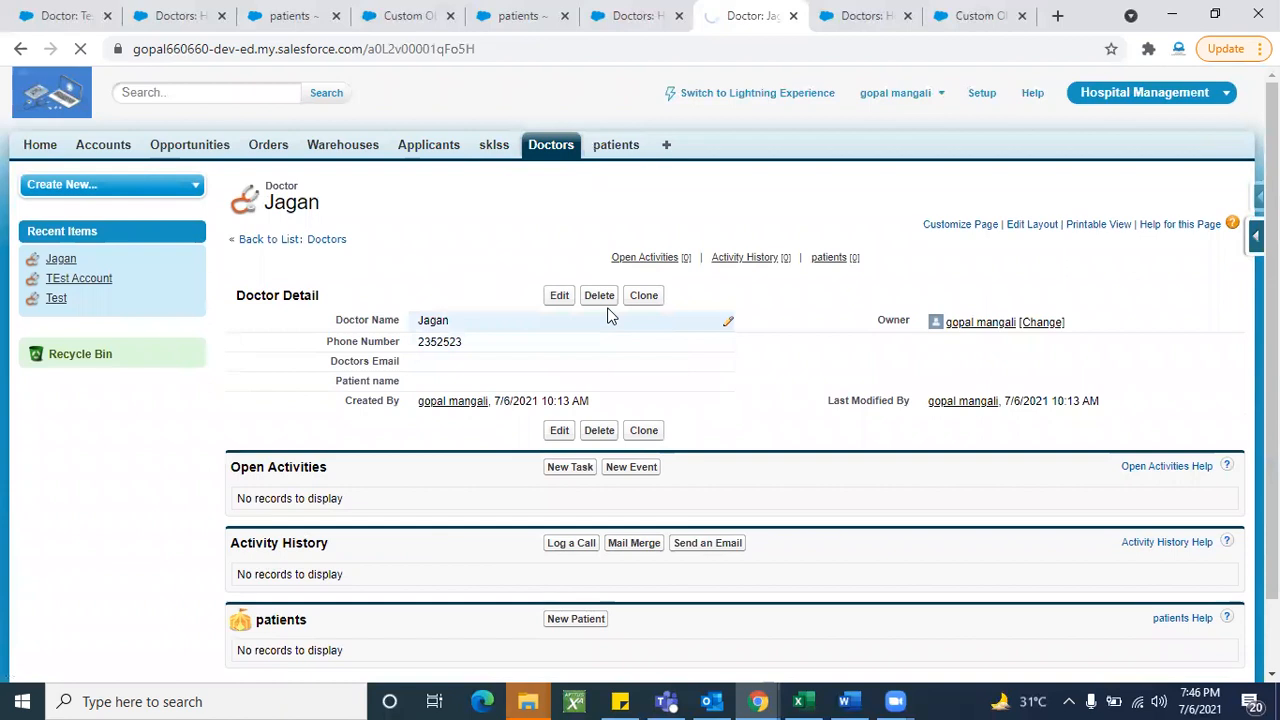
- Create patient 'Rajesh' with Jagan as the doctor
left_click(566, 288)
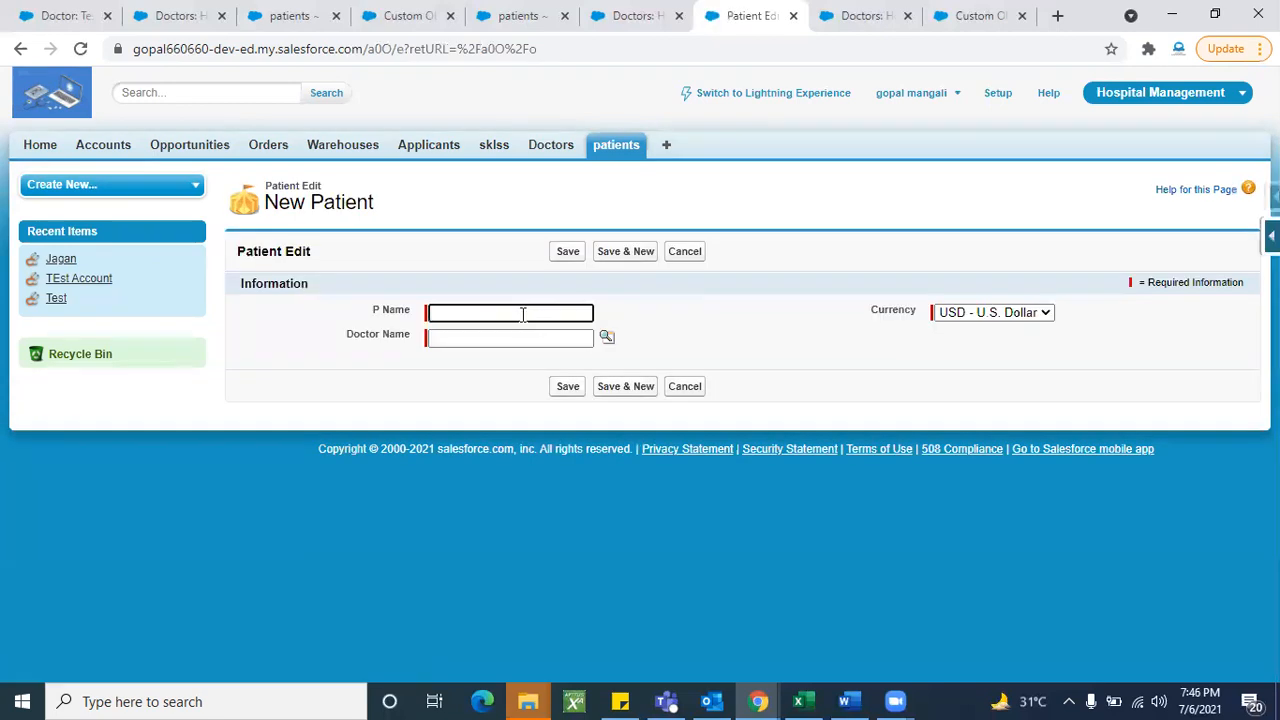
left_click(522, 313)
type("a")
key("BackSpace")
type("Rajesh")
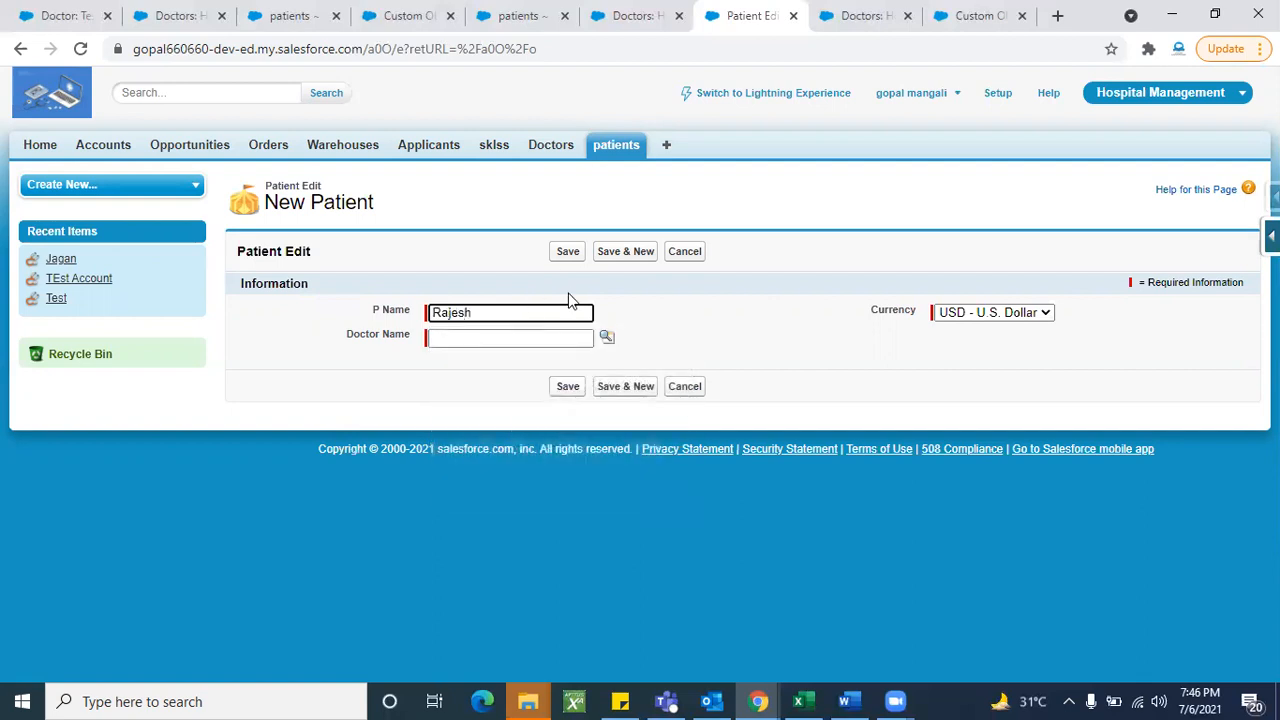
left_click(606, 337)
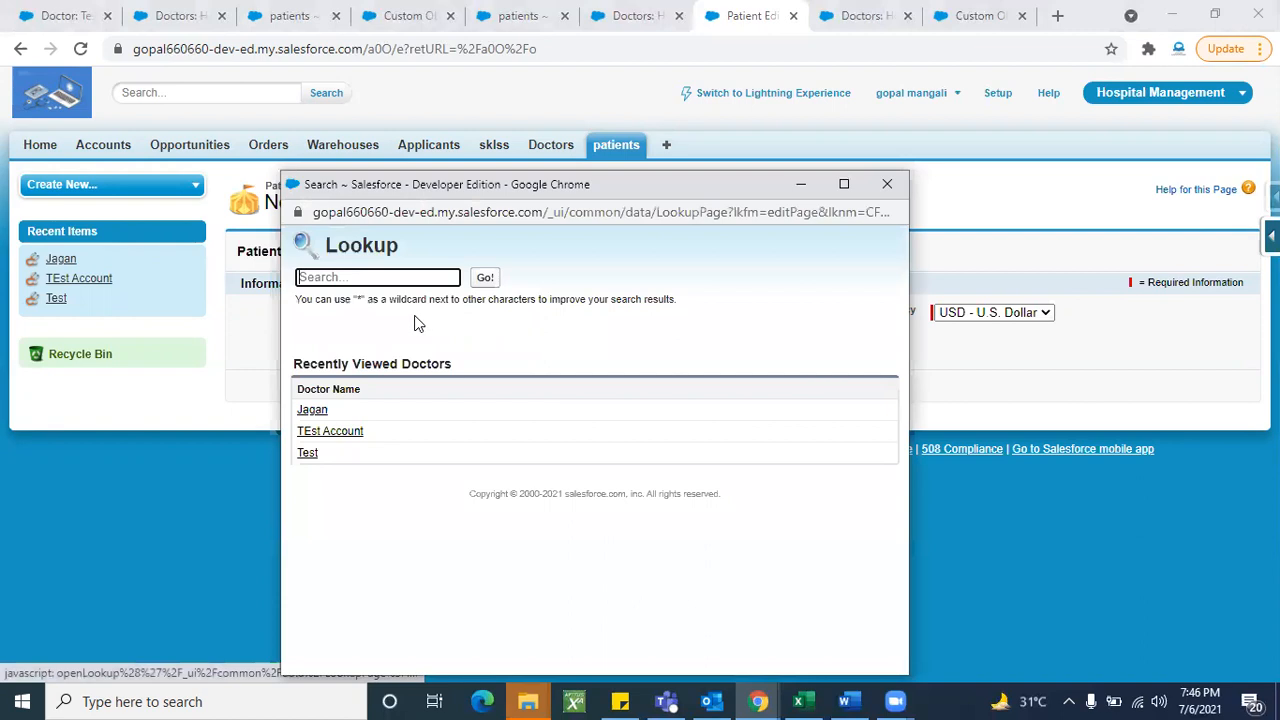
left_click(313, 411)
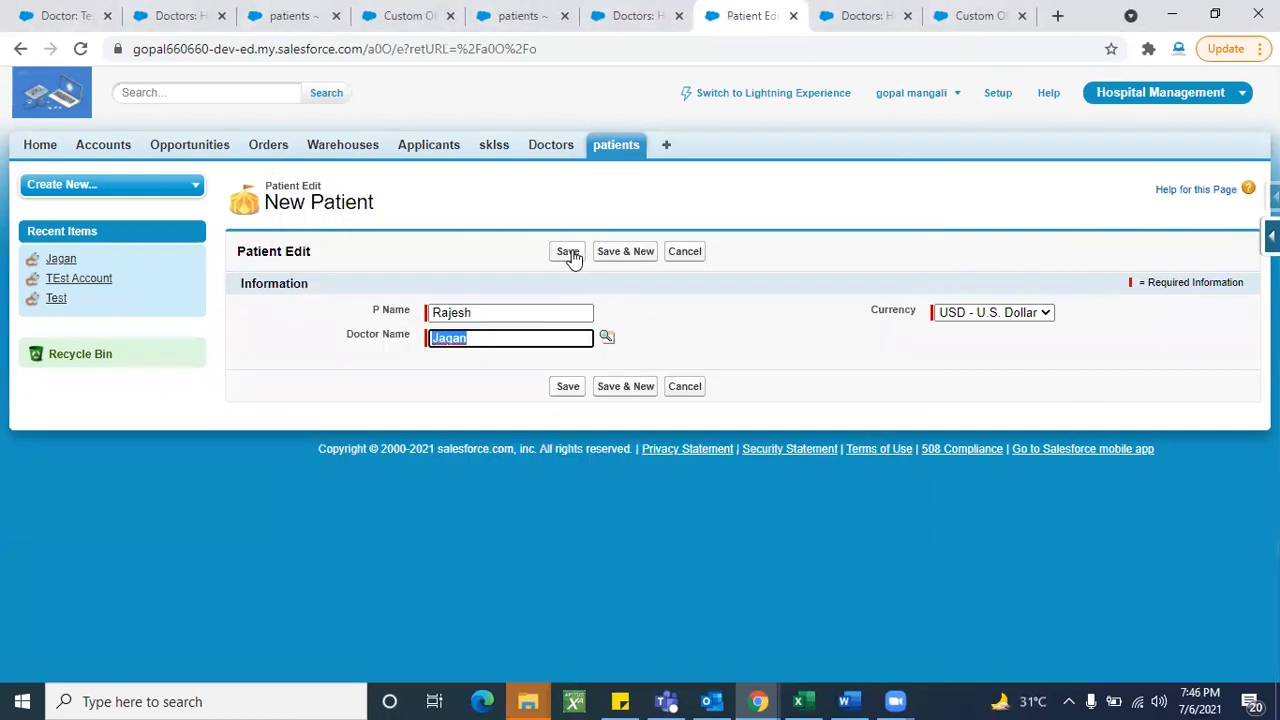
left_click(572, 252)
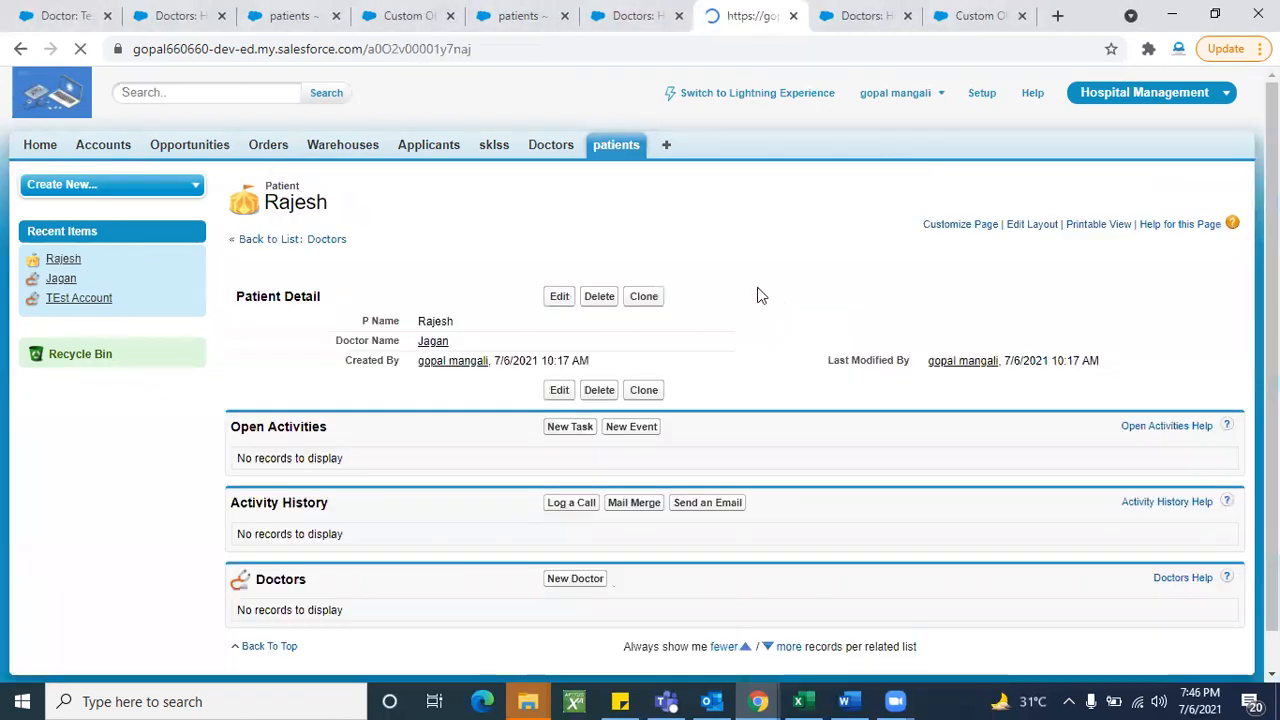
- Create patient 'Ramesh' with TEst Account as the doctor
left_click(622, 148)
left_click(558, 289)
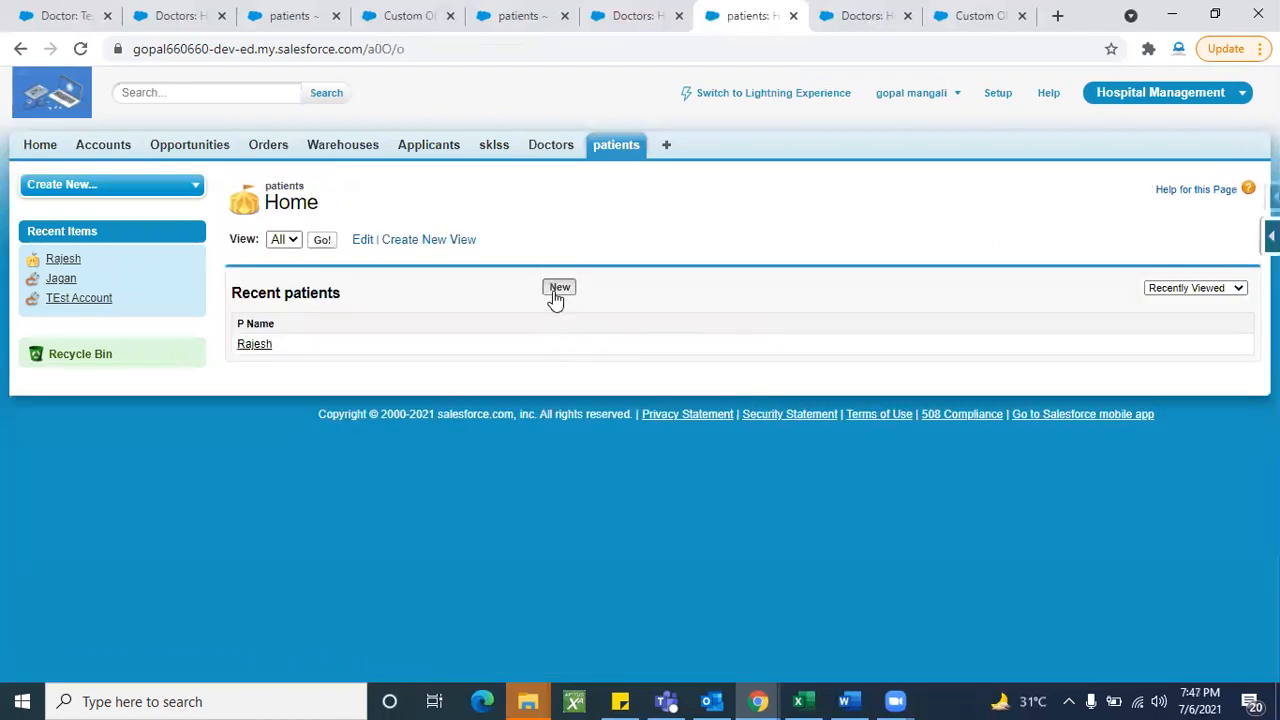
type("Ramesh")
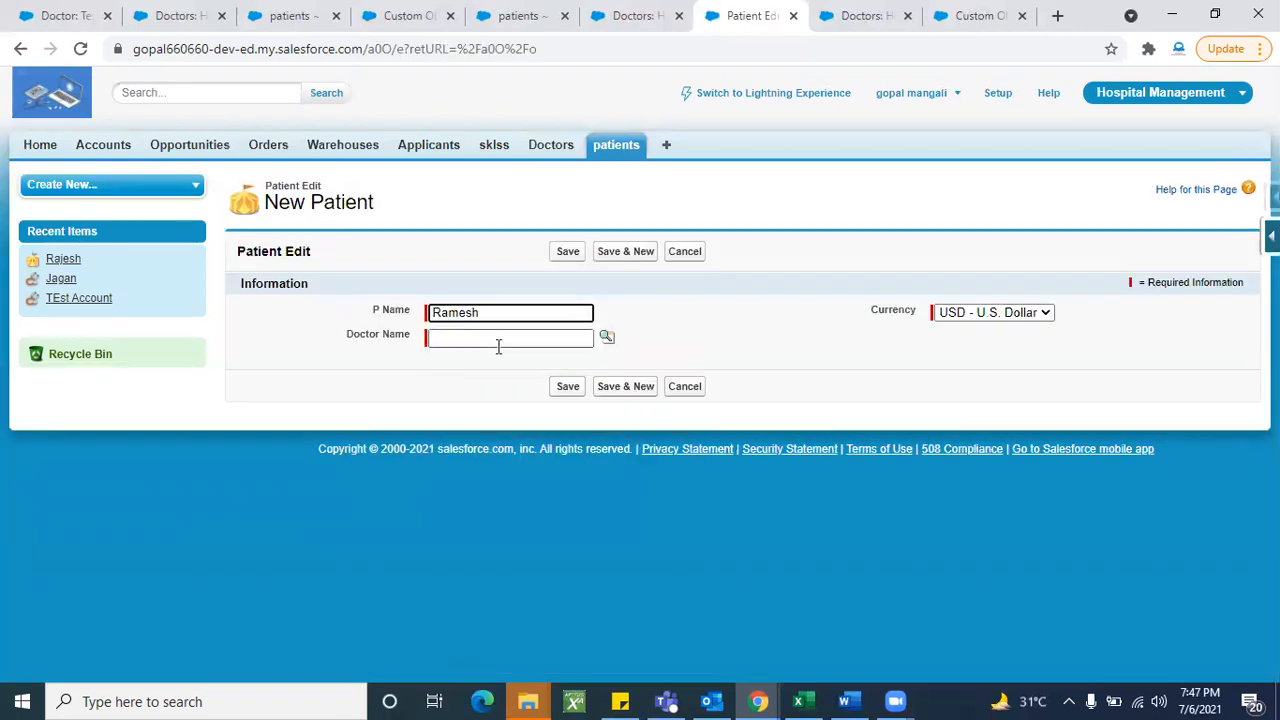
left_click(607, 337)
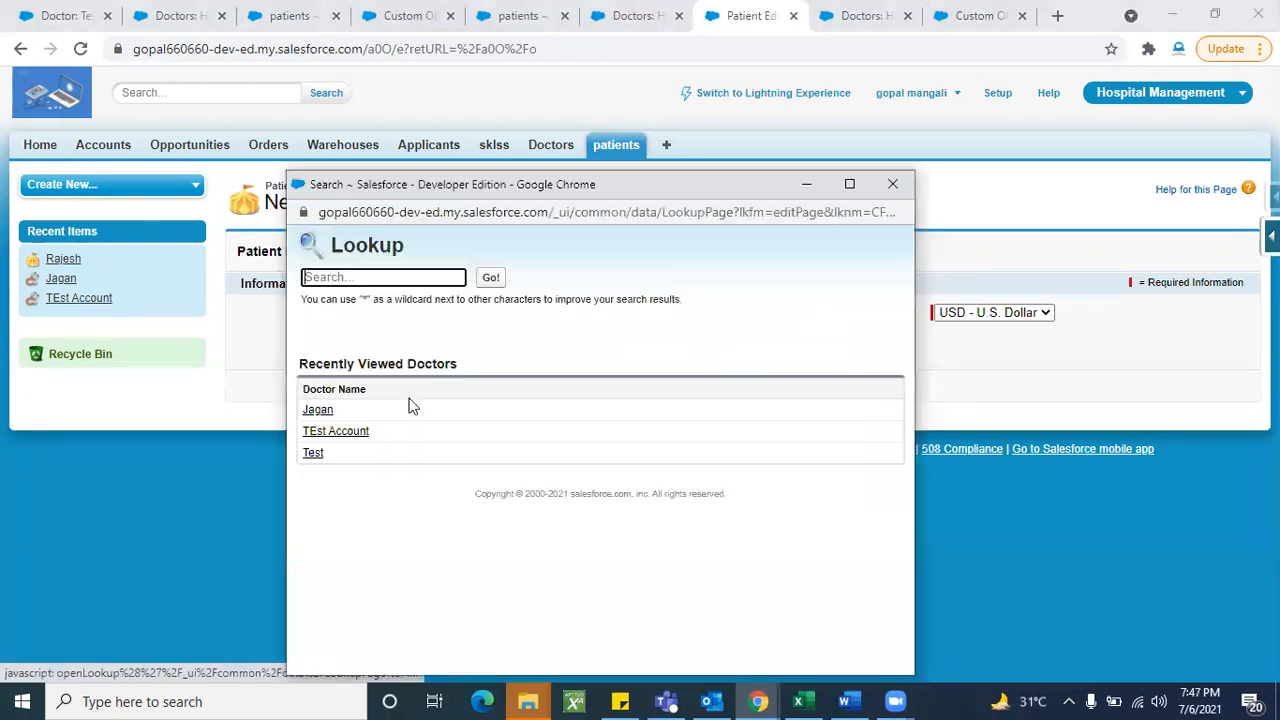
left_click(336, 432)
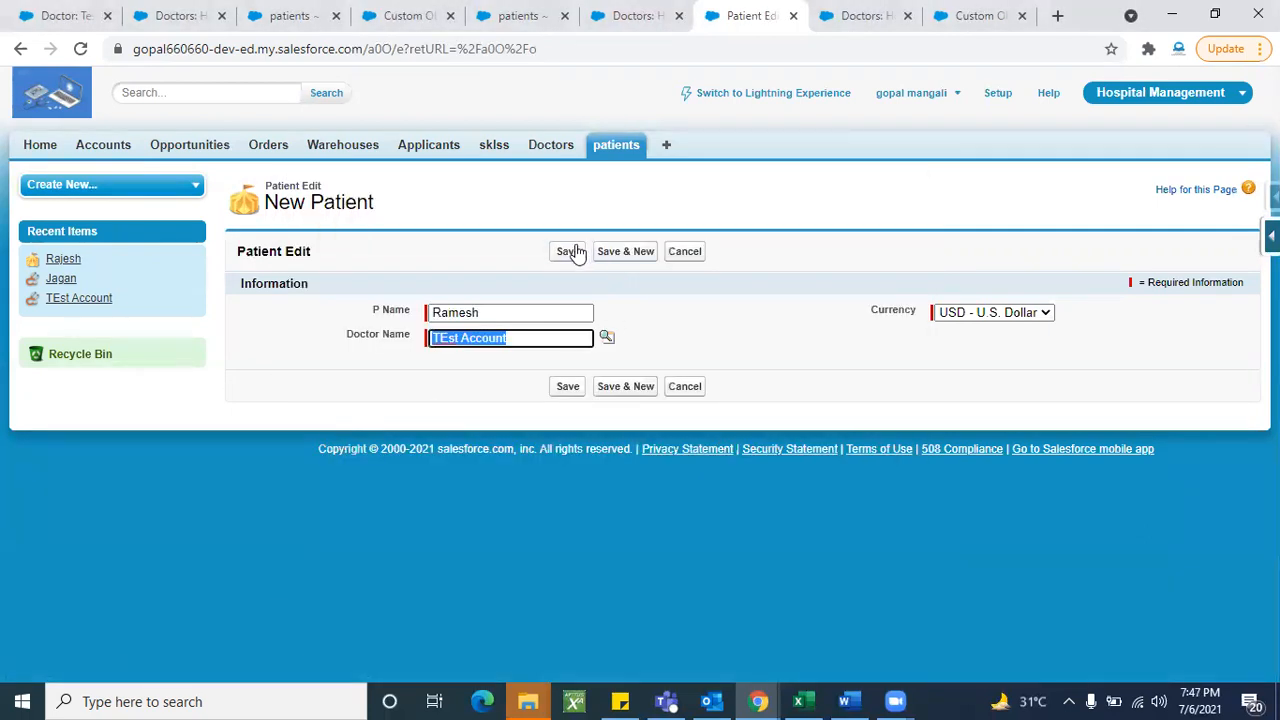
left_click(567, 251)
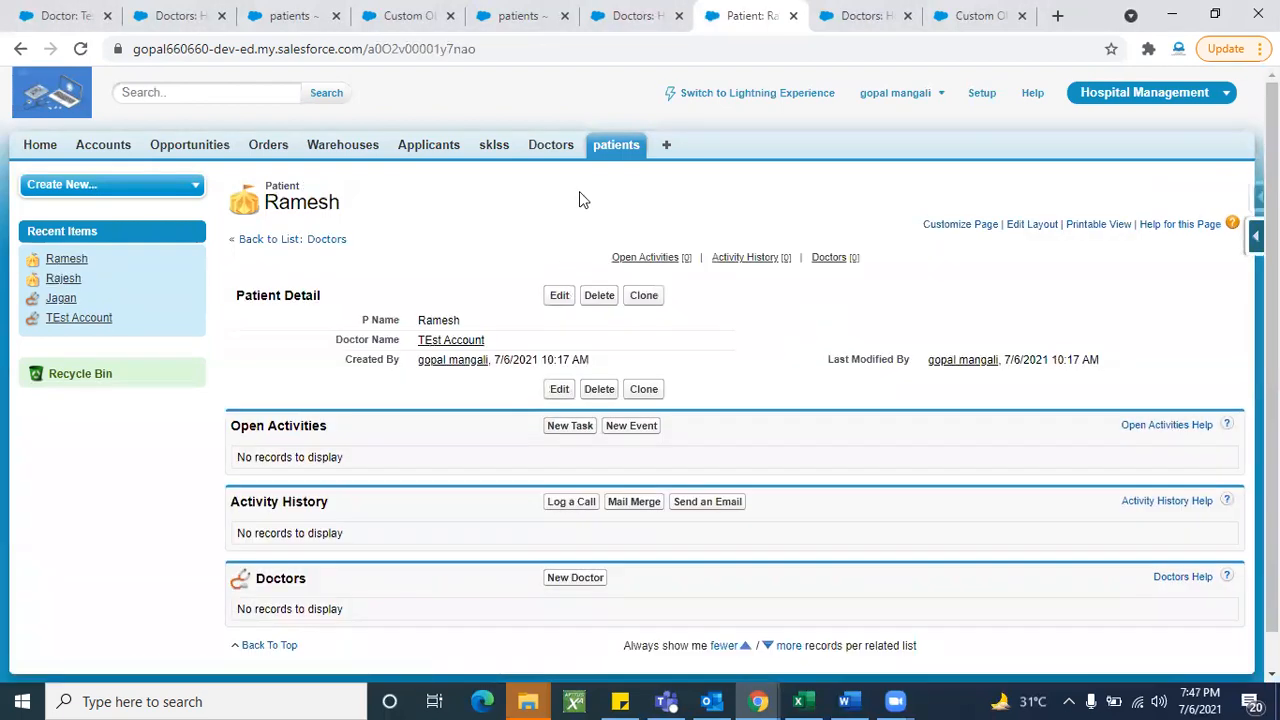
left_click(553, 157)
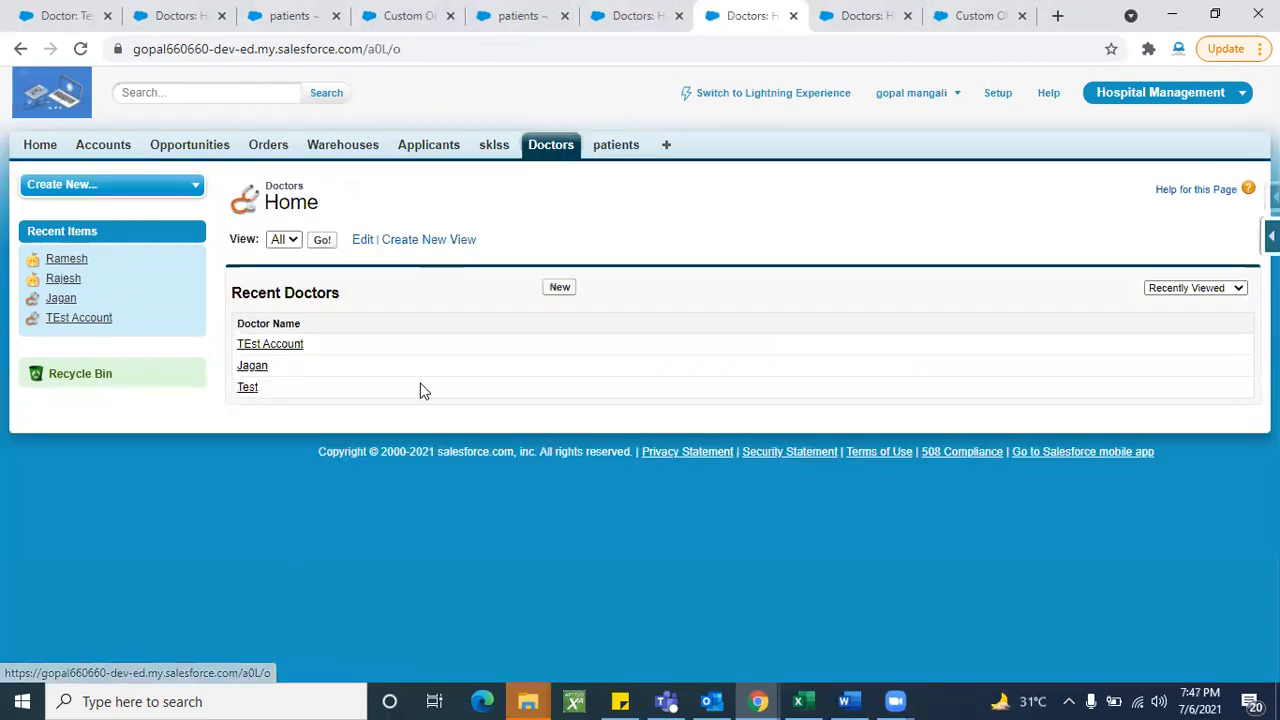
- Open doctor Jagan's record to confirm Rajesh appears in its patients list
left_click(321, 240)
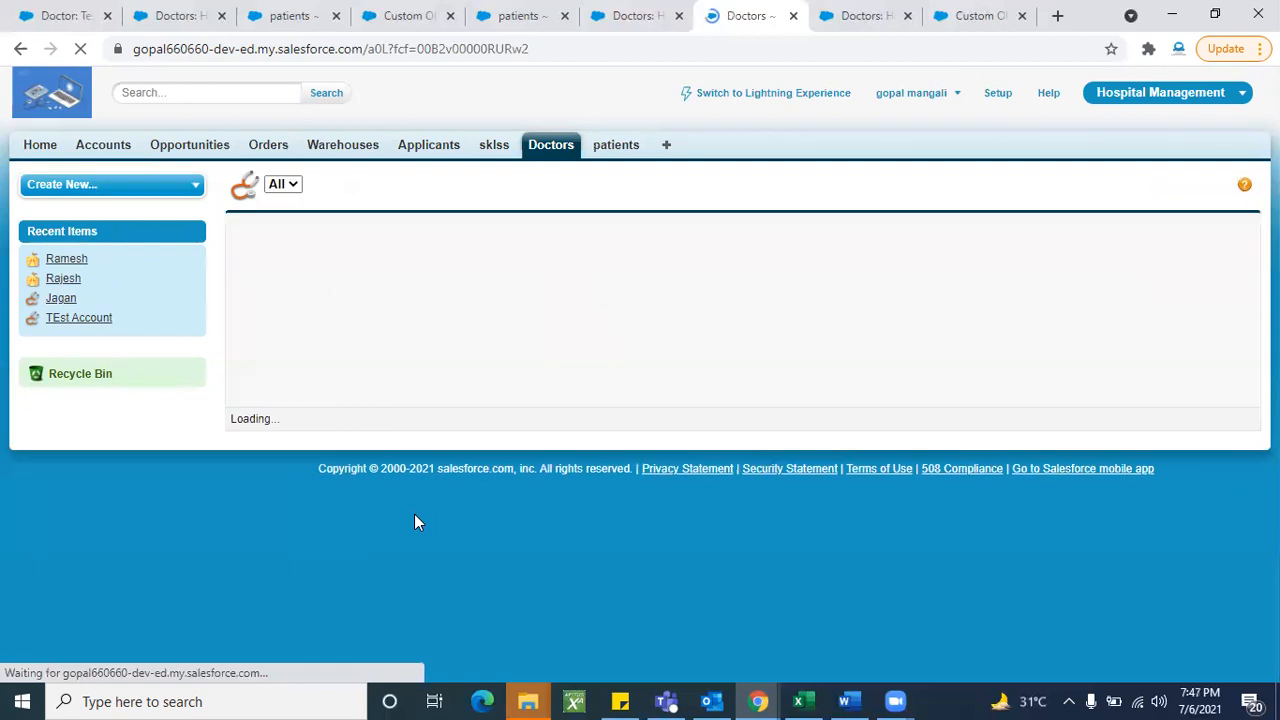
left_click(325, 283)
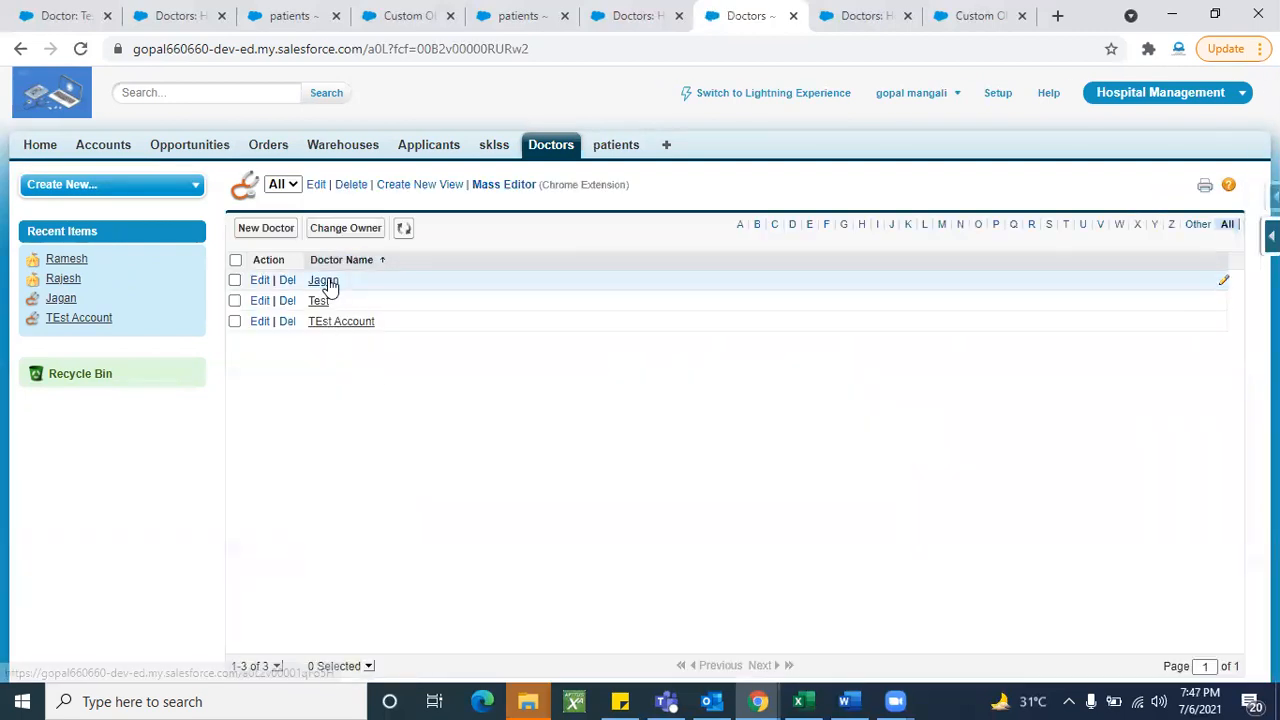
scroll(403, 488, "down", 2)
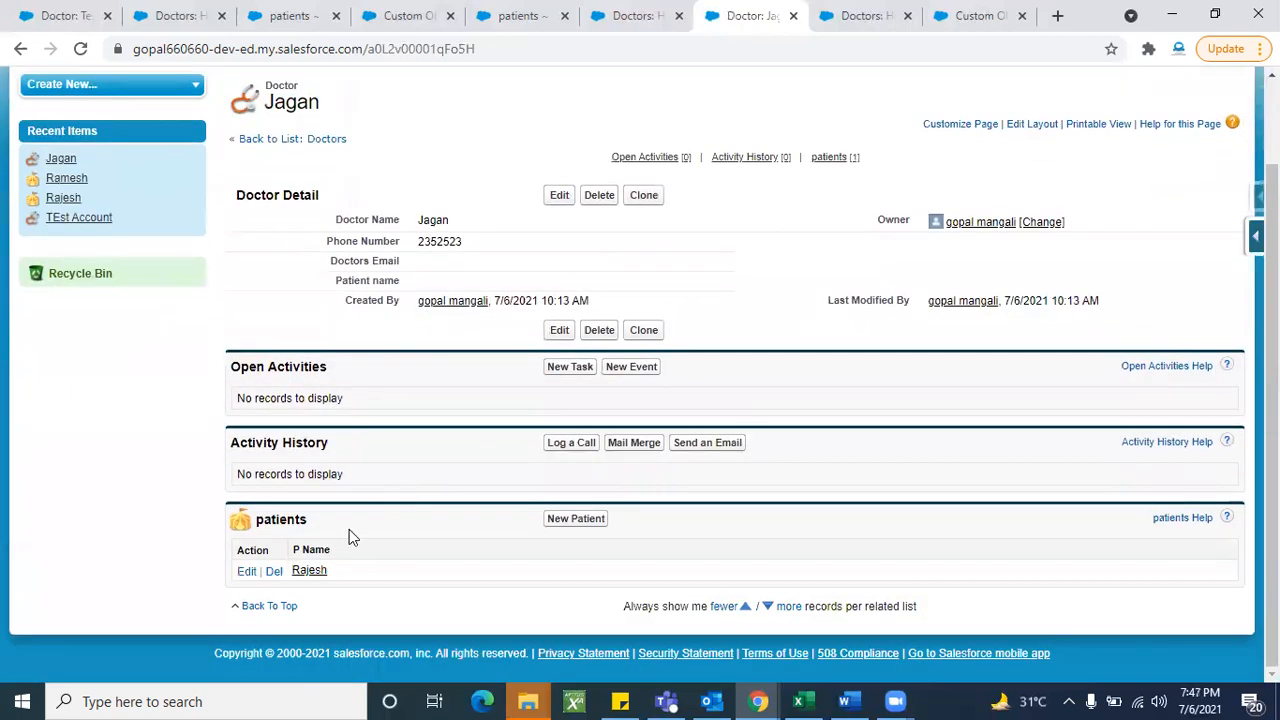
scroll(388, 525, "up", 2)
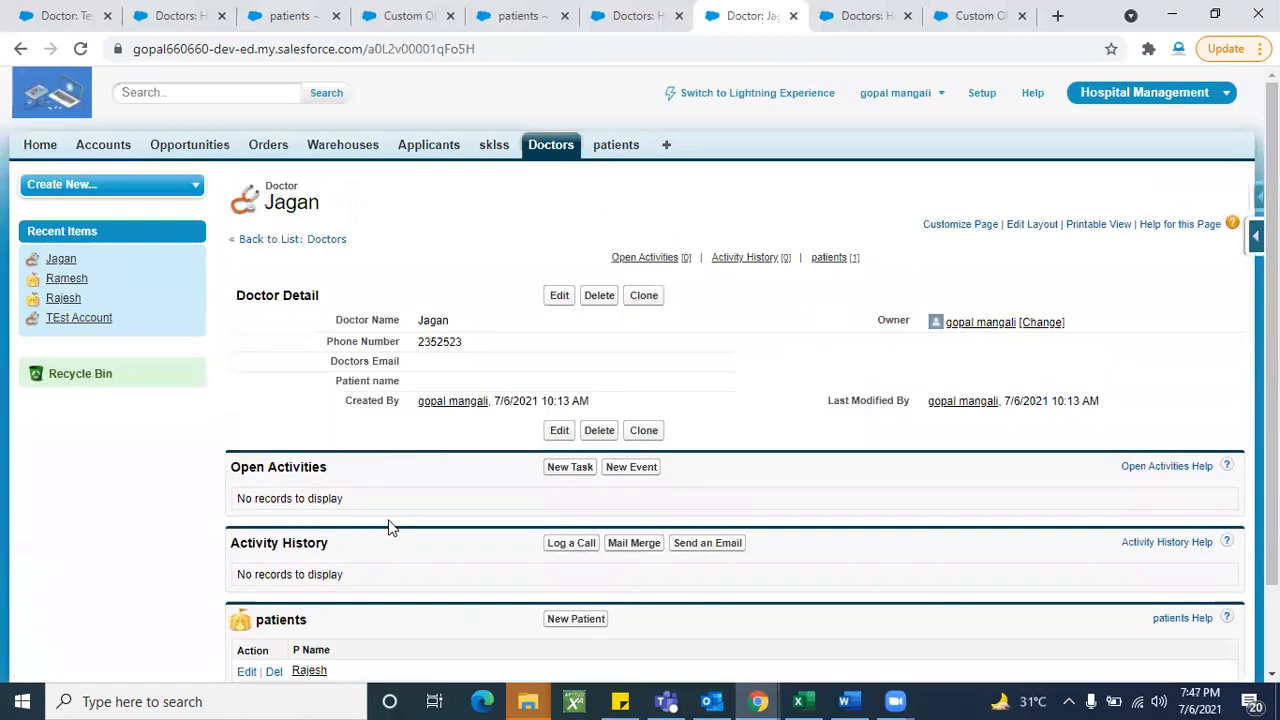
- Open the TEst Account doctor record, then patient Ramesh from its related list
left_click(555, 152)
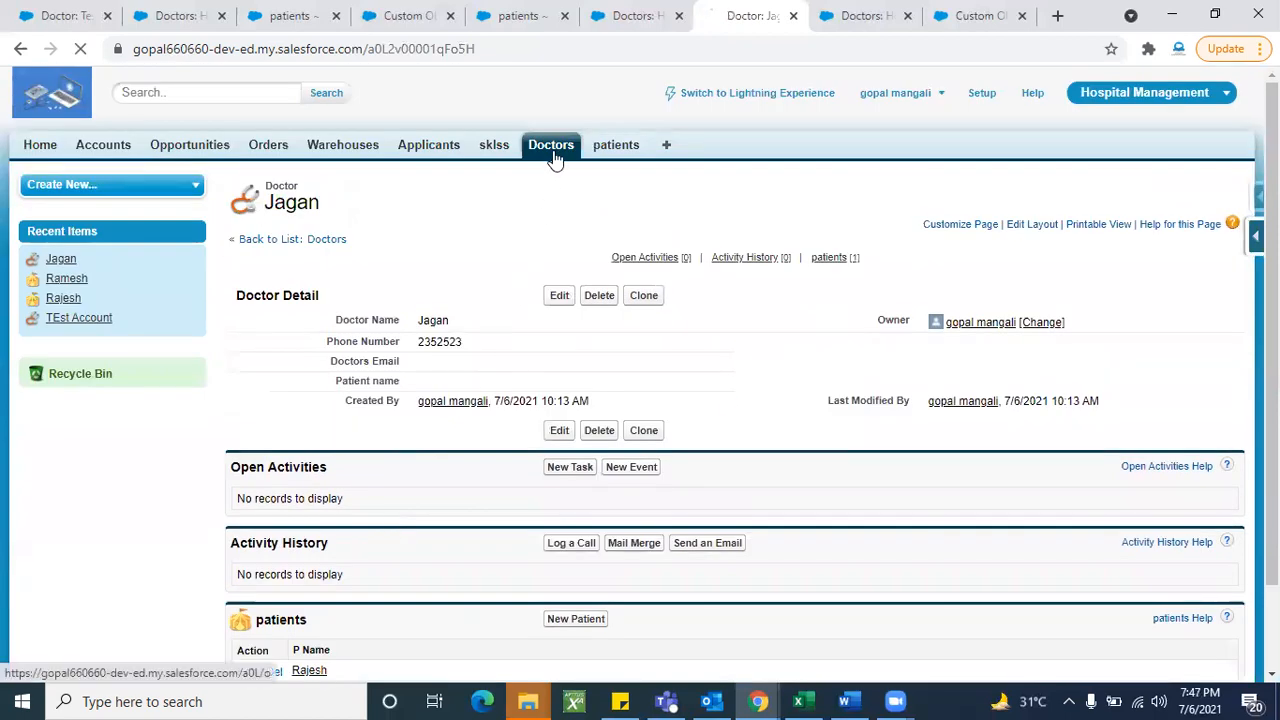
left_click(287, 372)
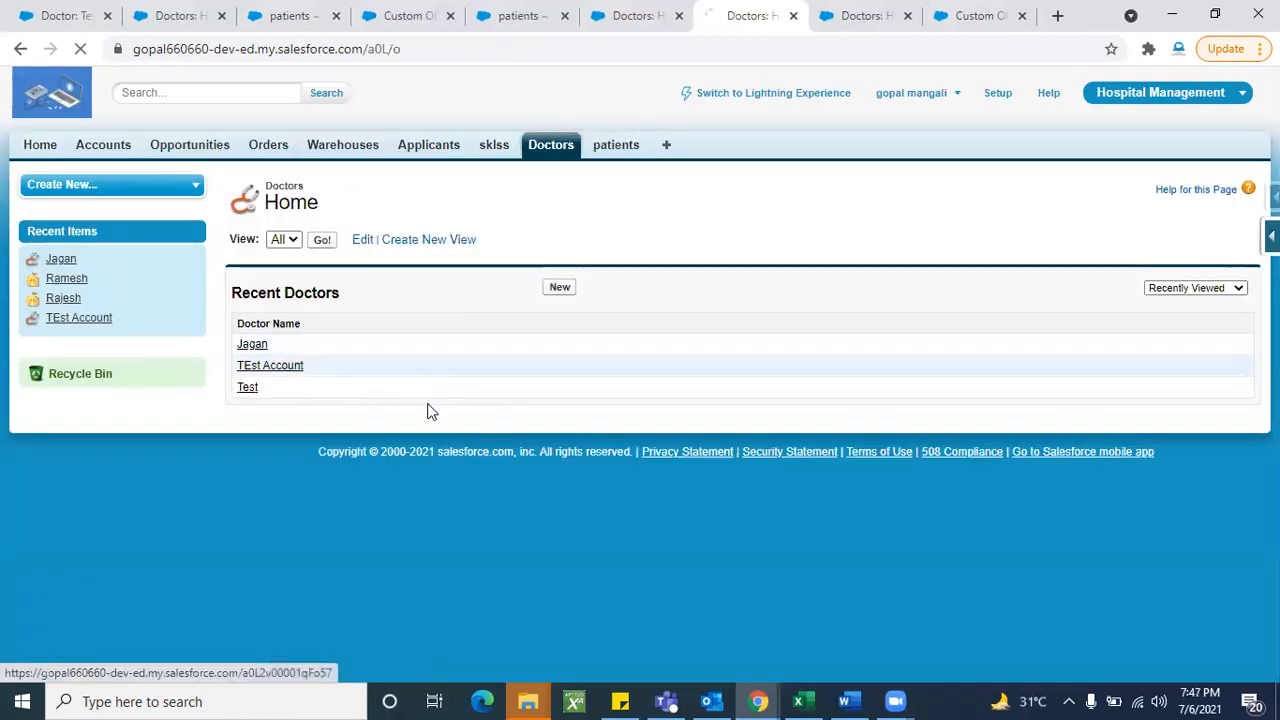
scroll(418, 478, "down", 2)
scroll(420, 537, "up", 2)
scroll(420, 540, "down", 2)
left_click(325, 572)
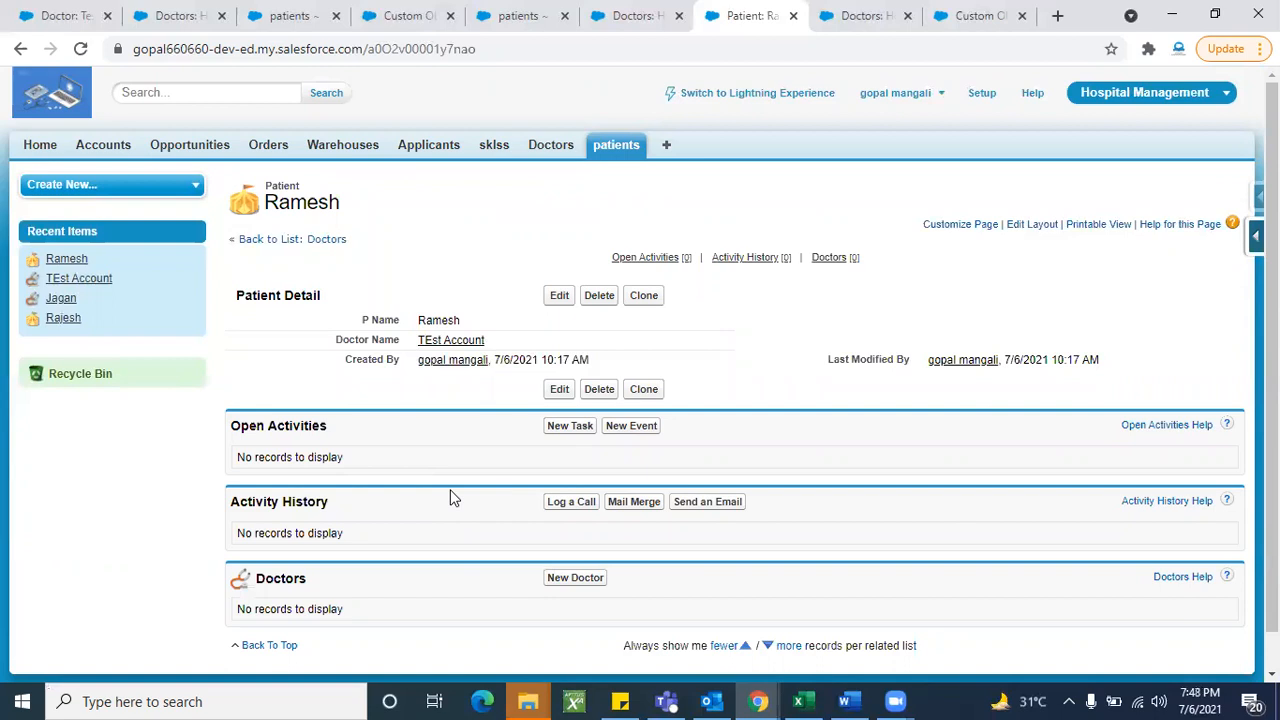
left_click(601, 299)
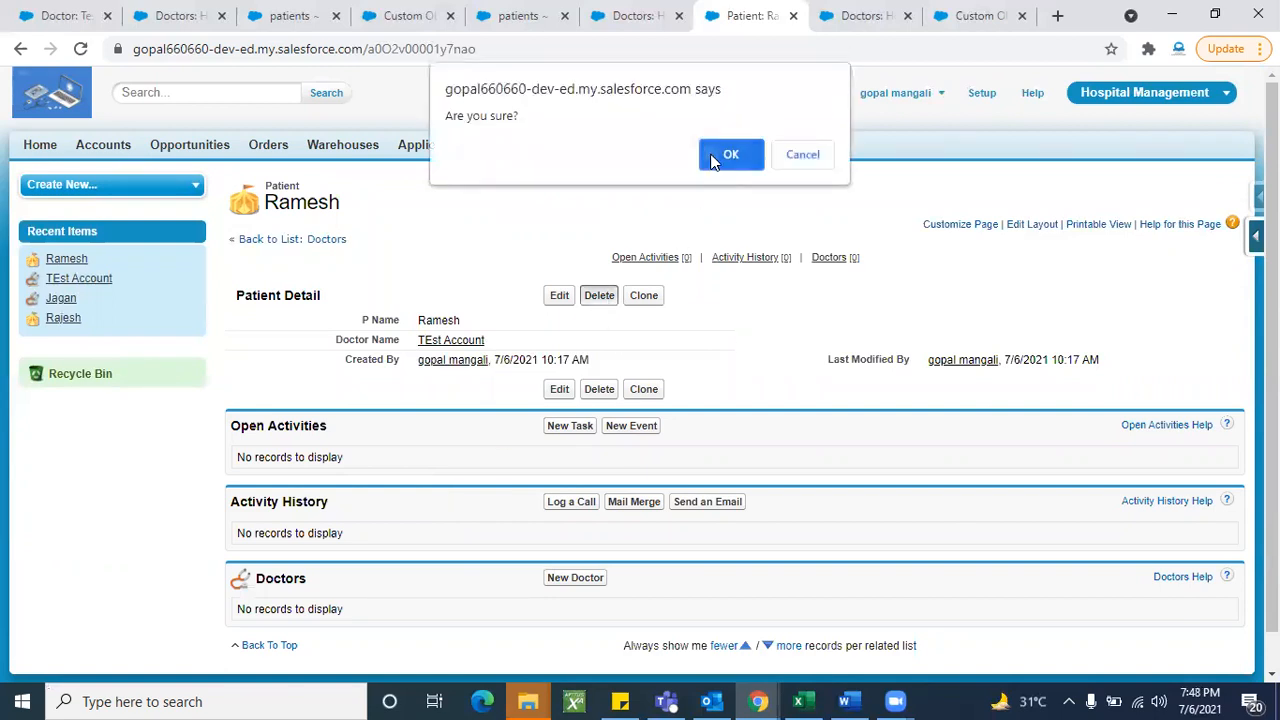
left_click(712, 156)
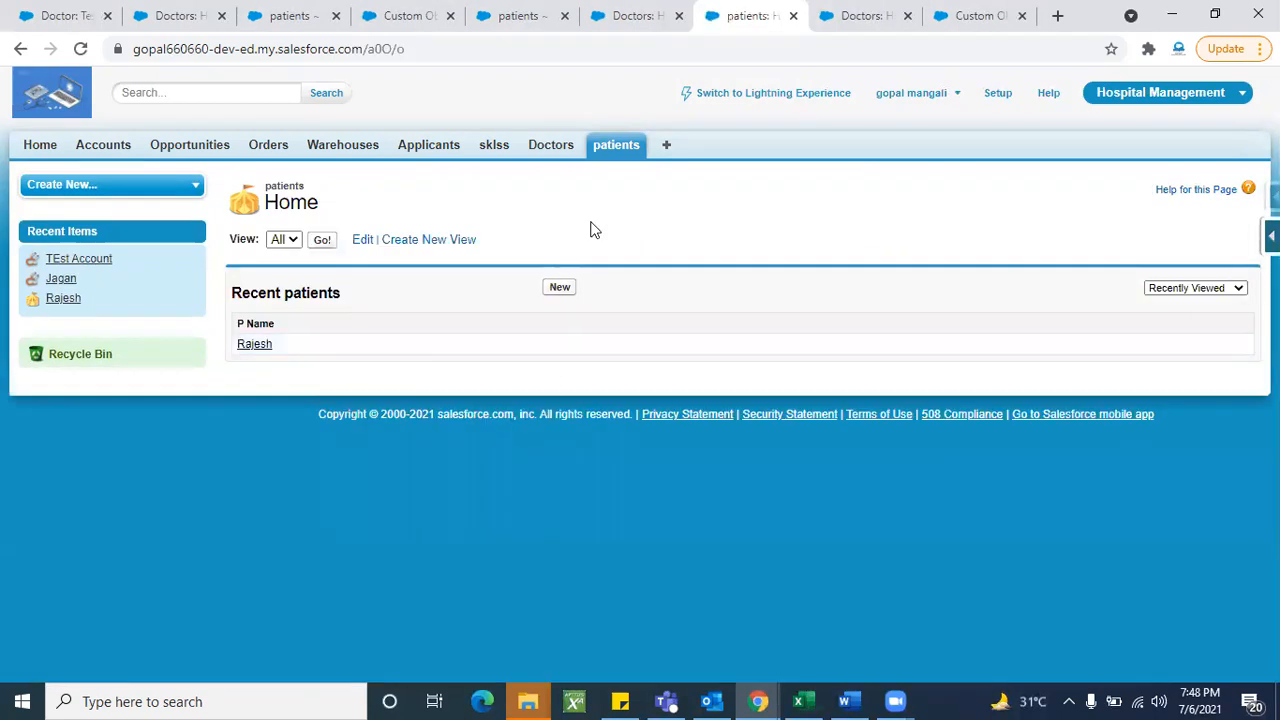
left_click(551, 147)
left_click(322, 240)
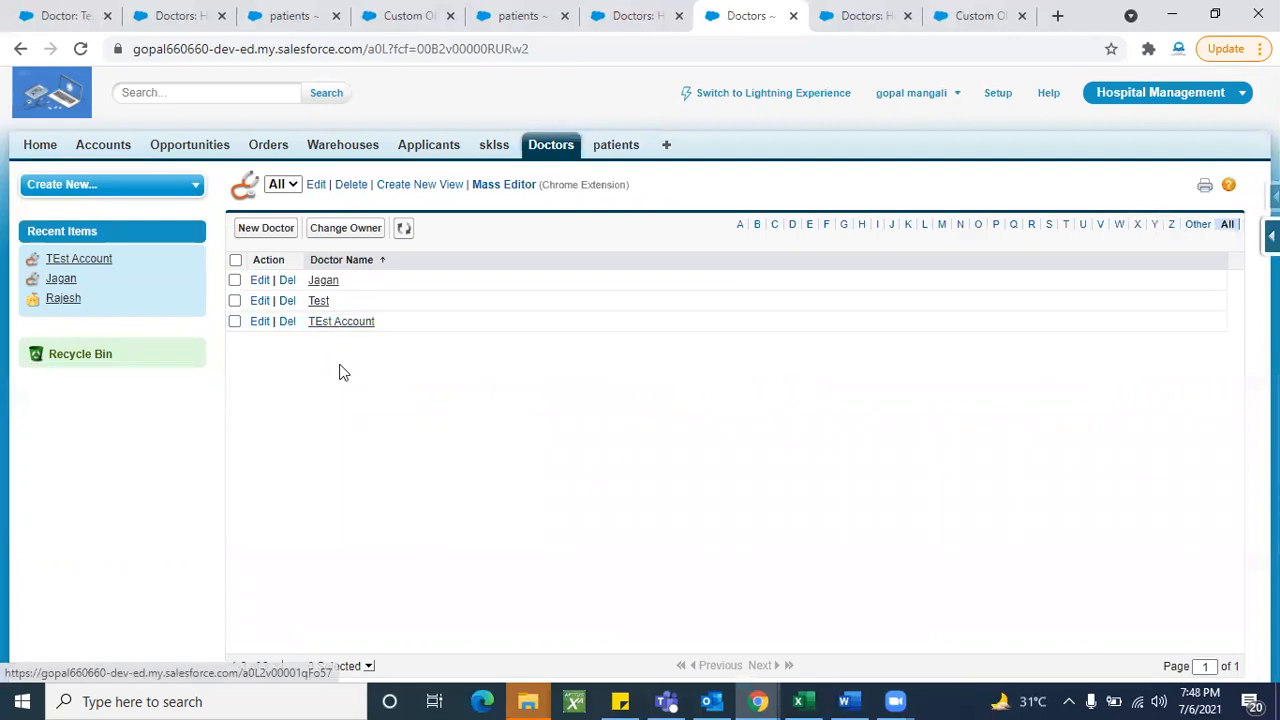
left_click(322, 281)
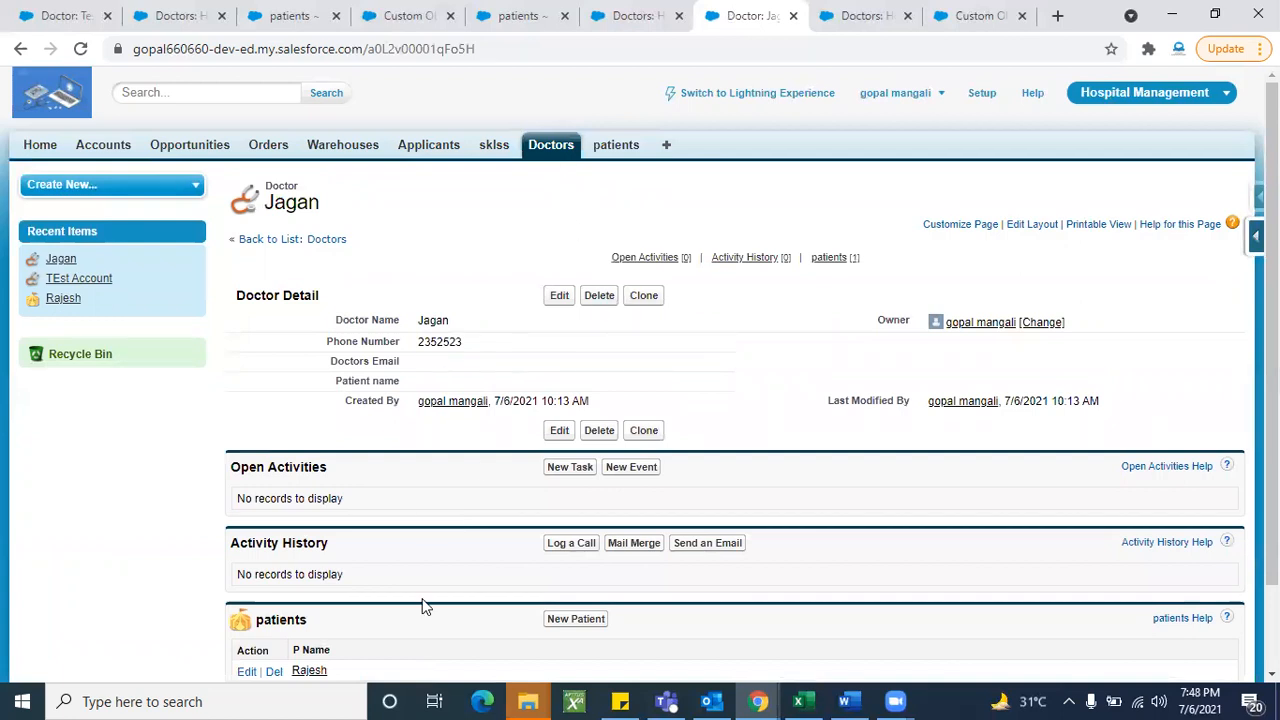
scroll(423, 600, "down", 1)
scroll(441, 509, "up", 2)
scroll(437, 509, "down", 2)
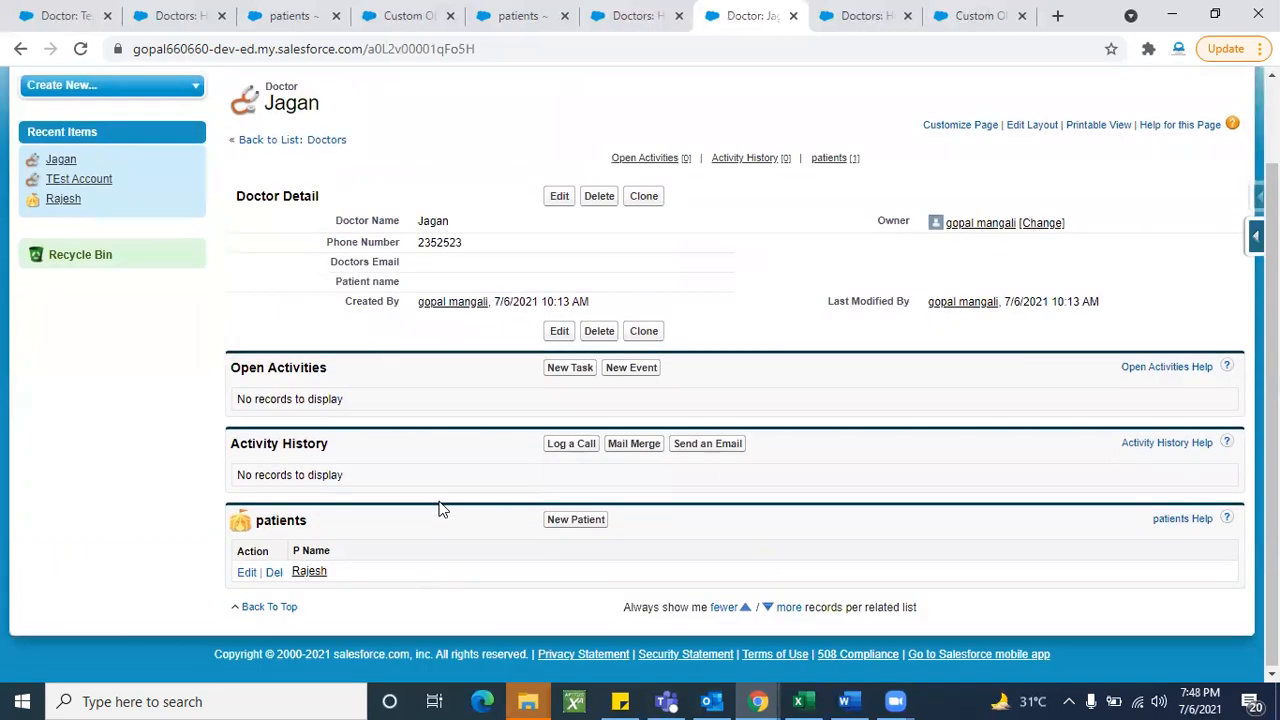
scroll(418, 440, "up", 1)
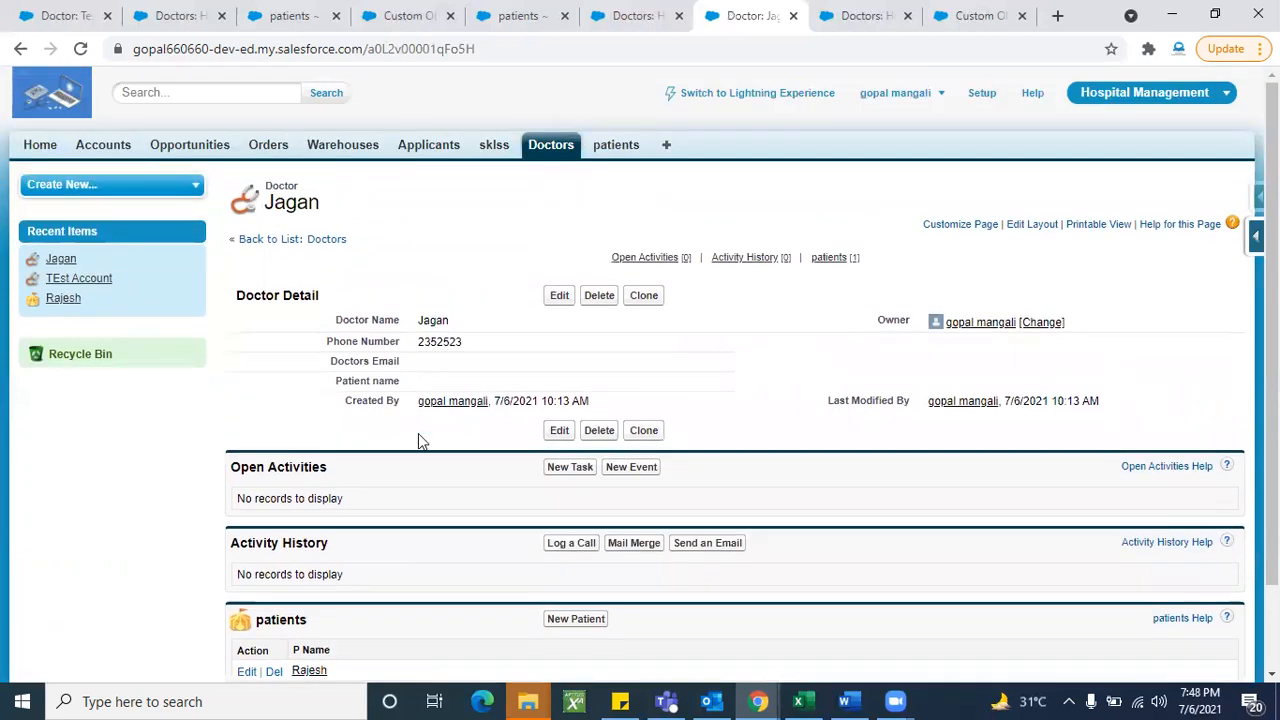
- Delete the open doctor record, then list all patients, now showing none
left_click(599, 297)
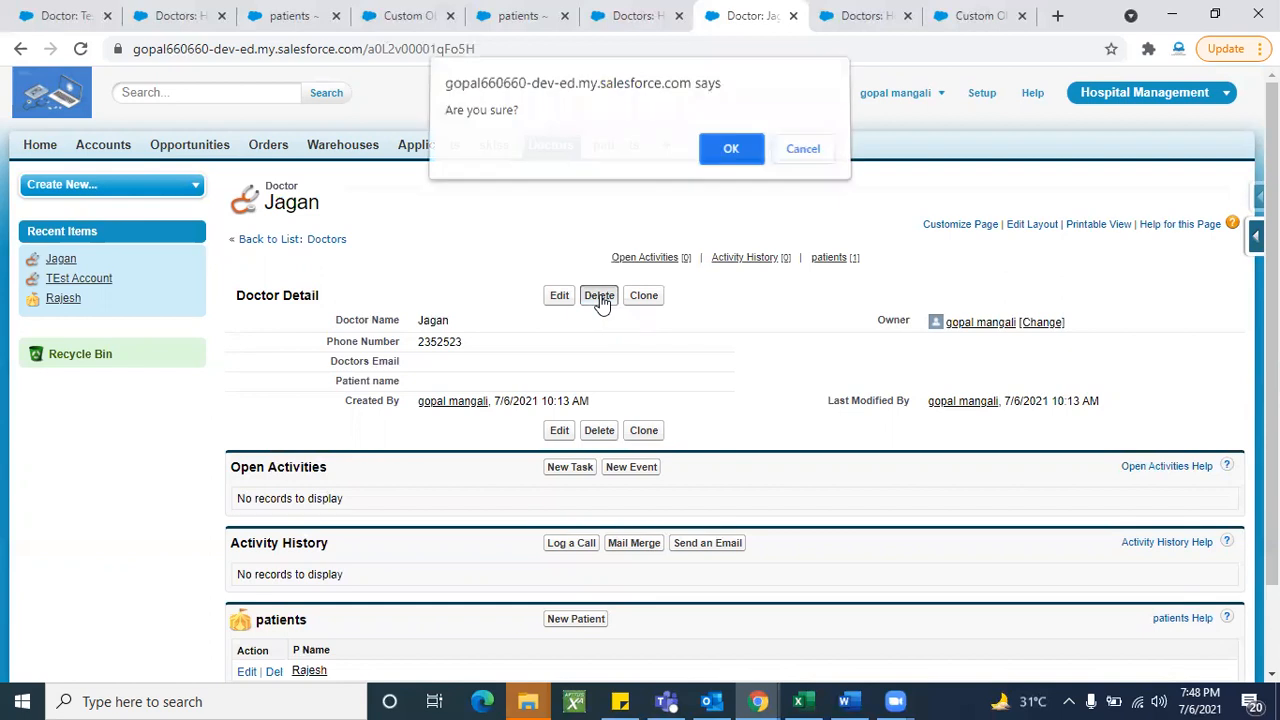
left_click(733, 158)
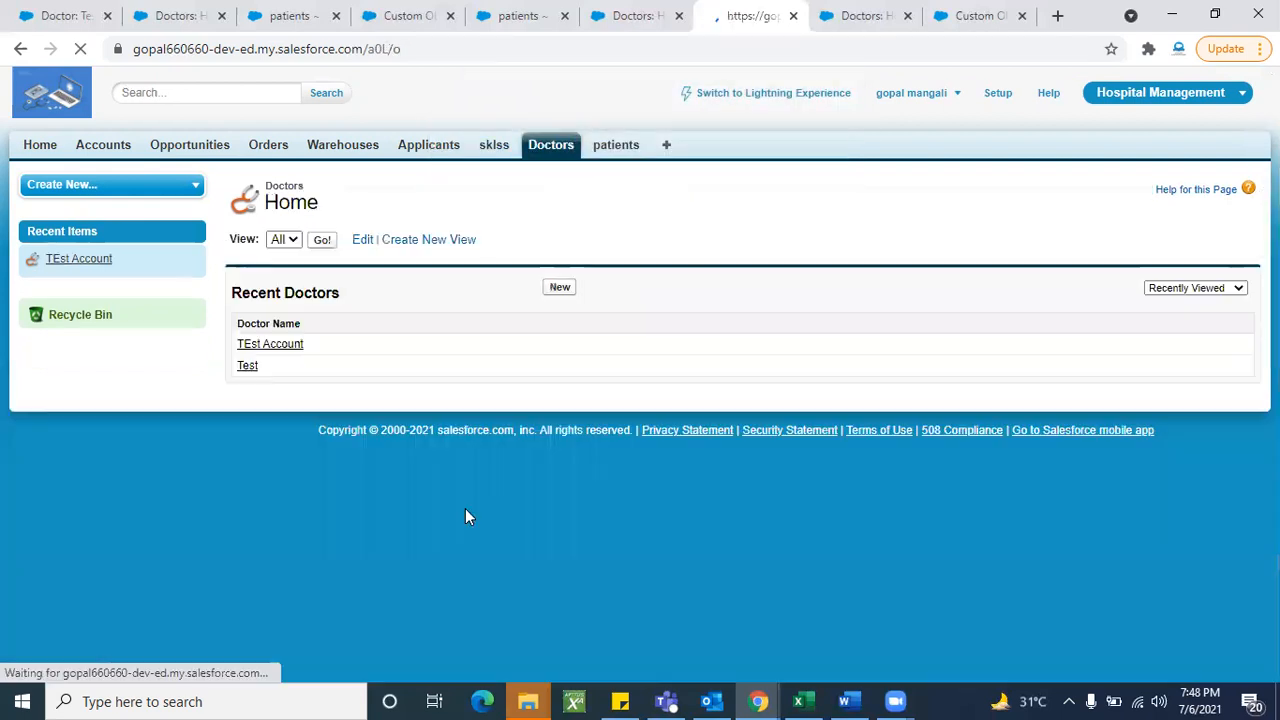
left_click(615, 148)
left_click(322, 243)
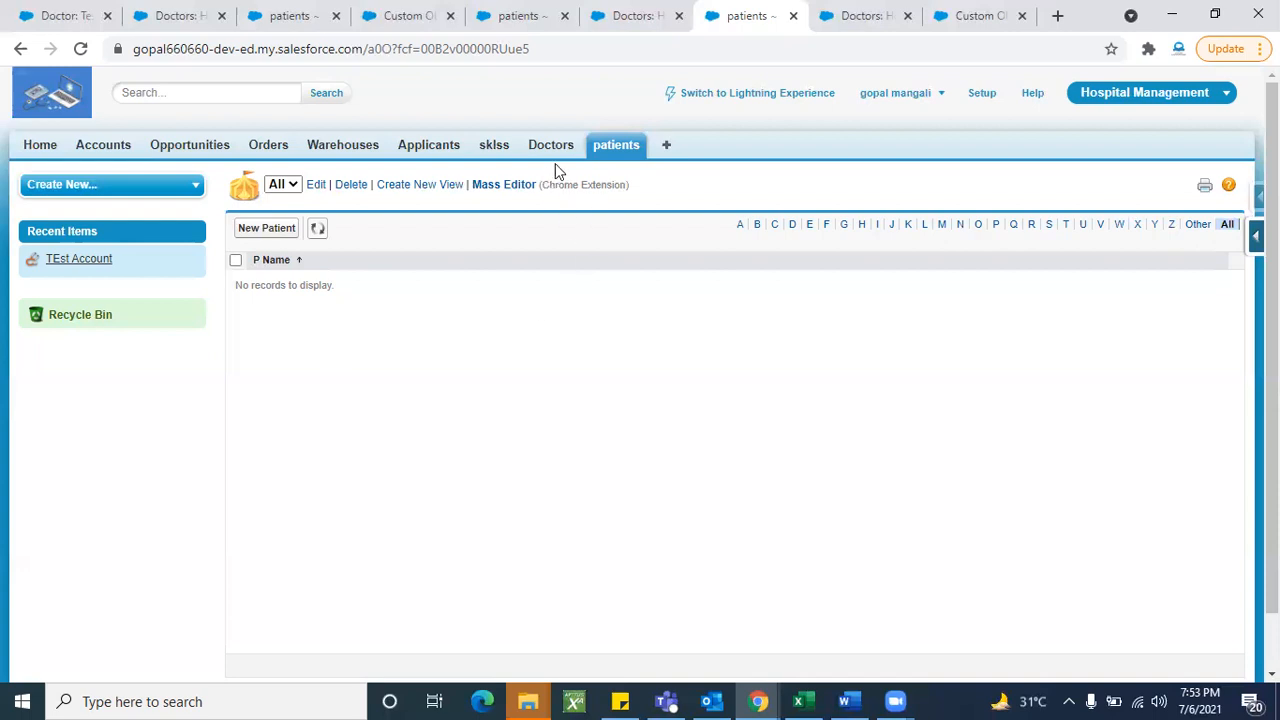
- Close the extra Doctors and Custom Object browser tabs and return to Doctors home
left_click(907, 15)
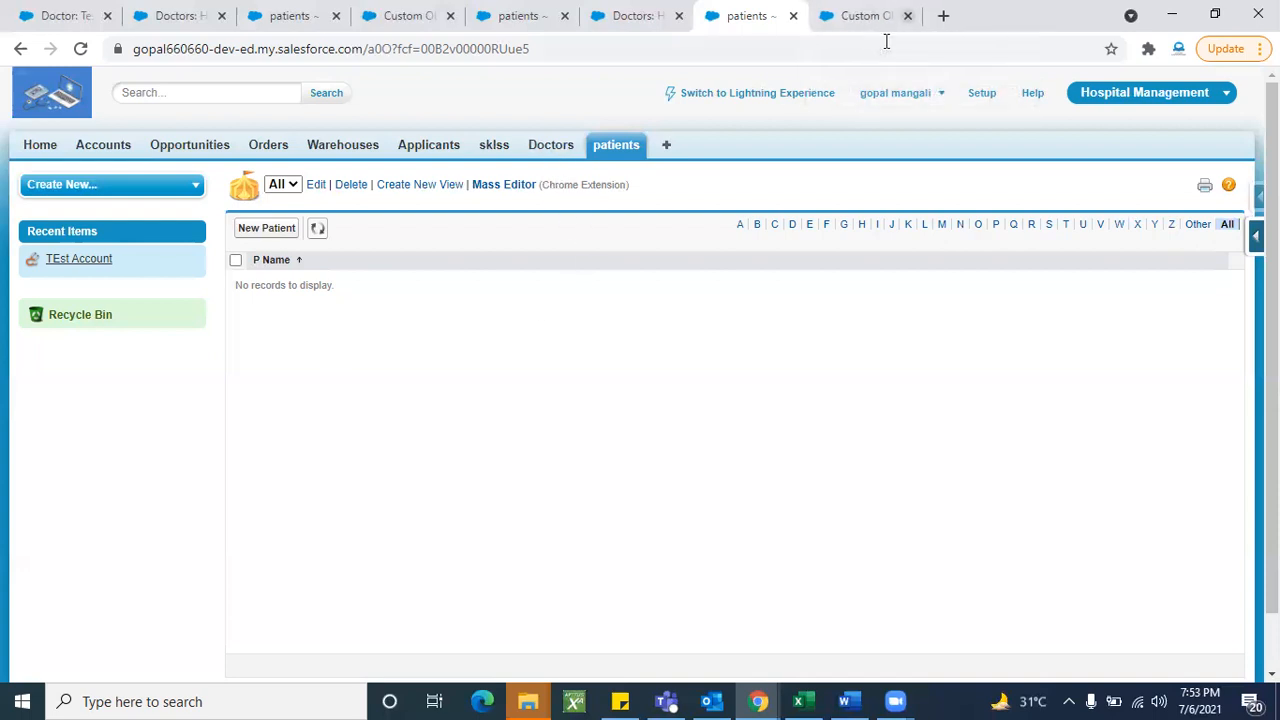
left_click(907, 15)
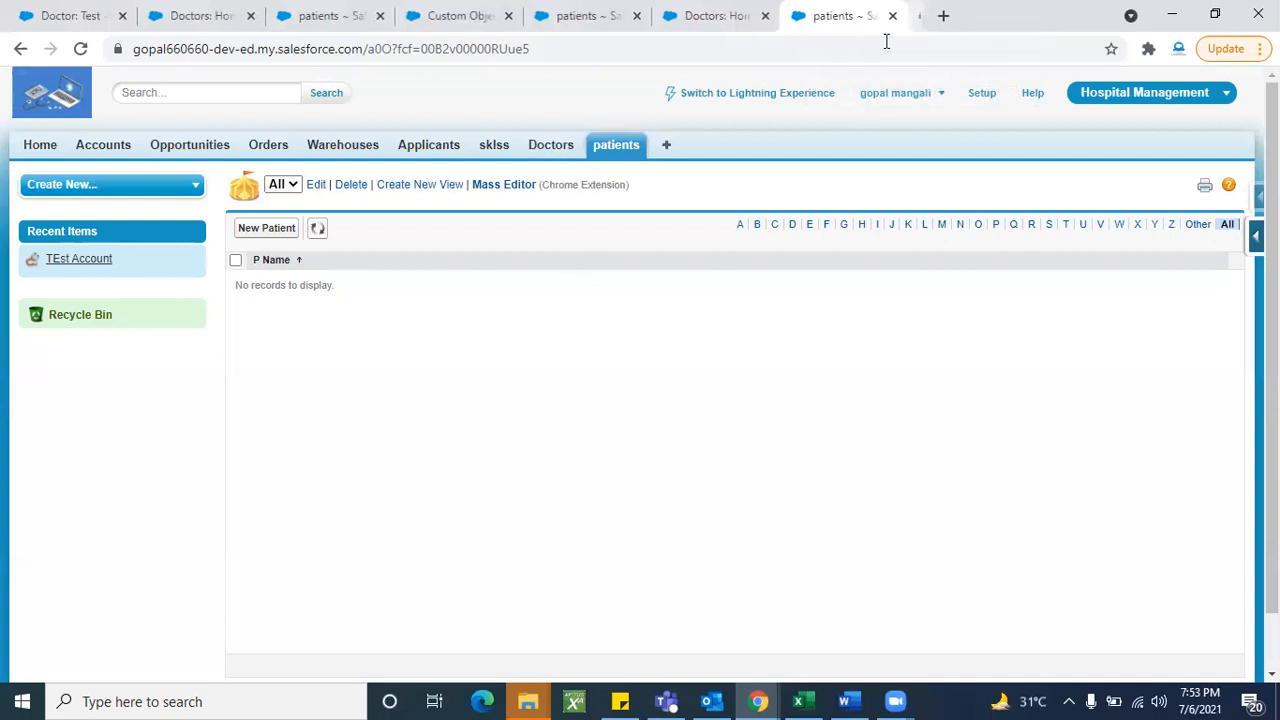
left_click(560, 149)
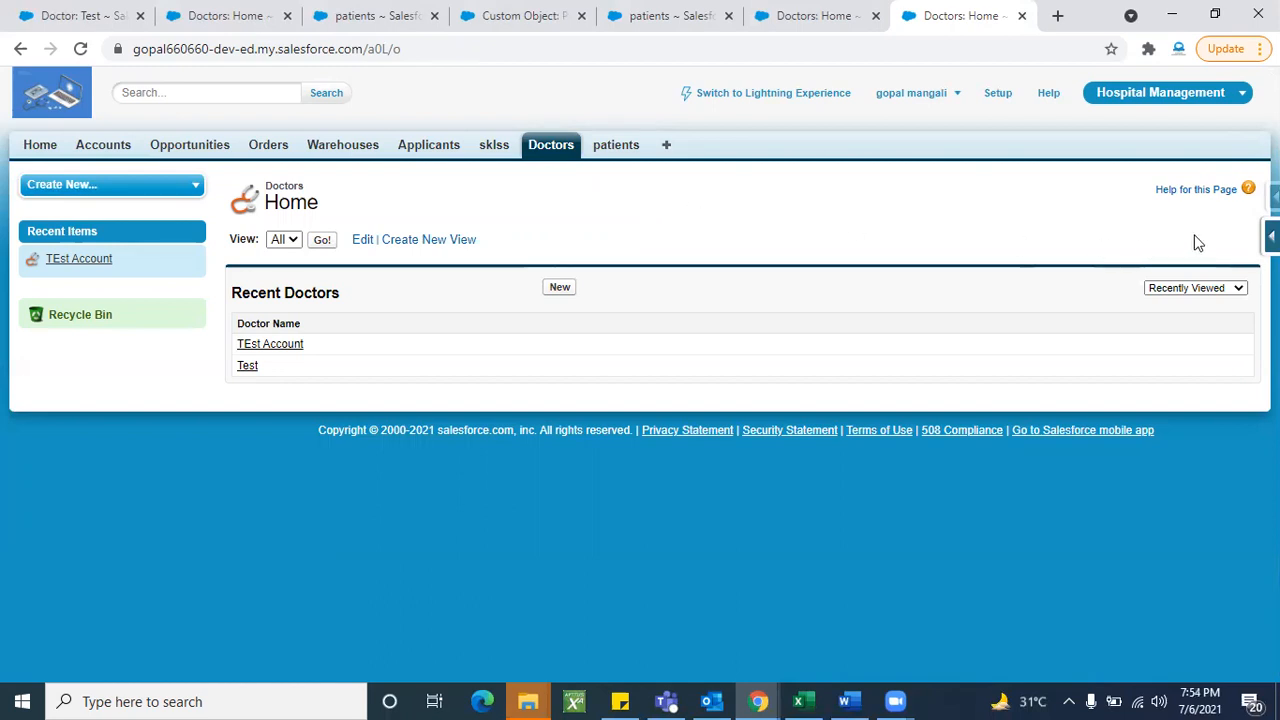
- View the Doctor object's fields and begin a new custom field
left_click(1271, 236)
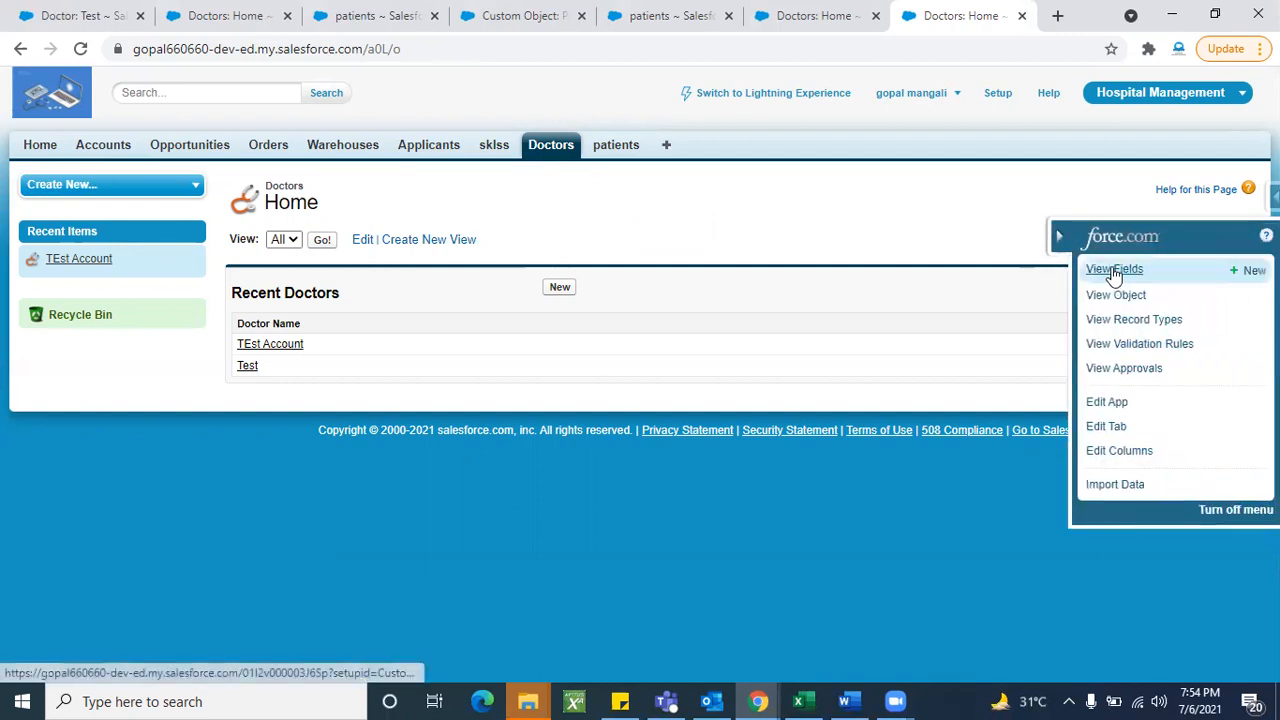
left_click(1104, 270)
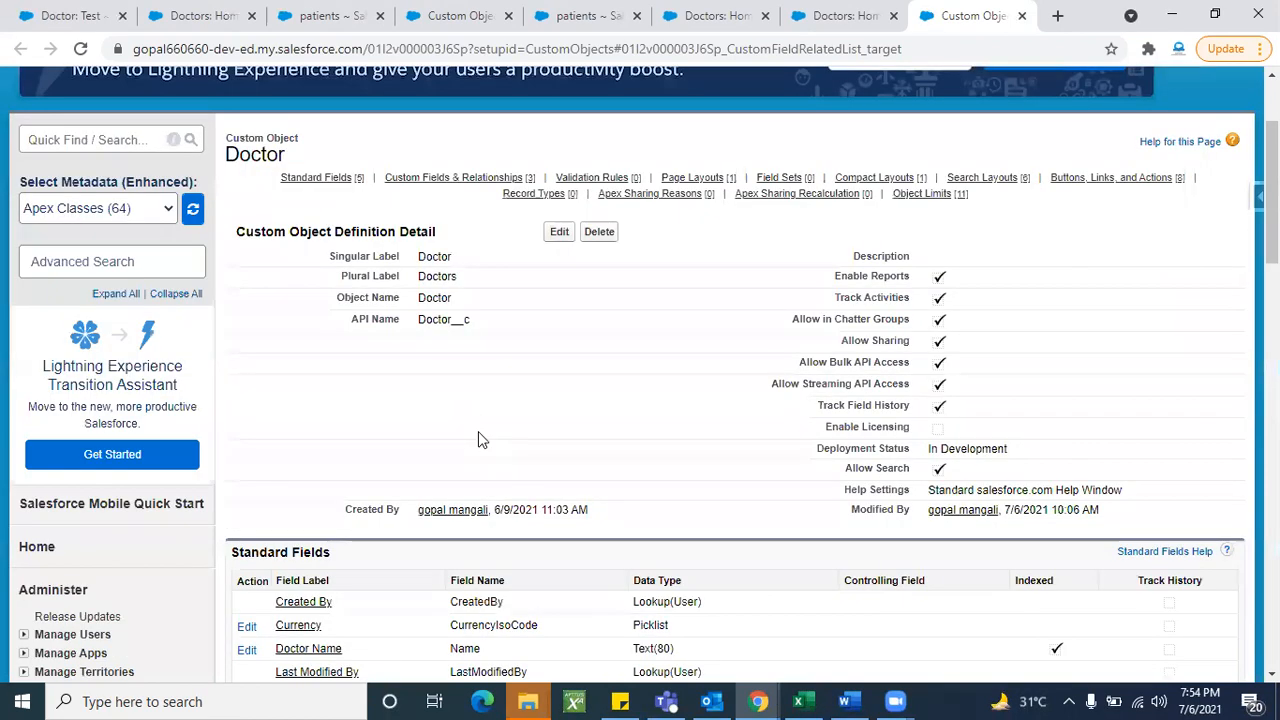
scroll(660, 460, "down", 4)
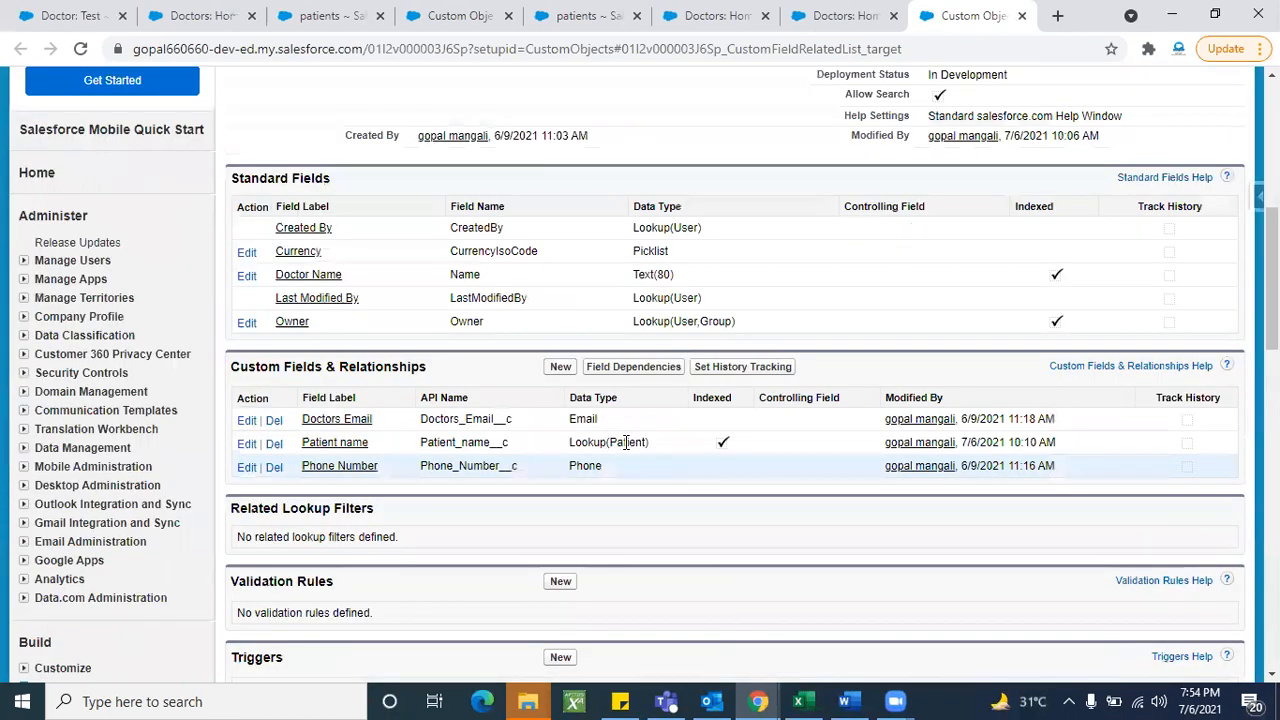
triple_click(625, 442)
left_click(560, 366)
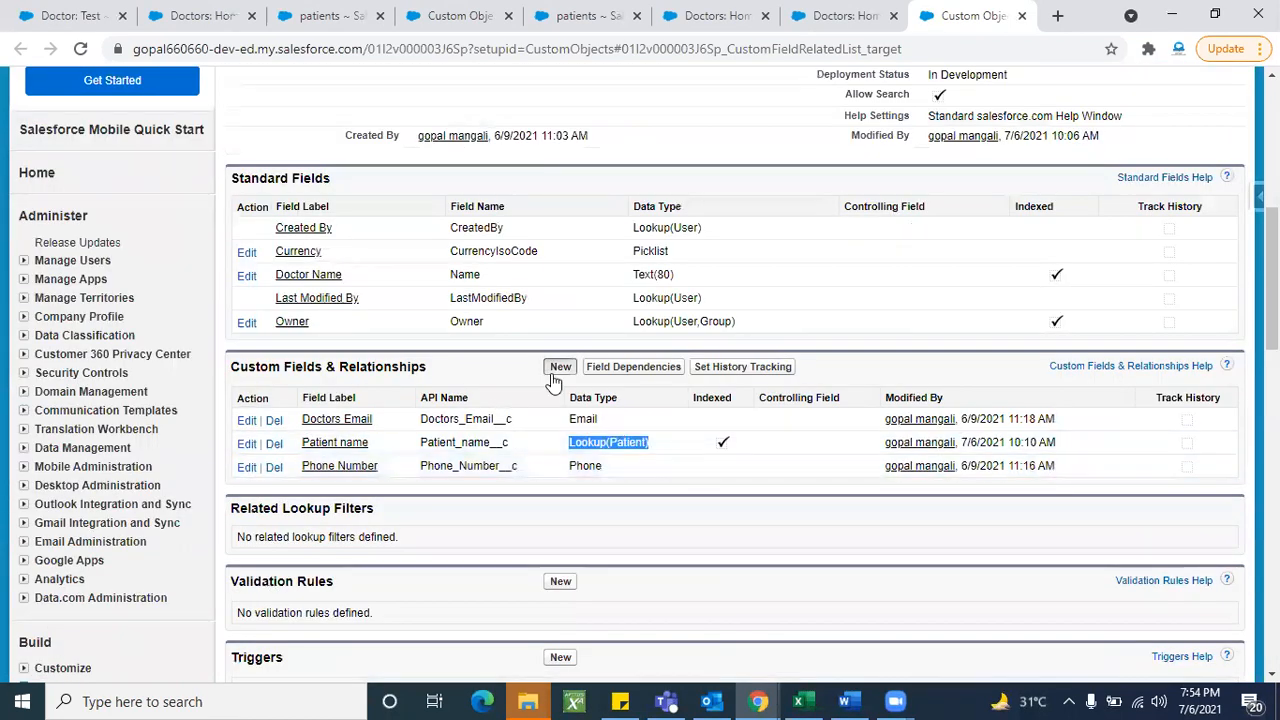
- Choose Roll-Up Summary as the new field's data type
scroll(602, 497, "down", 2)
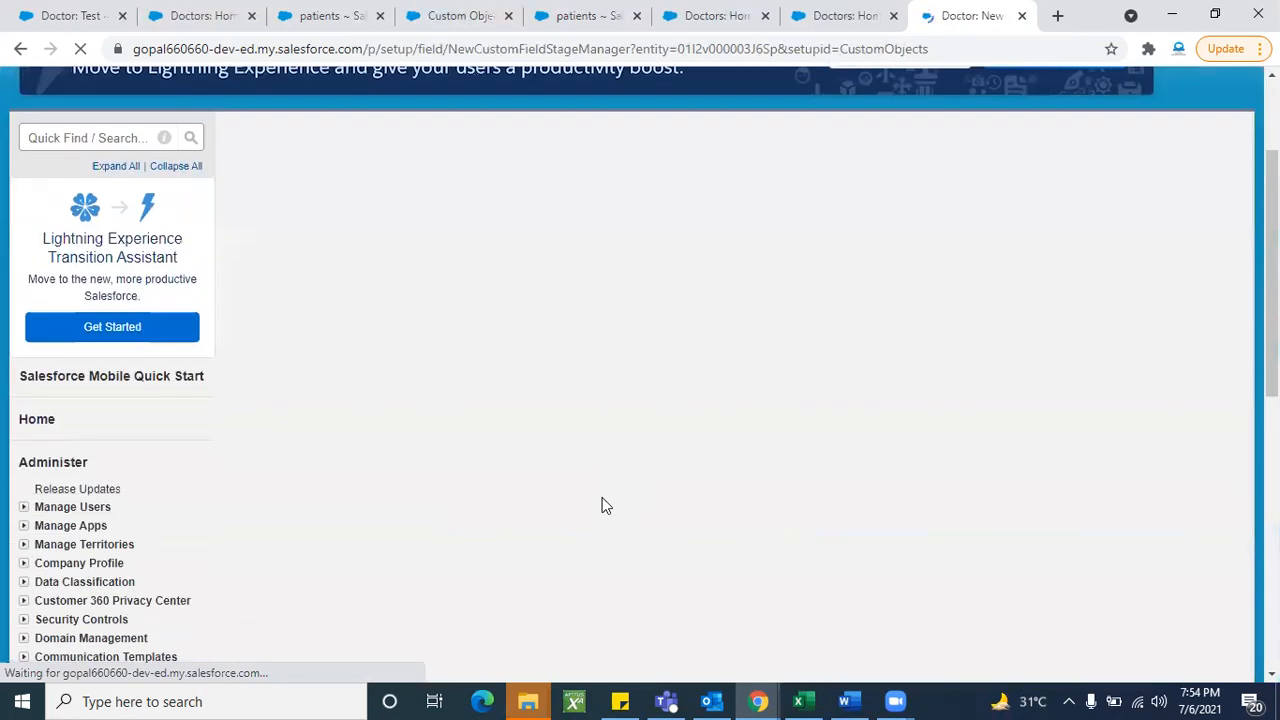
scroll(603, 497, "down", 1)
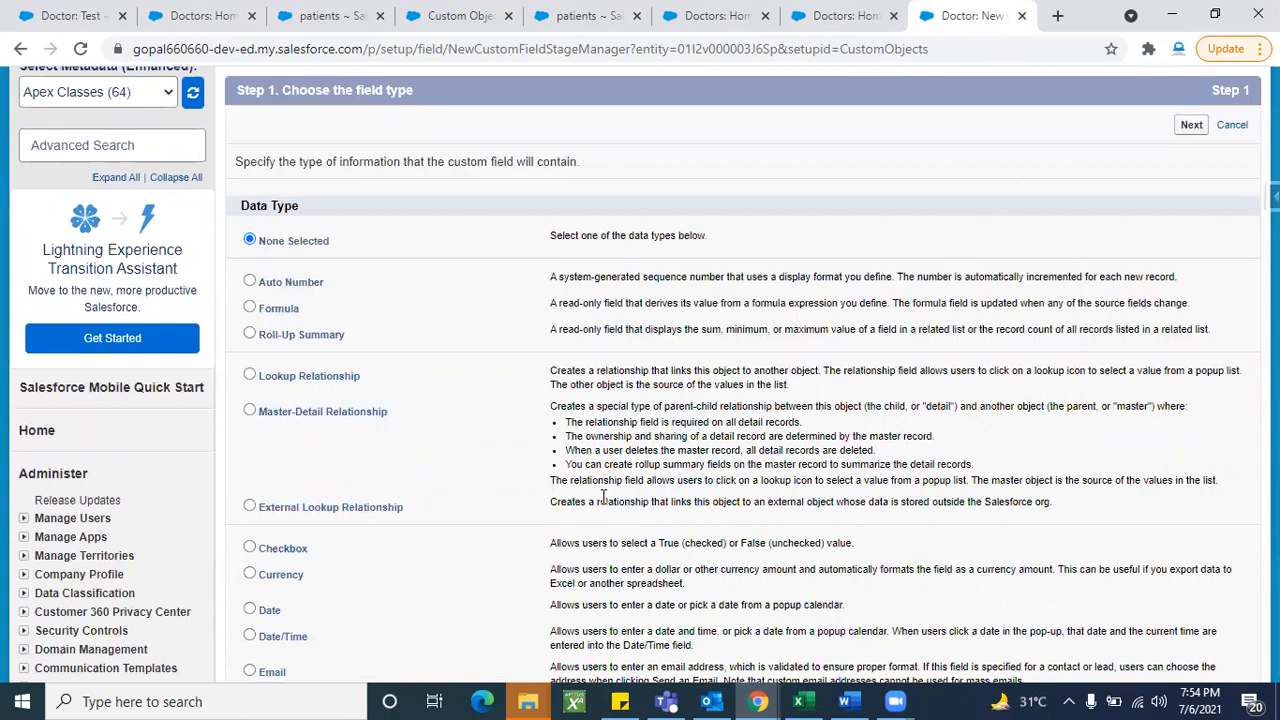
scroll(603, 497, "up", 2)
scroll(603, 497, "up", 1)
scroll(478, 493, "down", 3)
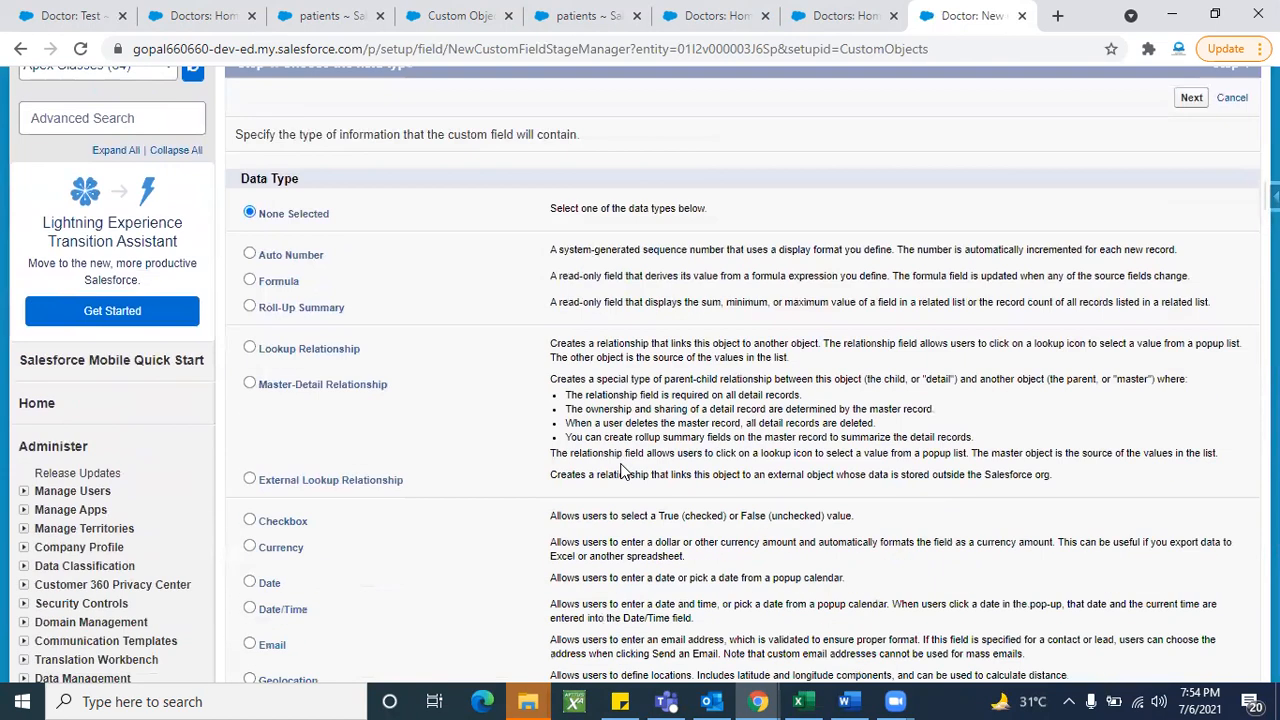
left_click(251, 306)
scroll(914, 391, "down", 1)
scroll(914, 391, "up", 1)
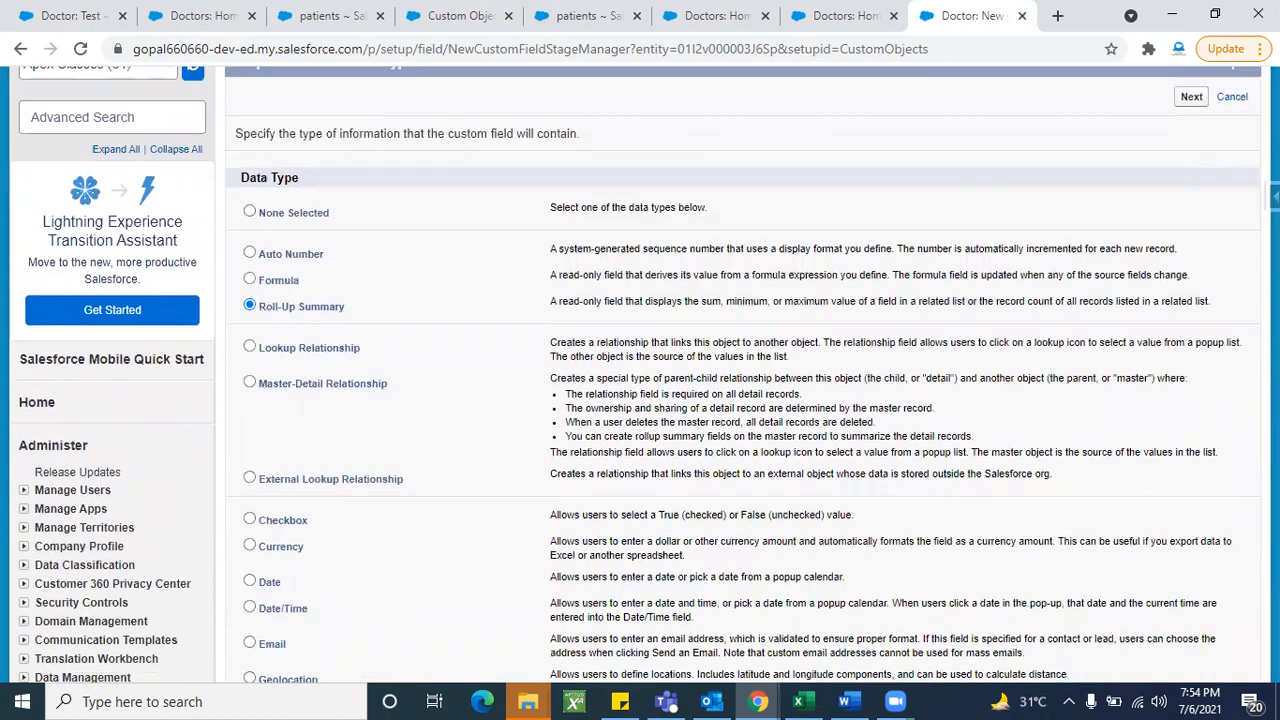
left_click(1192, 97)
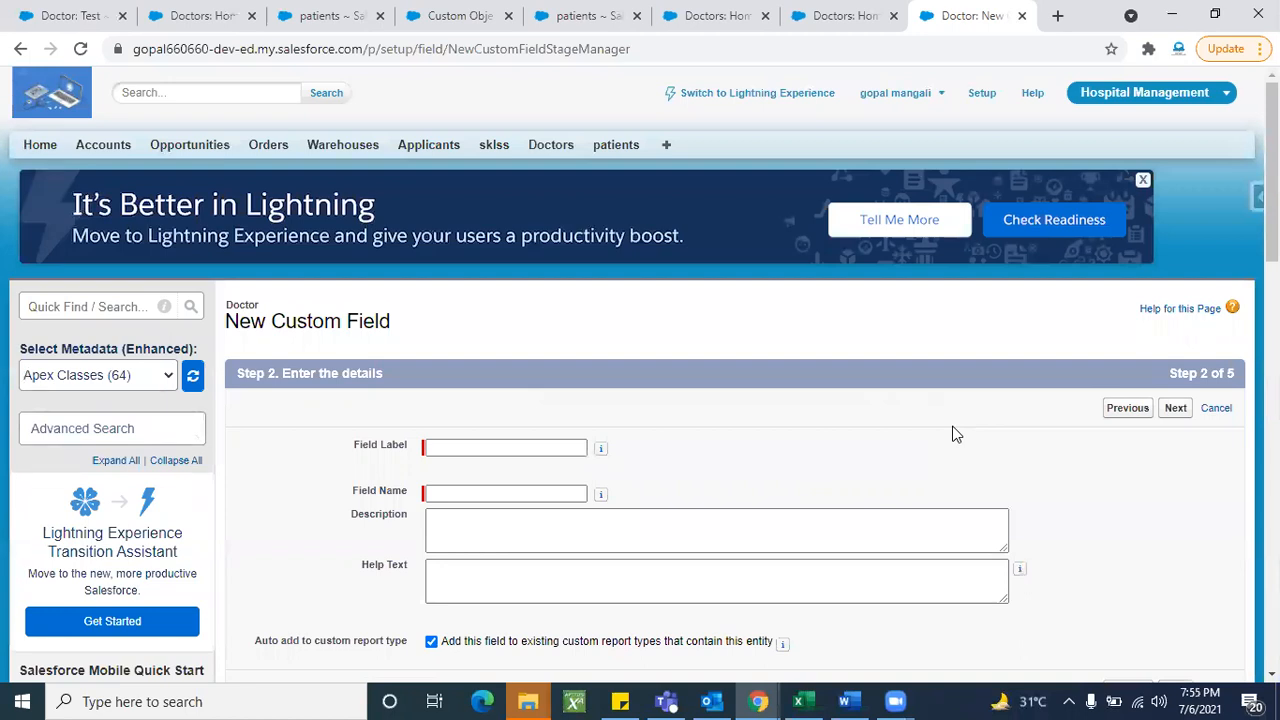
- Label the field 'Count' and continue to the summary calculation step
scroll(952, 433, "down", 1)
left_click(524, 413)
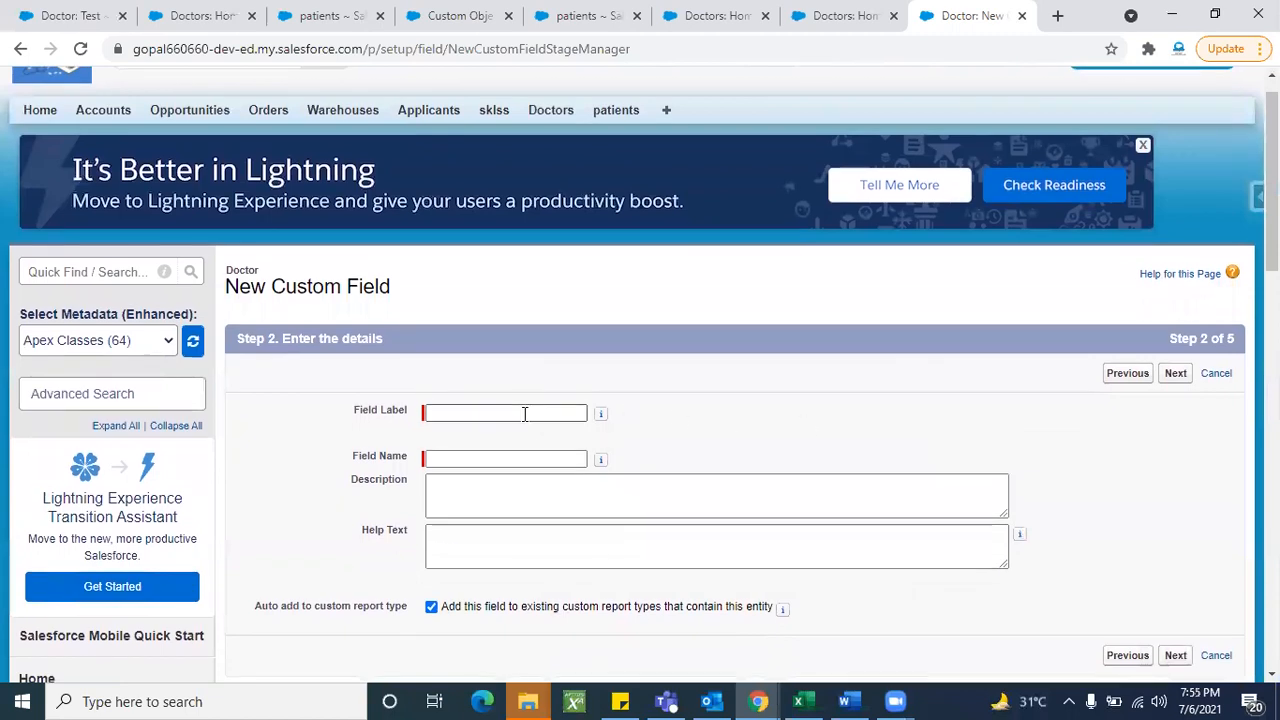
type("Count")
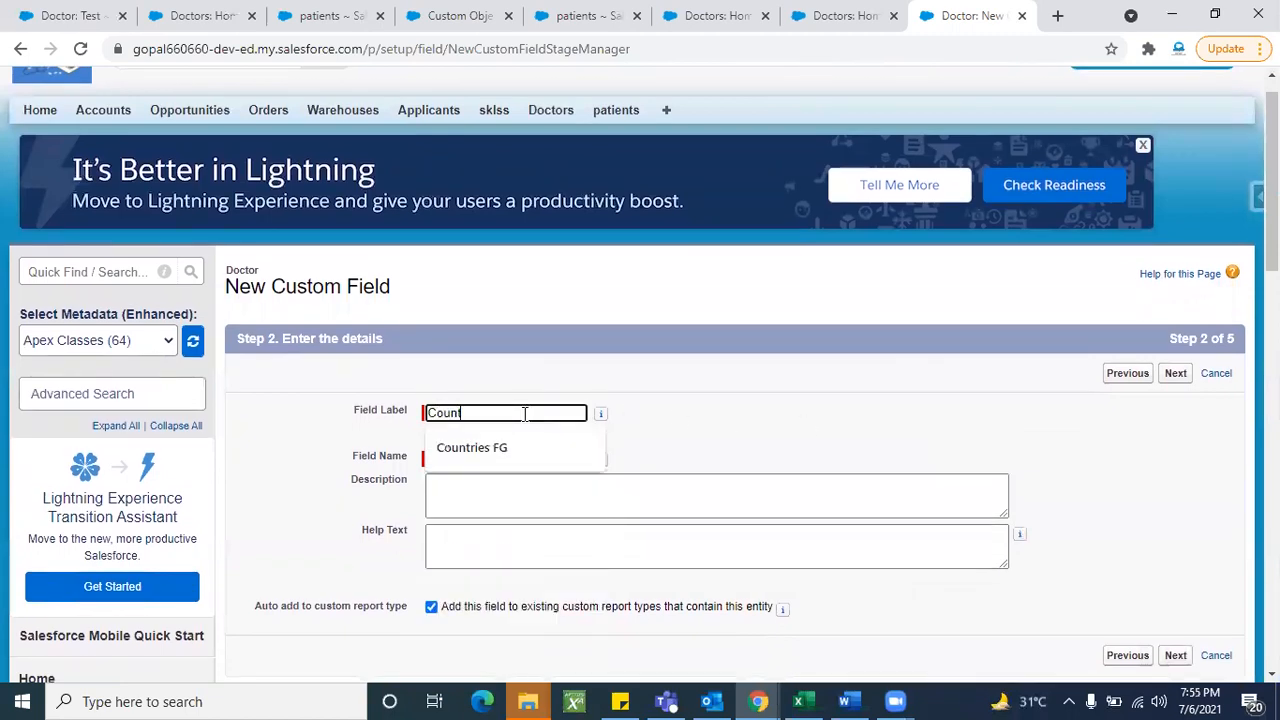
left_click(686, 405)
scroll(686, 405, "down", 1)
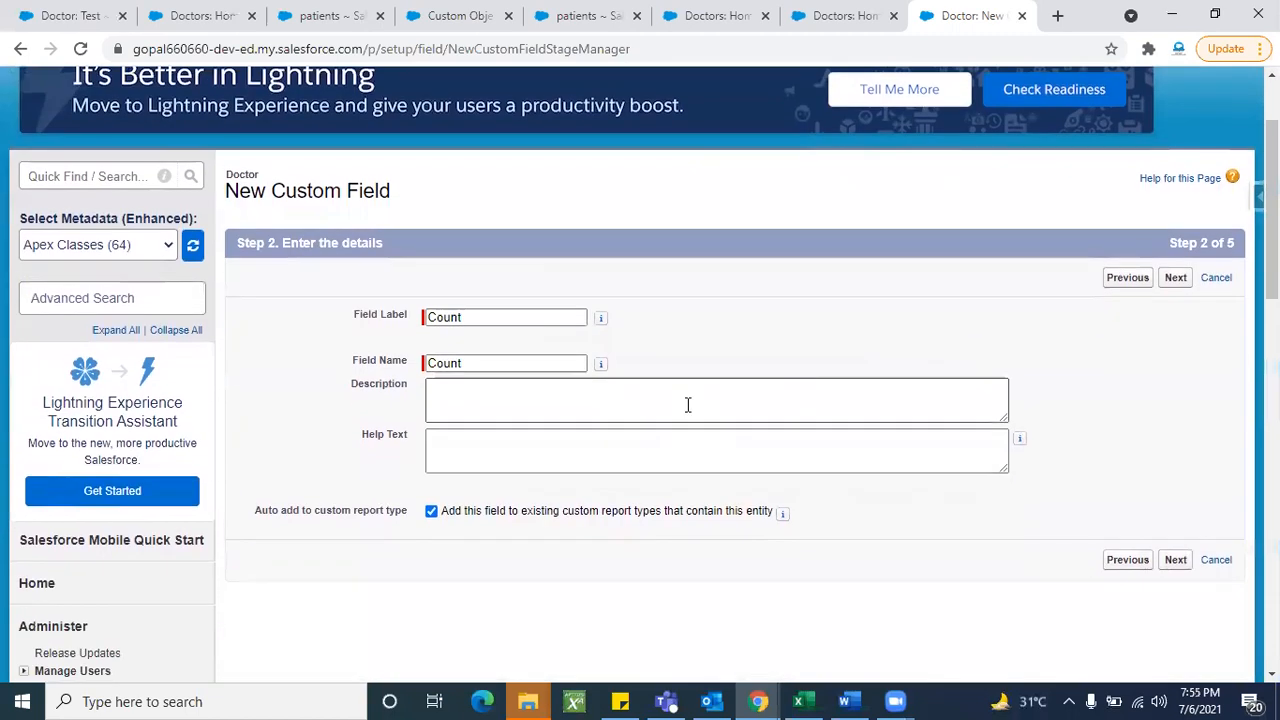
left_click(1175, 278)
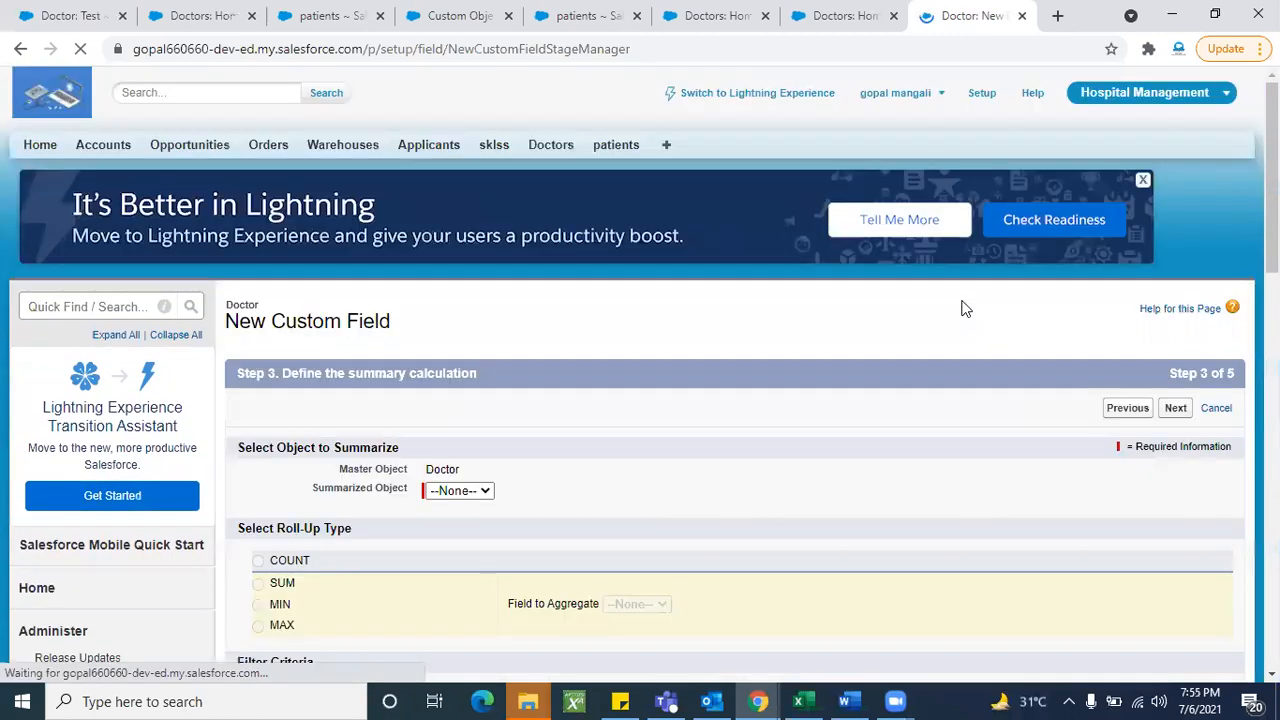
- Choose patients as the object the roll-up summarizes
scroll(728, 443, "down", 2)
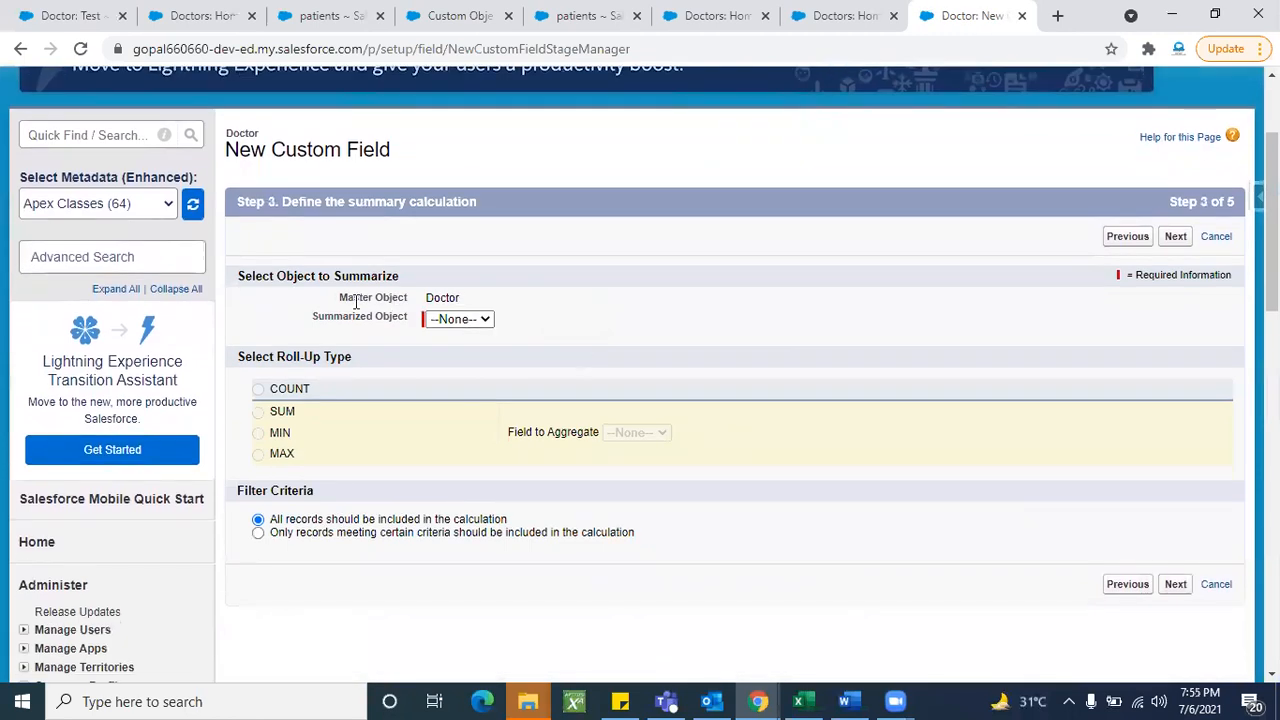
double_click(432, 297)
left_click(429, 257)
scroll(278, 246, "up", 1)
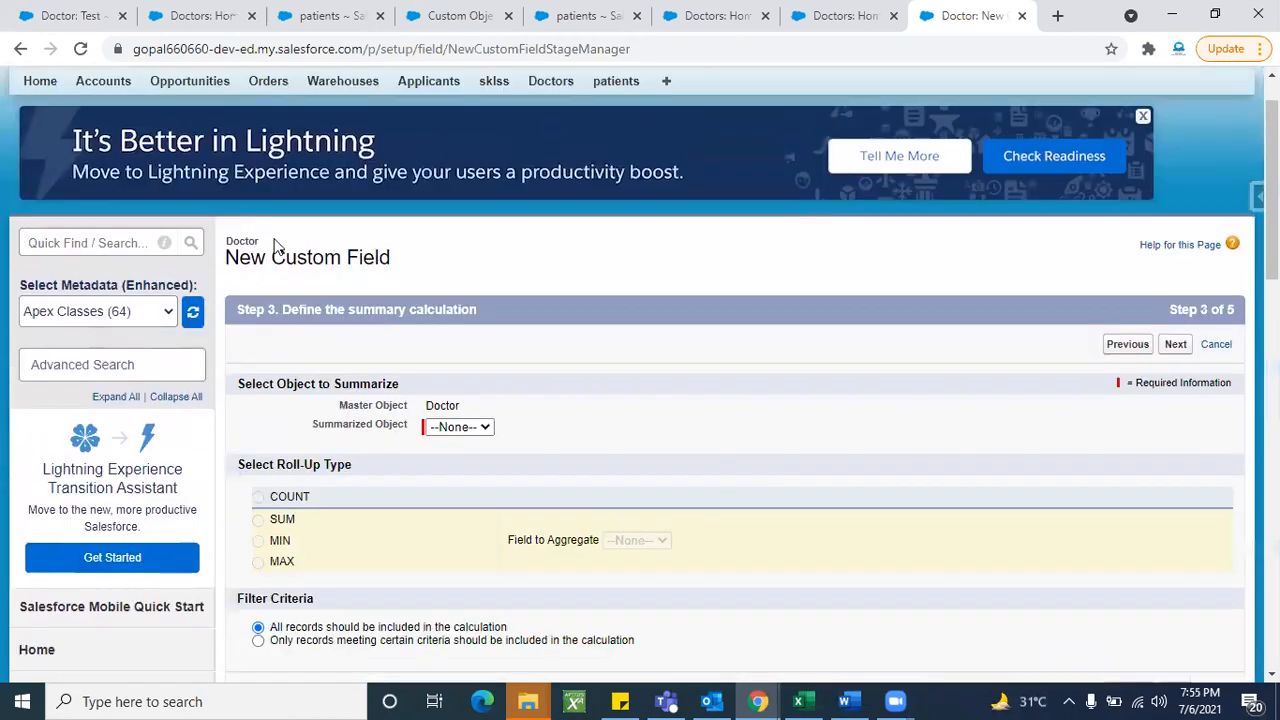
double_click(250, 241)
left_click(334, 242)
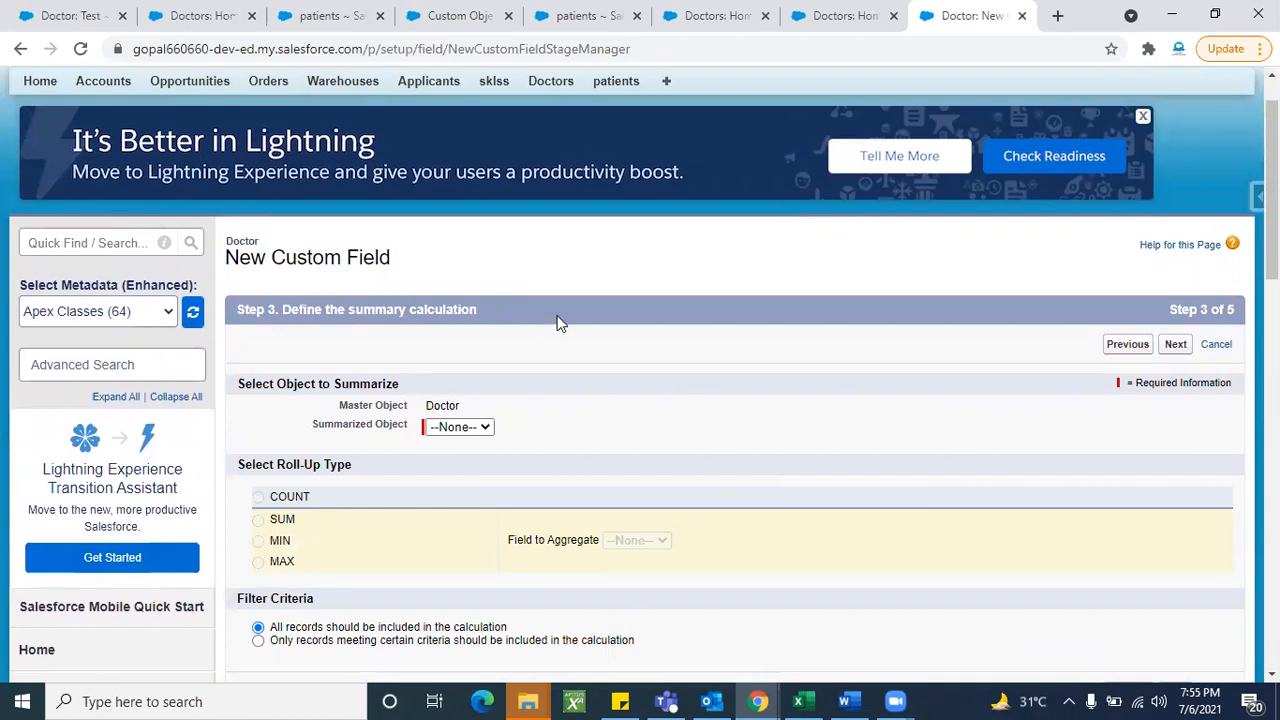
scroll(643, 444, "down", 2)
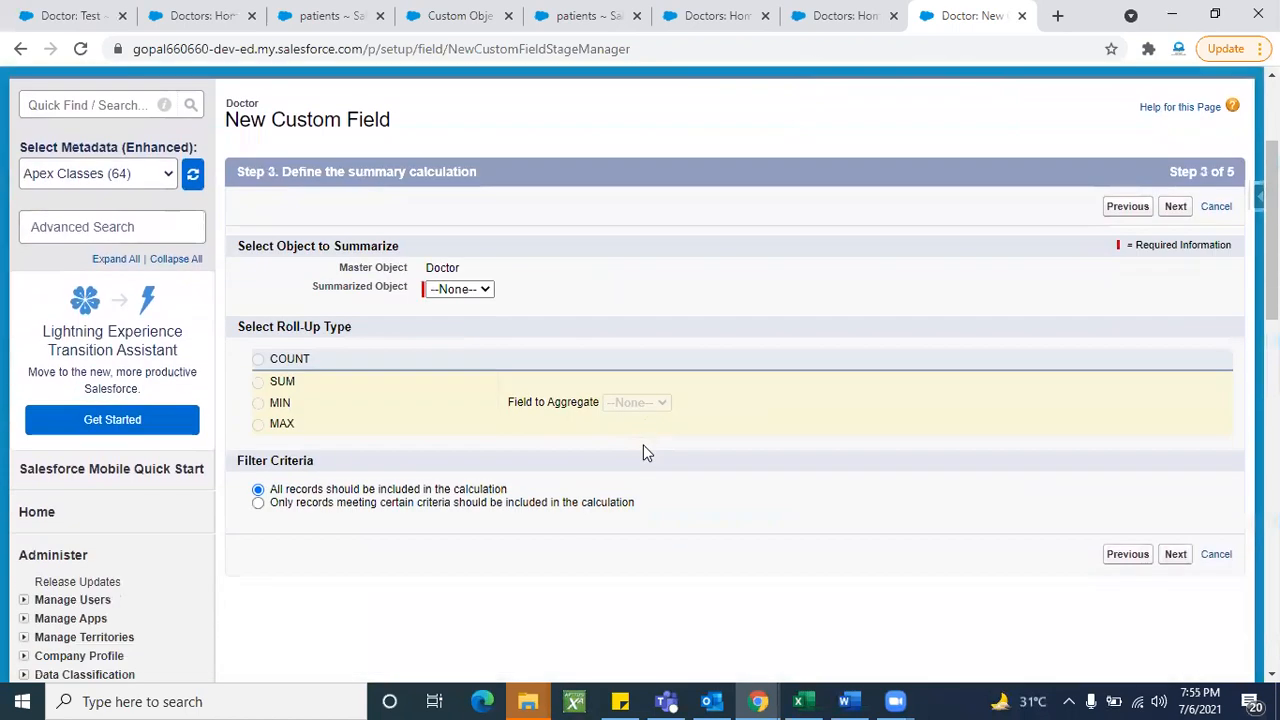
left_click(479, 292)
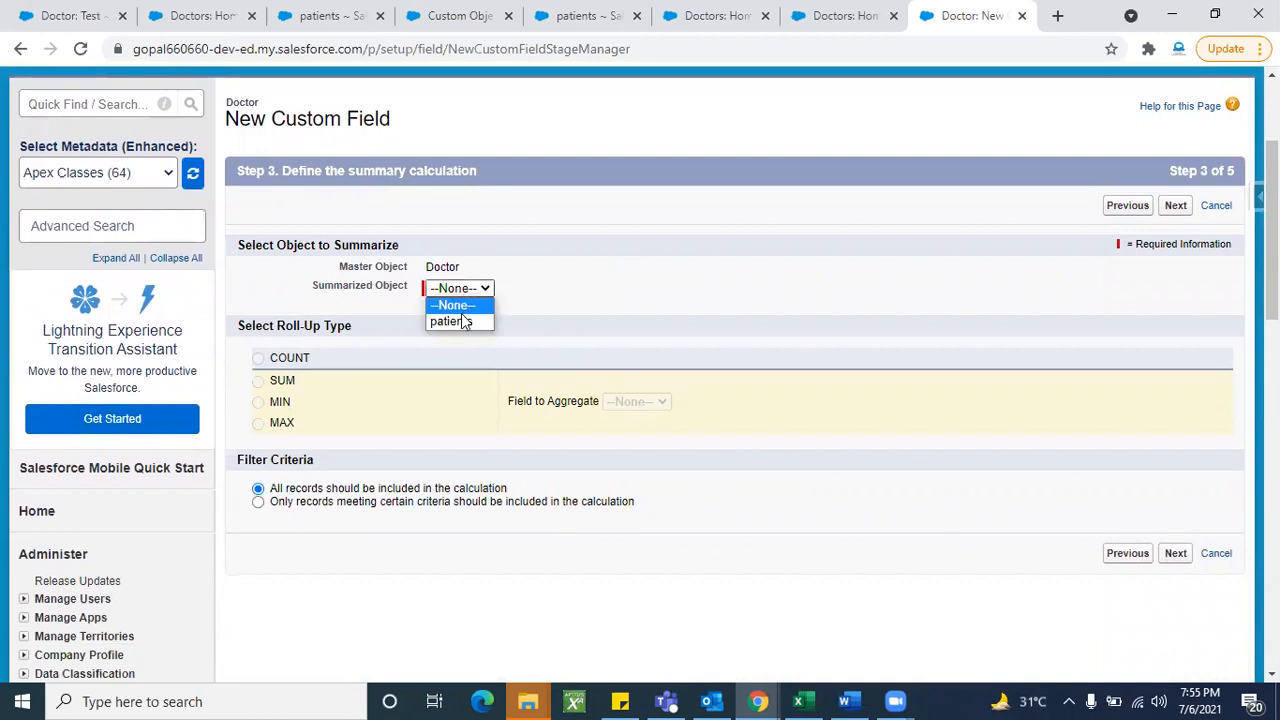
double_click(436, 268)
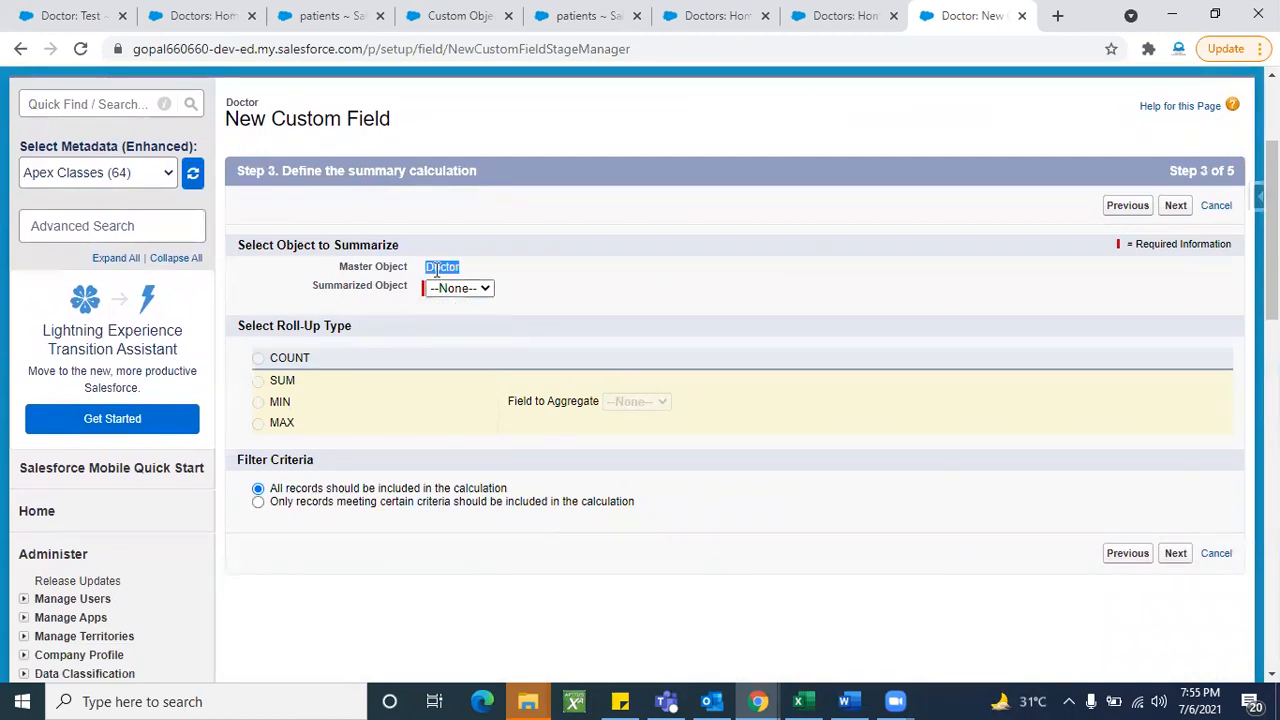
left_click(455, 290)
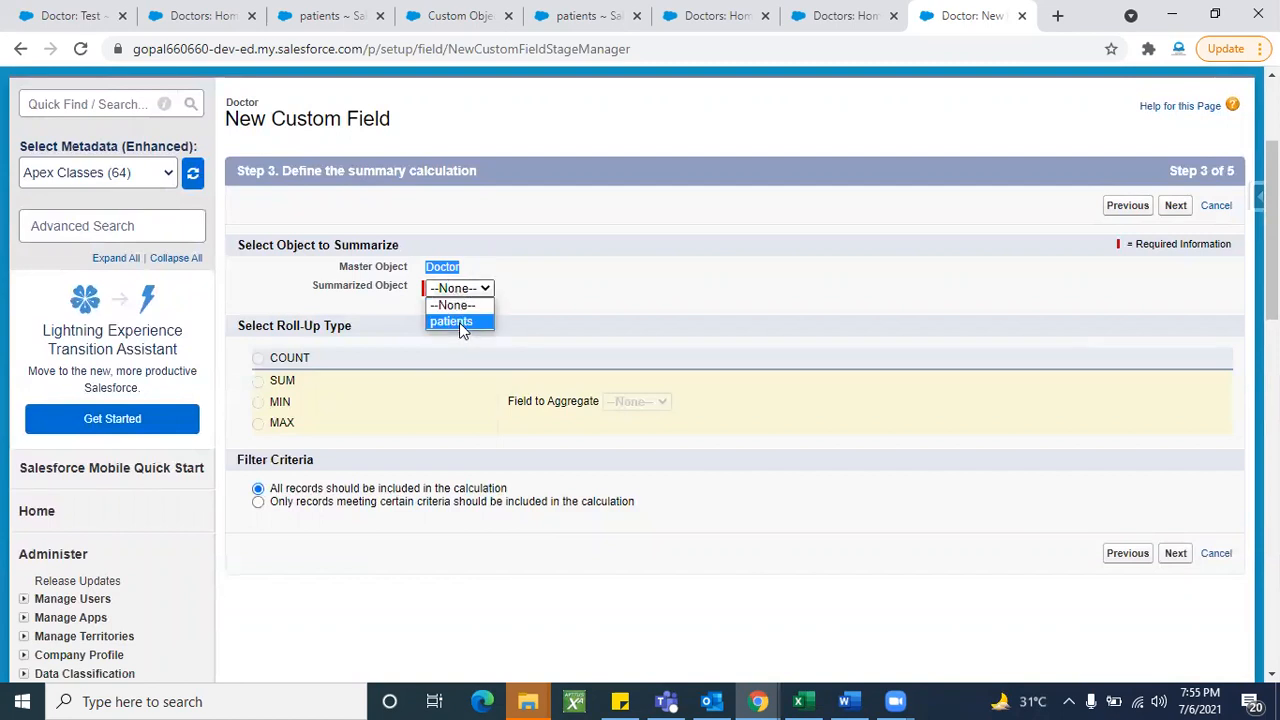
left_click(459, 322)
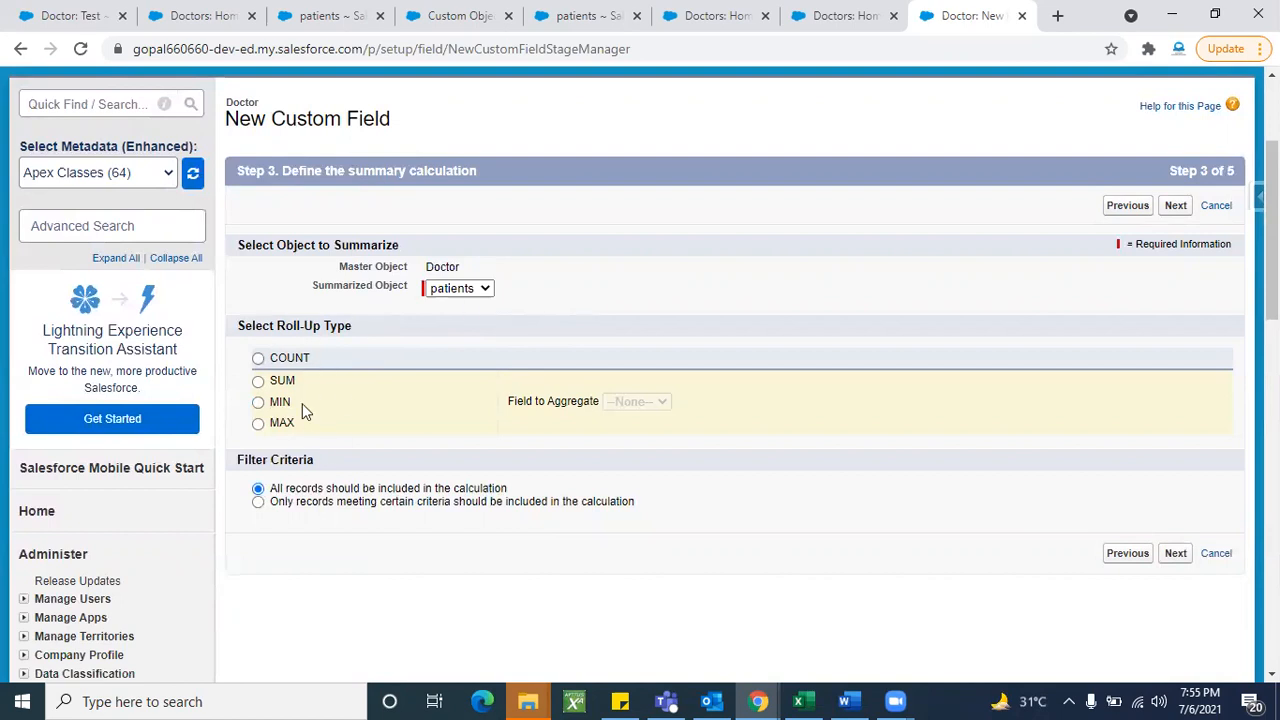
- Try SUM, MIN and MAX roll-up types, then settle on COUNT of all records
left_click(258, 359)
left_click(258, 381)
left_click(259, 404)
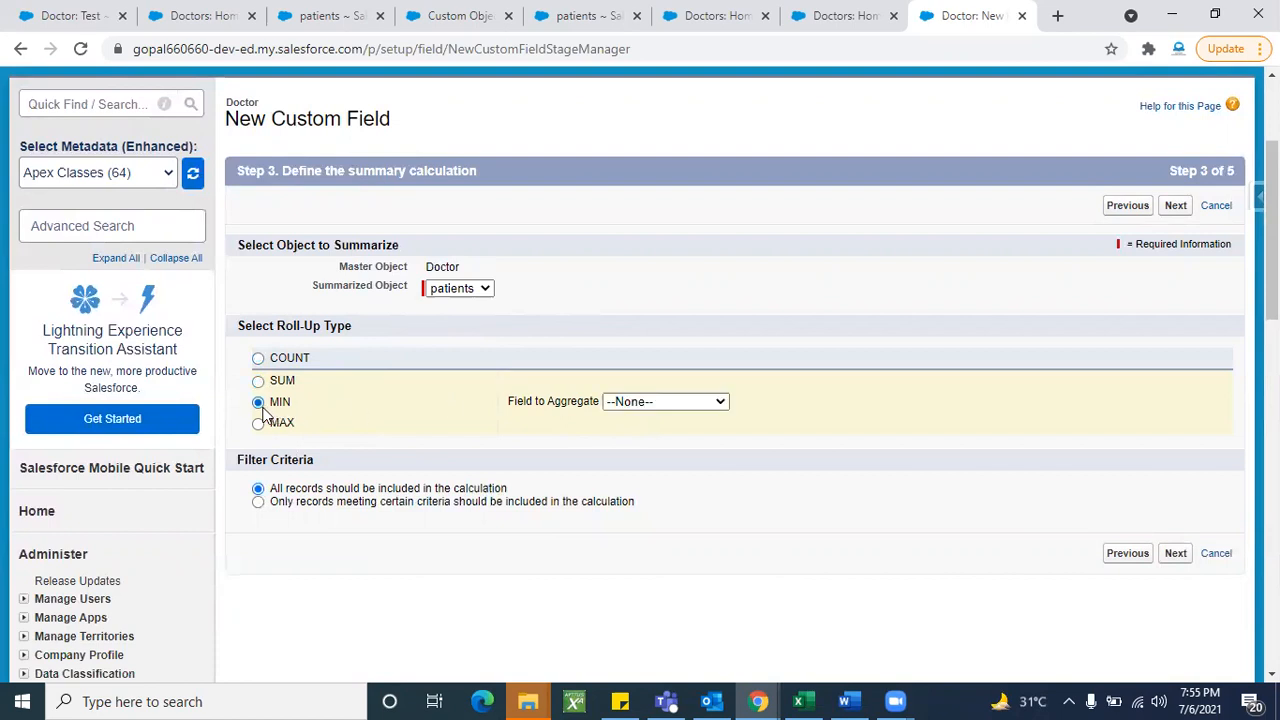
left_click(623, 408)
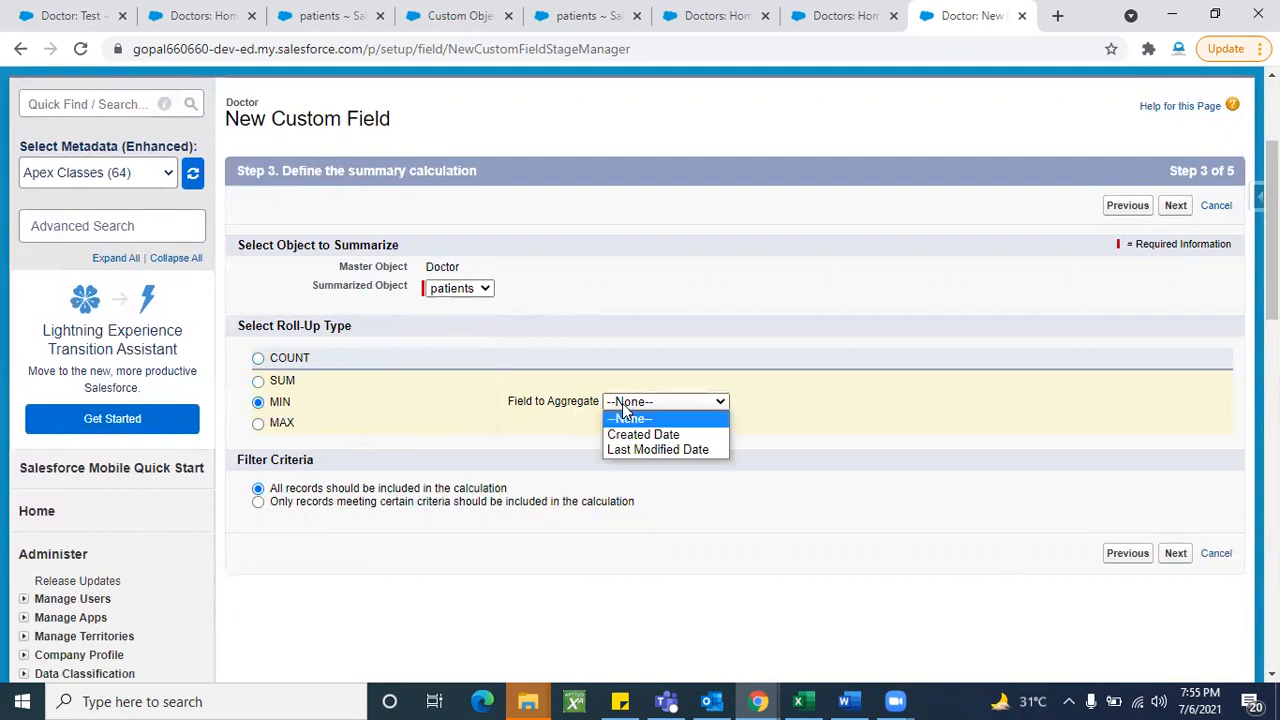
left_click(281, 424)
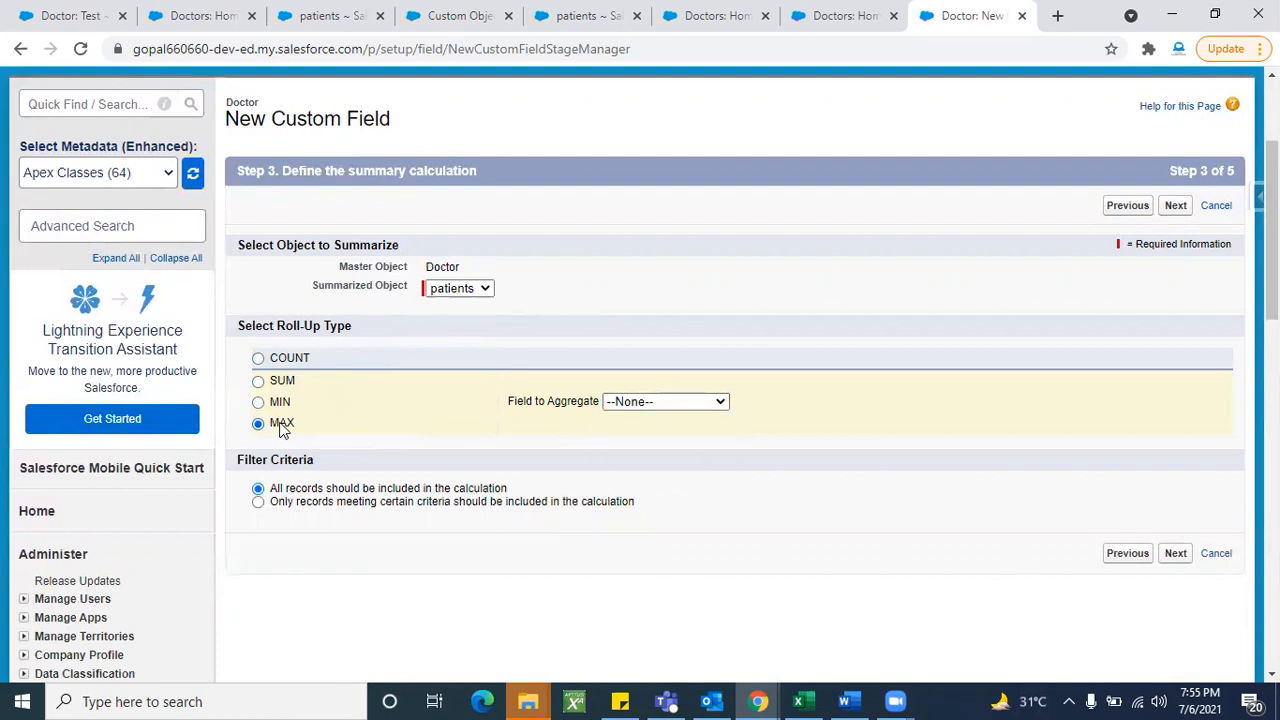
left_click(614, 401)
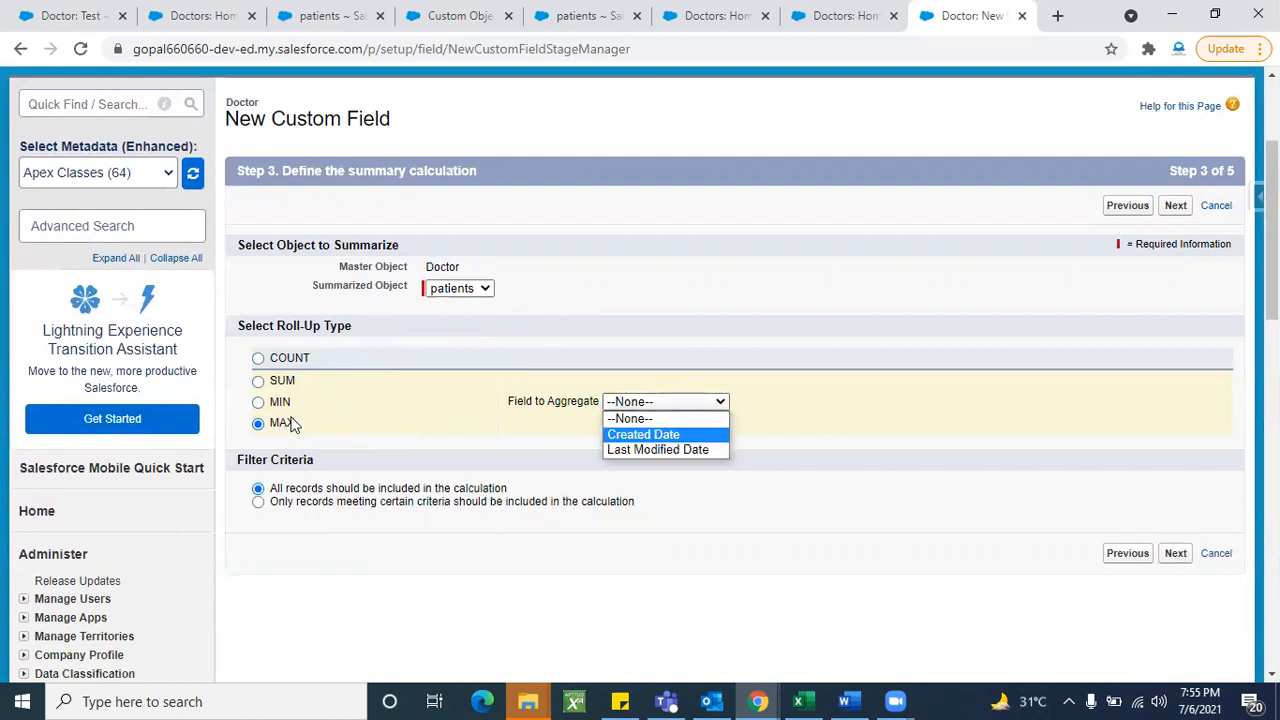
left_click(260, 359)
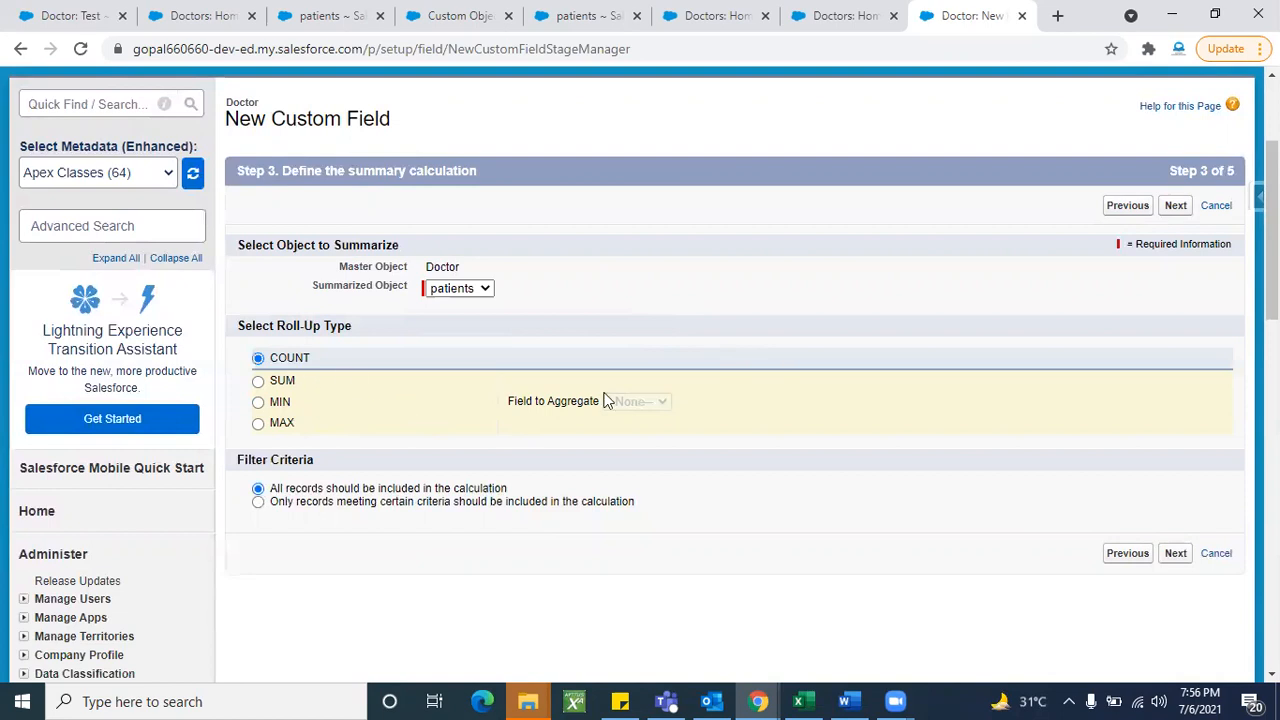
left_click(1175, 206)
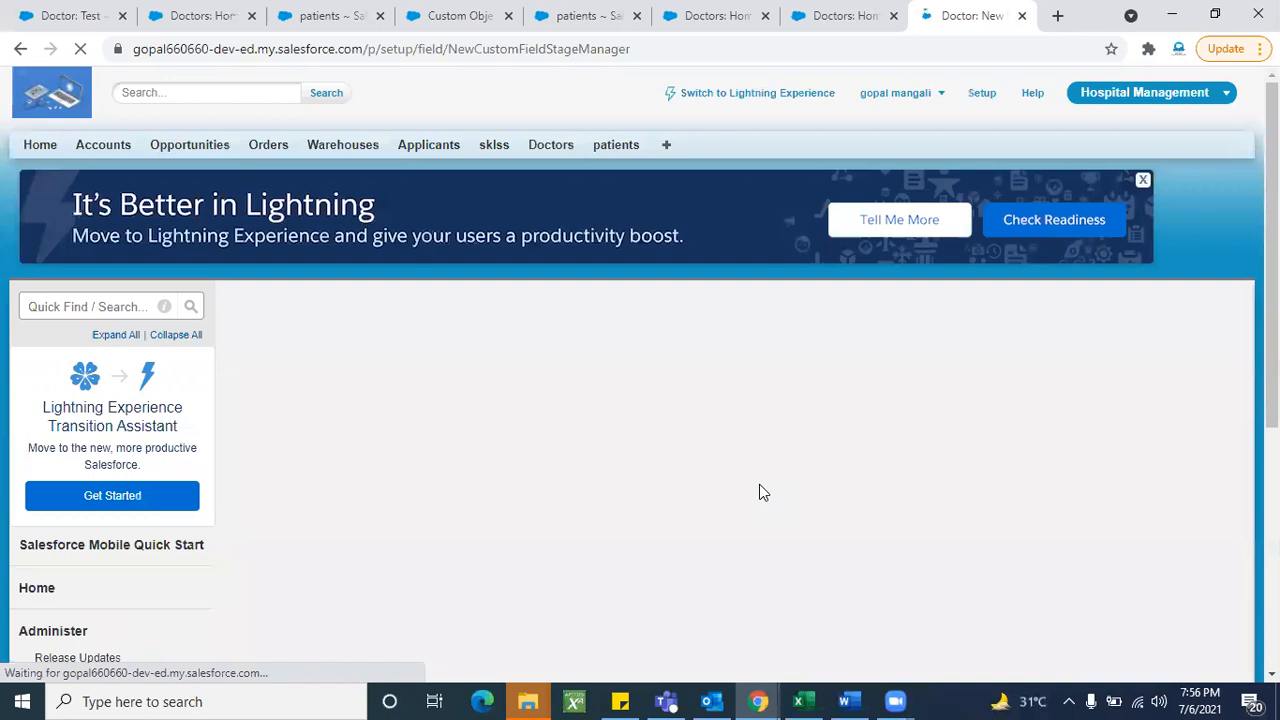
- Make the Count field visible to all profiles, keep it on Doctor Layout, and save
scroll(1174, 481, "down", 1)
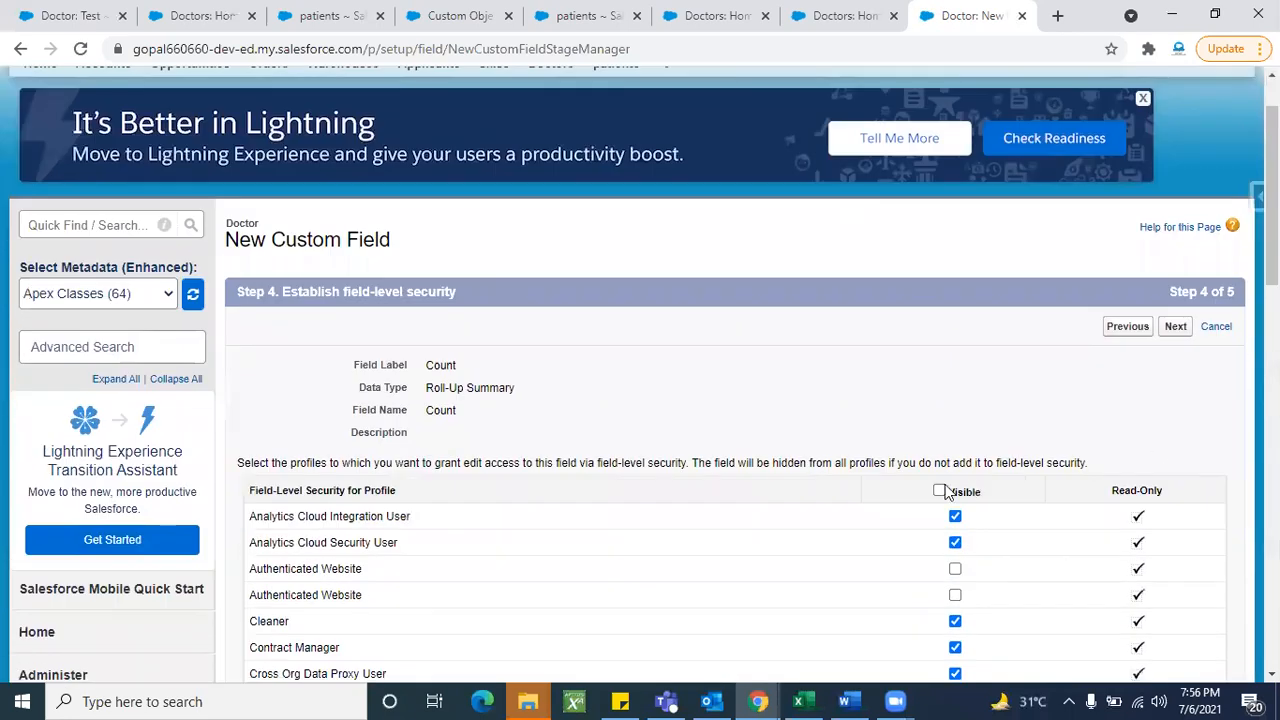
left_click(939, 491)
left_click(1175, 328)
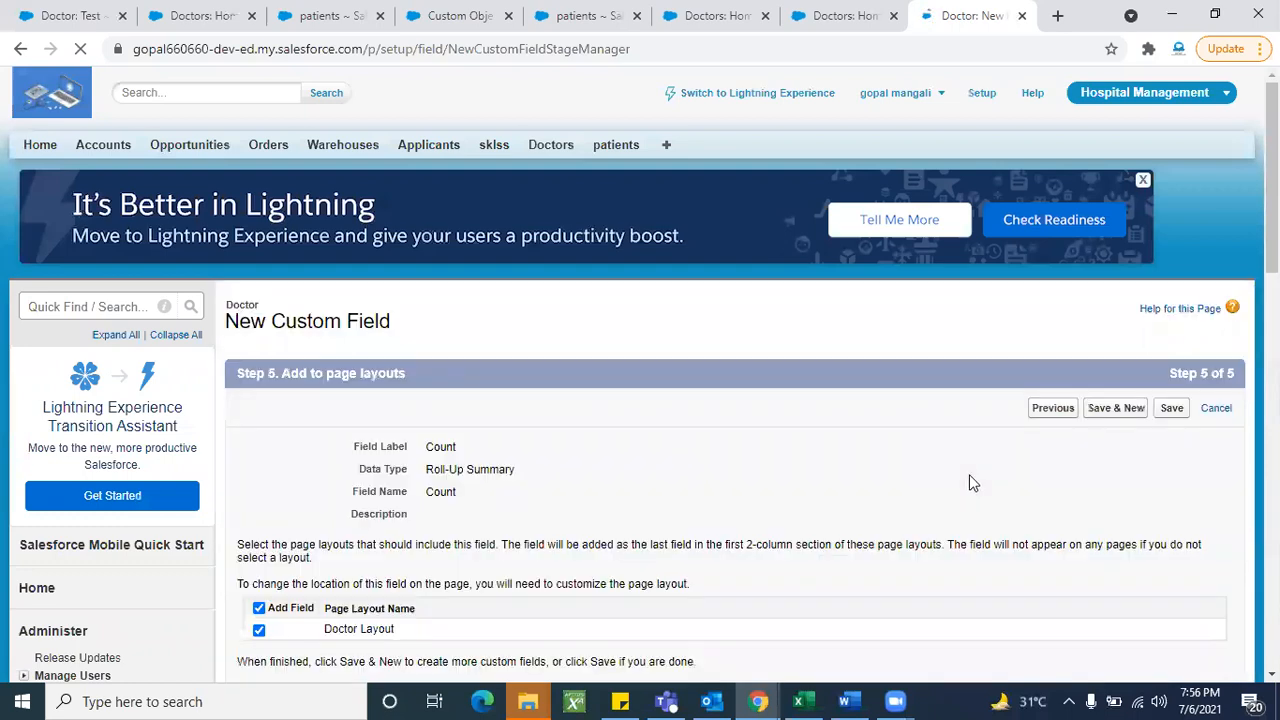
left_click(1171, 409)
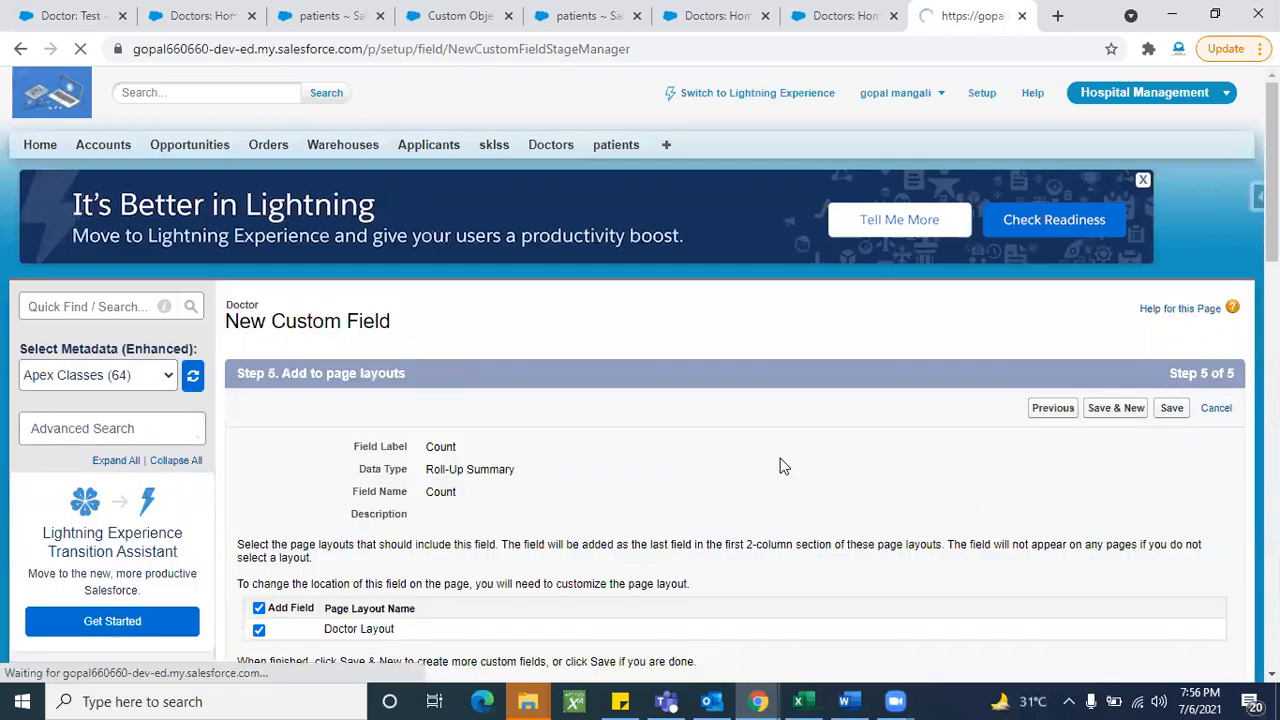
- Check that Count is listed as a Roll-Up Summary (COUNT Patient) field
scroll(588, 562, "down", 3)
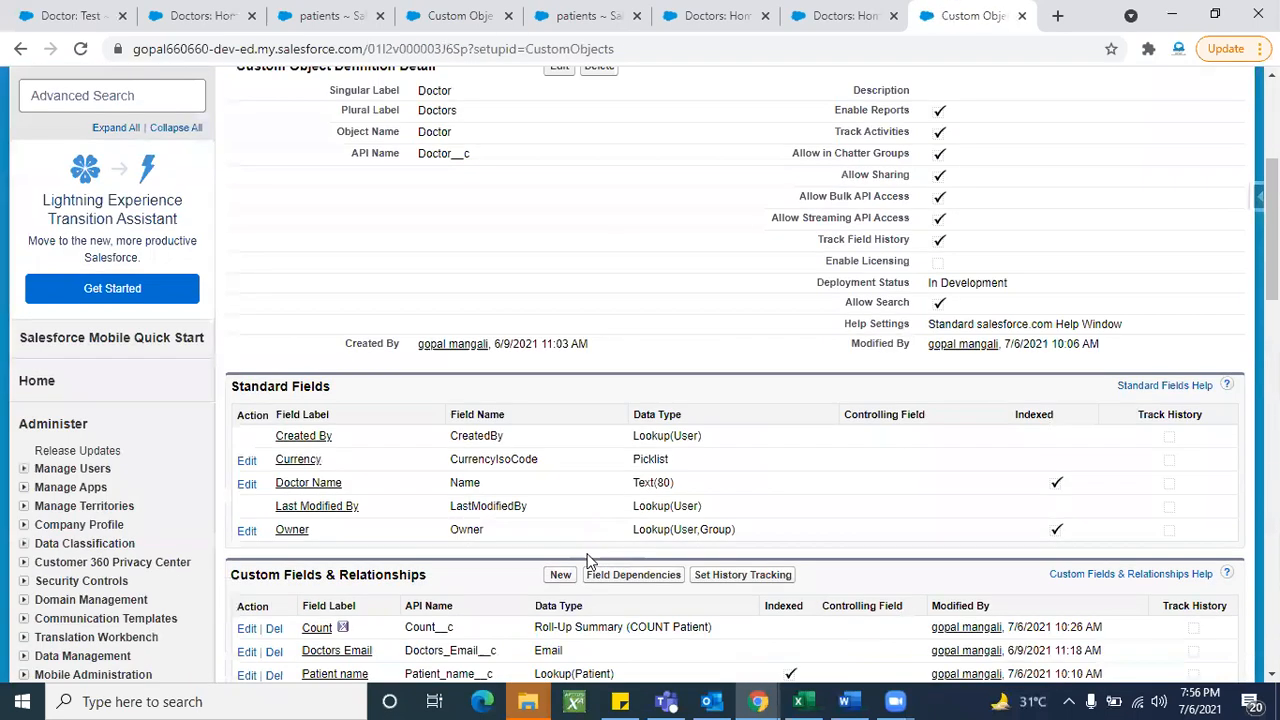
scroll(472, 595, "down", 2)
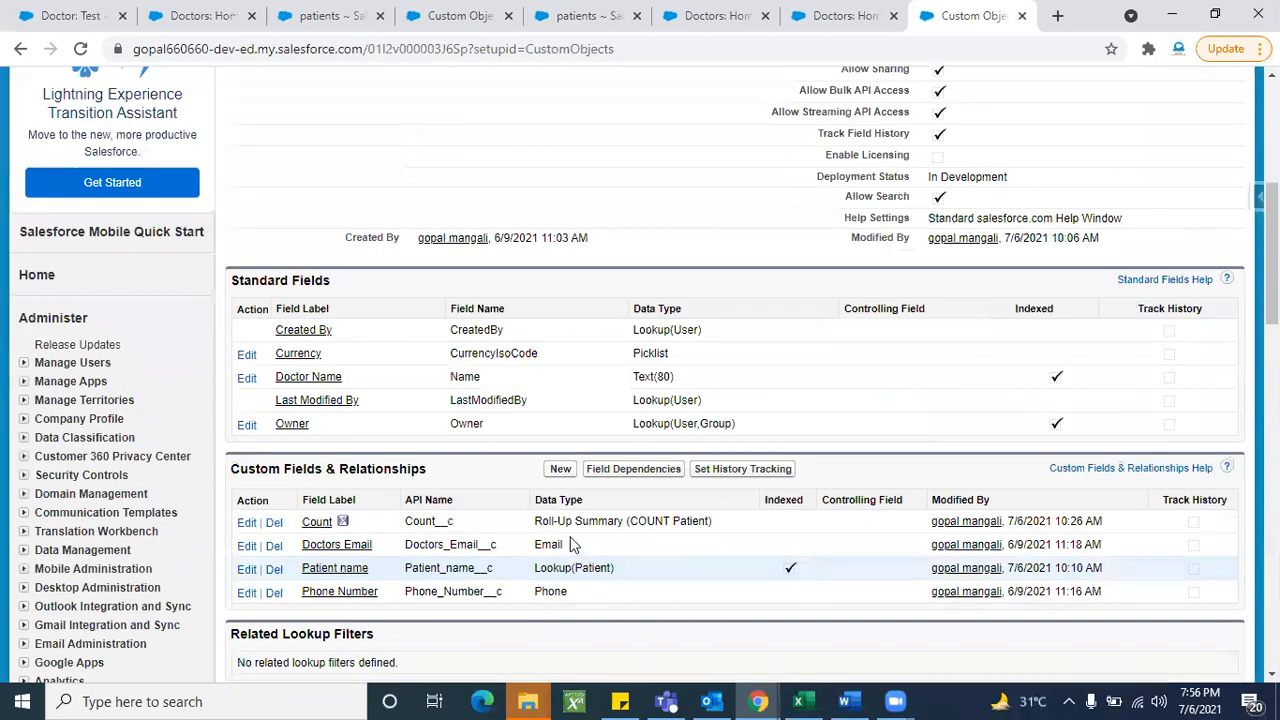
triple_click(684, 528)
left_click(615, 527)
scroll(615, 527, "up", 5)
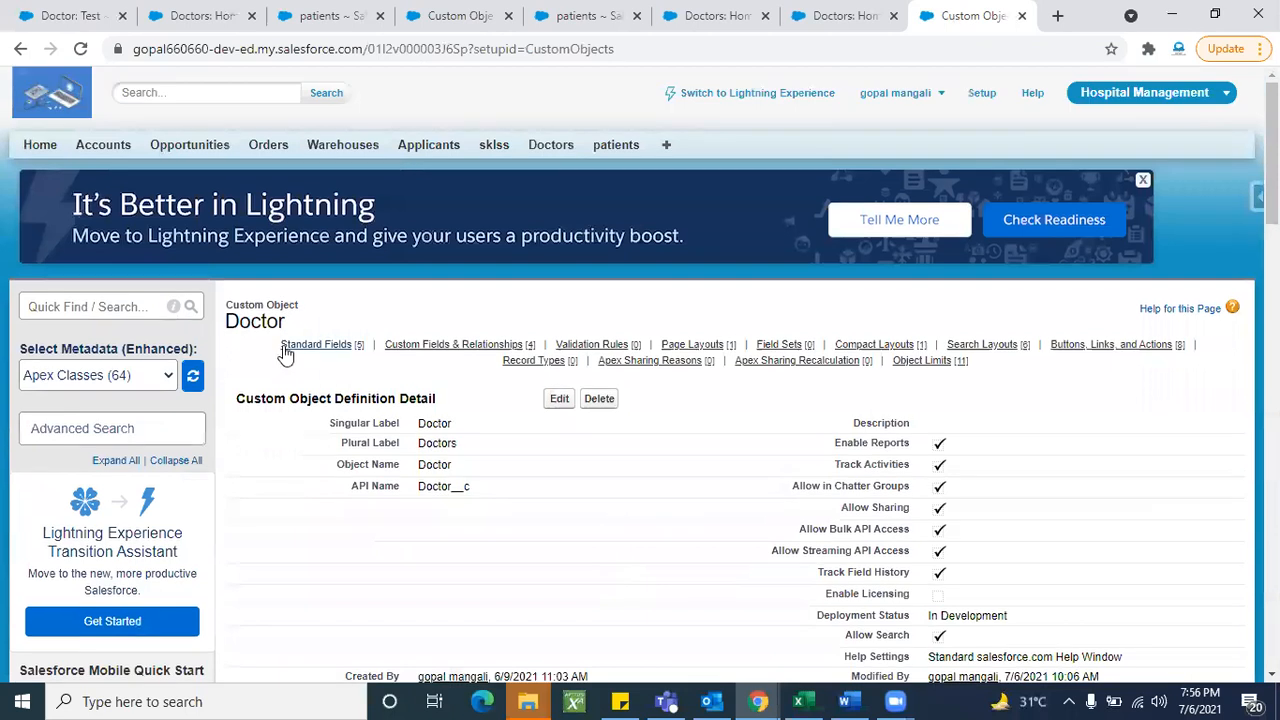
- Start a new Doctor record named Rollup with a saved phone number
left_click(552, 147)
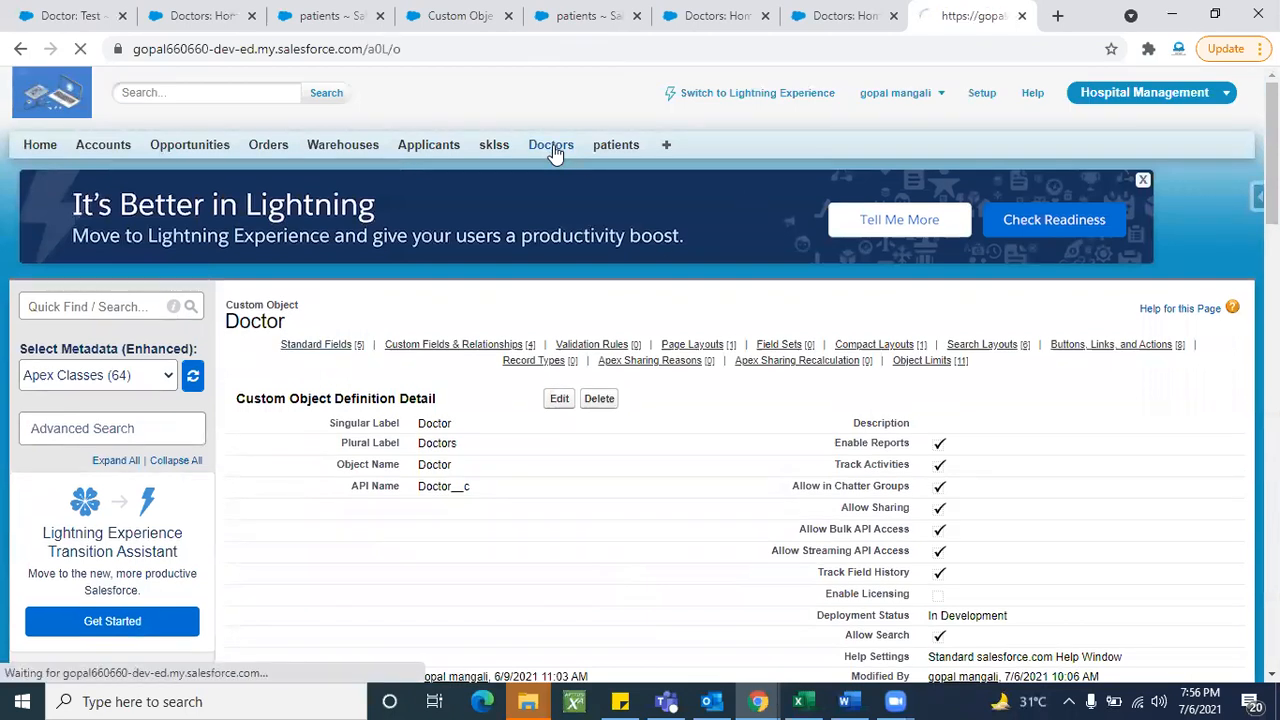
left_click(322, 243)
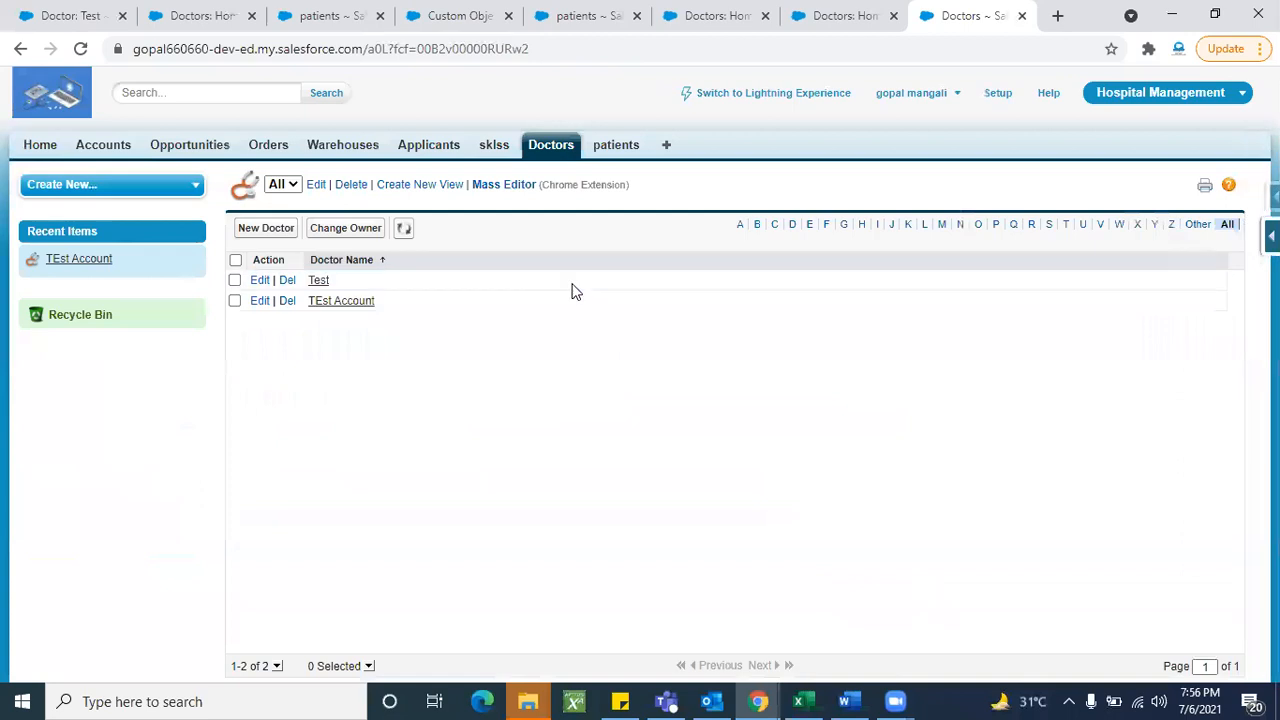
left_click(266, 228)
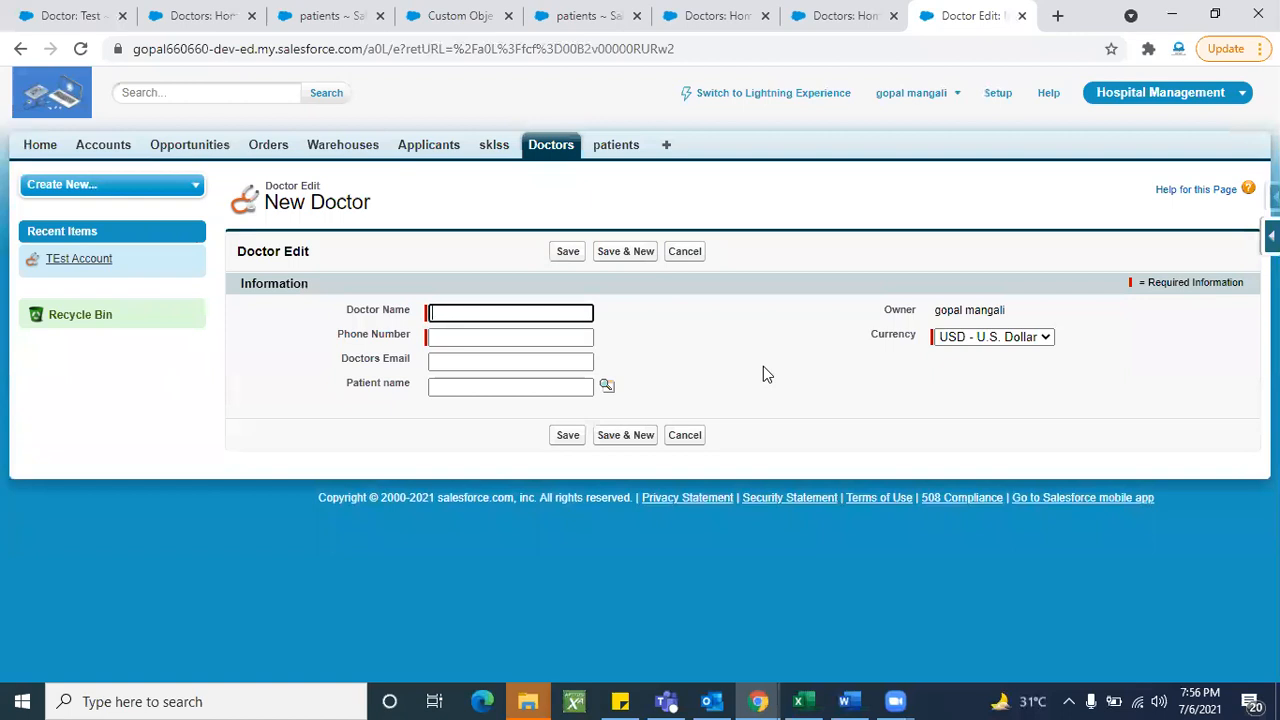
left_click(494, 313)
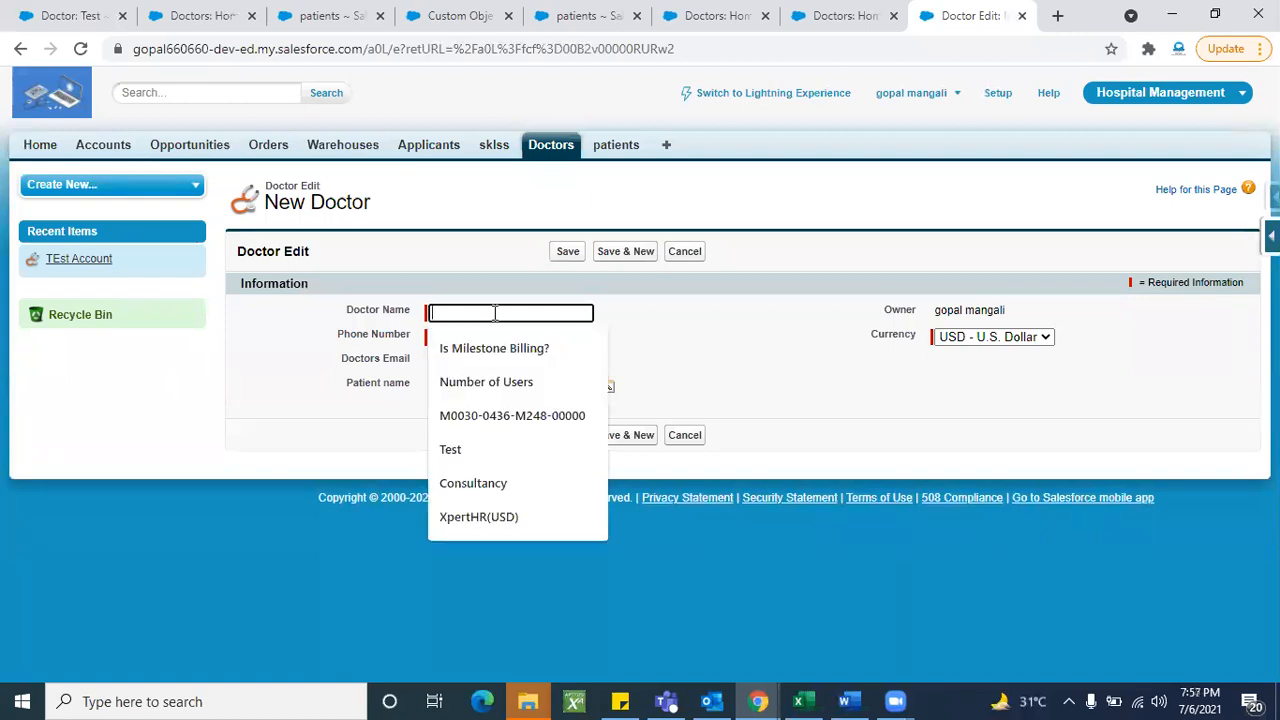
type("R")
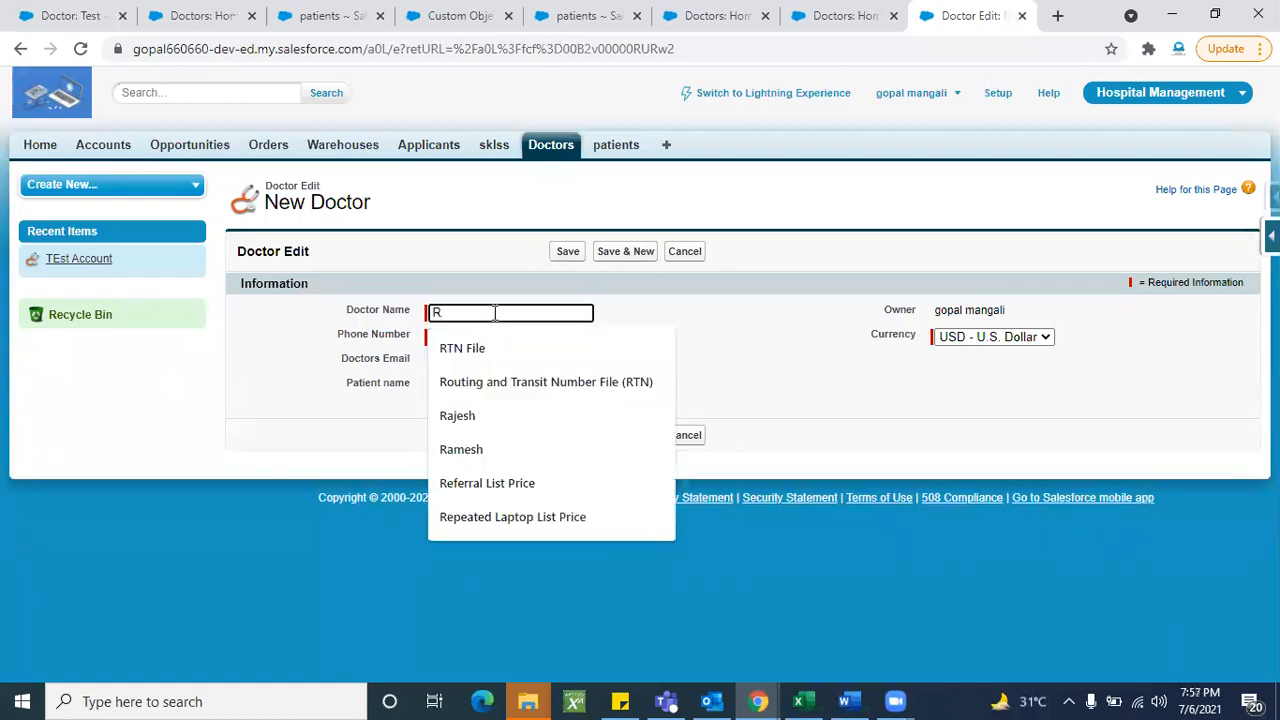
type("ollup")
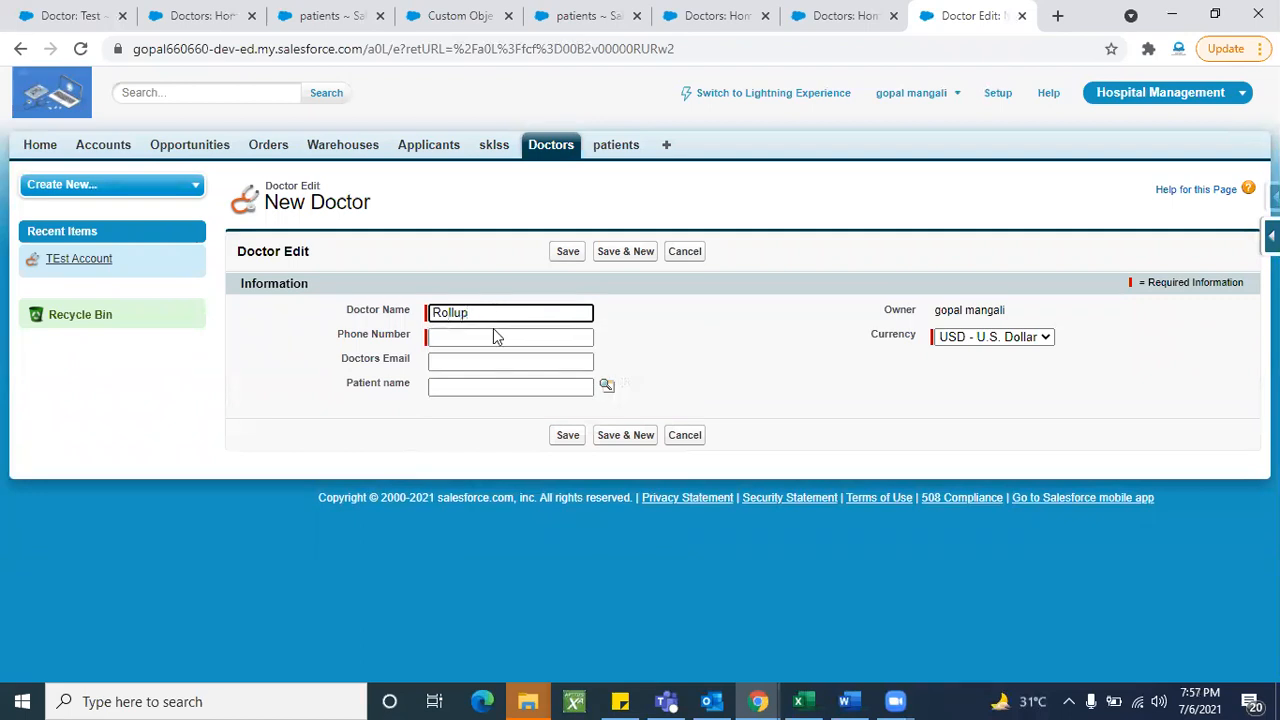
left_click(494, 337)
left_click(491, 372)
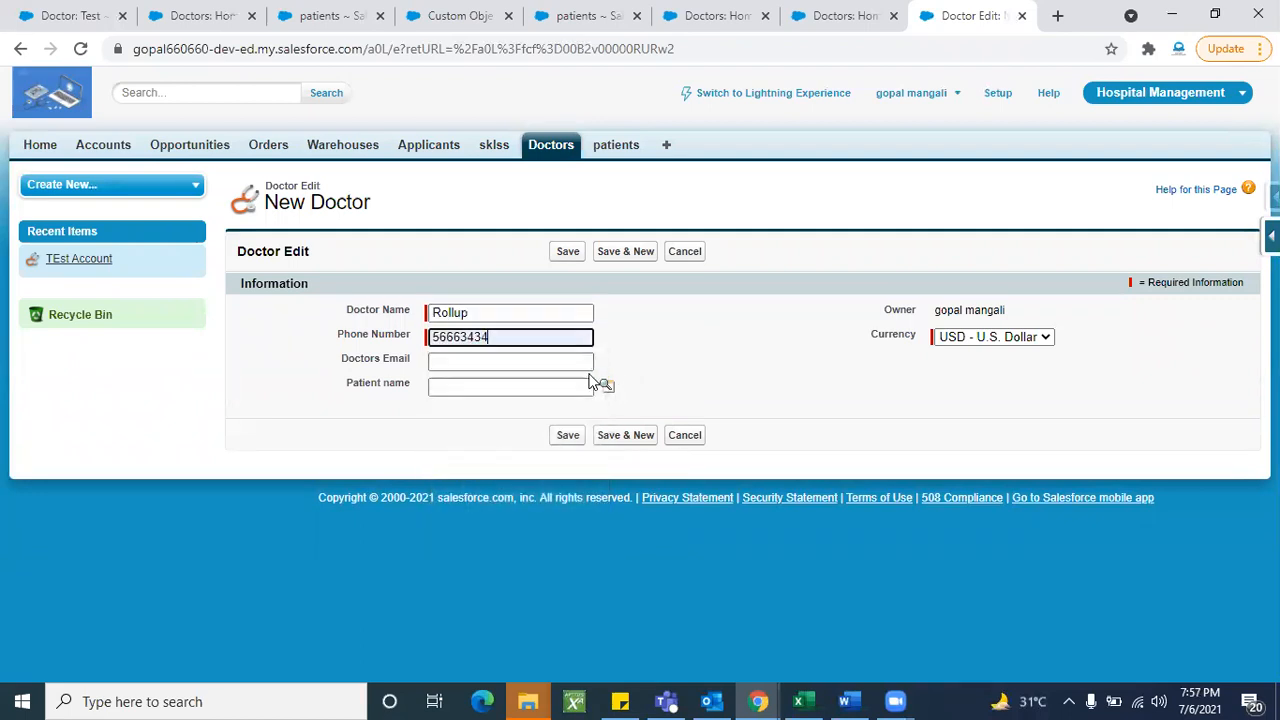
- Browse the empty Patient lookup, then open the patients page in a new tab
left_click(609, 387)
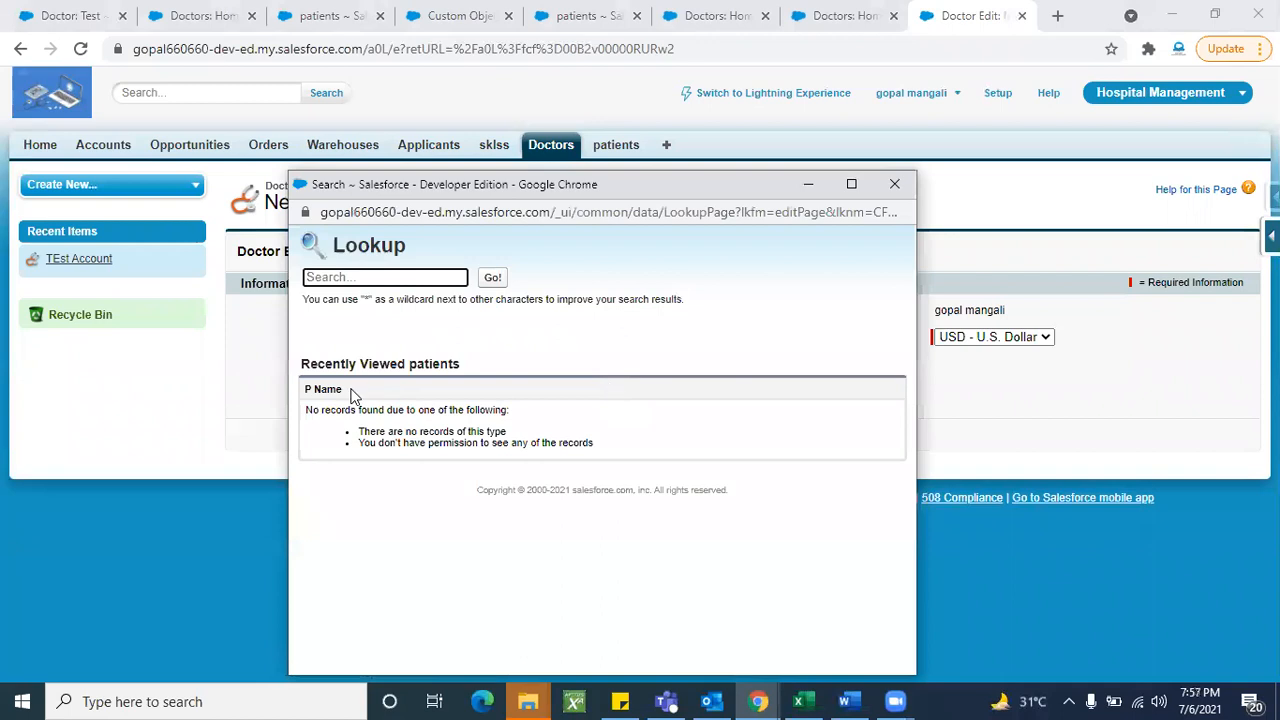
left_click(489, 288)
left_click(491, 283)
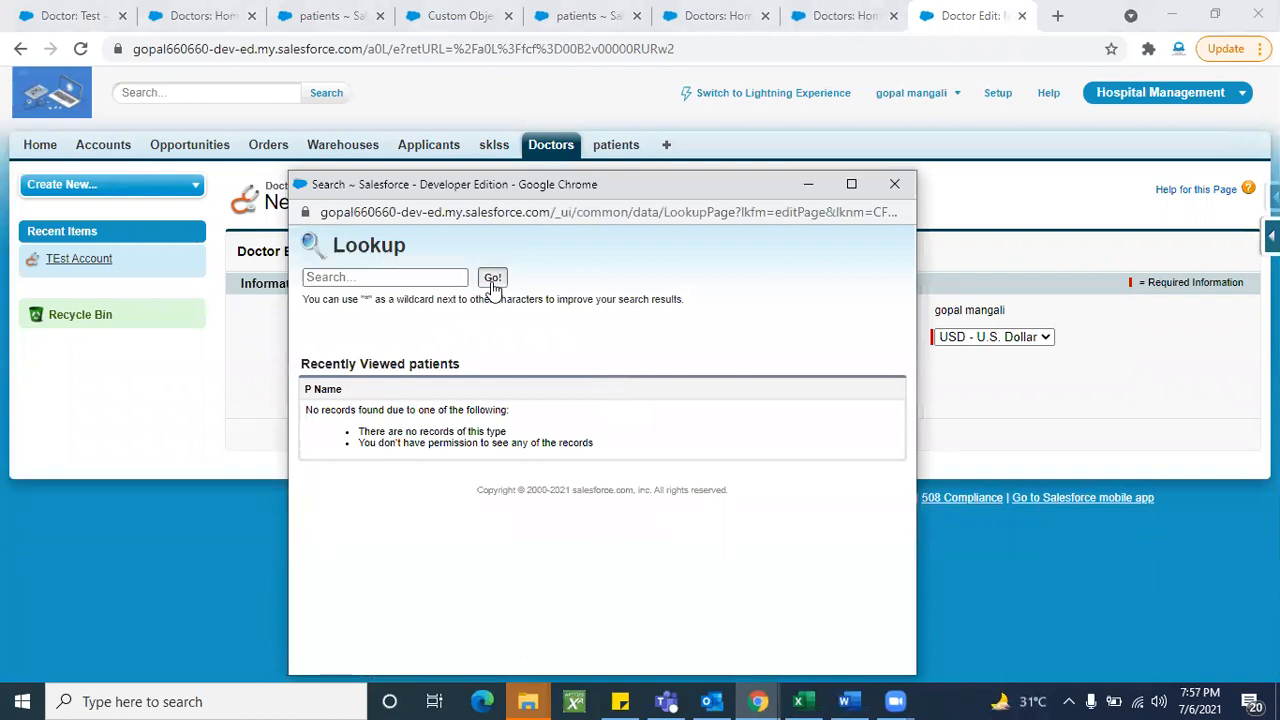
left_click(895, 183)
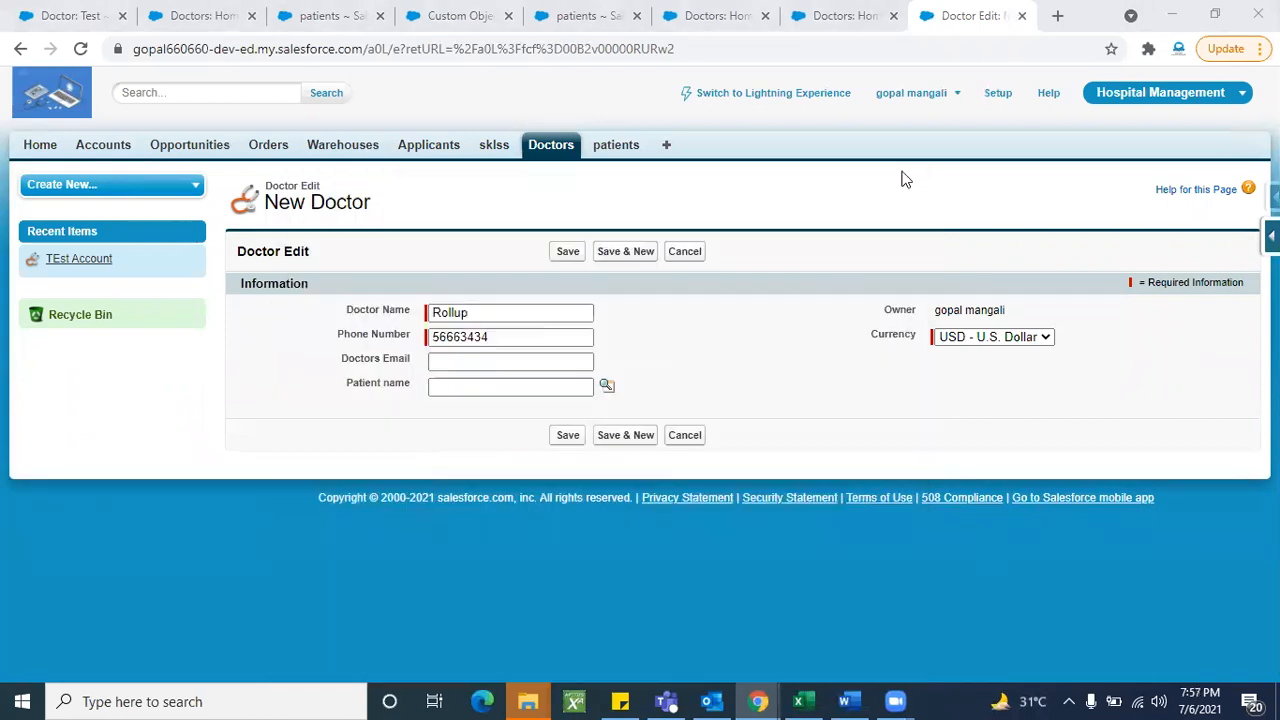
right_click(621, 146)
left_click(693, 156)
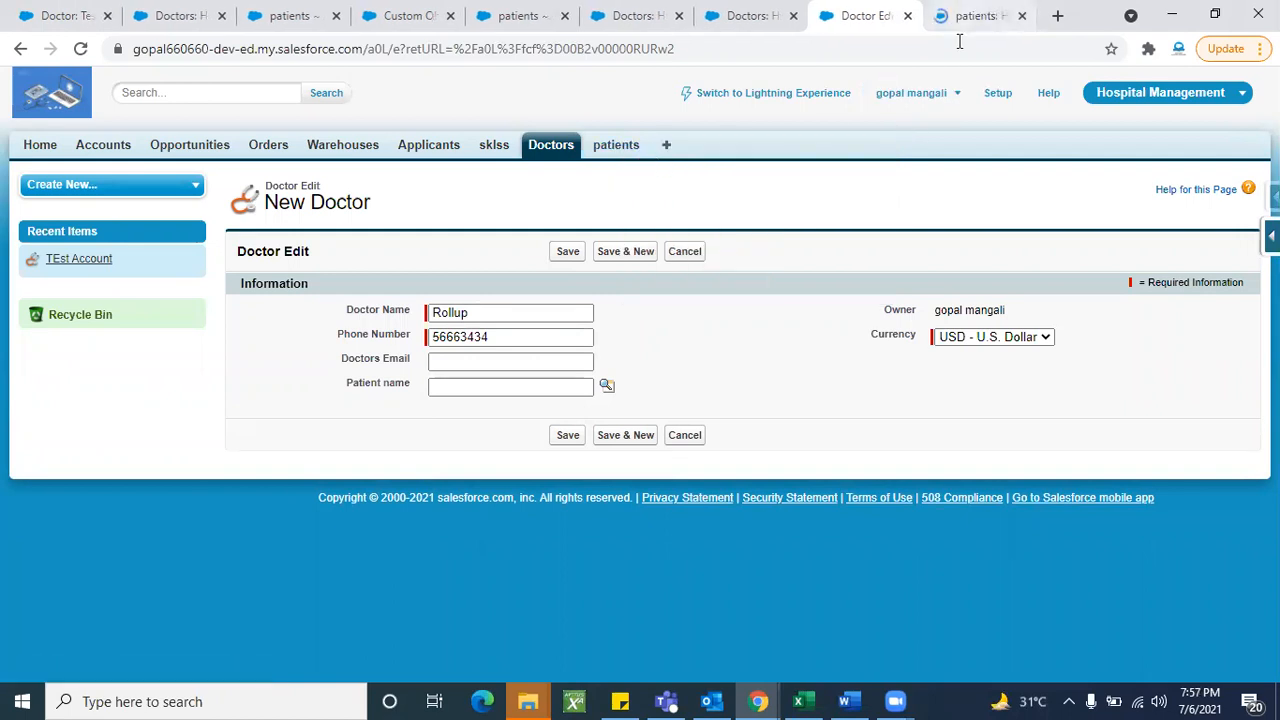
- Create patient Number of Users linked to doctor TEst Account
left_click(959, 17)
left_click(557, 288)
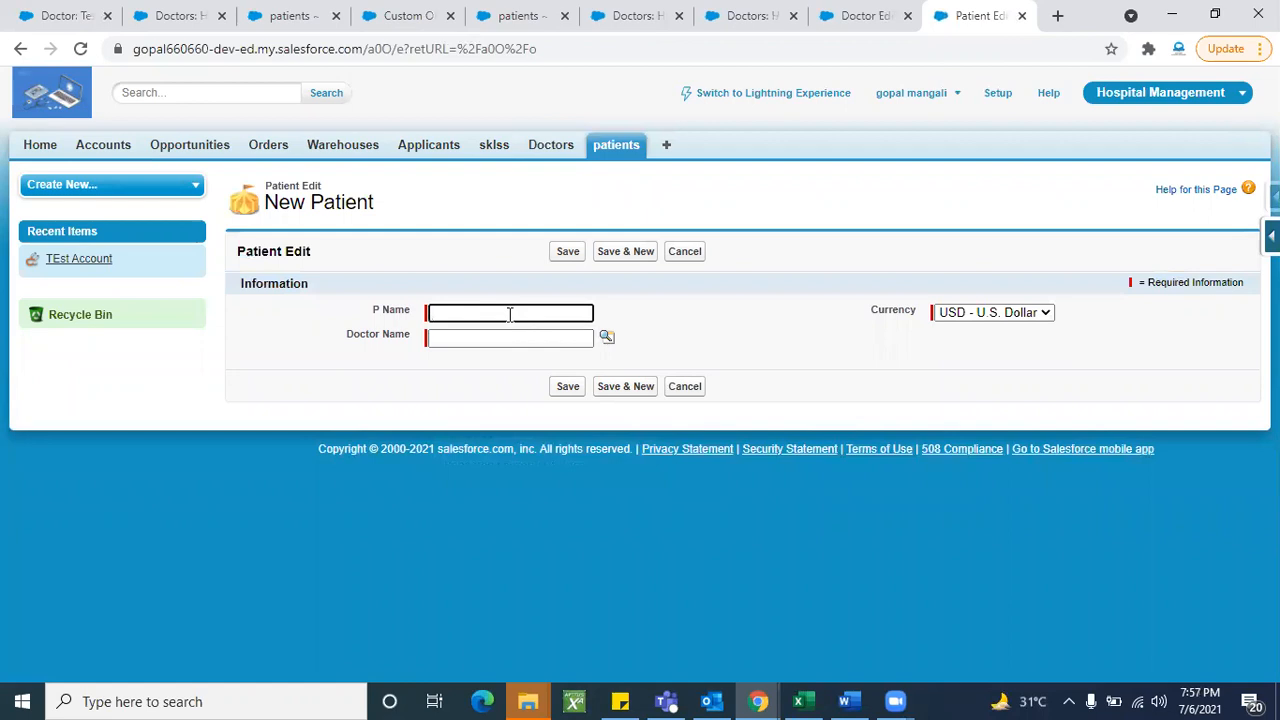
left_click(510, 314)
left_click(490, 384)
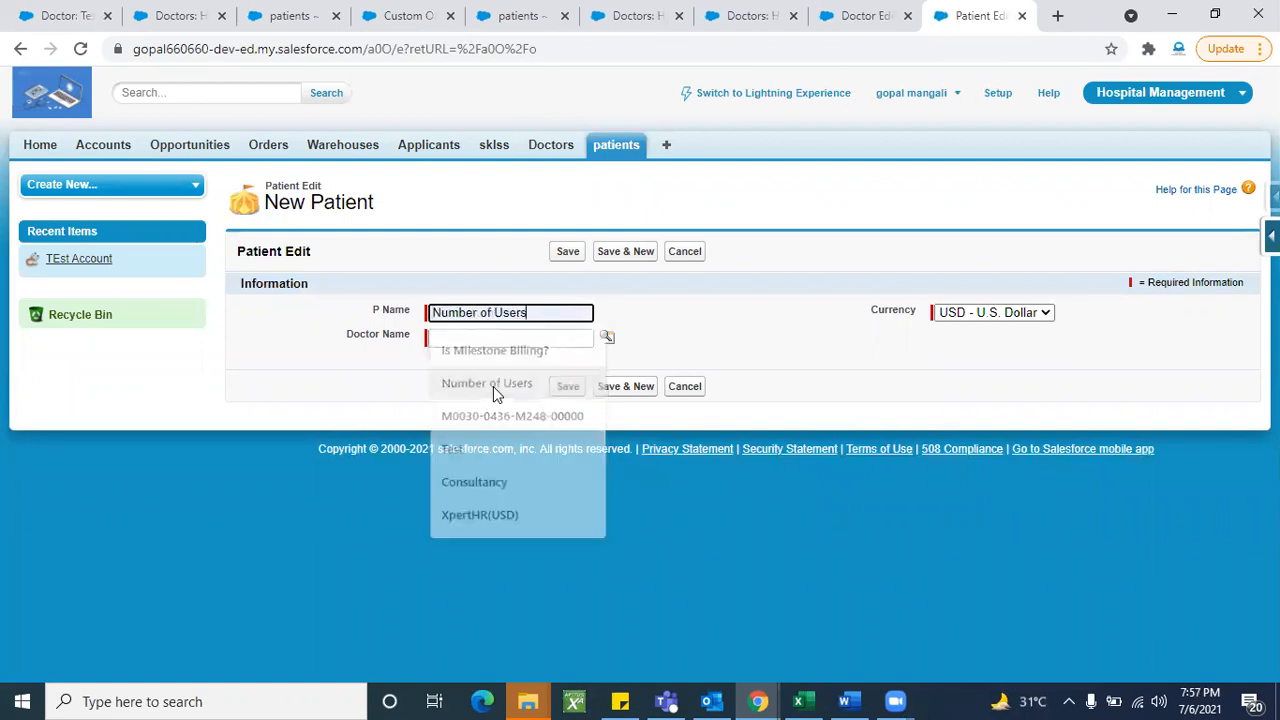
left_click(607, 341)
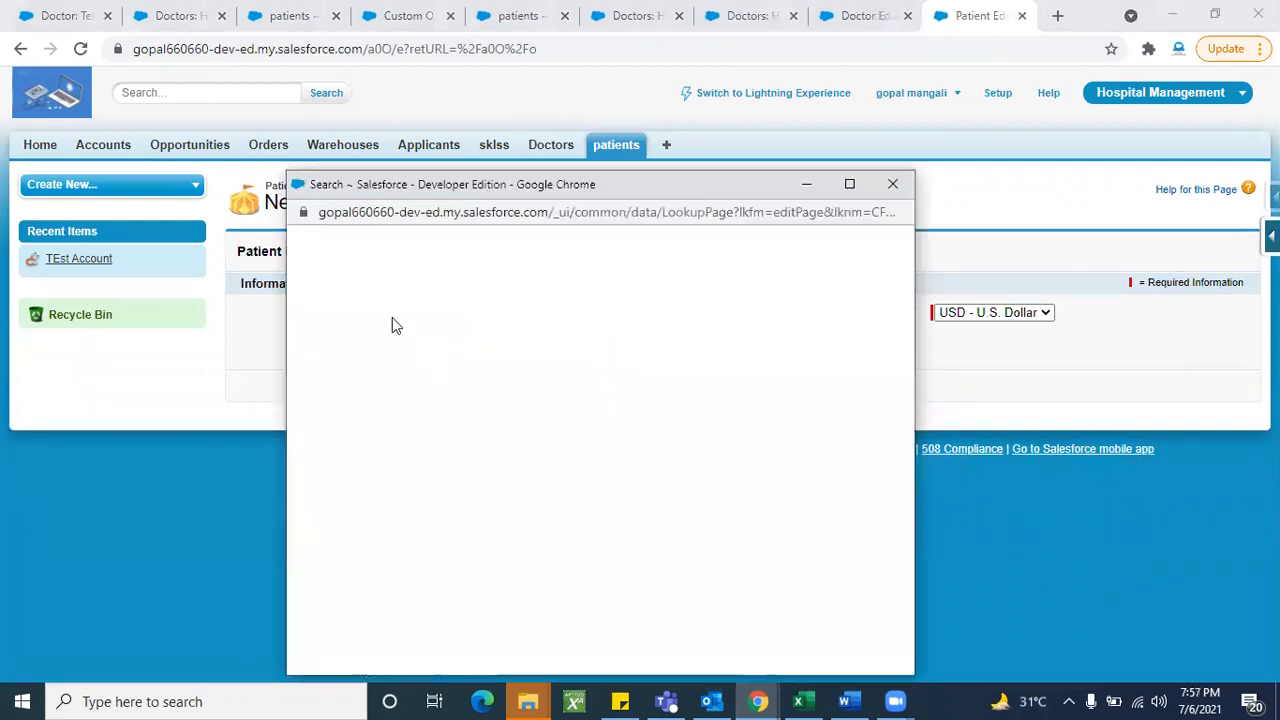
left_click(340, 410)
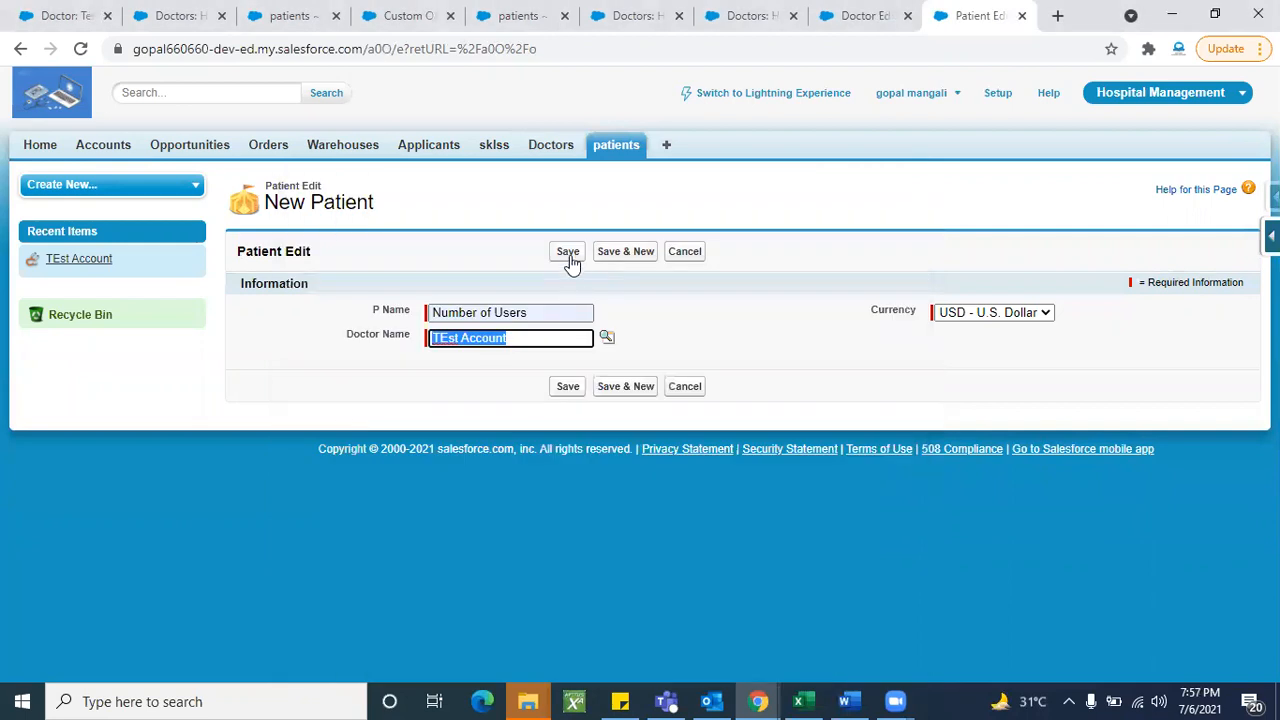
left_click(570, 255)
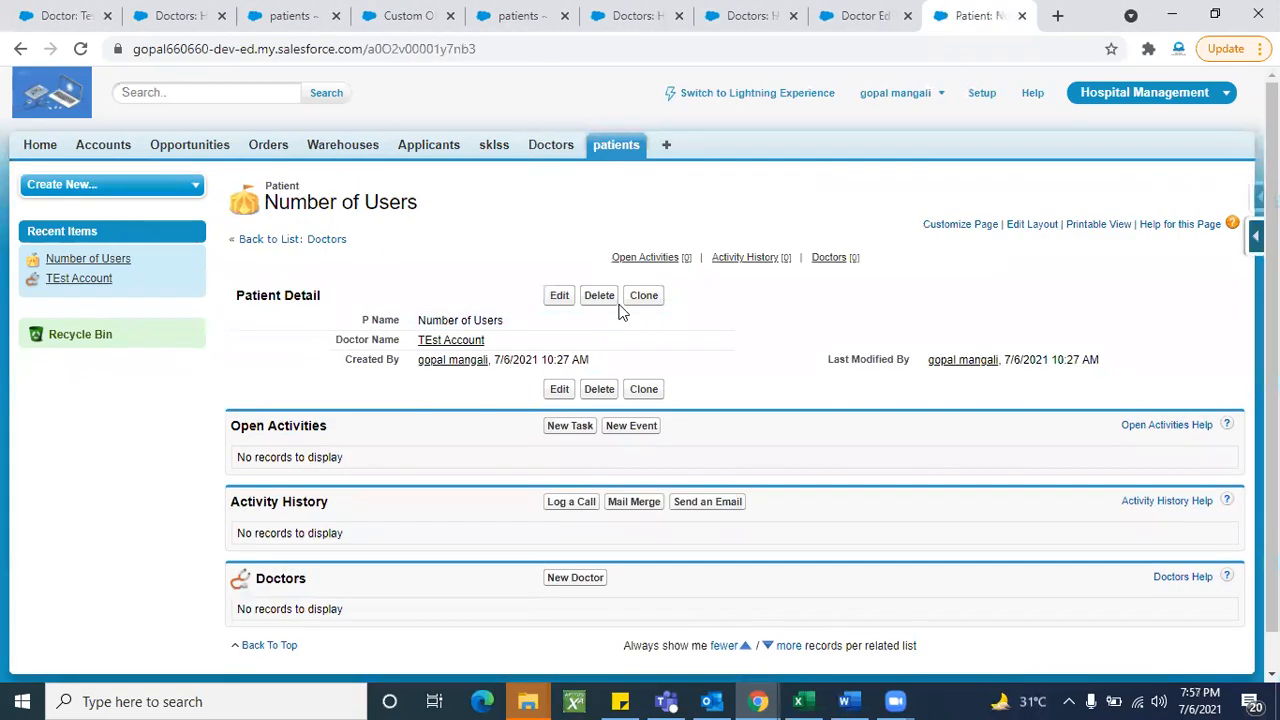
- Clone that patient, rename it to Number accounts, and save
left_click(645, 296)
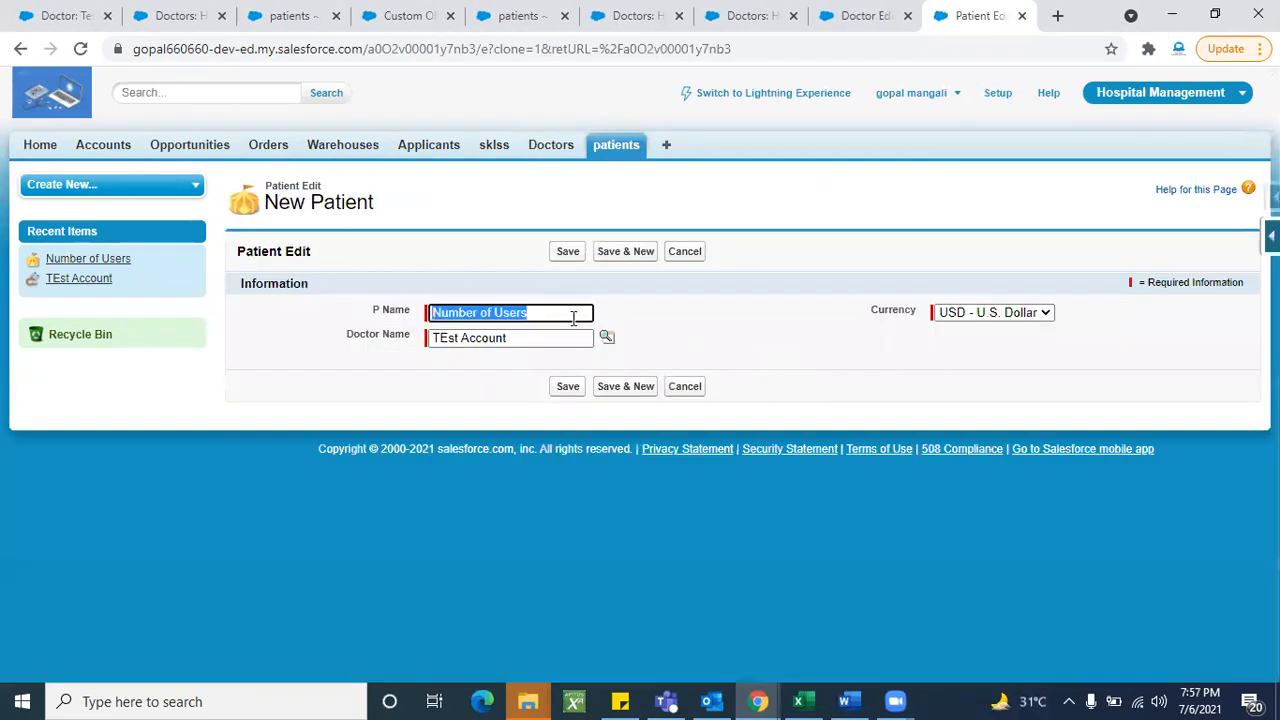
left_click(561, 313)
key("BackSpace")
key("BackSpace")
key("BackSpace")
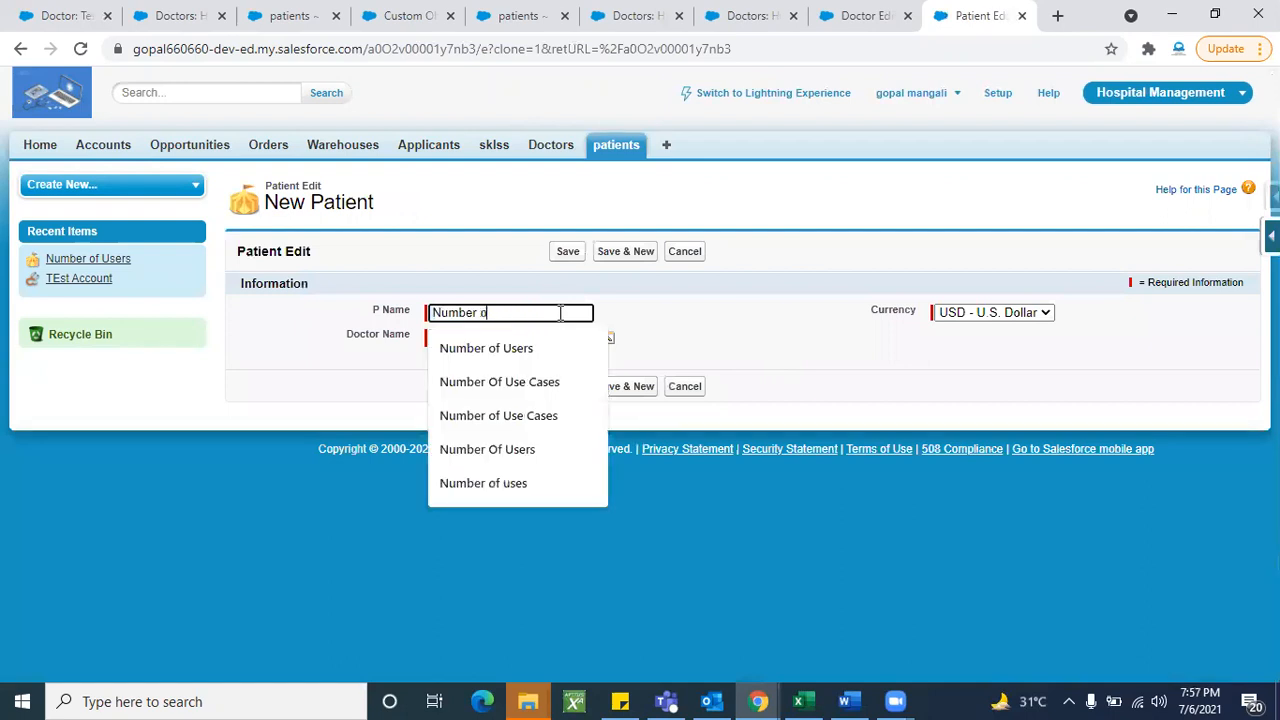
type("accounts")
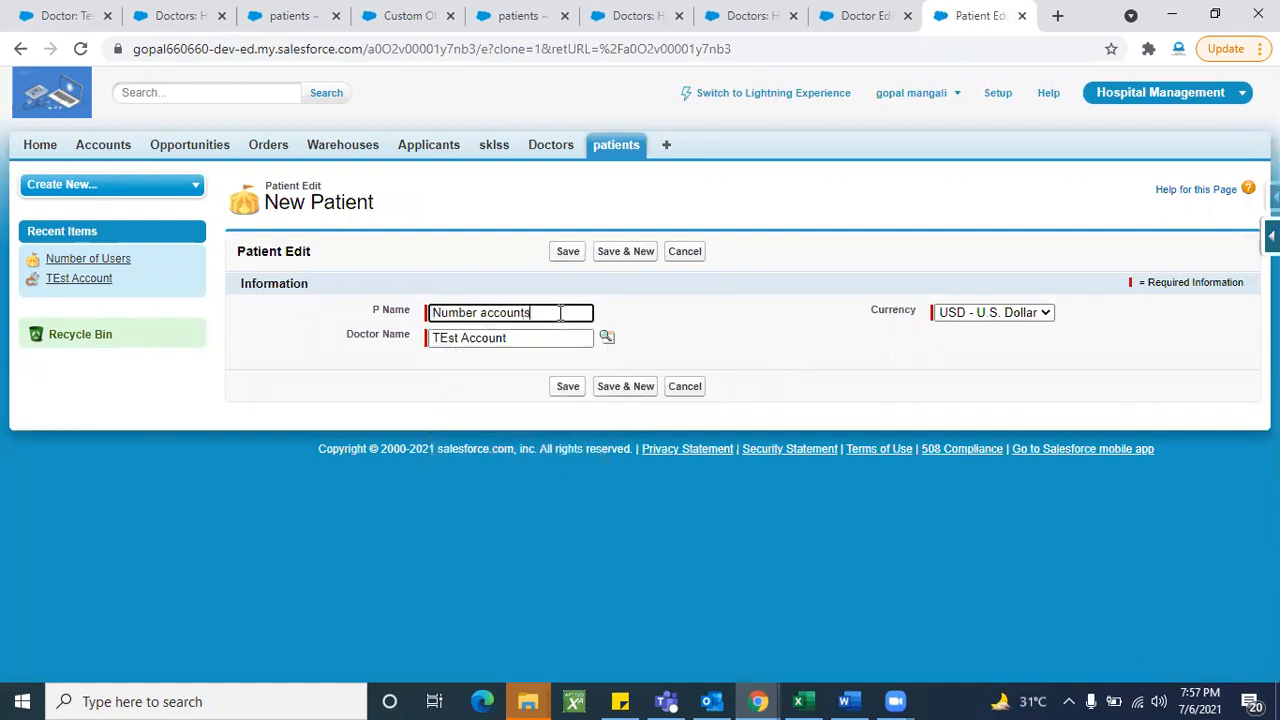
left_click(683, 330)
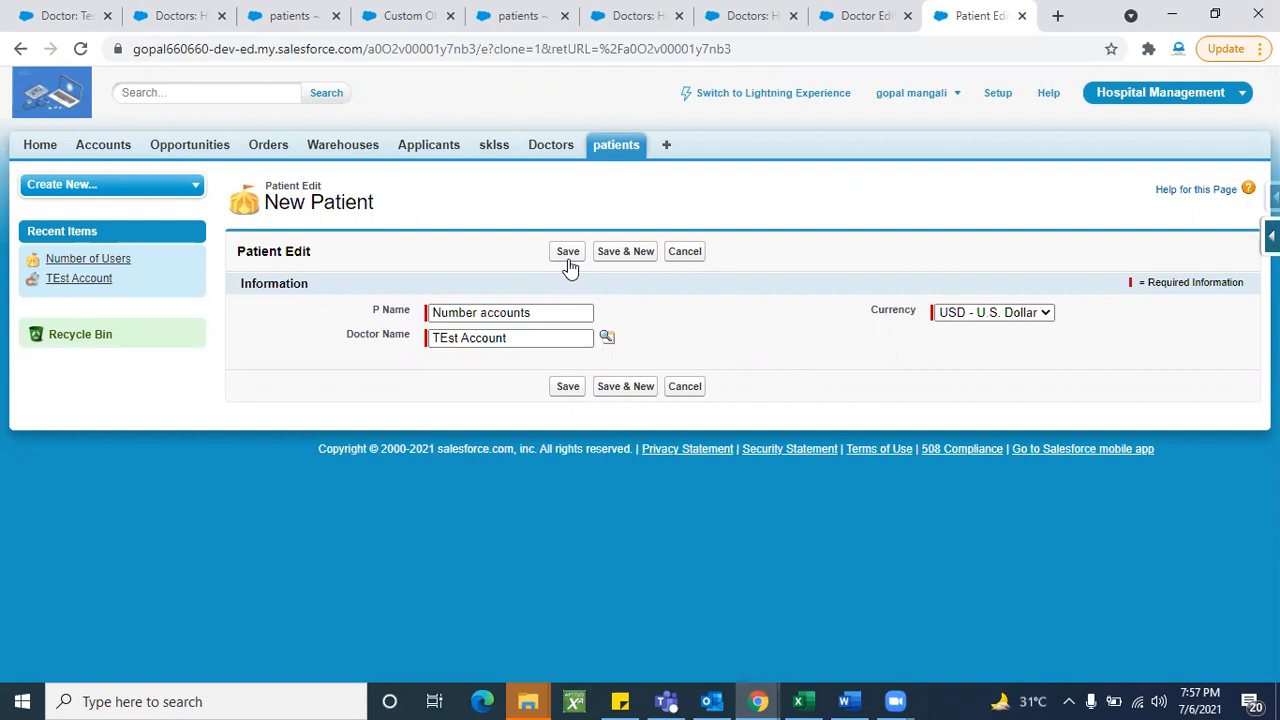
left_click(567, 258)
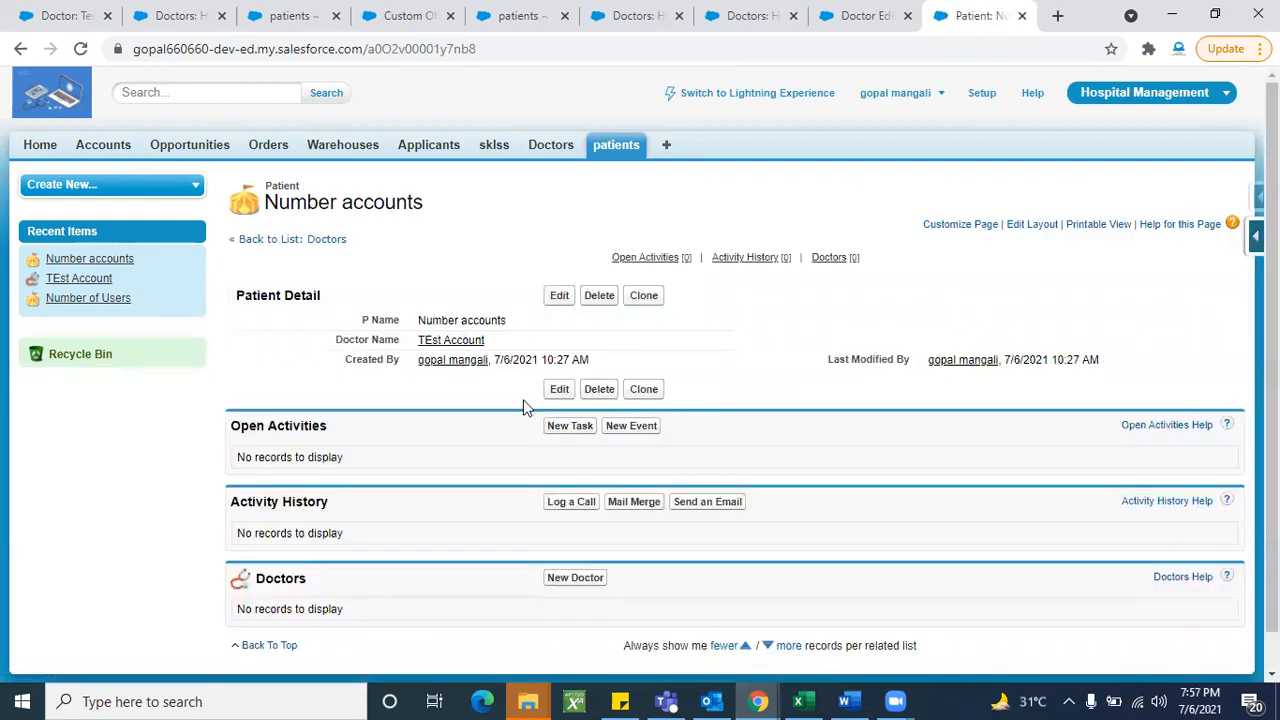
- Check TEst Account's record showing Count 2, then return to the New Doctor form
left_click(450, 340)
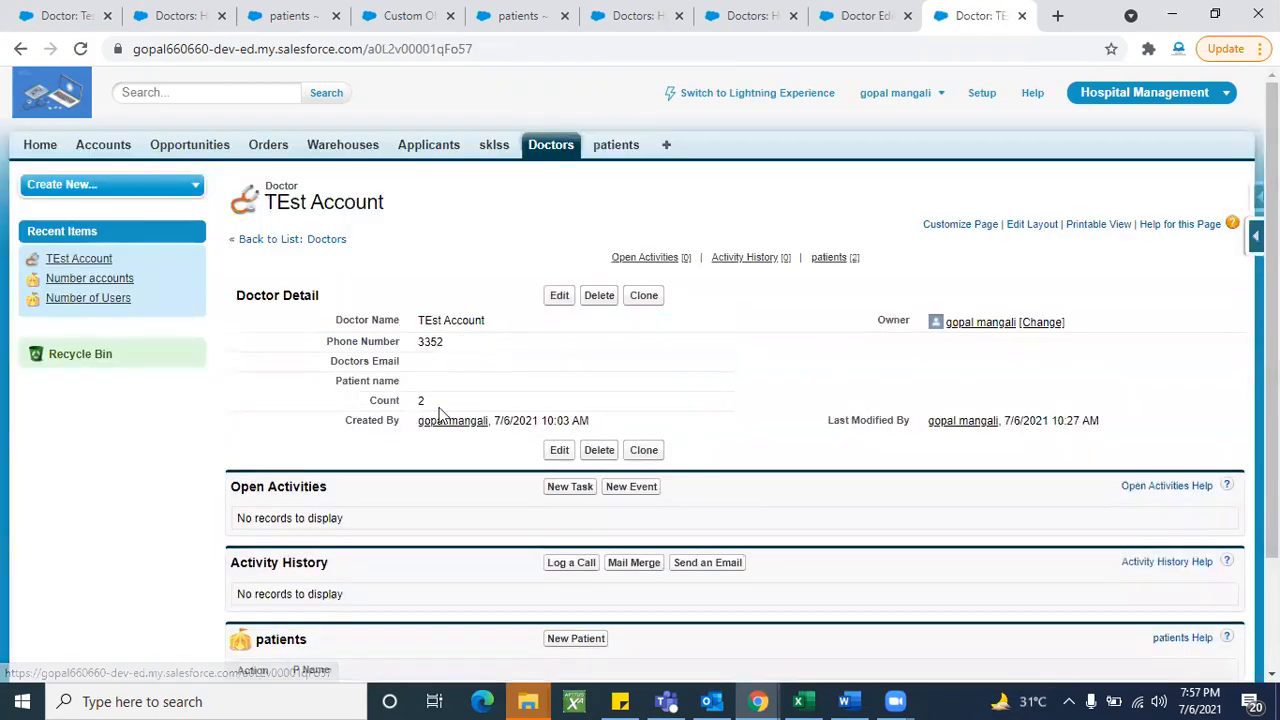
scroll(434, 531, "down", 3)
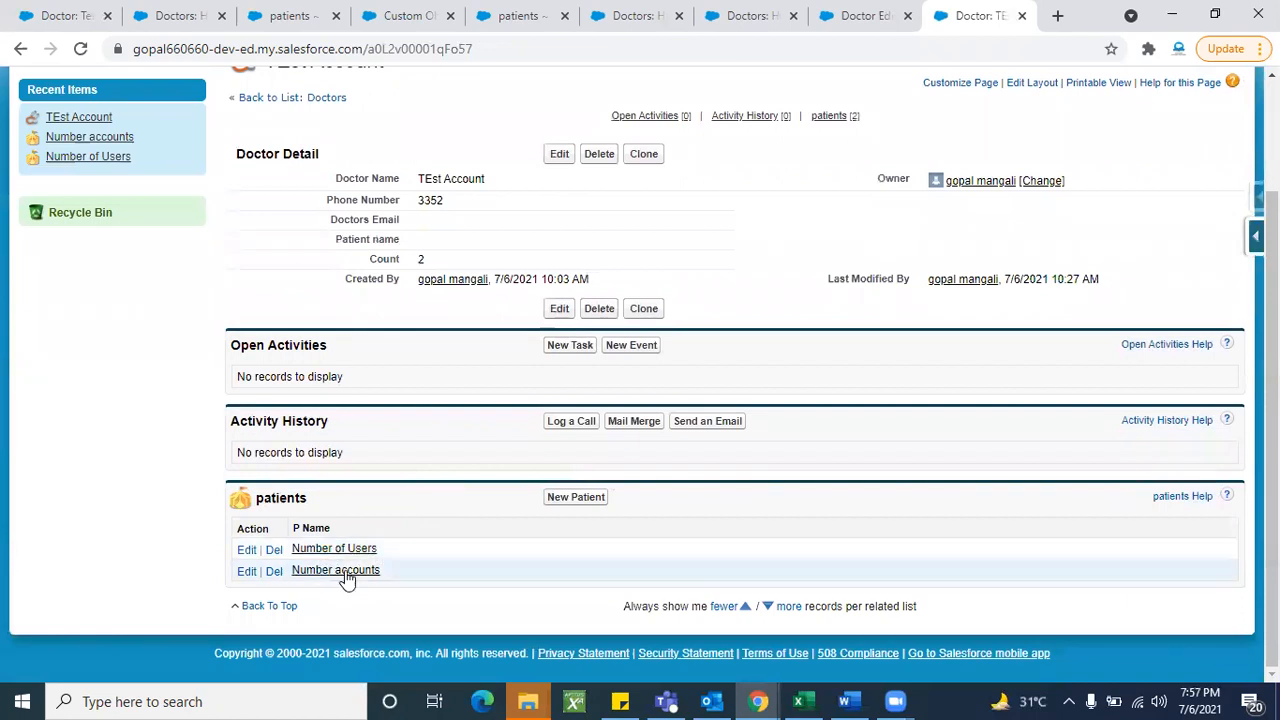
scroll(748, 345, "up", 2)
left_click(845, 22)
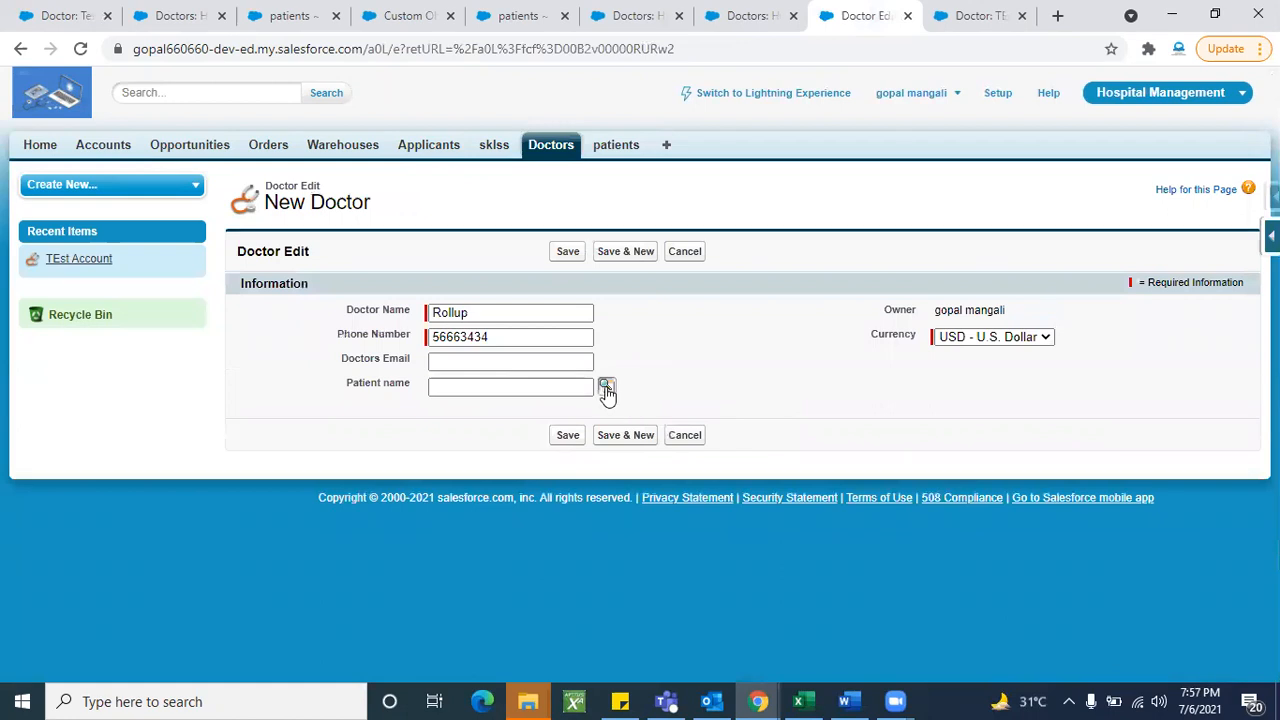
- Link patient Number accounts to doctor Rollup and save the record
left_click(605, 386)
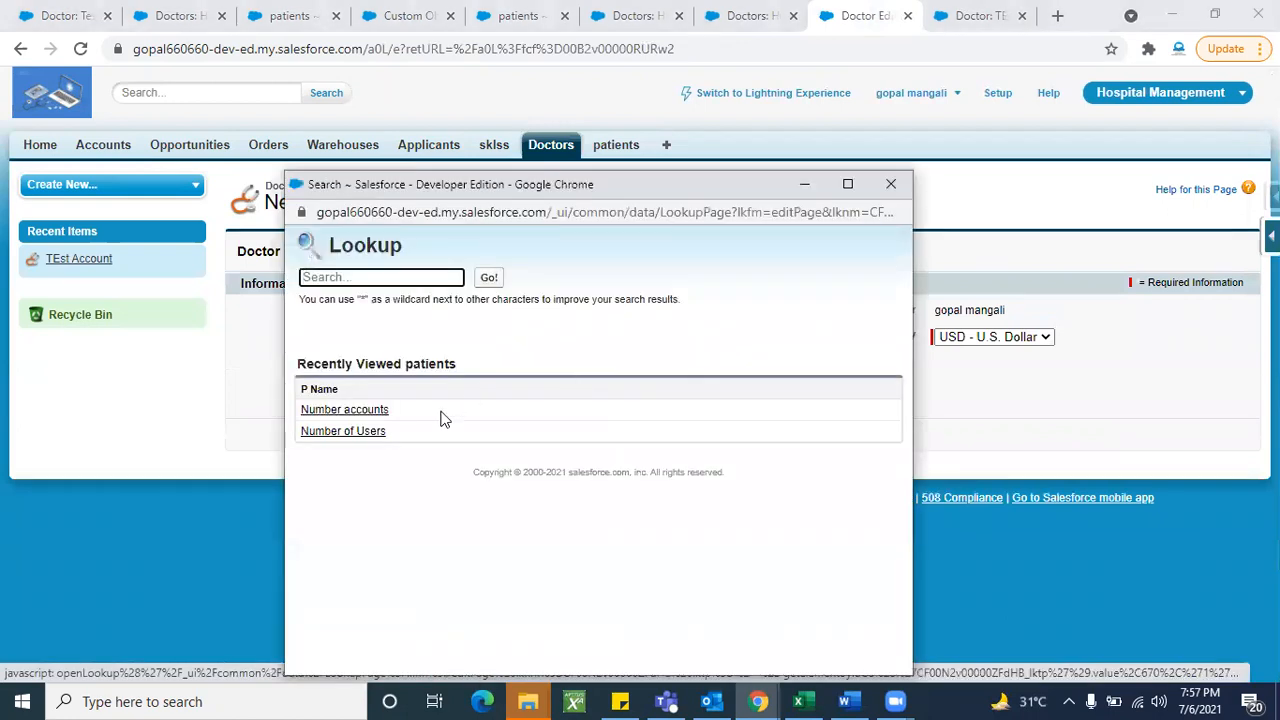
left_click(349, 411)
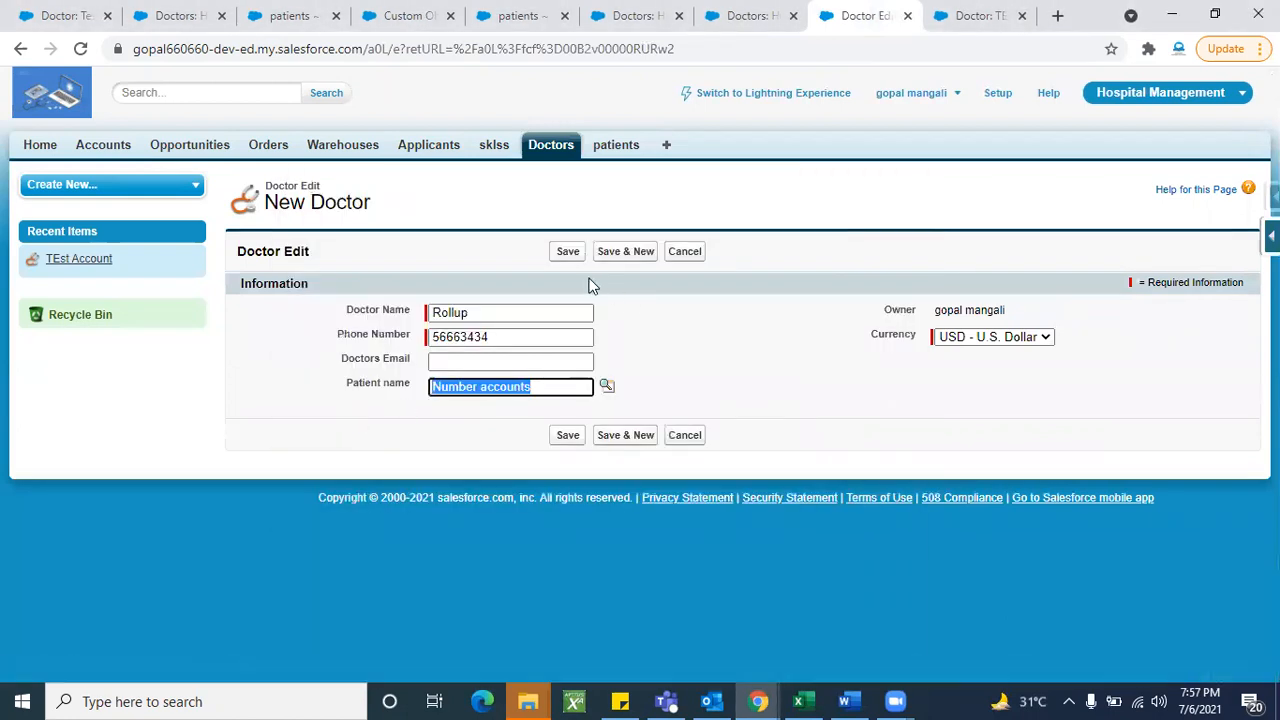
left_click(567, 252)
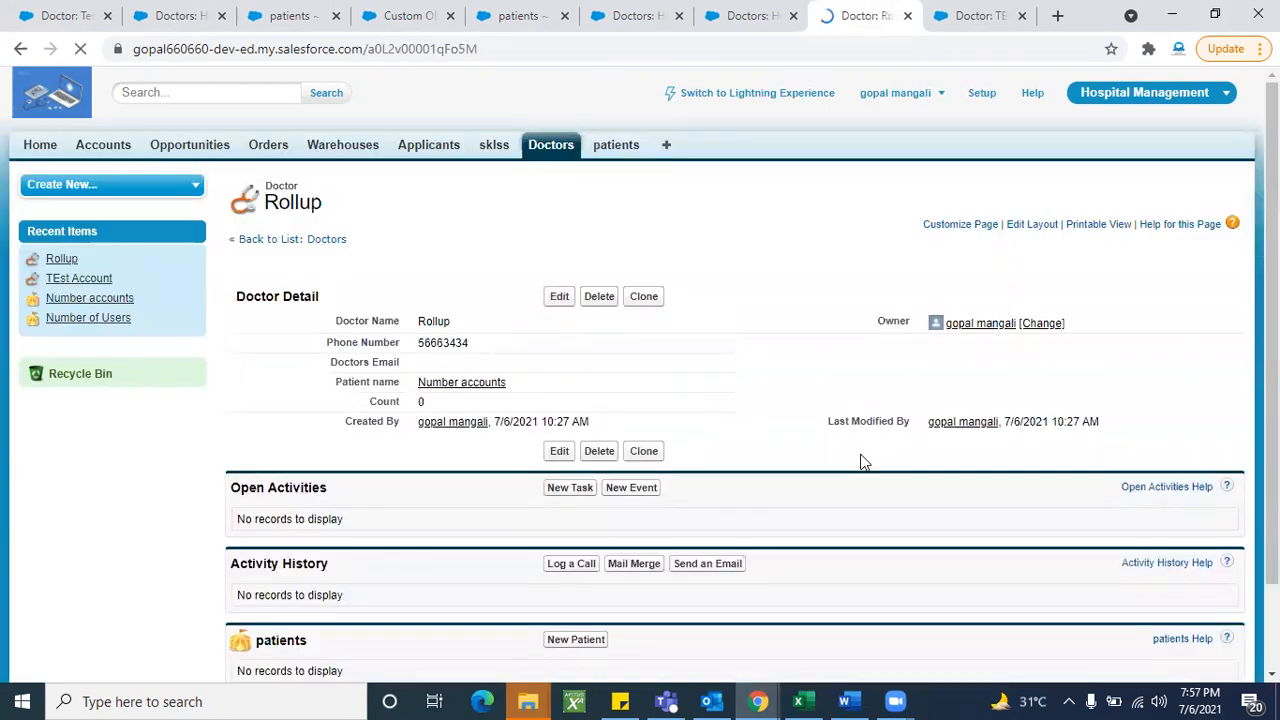
scroll(758, 409, "down", 1)
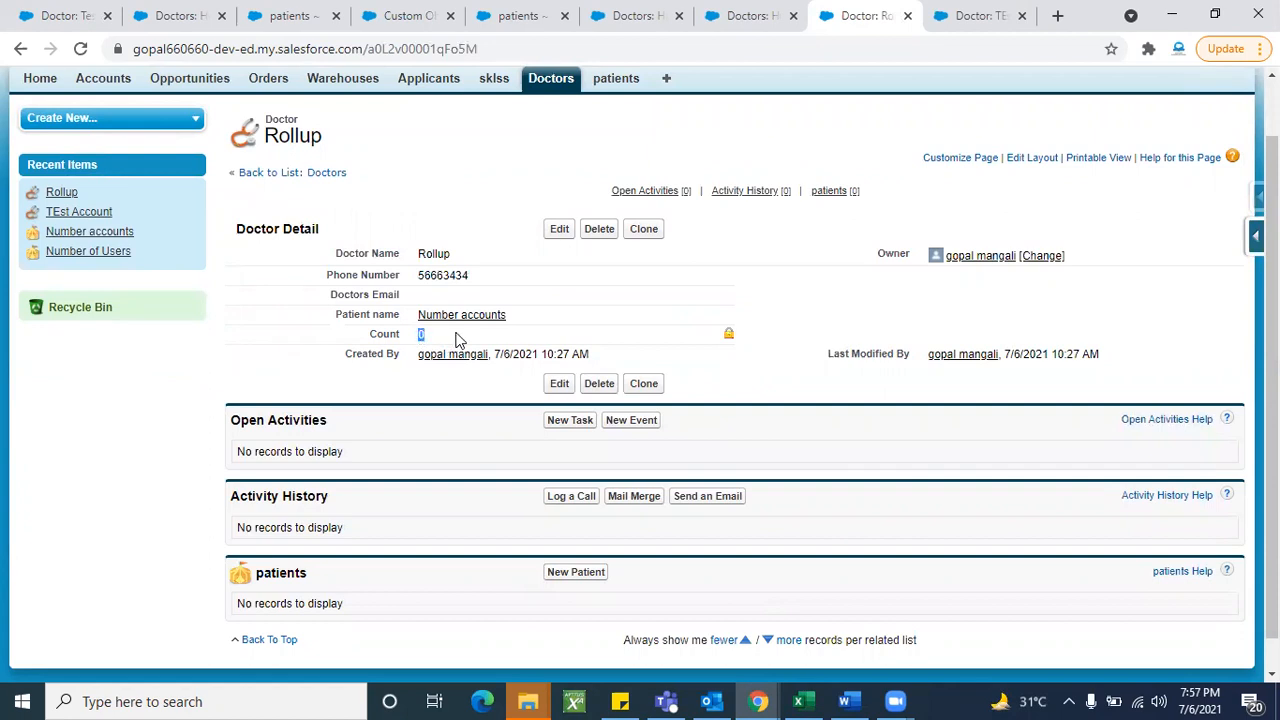
left_click(473, 341)
scroll(760, 371, "up", 1)
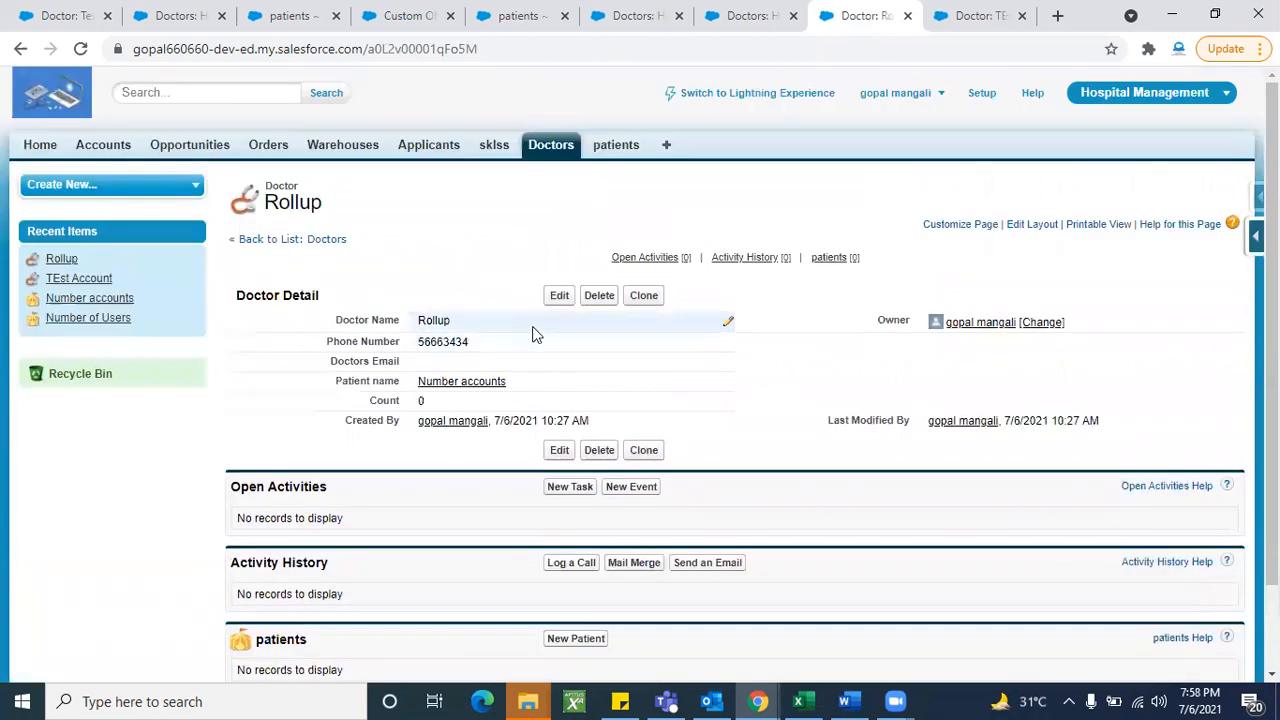
- Open the Number accounts patient, then the Rollup doctor from its list
mouse_move(458, 386)
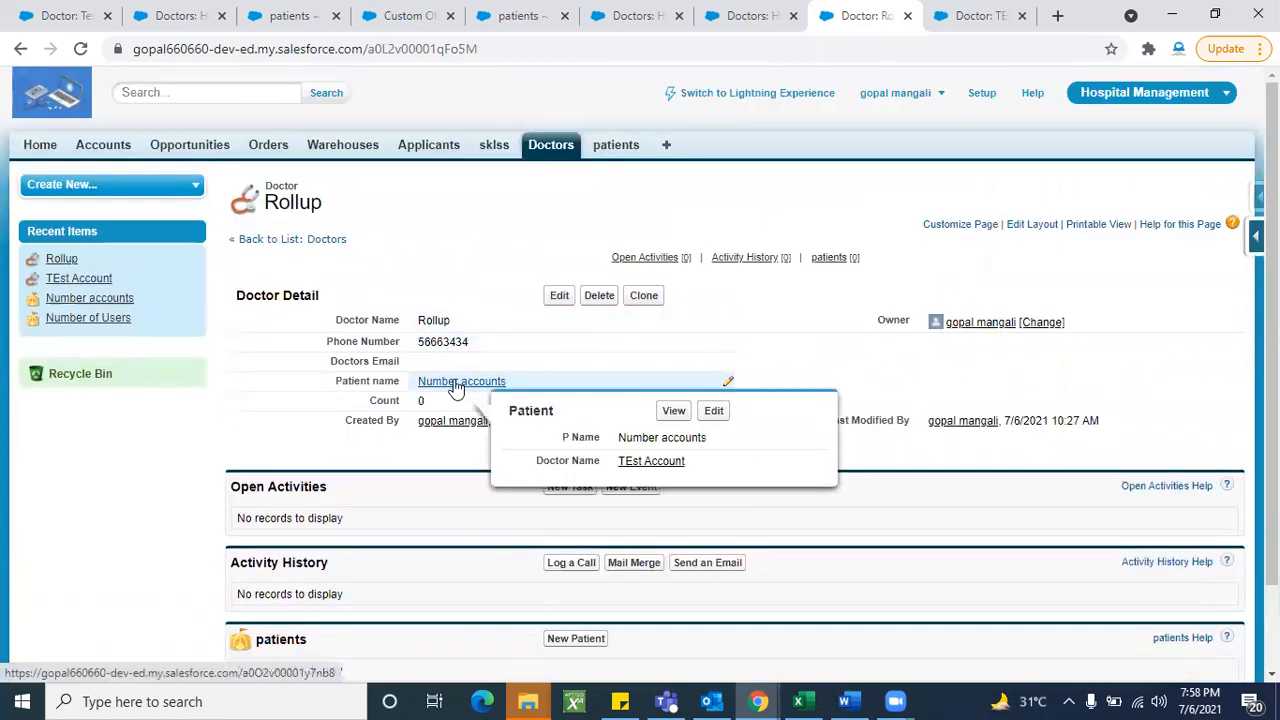
left_click(456, 383)
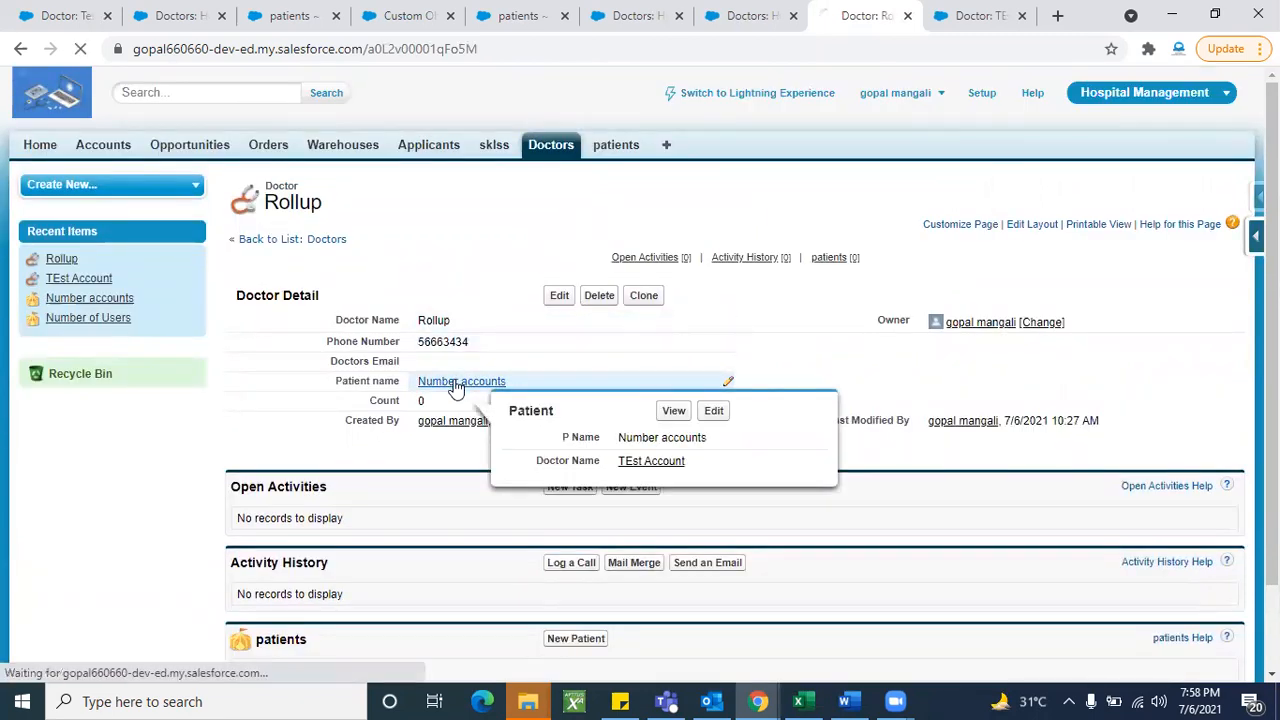
scroll(430, 490, "down", 1)
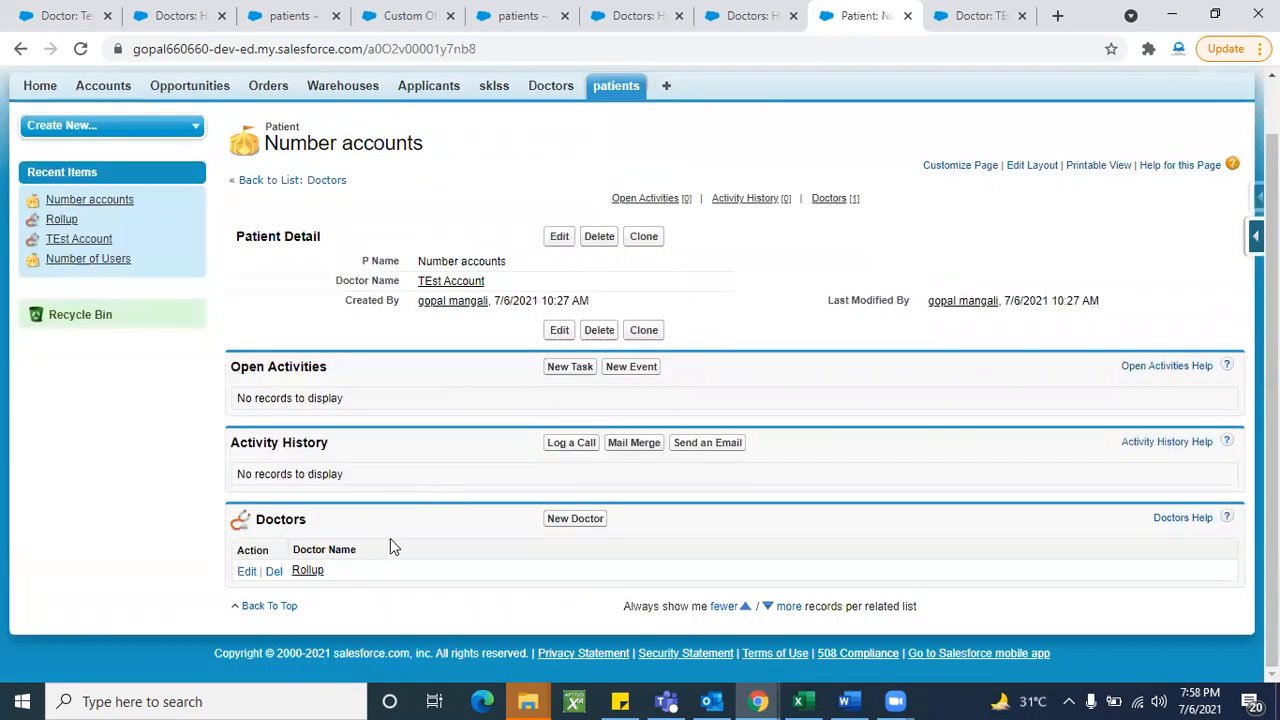
left_click(309, 572)
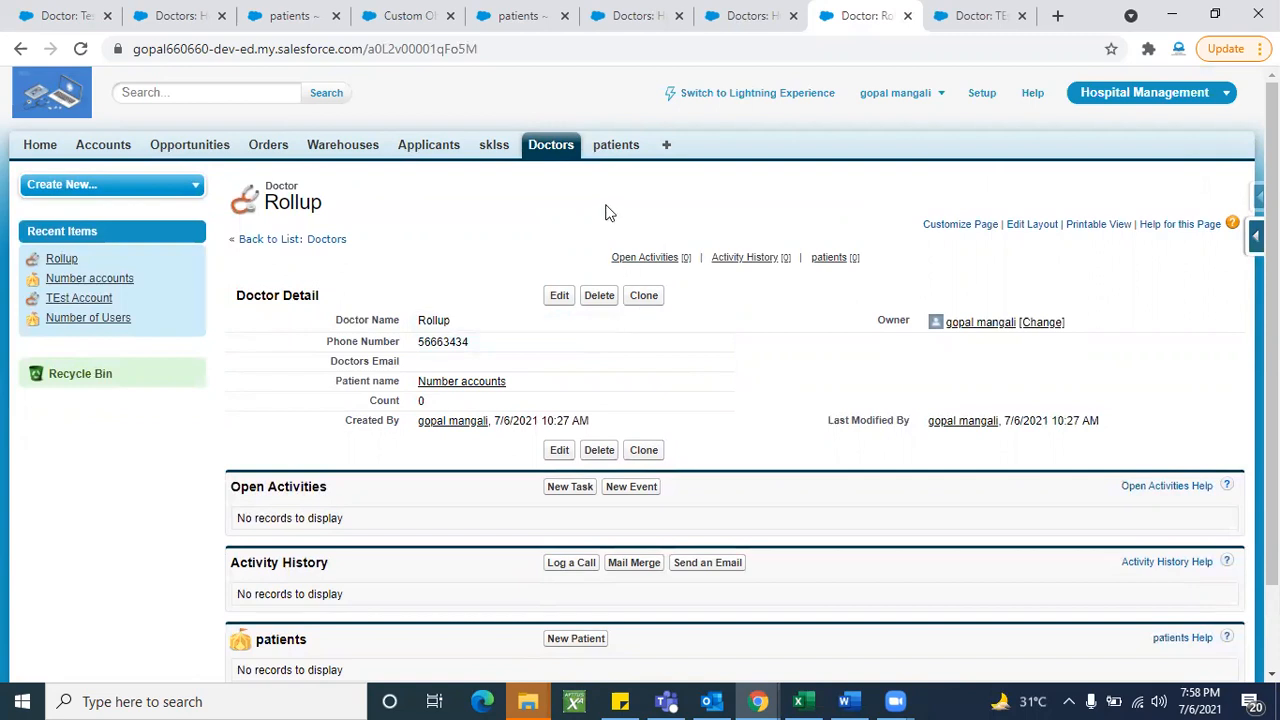
- Create doctor Number of Users with the saved phone number and patient Number accounts
left_click(556, 157)
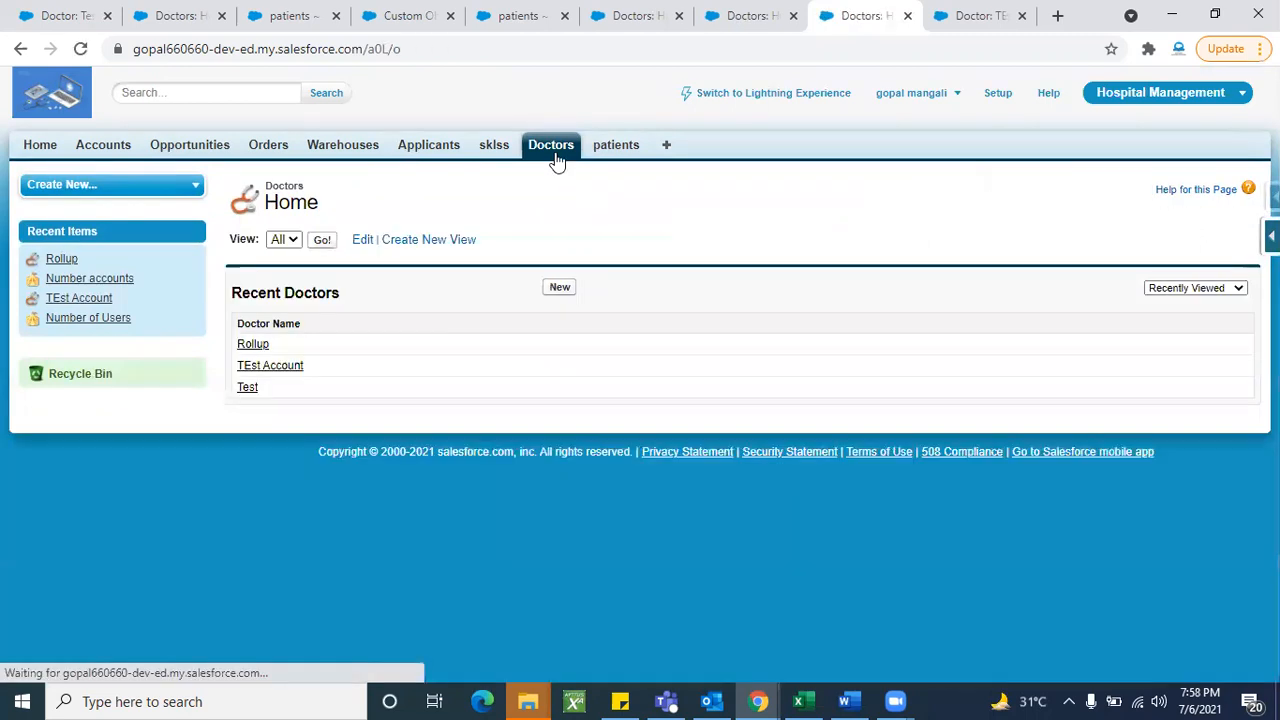
left_click(560, 288)
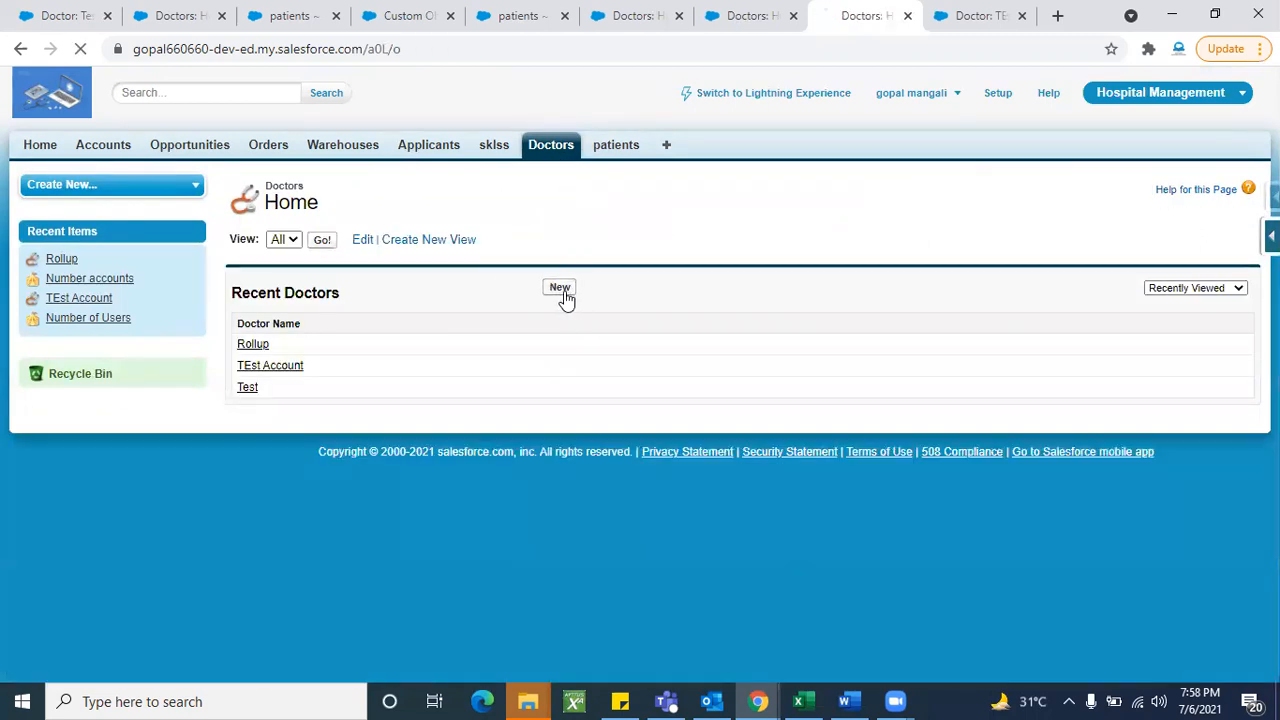
left_click(606, 385)
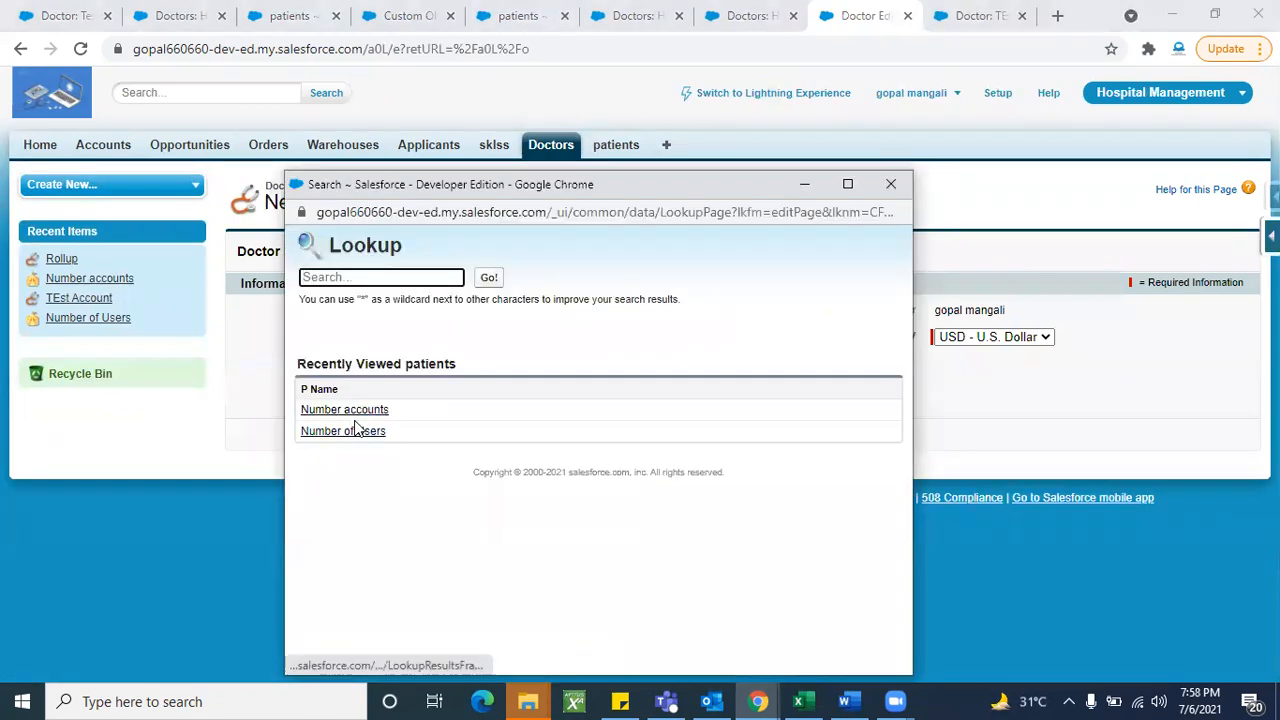
left_click(355, 411)
left_click(553, 311)
left_click(486, 384)
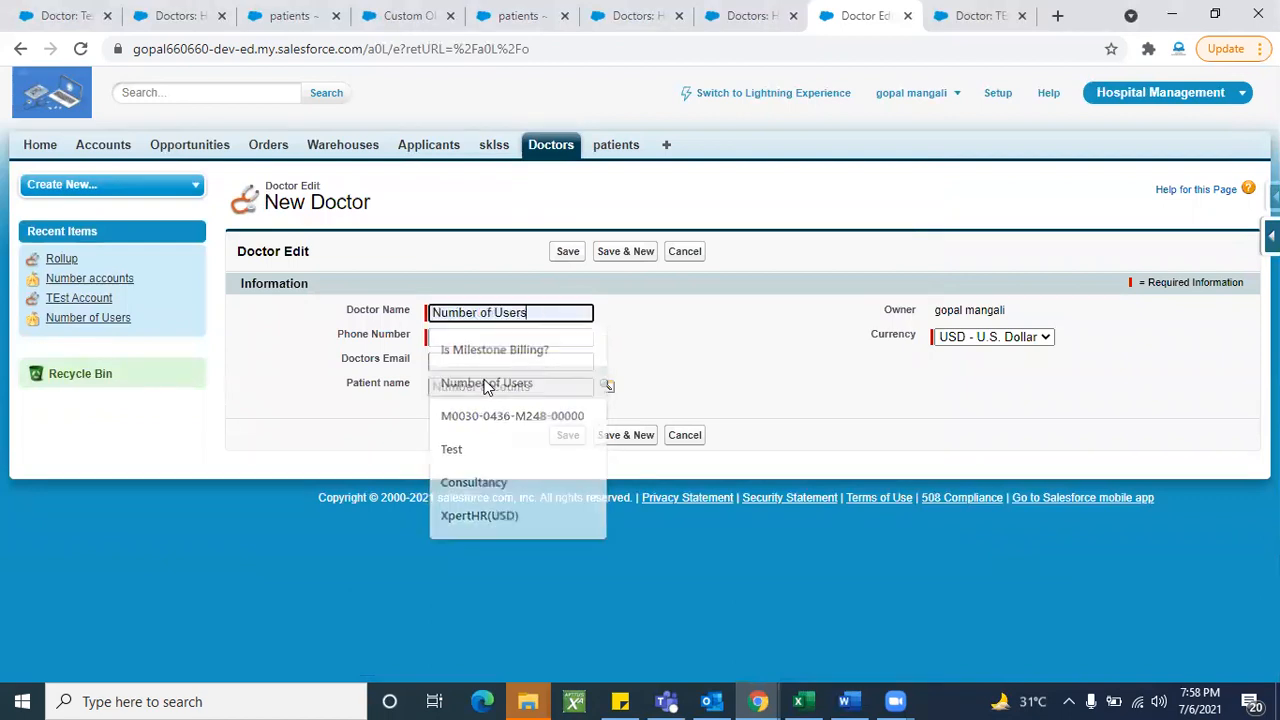
left_click(471, 337)
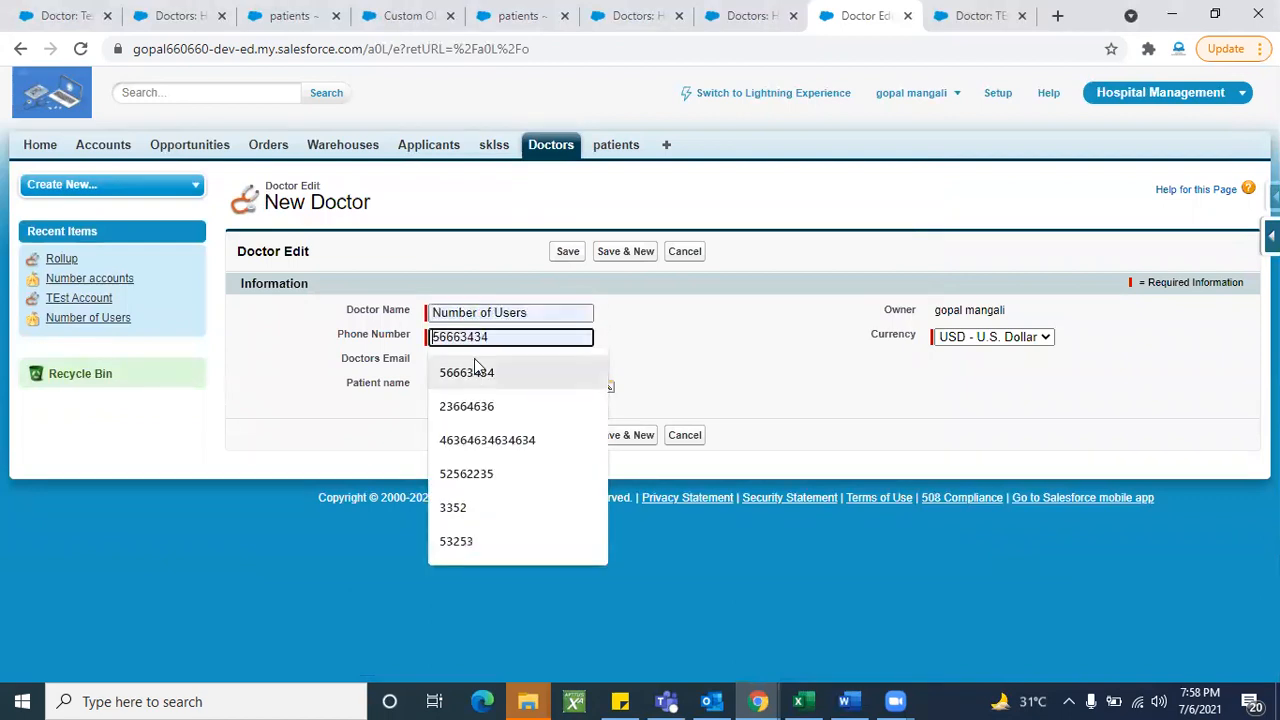
left_click(476, 374)
left_click(567, 251)
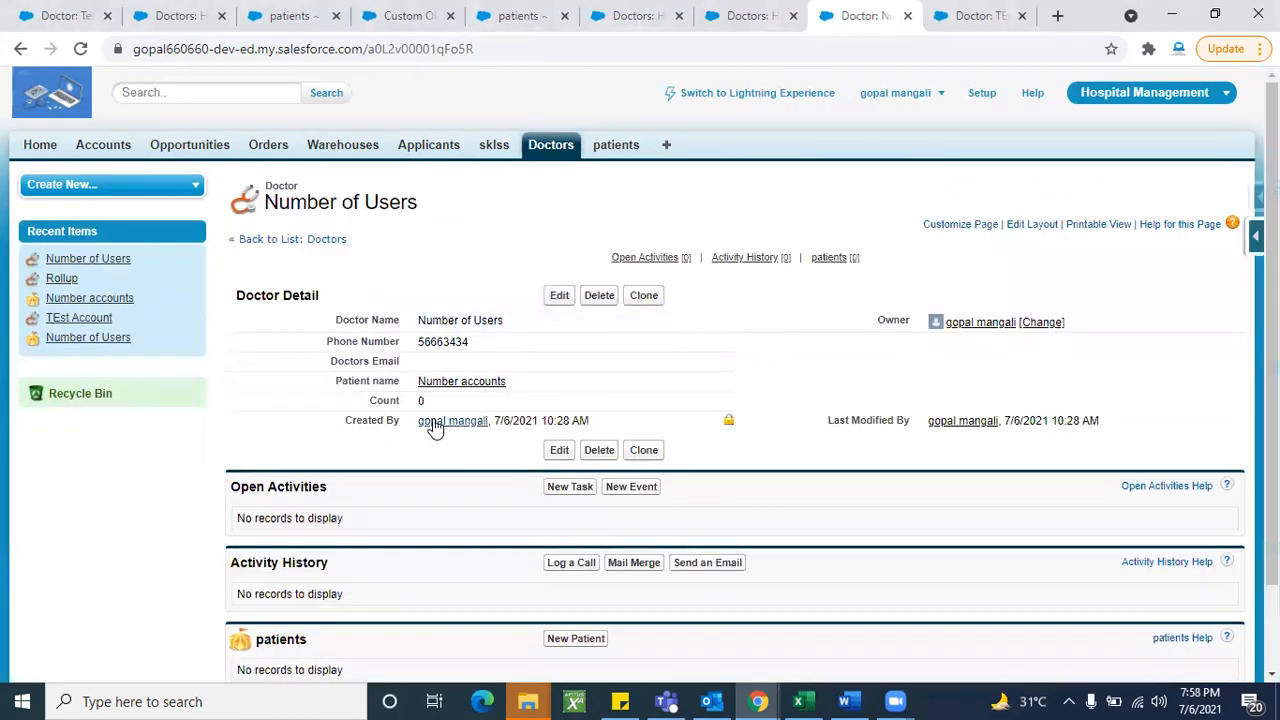
- Open the Number accounts patient record from the new doctor
scroll(395, 574, "down", 2)
scroll(431, 525, "up", 2)
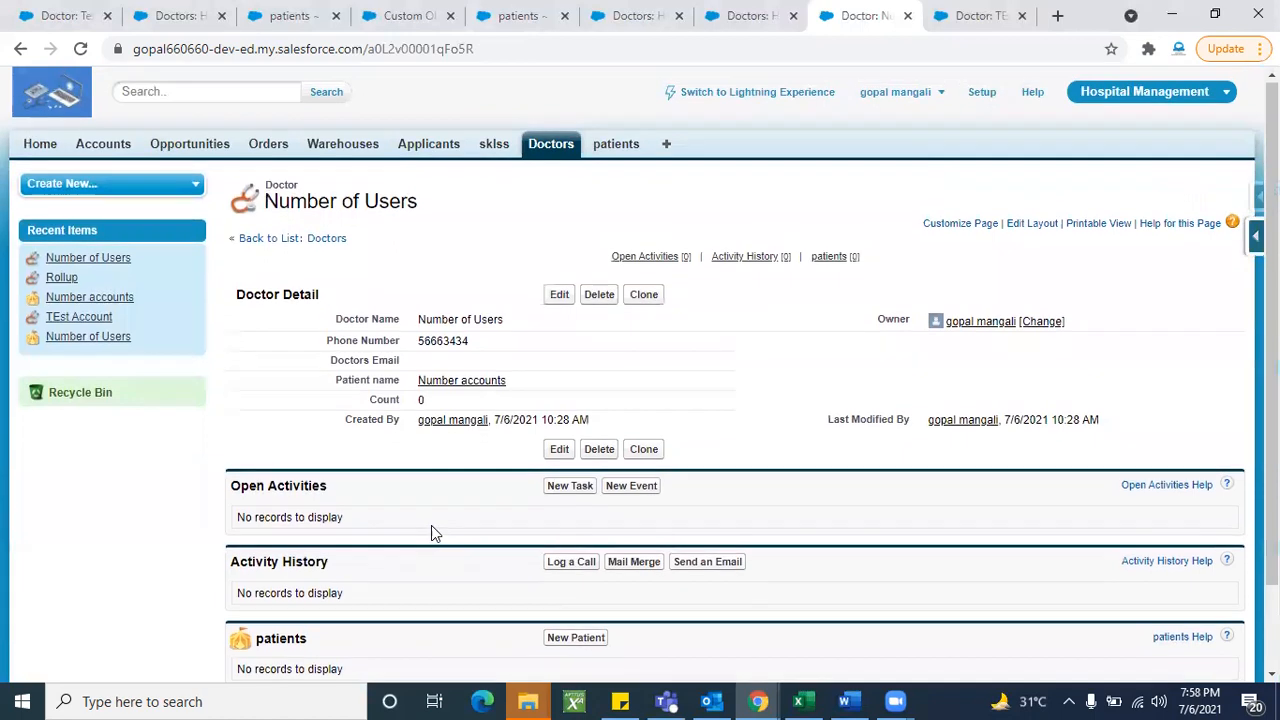
left_click(456, 387)
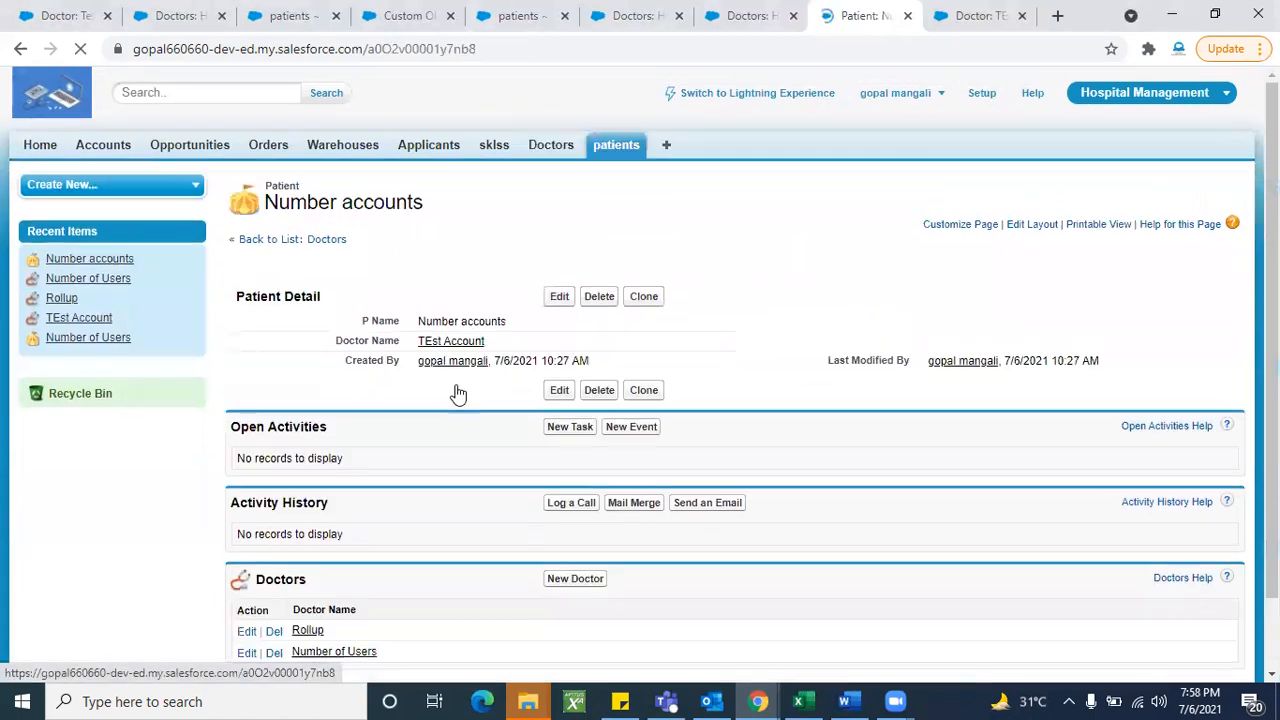
- Clone patient Number accounts as Number accounts111 and save it
scroll(443, 625, "down", 2)
scroll(378, 454, "up", 2)
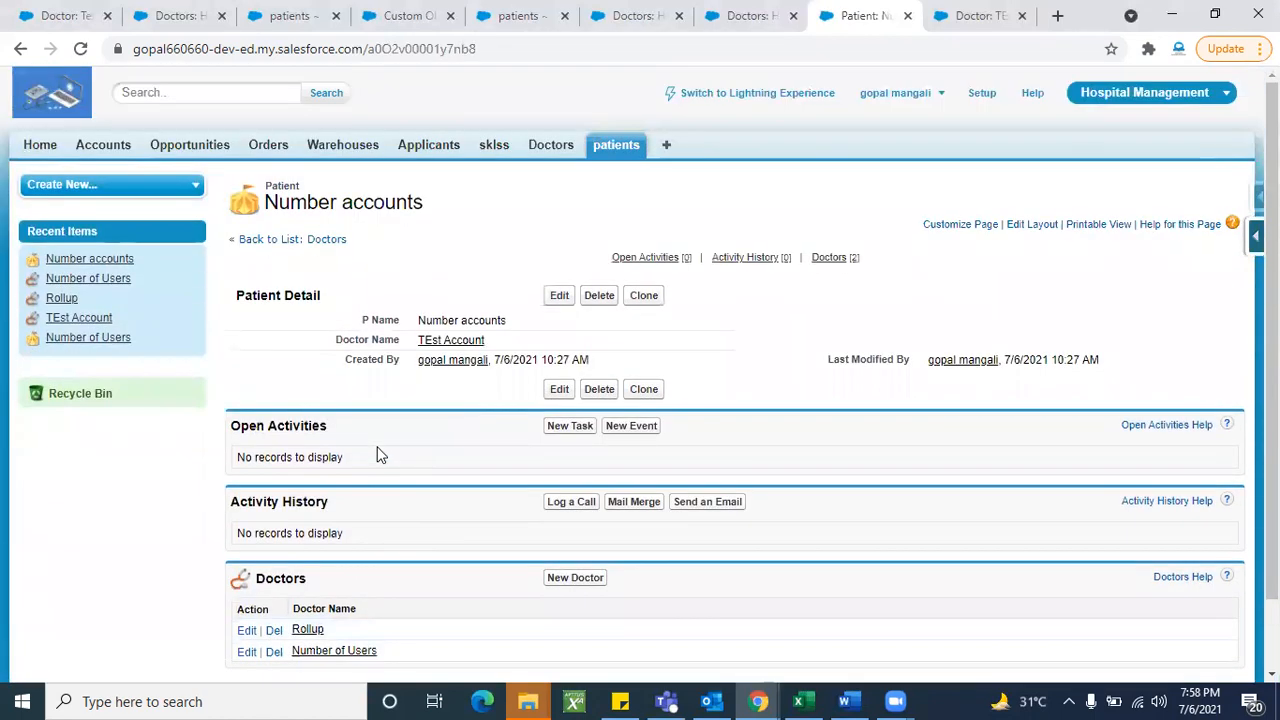
left_click(643, 295)
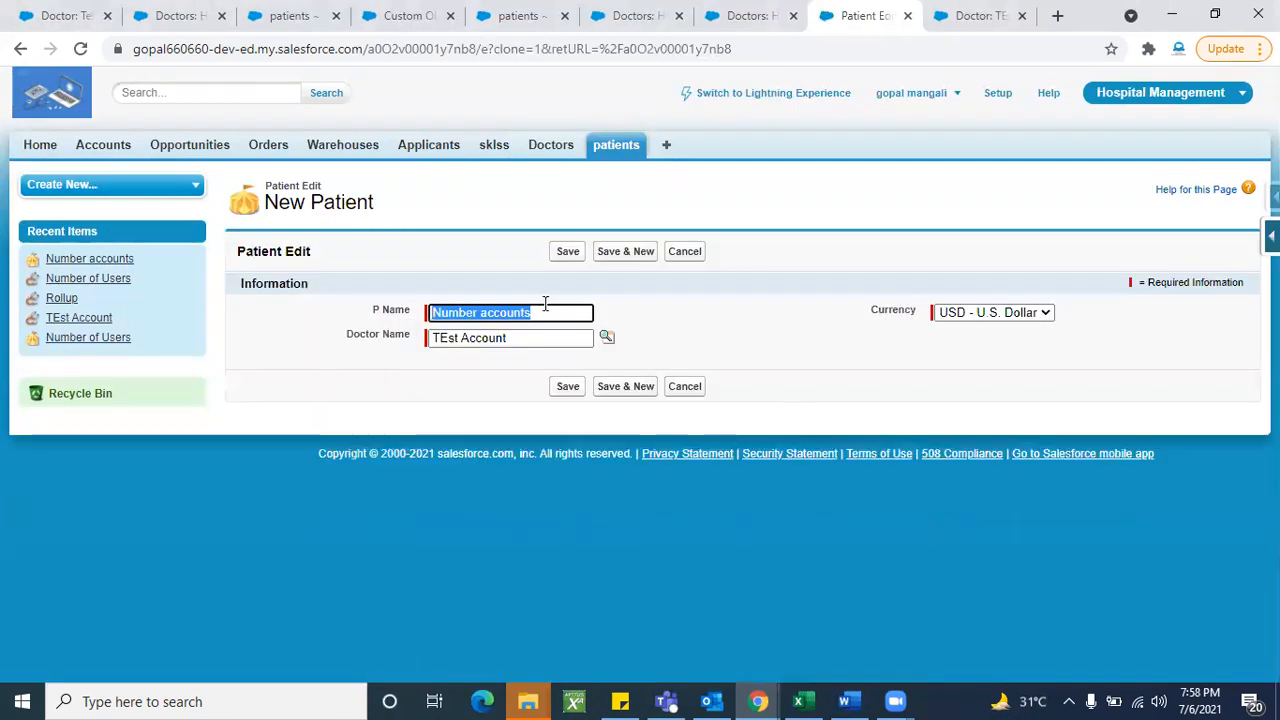
left_click(545, 312)
type("111")
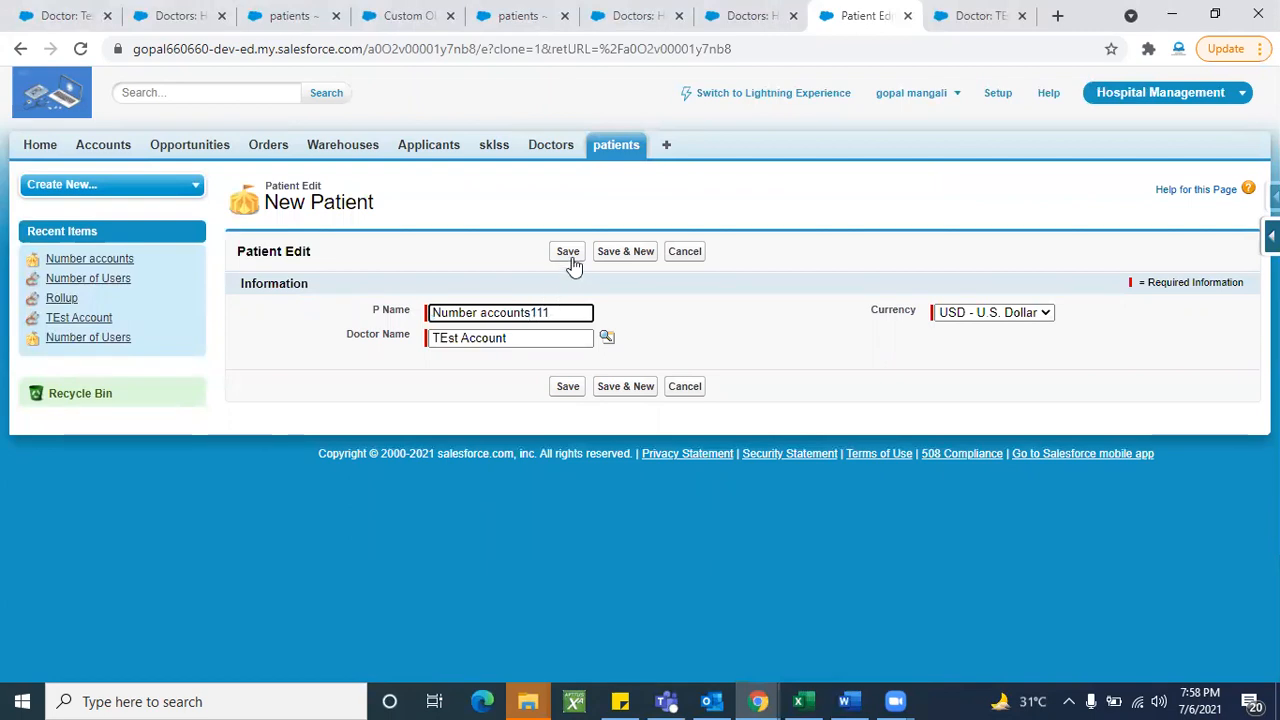
left_click(568, 254)
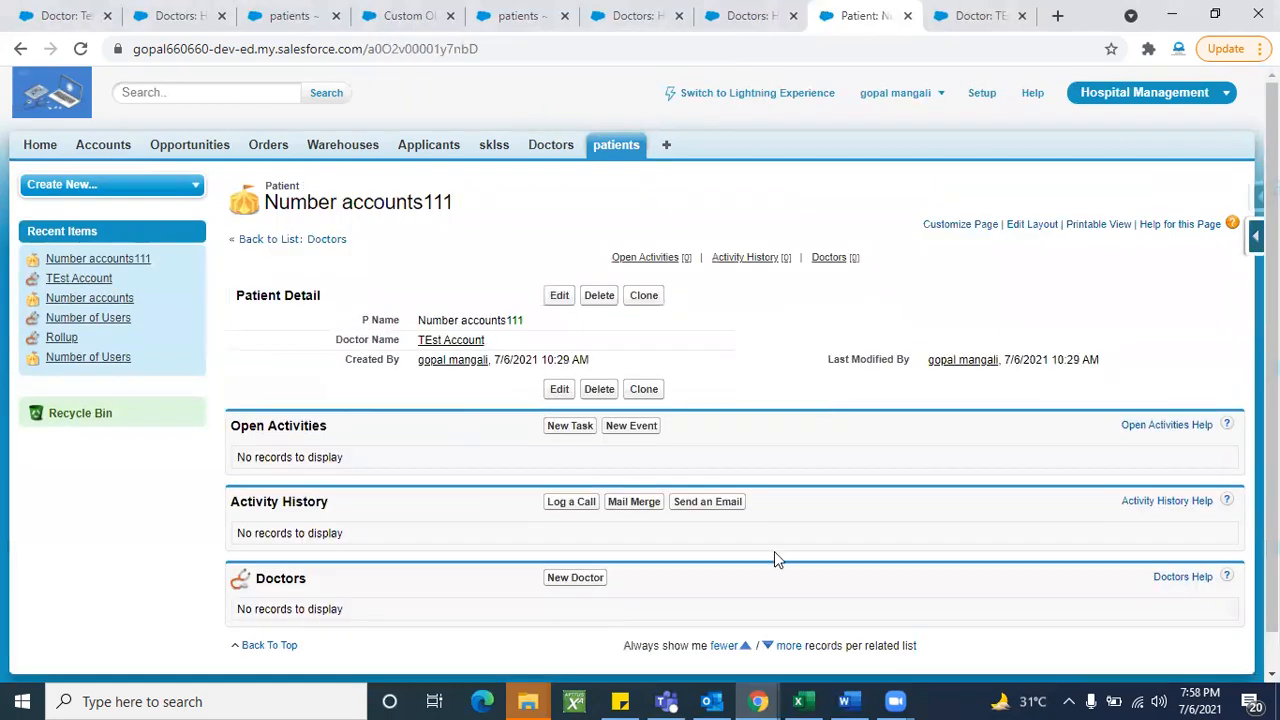
- Open doctor TEst Account and confirm its Count now reads 3
left_click(466, 342)
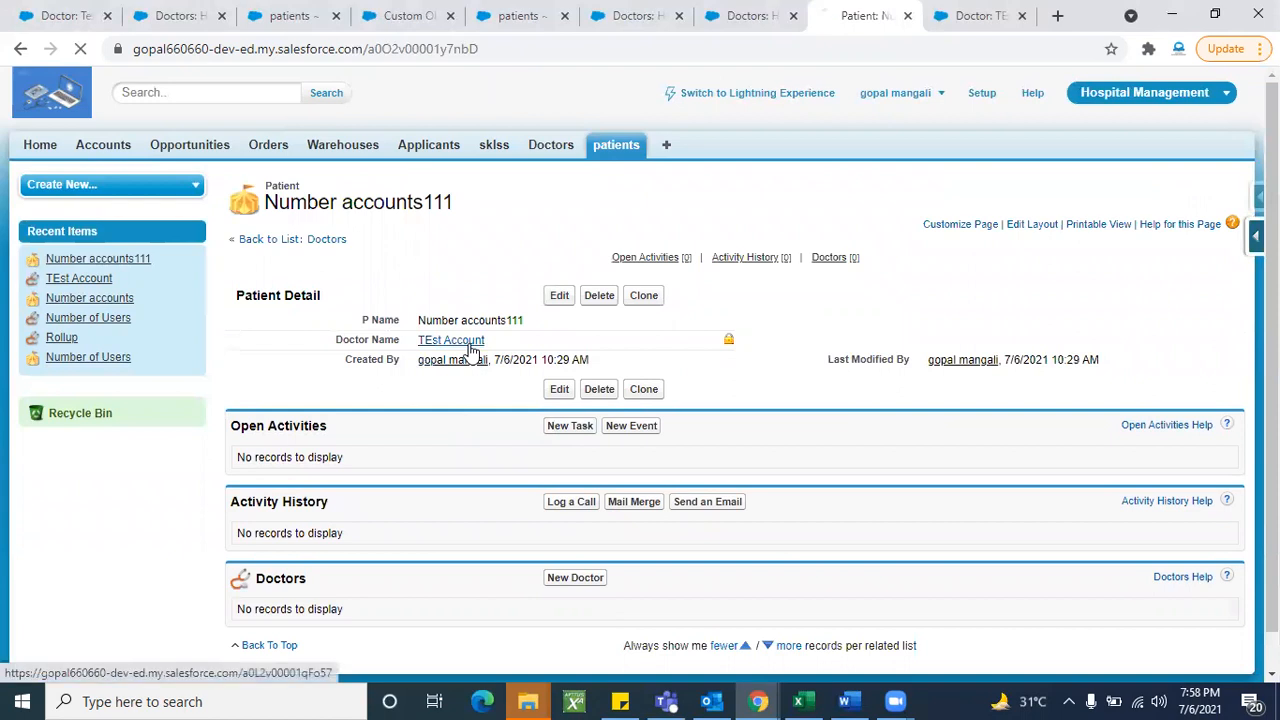
scroll(454, 491, "down", 2)
scroll(422, 437, "up", 1)
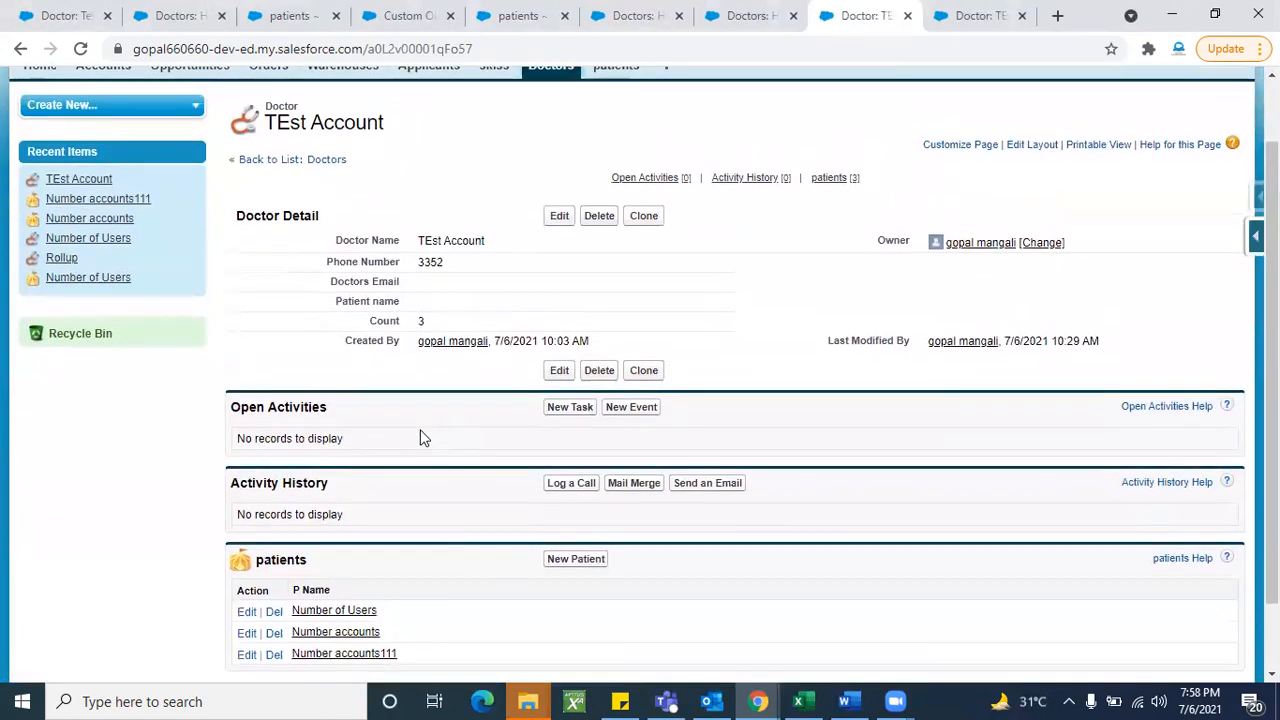
left_click_drag(422, 322, 397, 320)
left_click(337, 332)
scroll(486, 500, "down", 1)
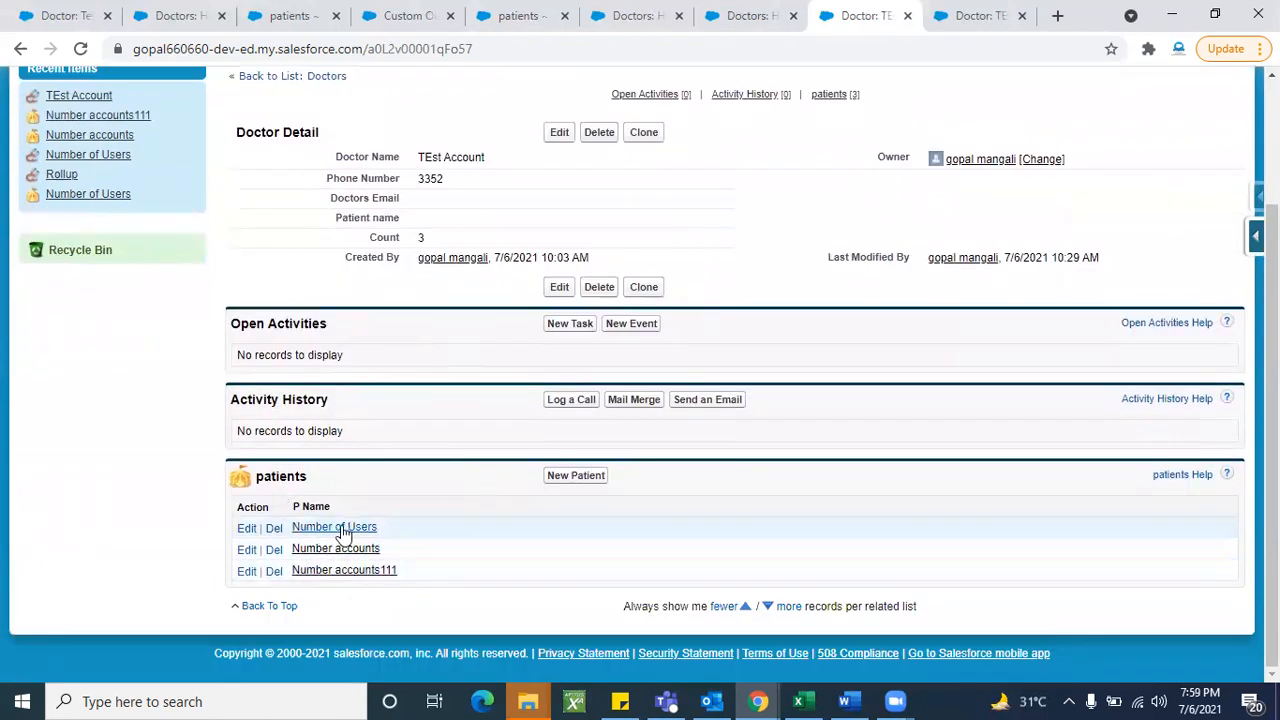
scroll(463, 466, "up", 2)
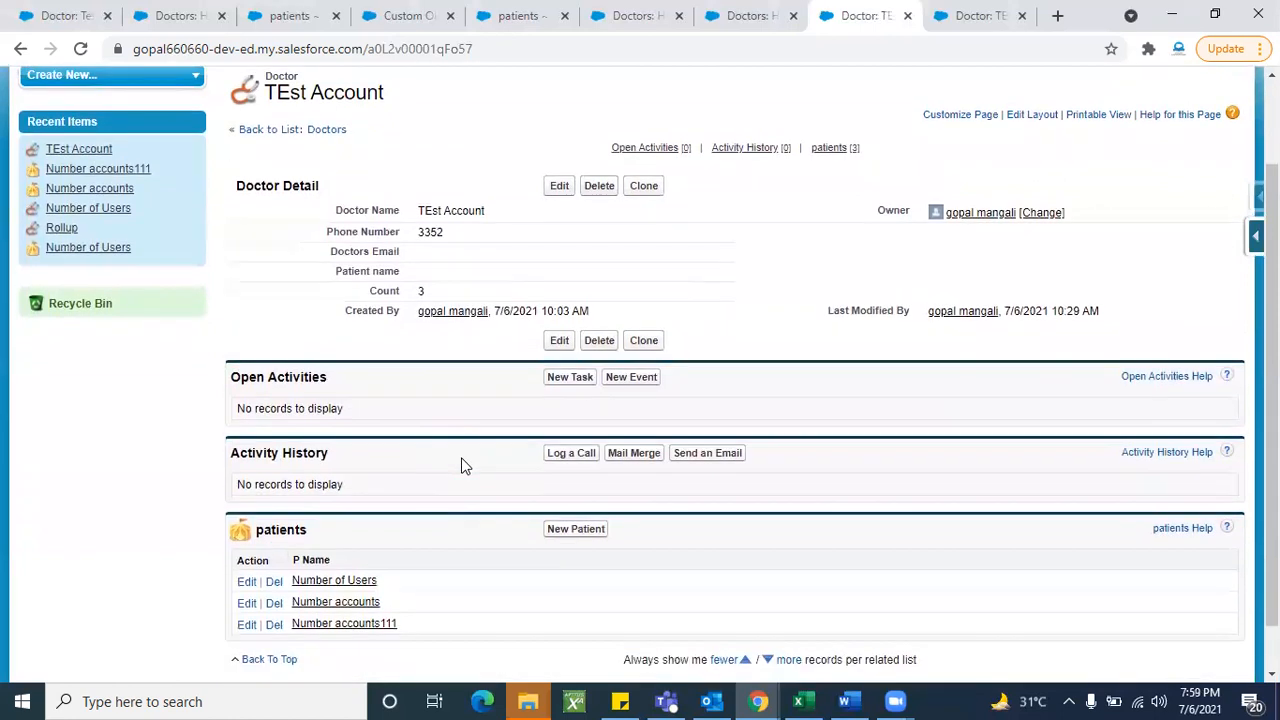
scroll(400, 490, "down", 2)
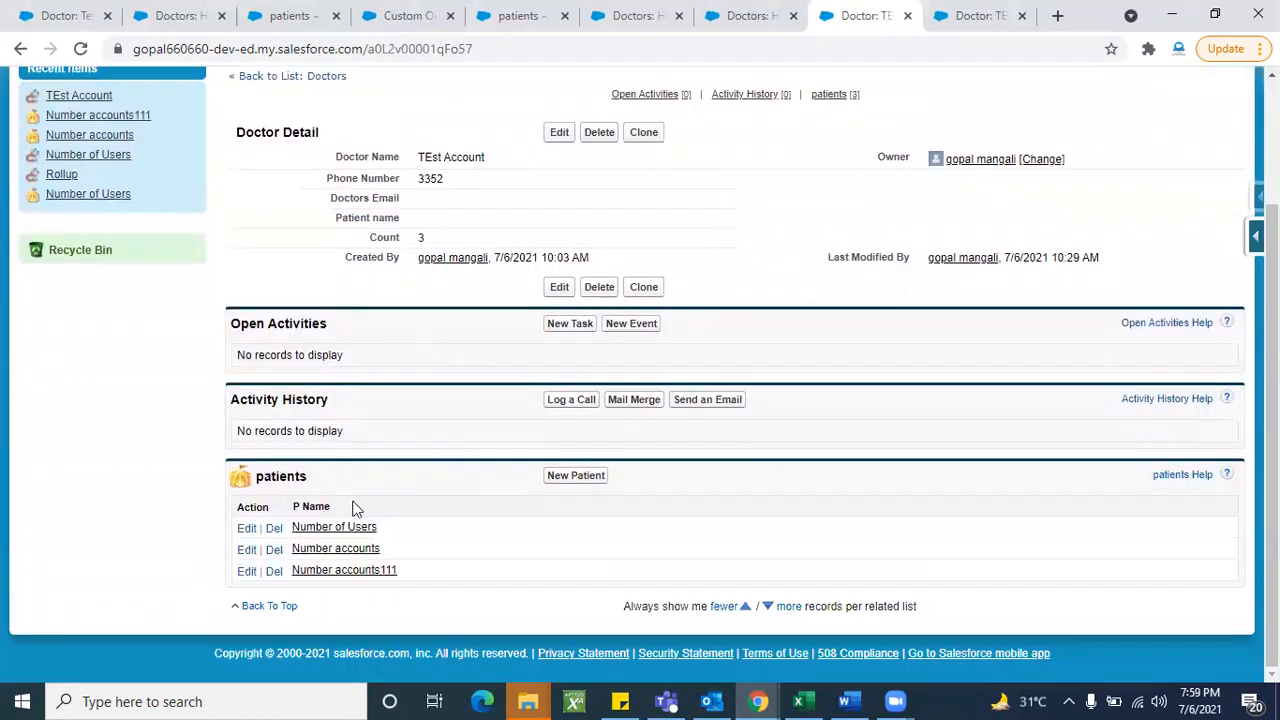
scroll(423, 500, "up", 2)
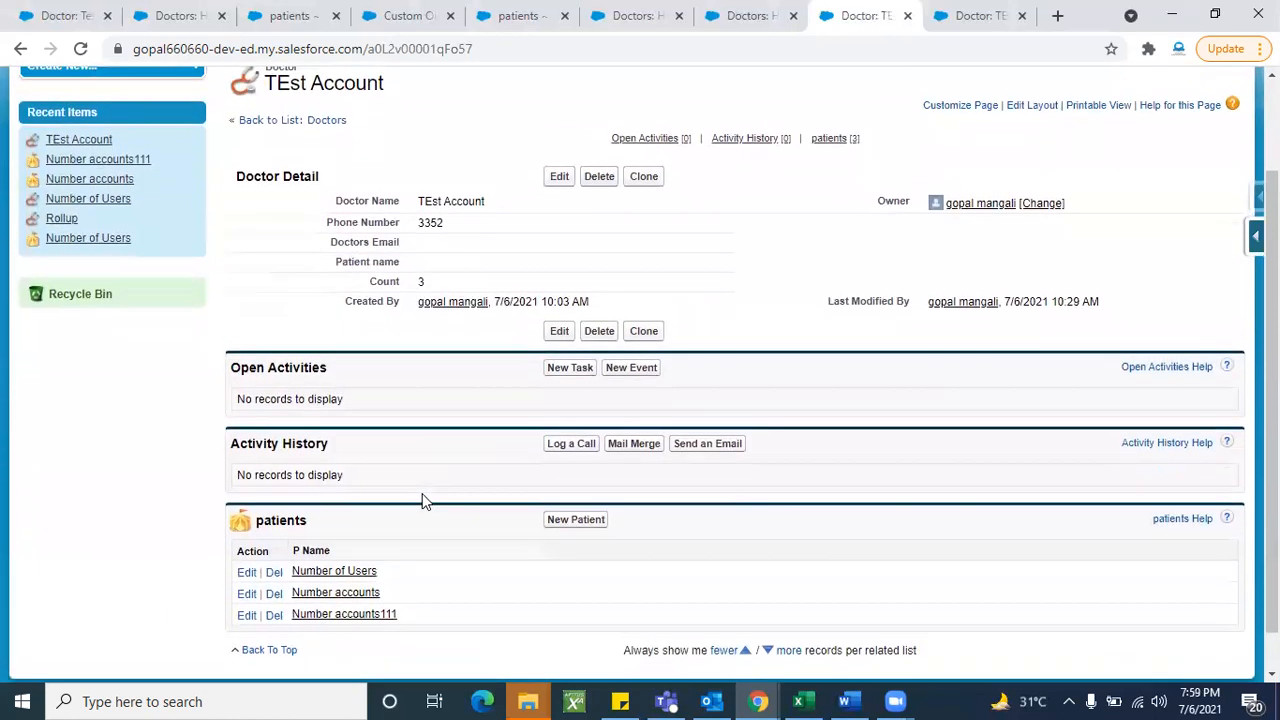
scroll(447, 600, "down", 2)
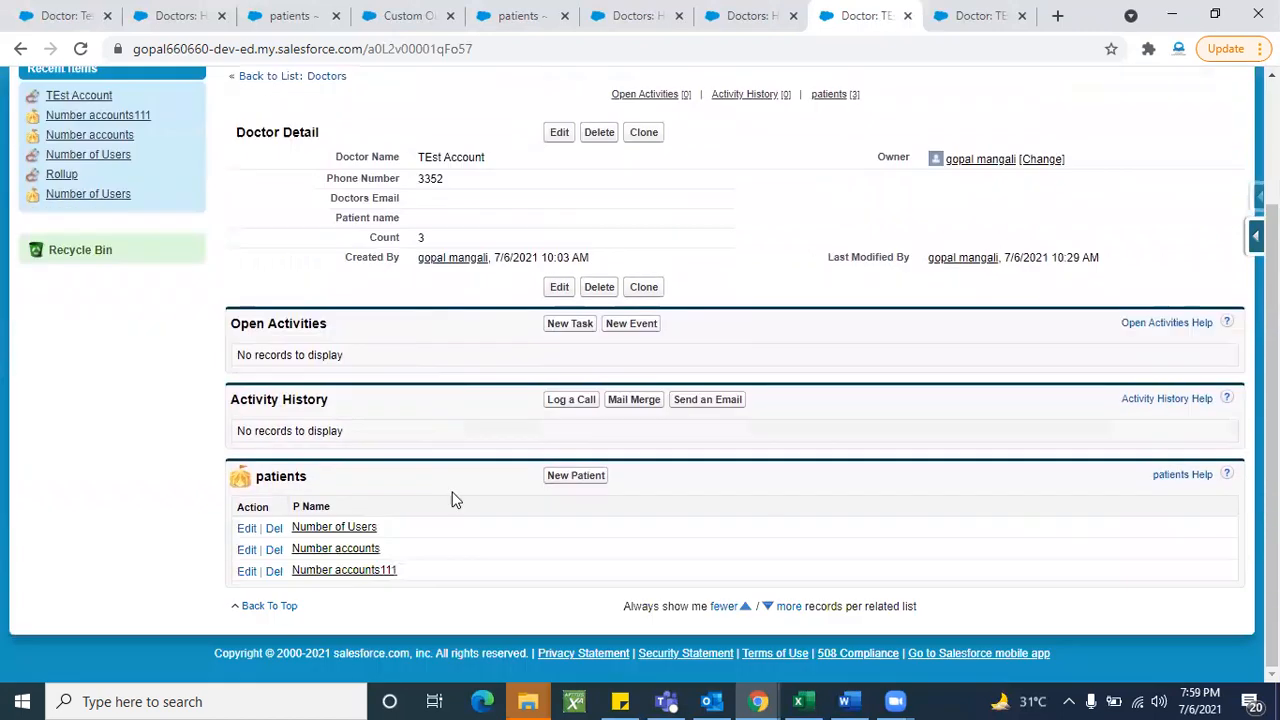
- Open Number of Users in a new tab, then close the outdated doctor and patient tabs
right_click(357, 528)
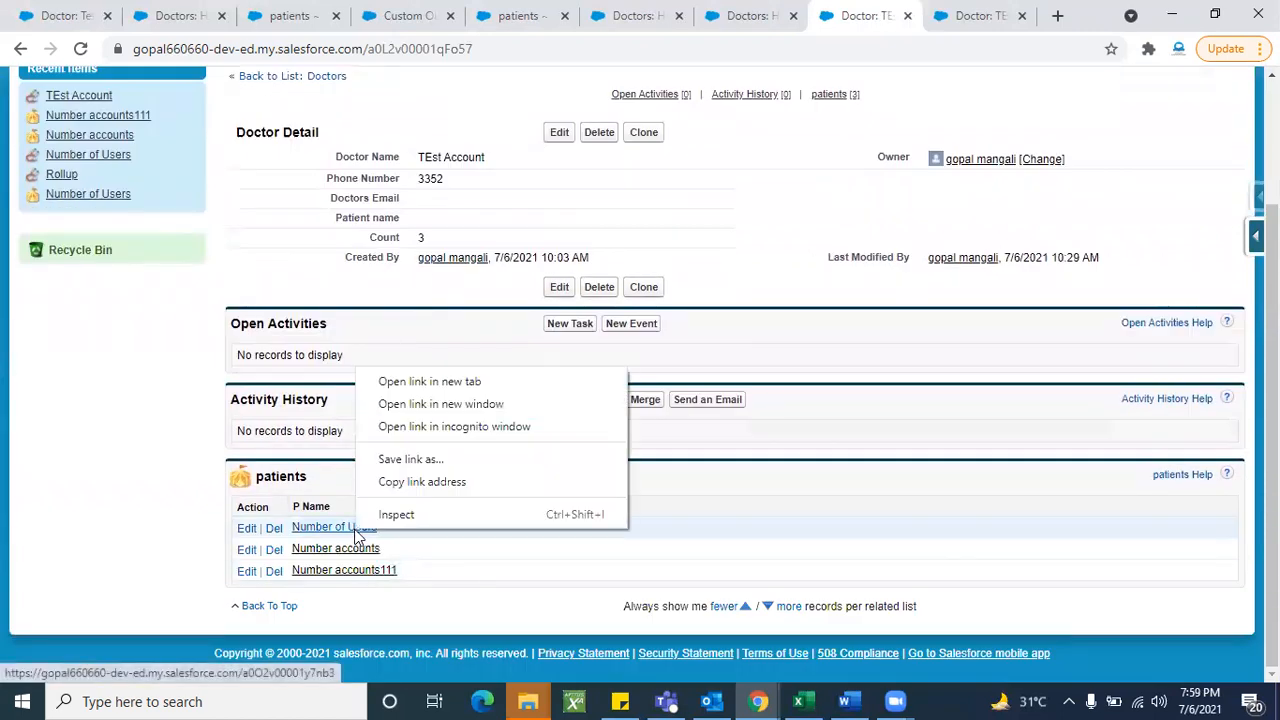
left_click(398, 382)
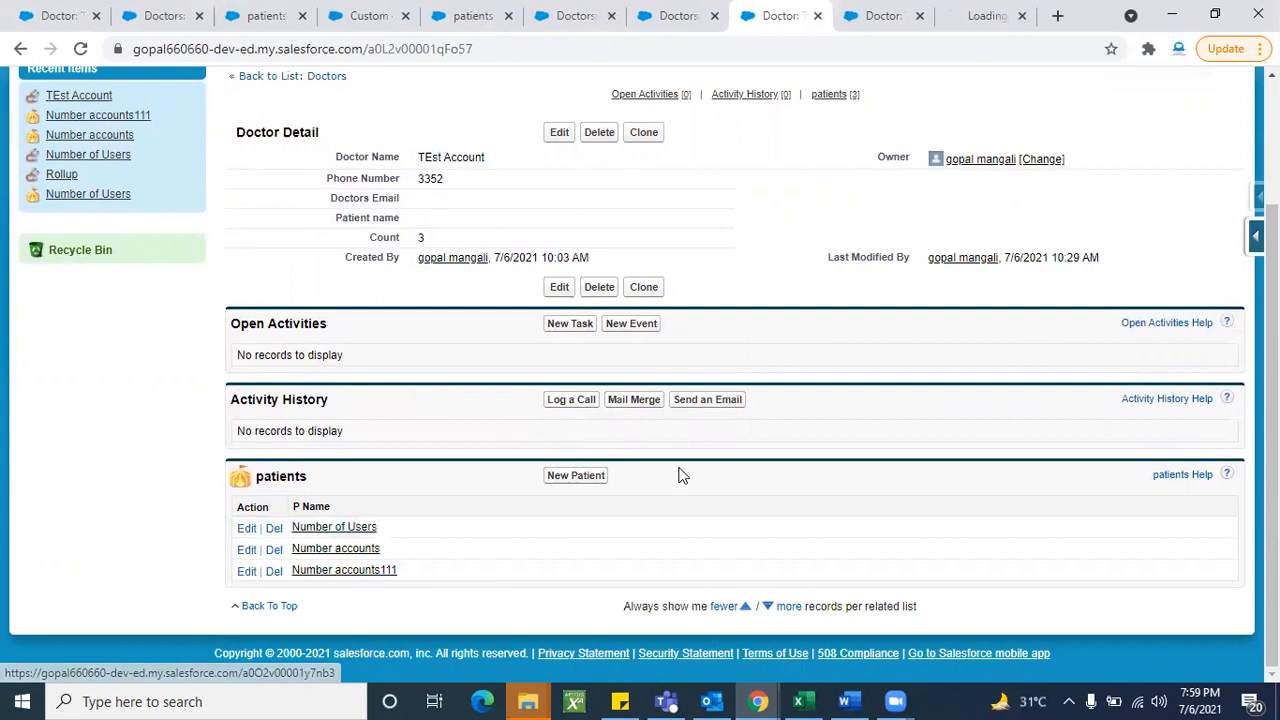
scroll(770, 343, "up", 2)
left_click(912, 30)
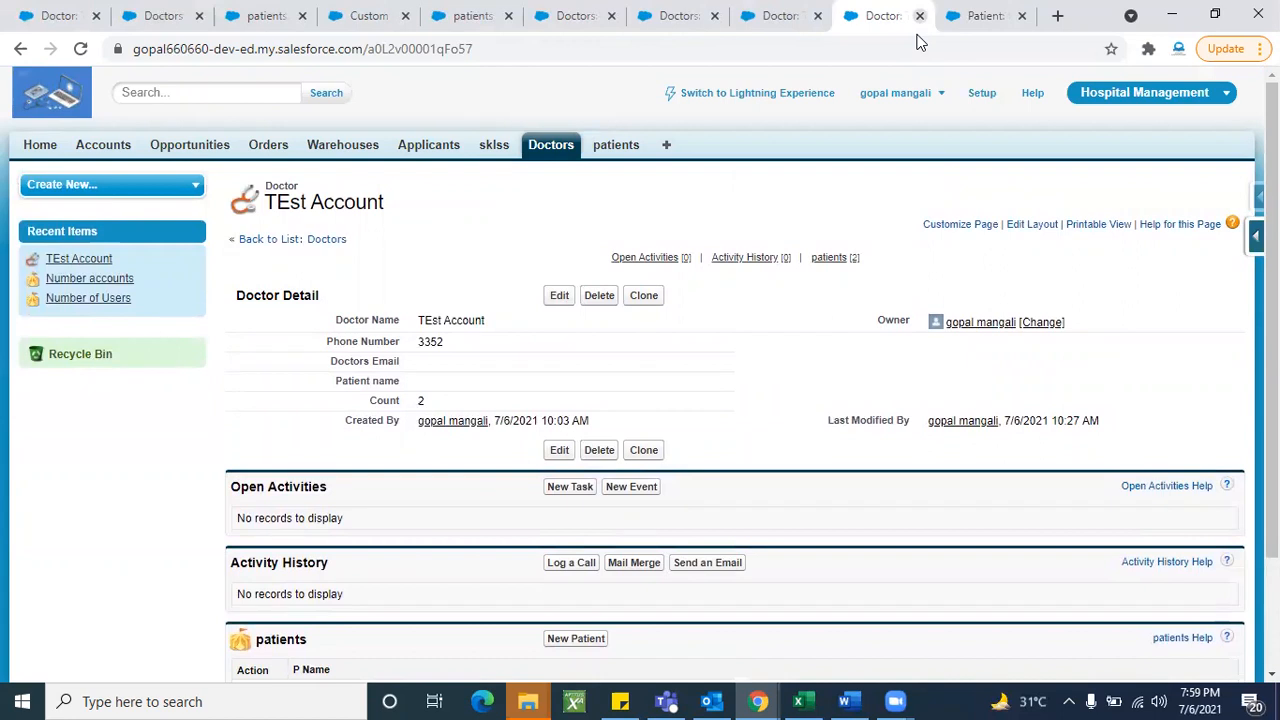
left_click(919, 15)
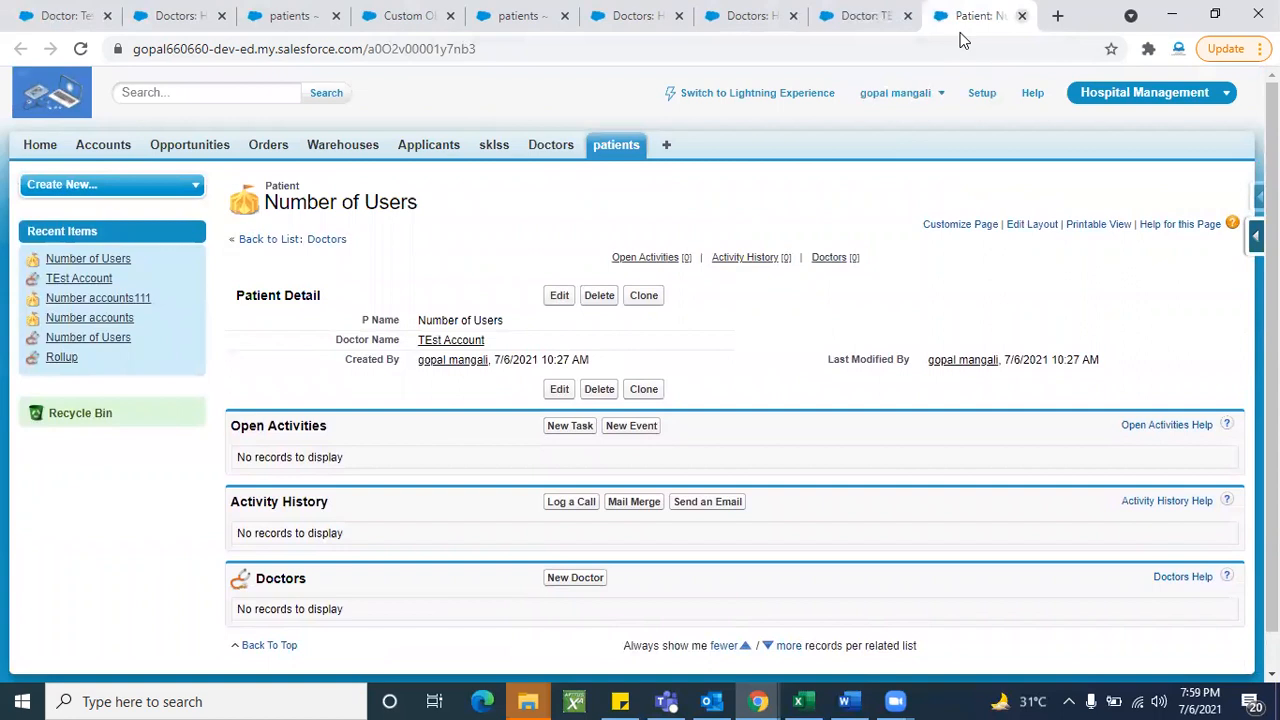
left_click(1021, 15)
- Reload the TEst Account doctor record and review its refreshed details
scroll(731, 544, "down", 2)
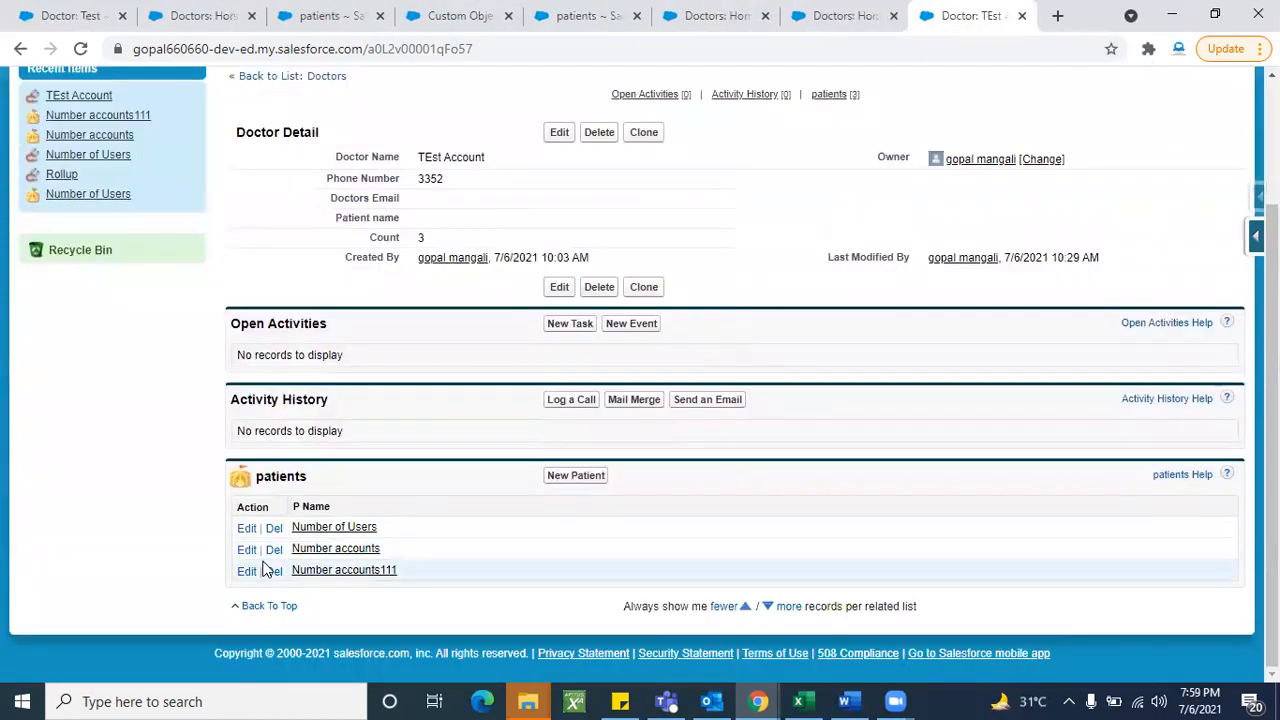
scroll(265, 568, "up", 2)
left_click(81, 49)
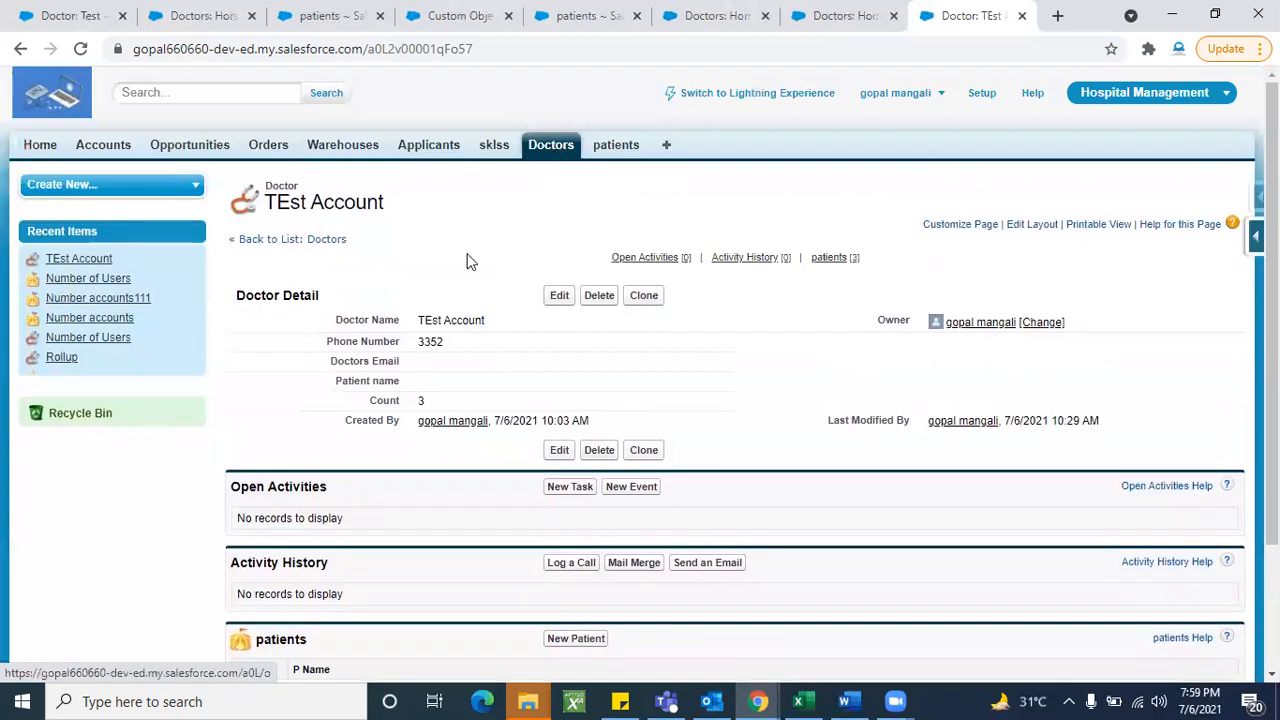
scroll(449, 609, "down", 2)
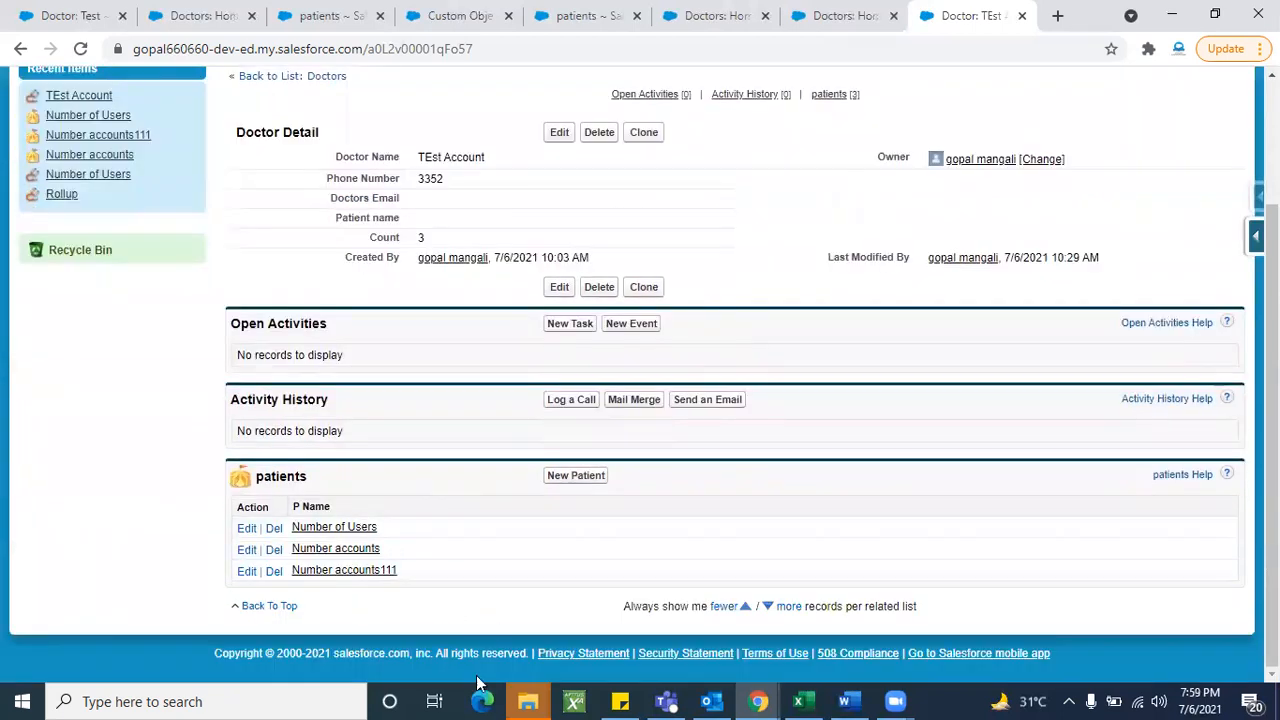
scroll(418, 551, "up", 2)
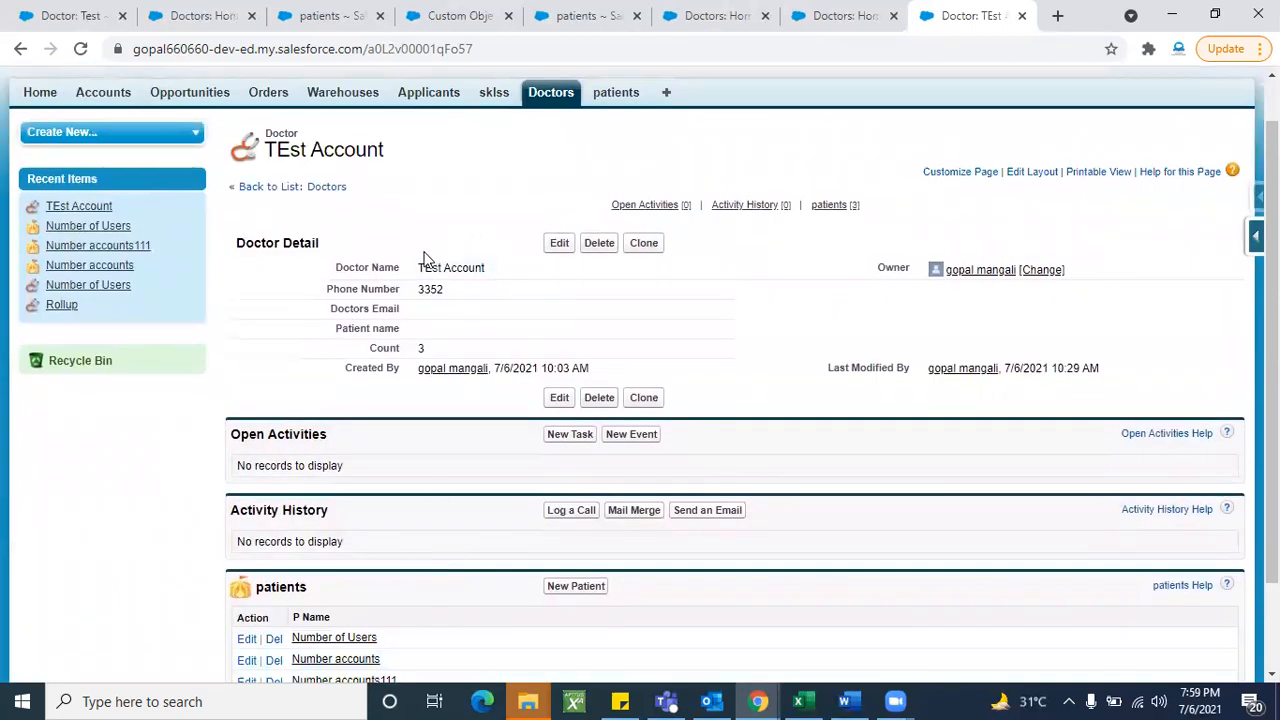
left_click_drag(489, 272, 417, 272)
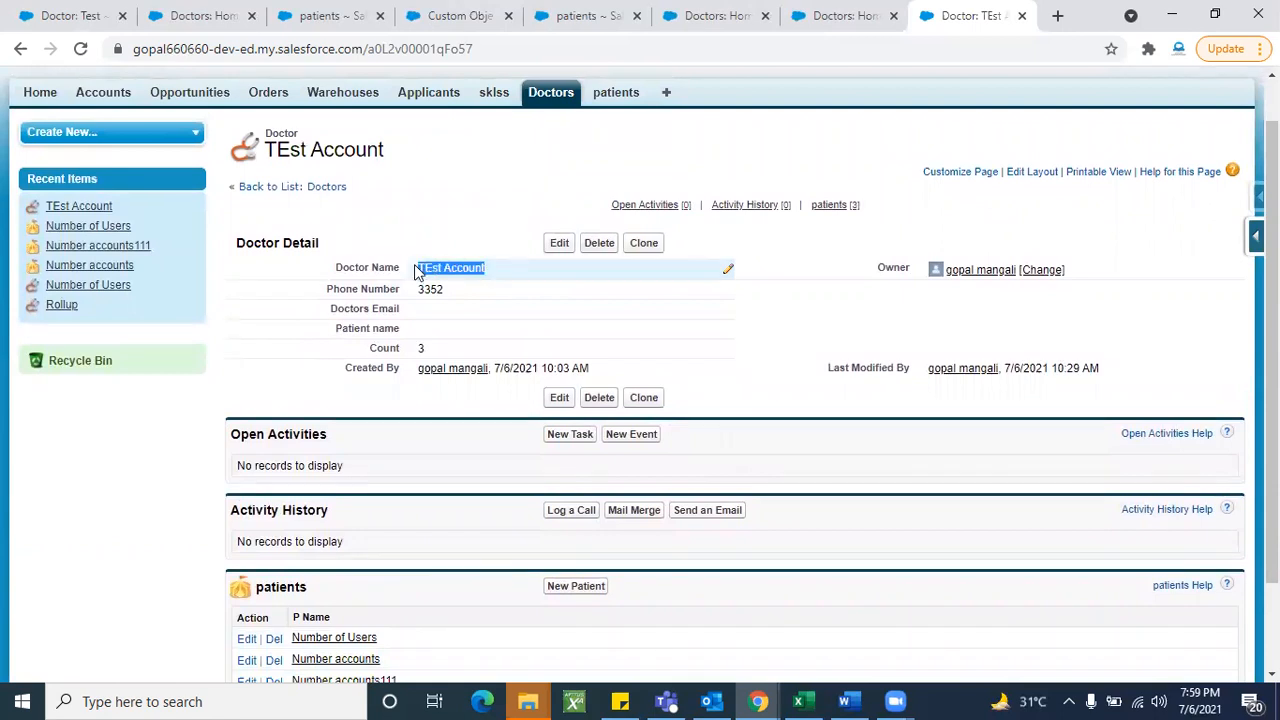
scroll(418, 505, "down", 2)
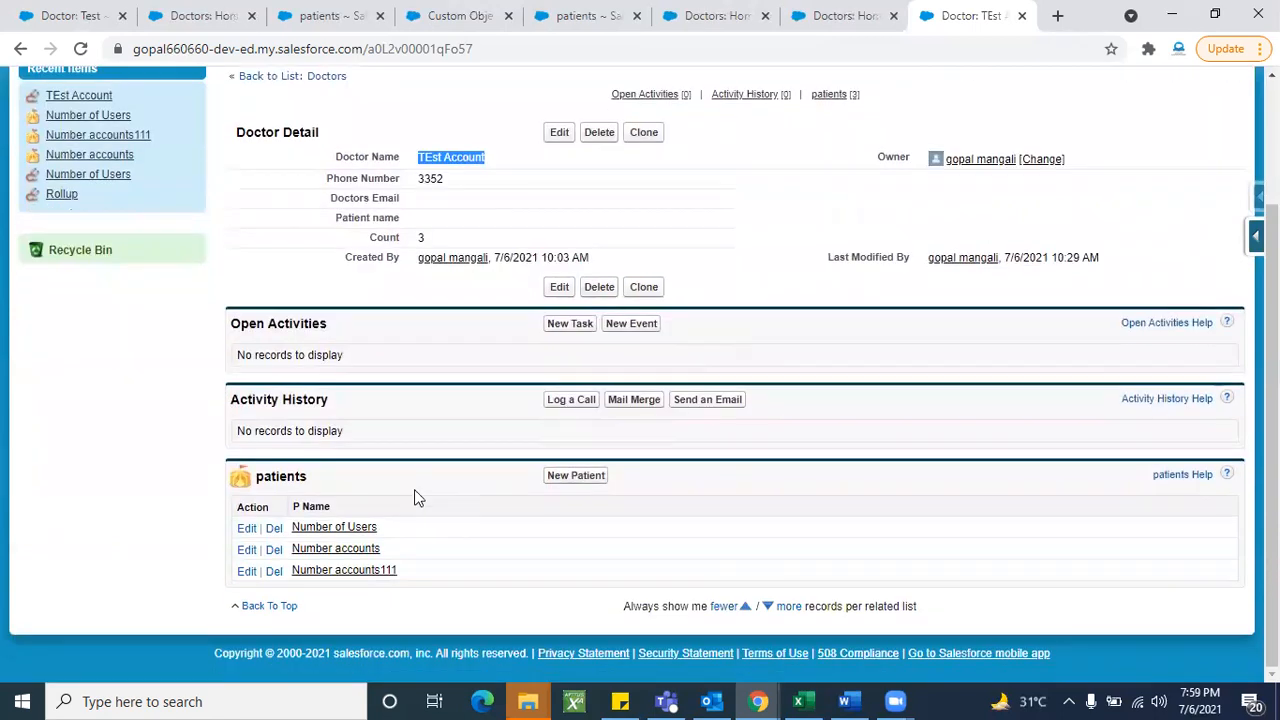
scroll(427, 458, "up", 3)
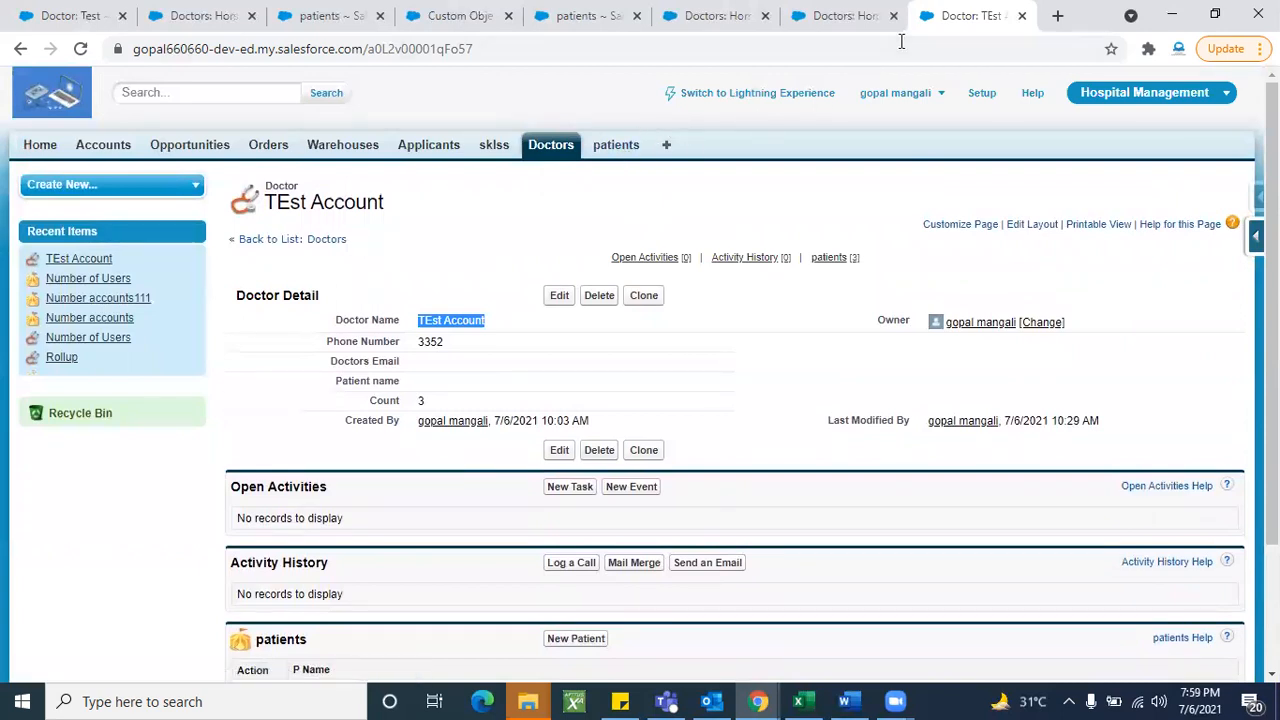
- Duplicate the doctor tab, then create patient Gopal with doctor TEst Account
left_click(1008, 152)
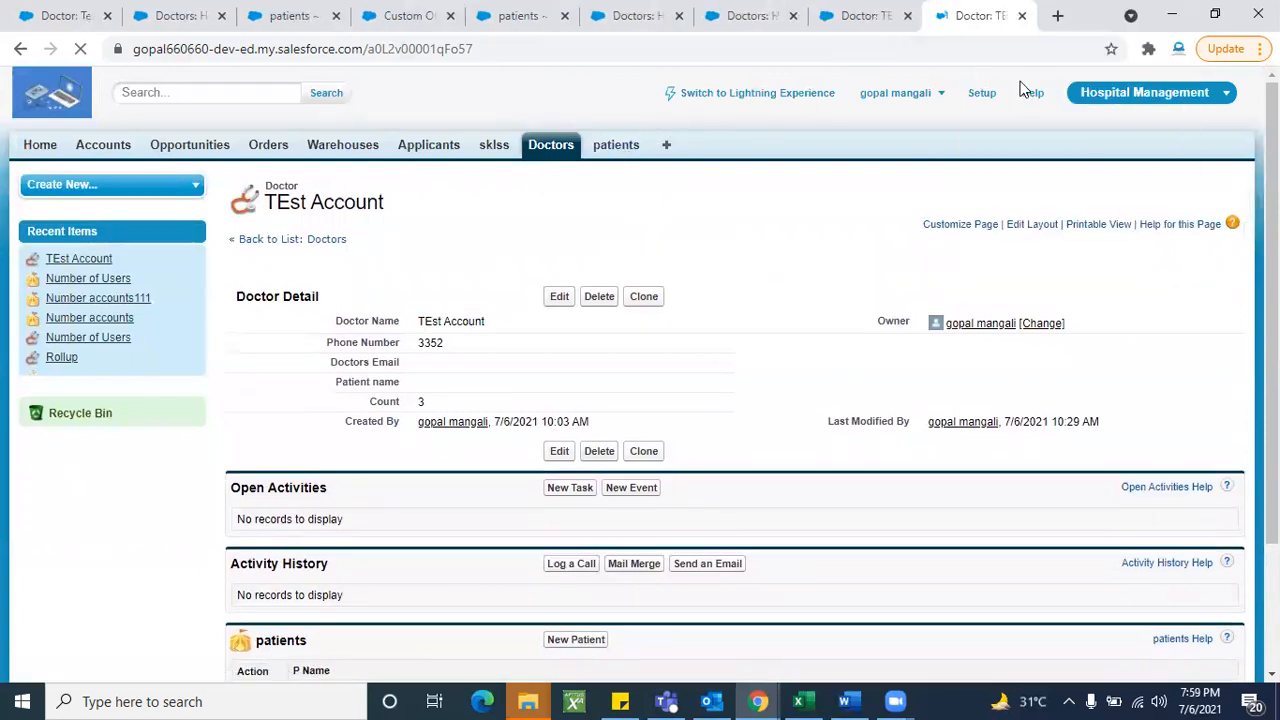
left_click(616, 145)
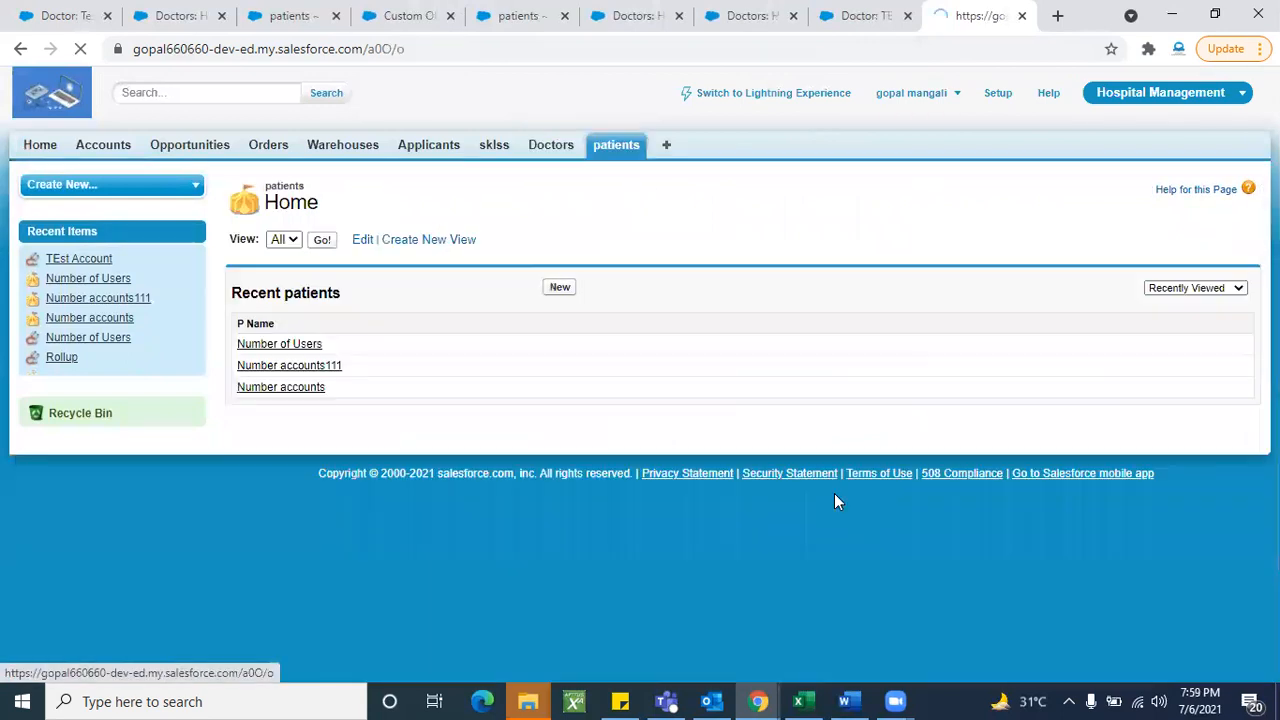
left_click(561, 291)
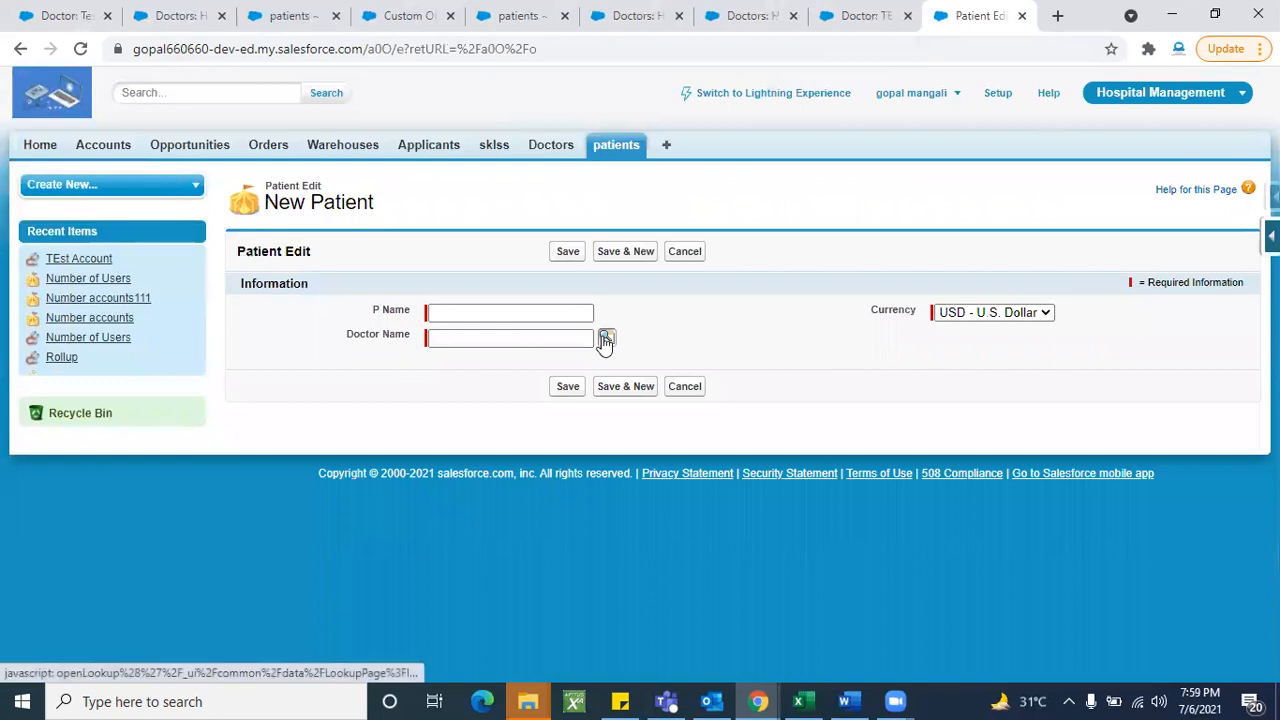
left_click(607, 337)
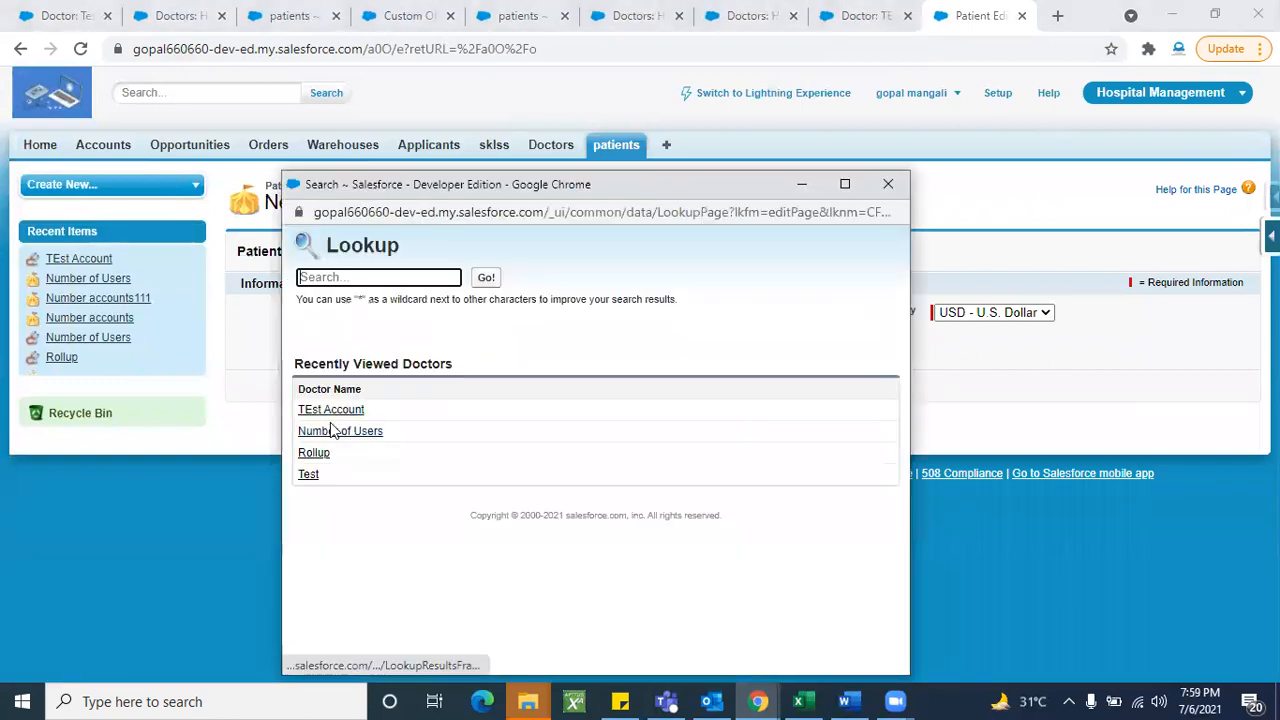
left_click(331, 410)
left_click(437, 312)
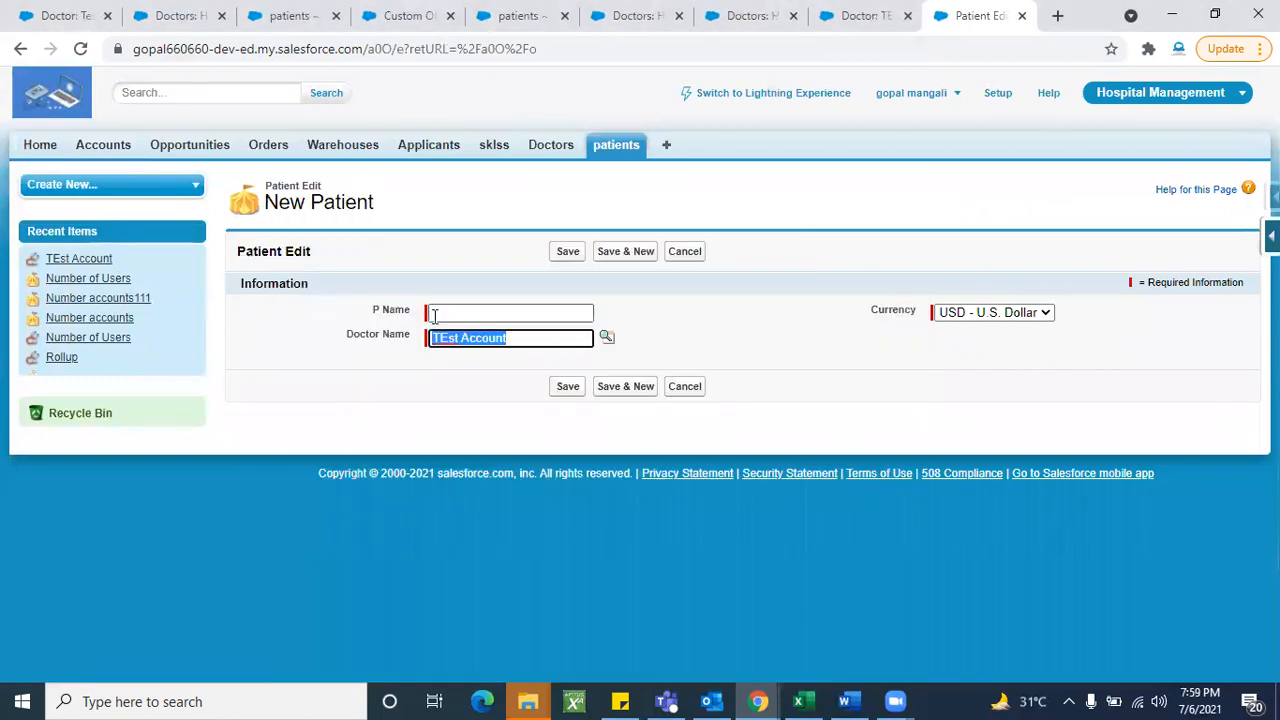
type("Gopal")
left_click(572, 254)
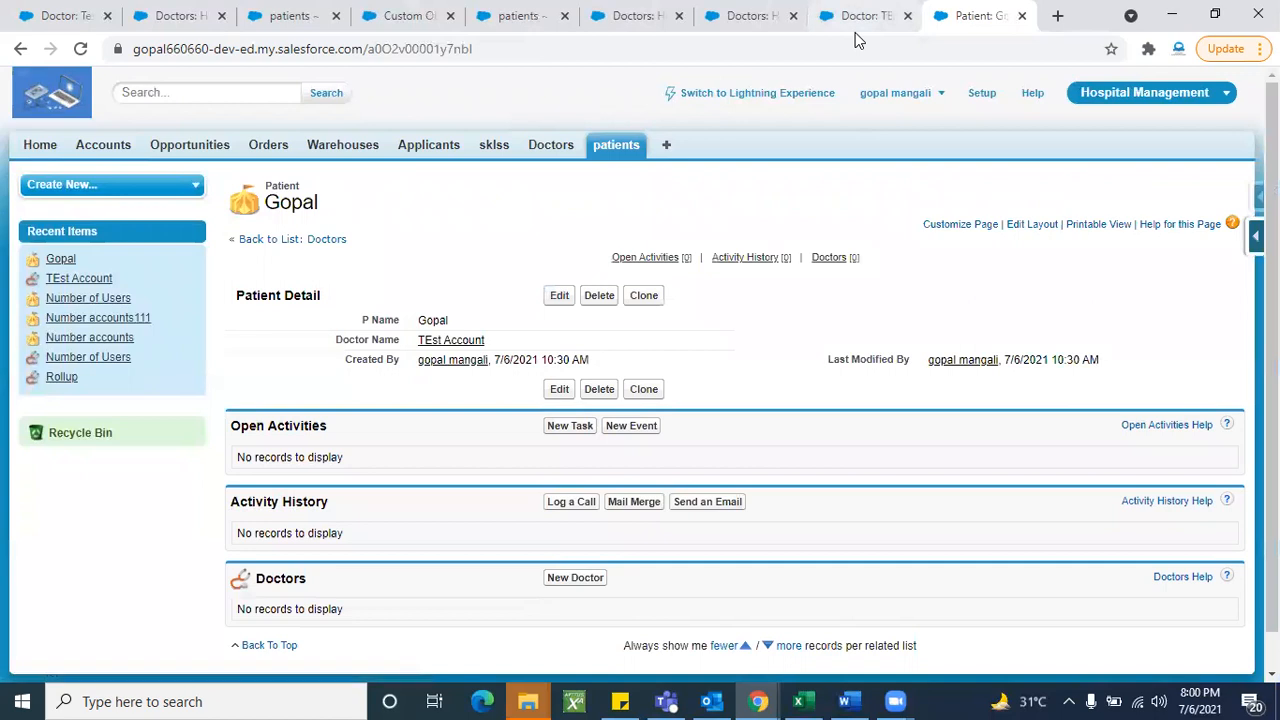
scroll(851, 521, "down", 1)
left_click(858, 16)
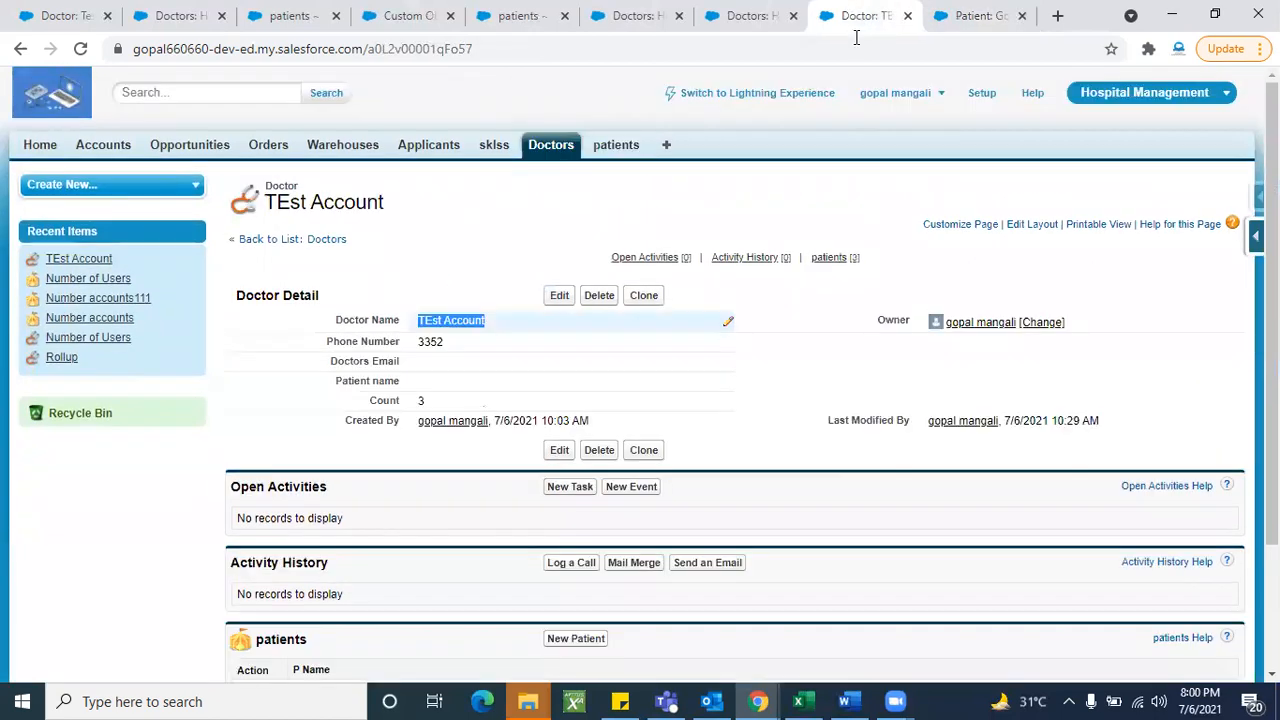
scroll(355, 490, "down", 2)
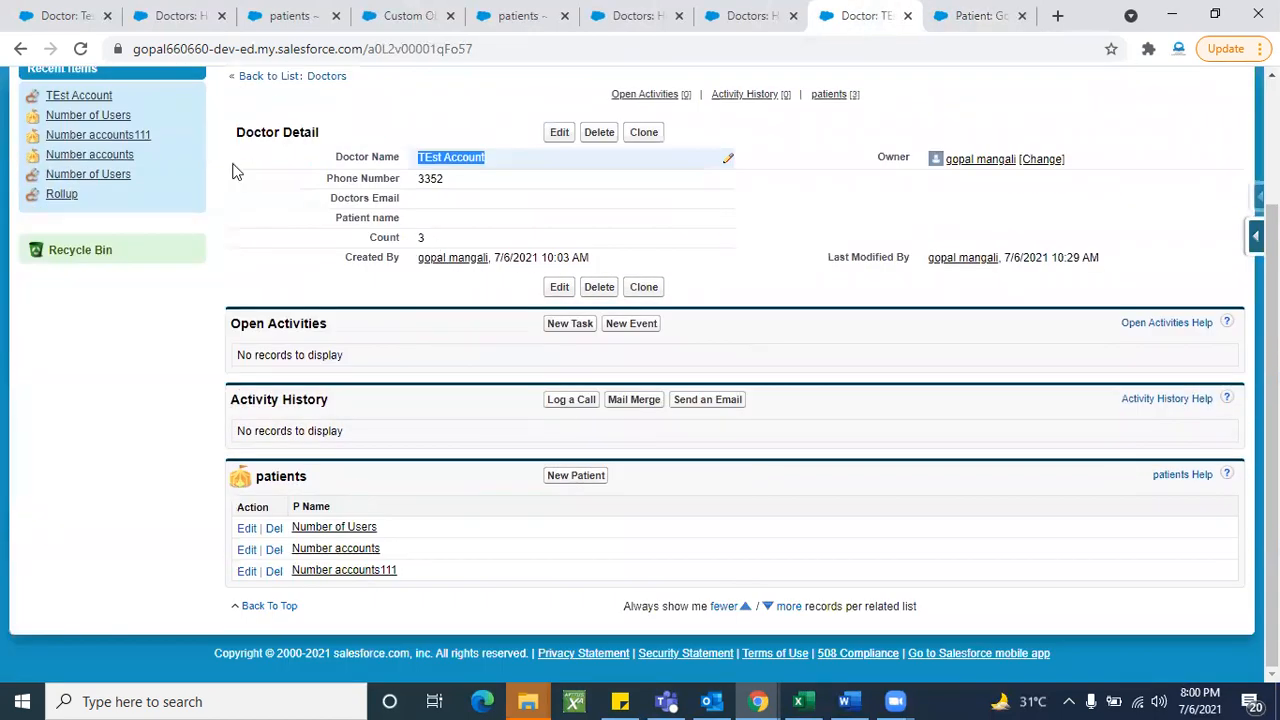
left_click(80, 49)
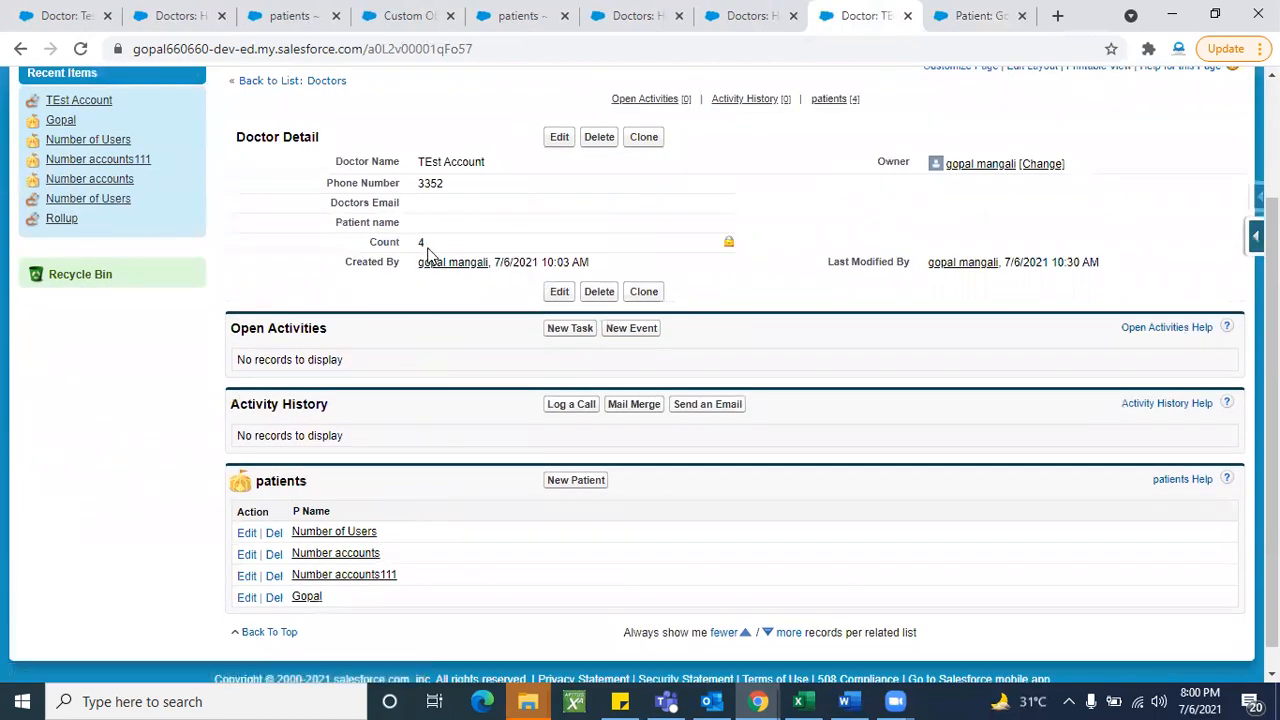
scroll(428, 417, "down", 1)
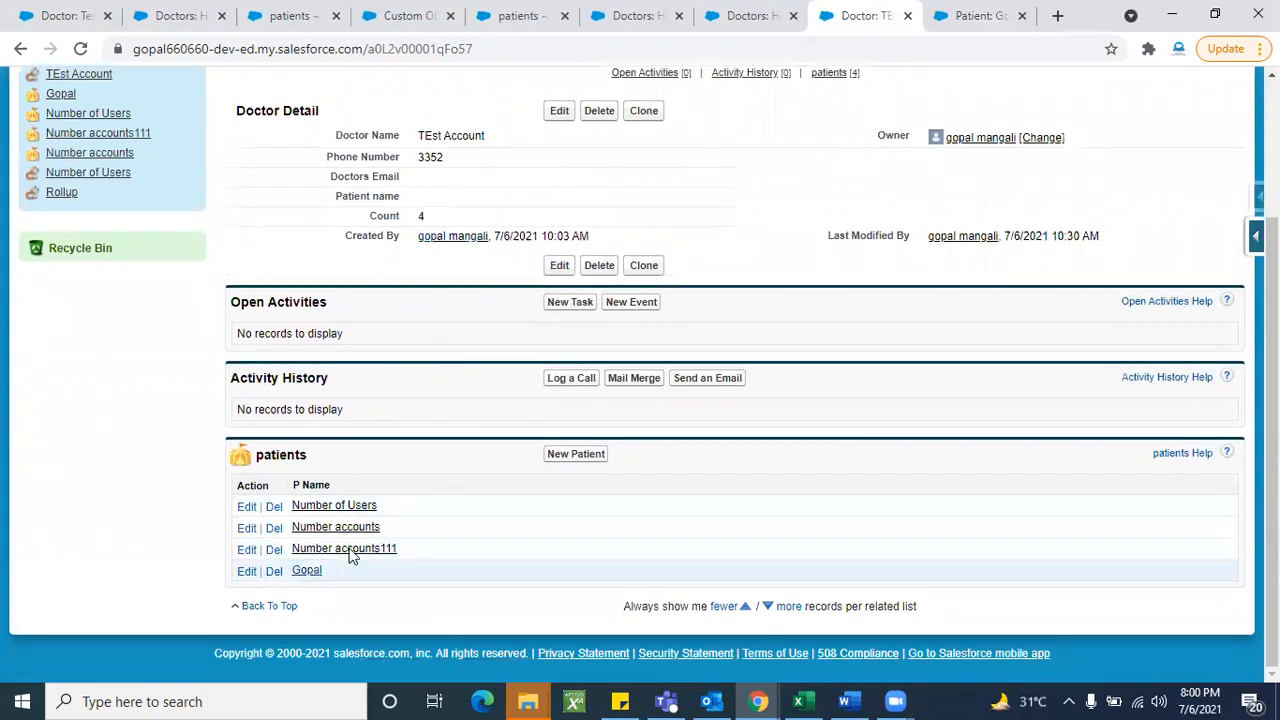
scroll(449, 440, "up", 1)
scroll(449, 440, "down", 1)
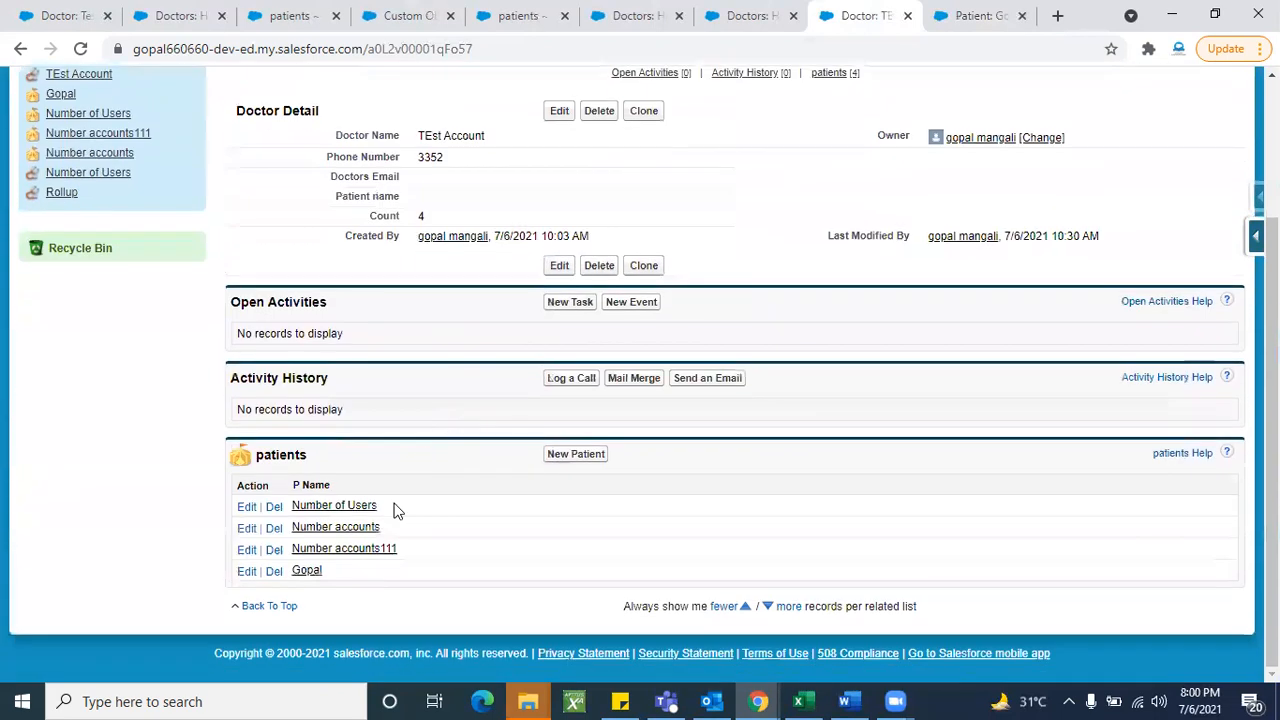
scroll(431, 554, "up", 2)
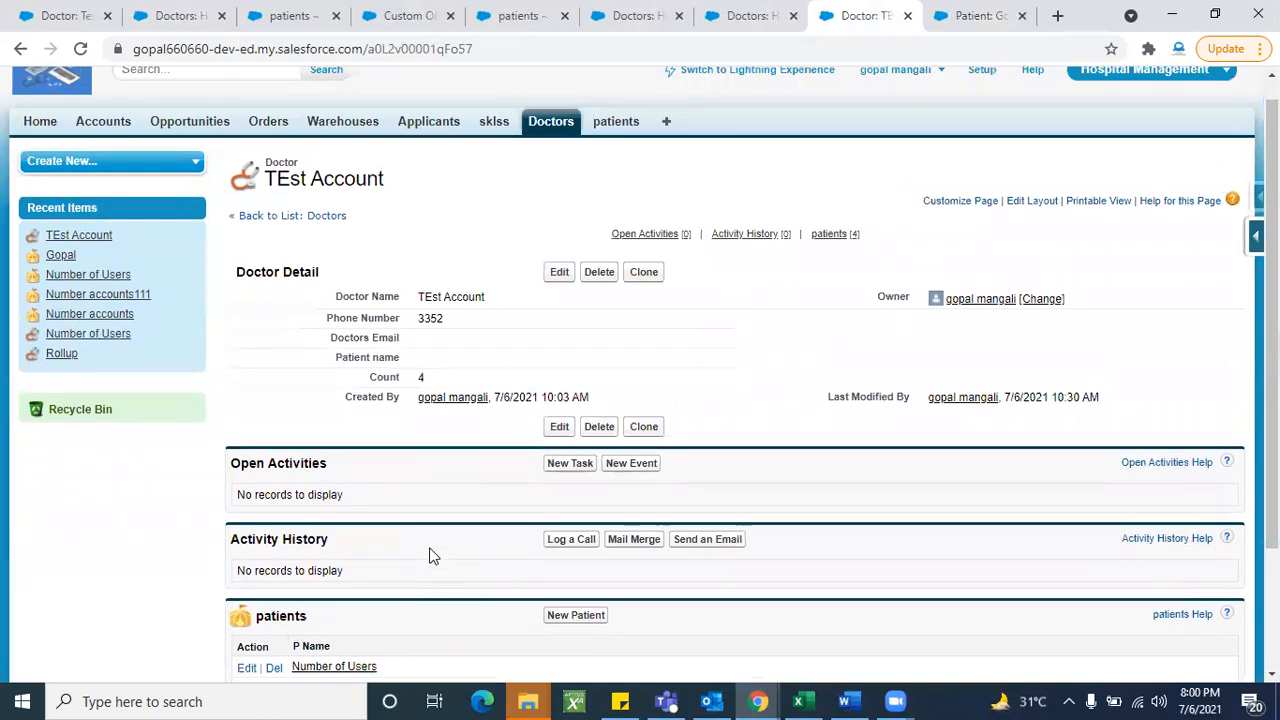
scroll(431, 554, "up", 1)
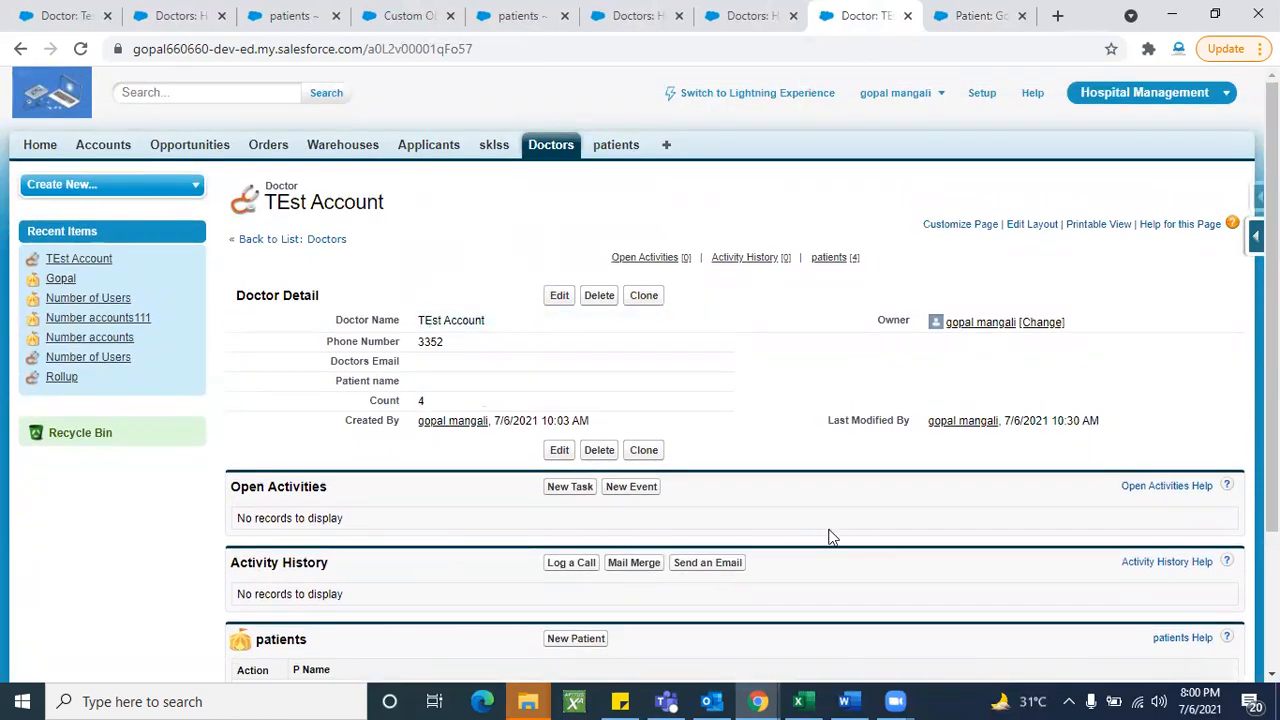
scroll(829, 537, "down", 2)
scroll(829, 537, "up", 2)
- Clone patient Gopal as Gopal123 under TEst Account, then return to the doctor tab
left_click(950, 20)
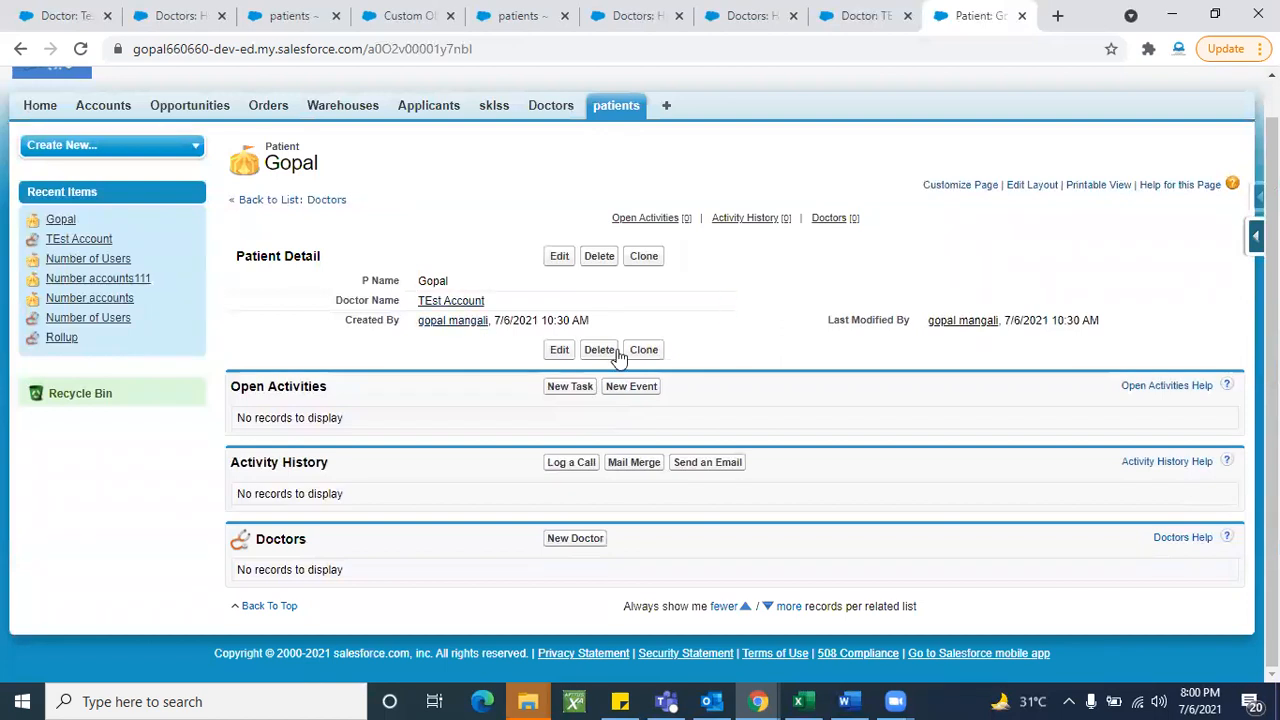
left_click(650, 261)
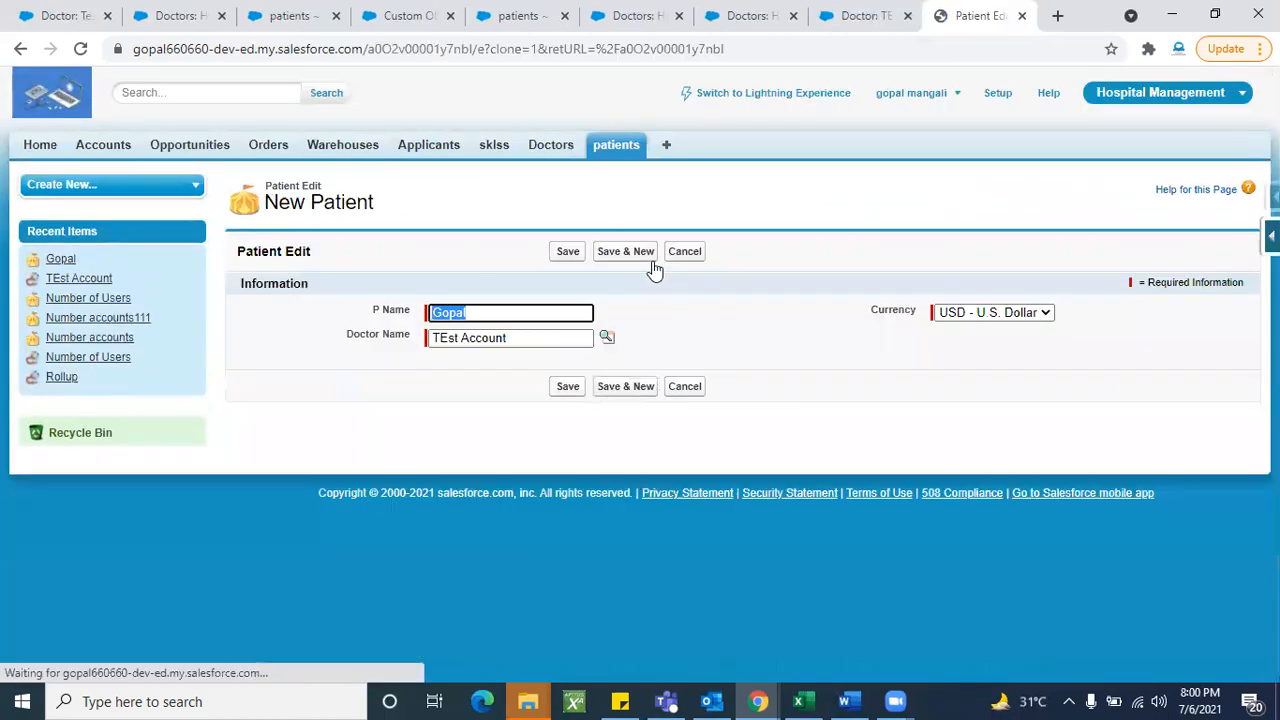
left_click(481, 316)
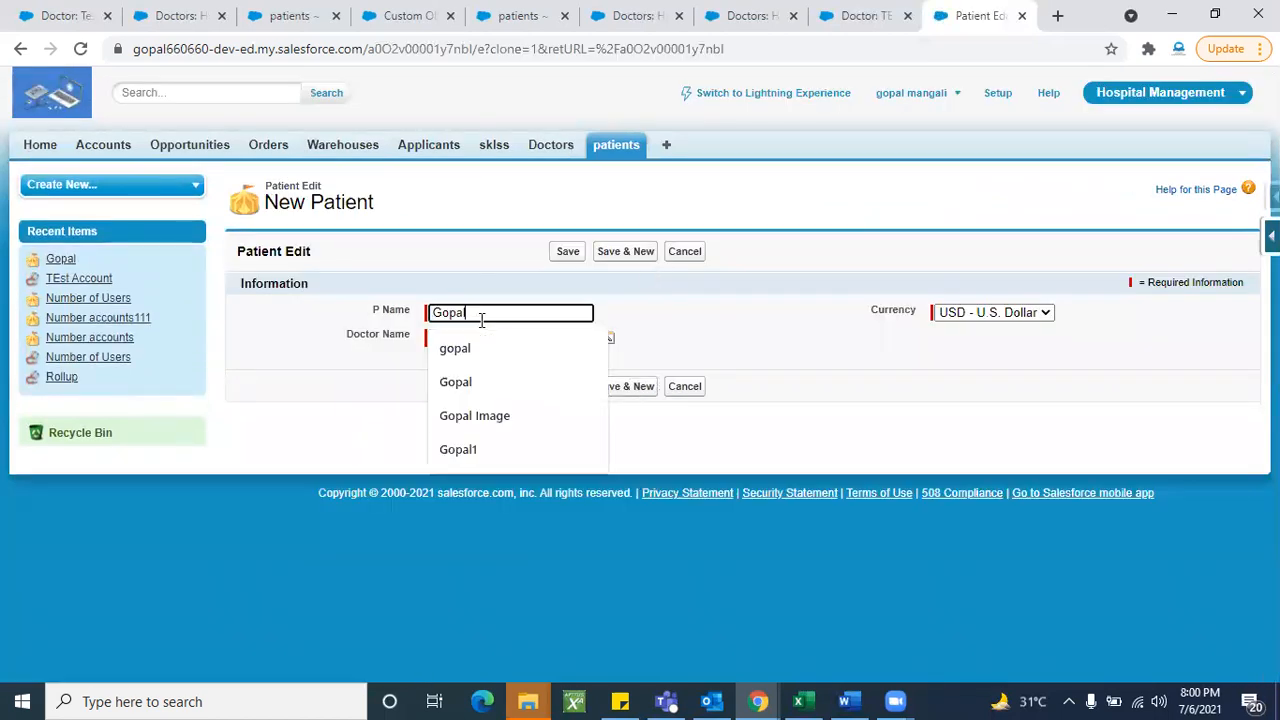
type("123")
left_click(718, 321)
left_click(568, 251)
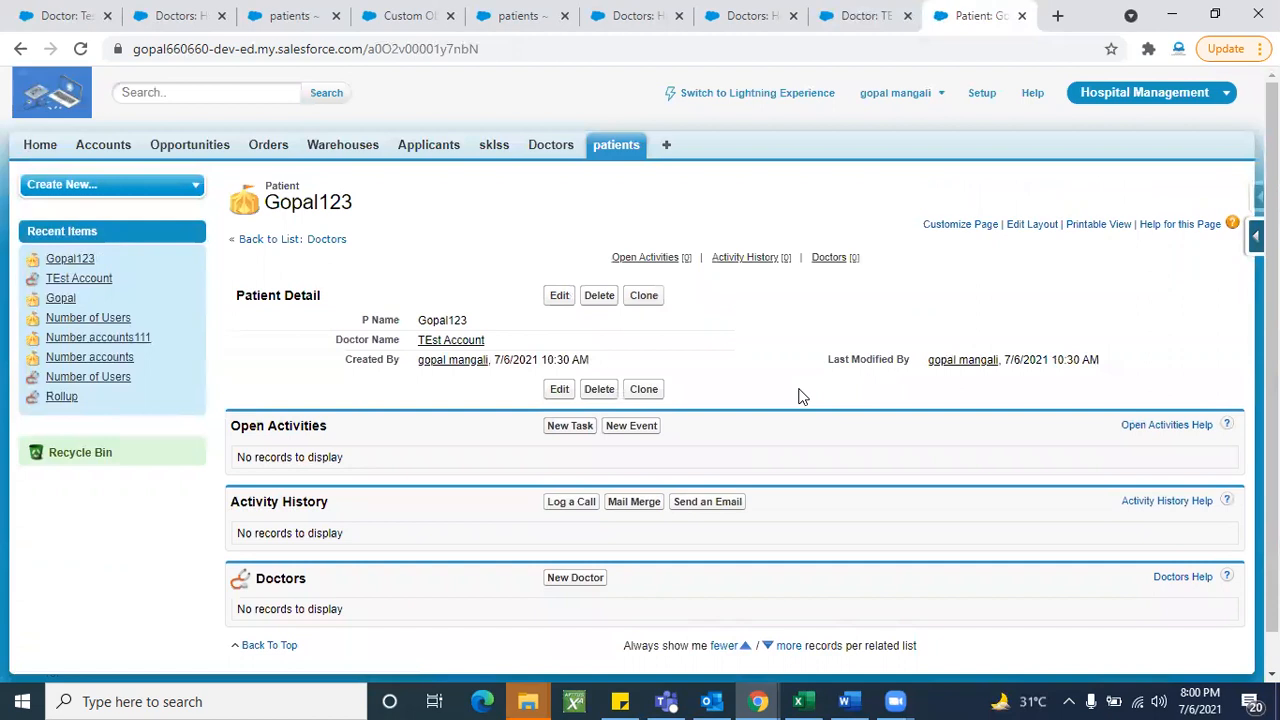
left_click(848, 26)
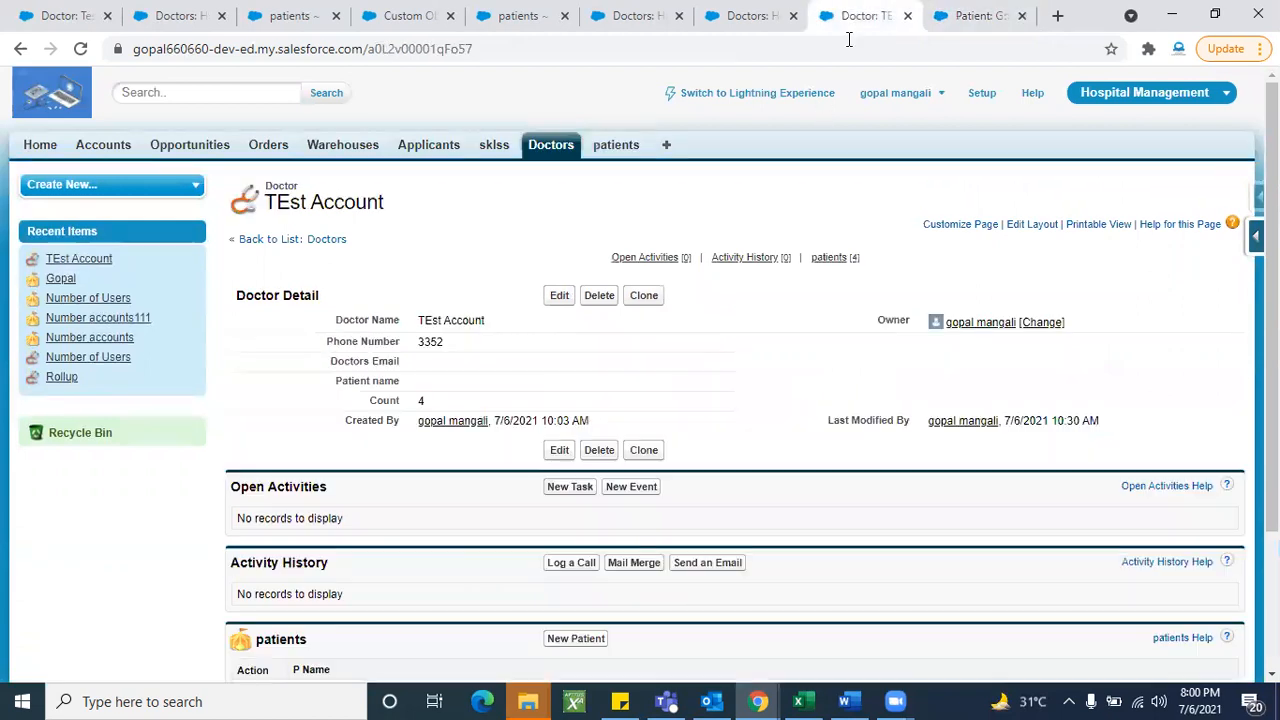
- Reload TEst Account and confirm Count reads 5 with Gopal123 listed
left_click(80, 48)
scroll(429, 434, "down", 3)
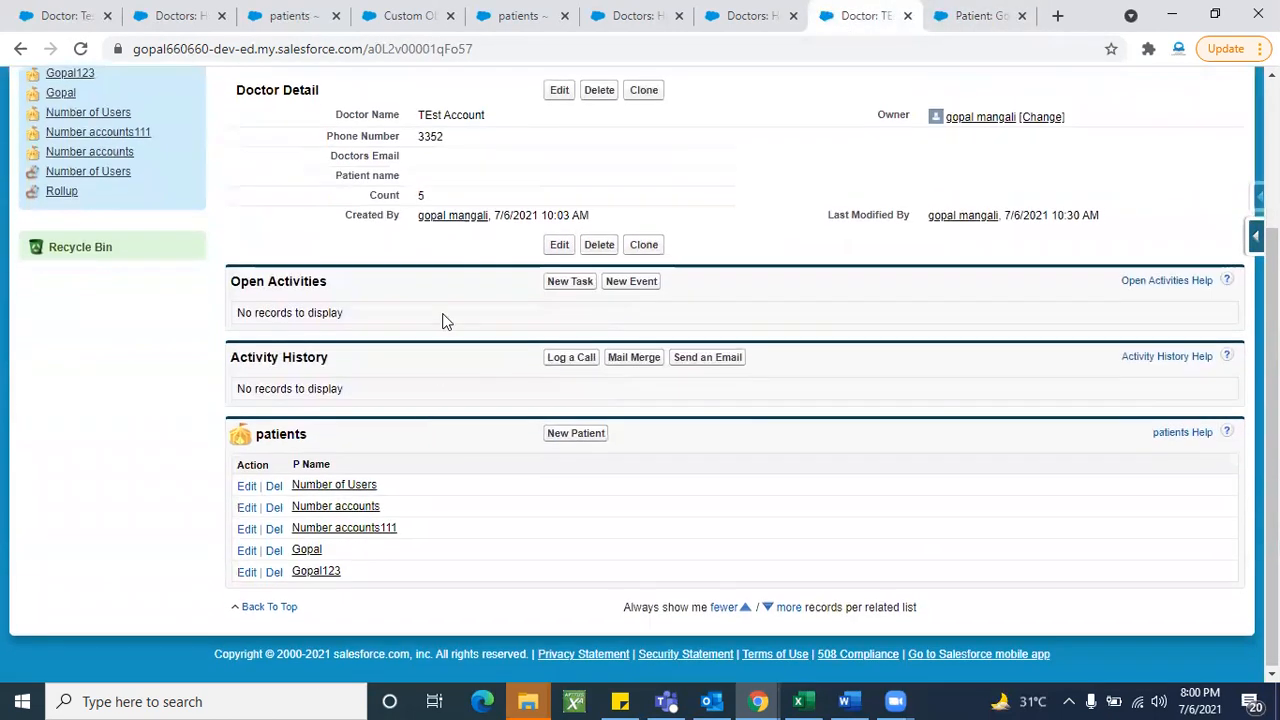
scroll(465, 435, "up", 1)
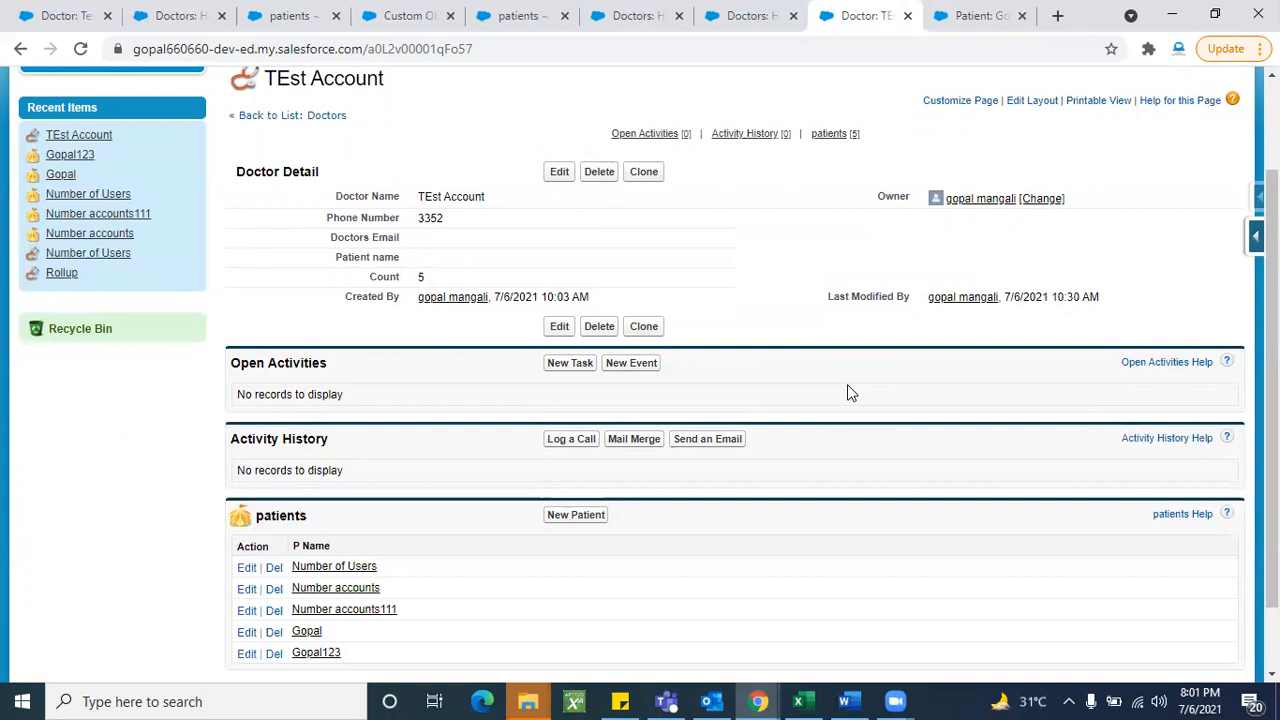
- Give TEst Account the doctor's e-mail address and patient Number accounts, then save
double_click(489, 246)
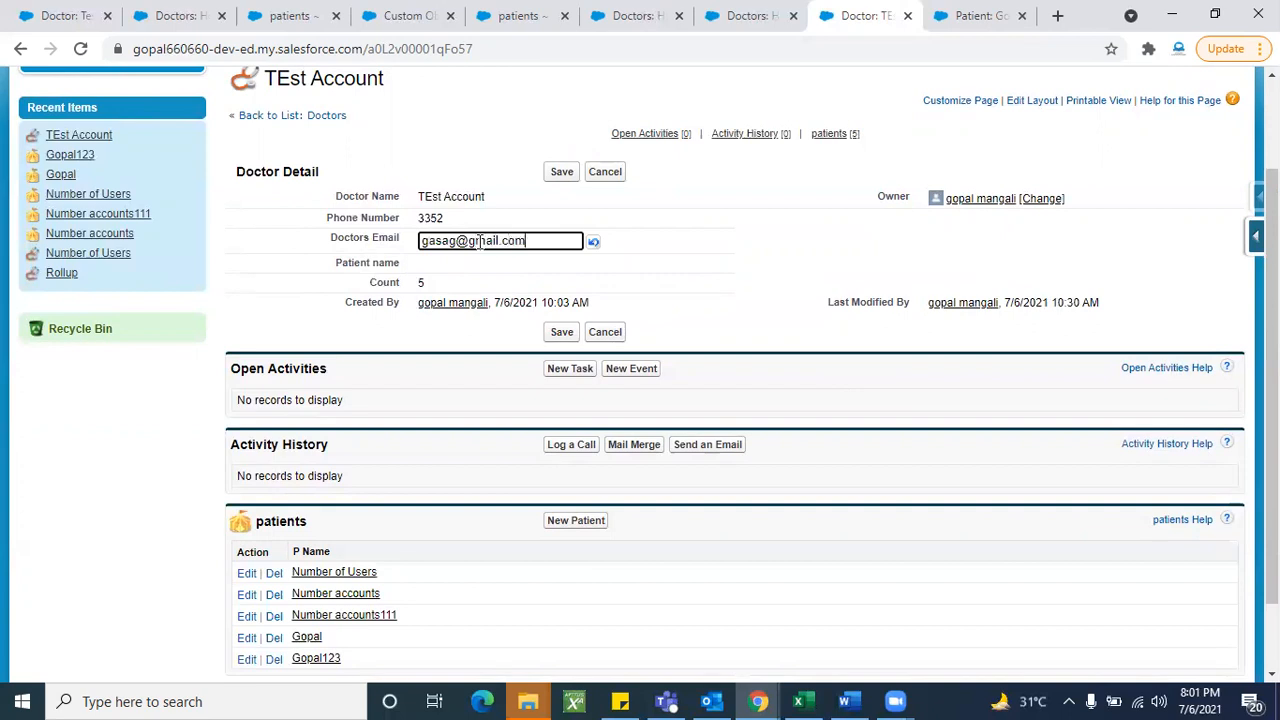
double_click(565, 262)
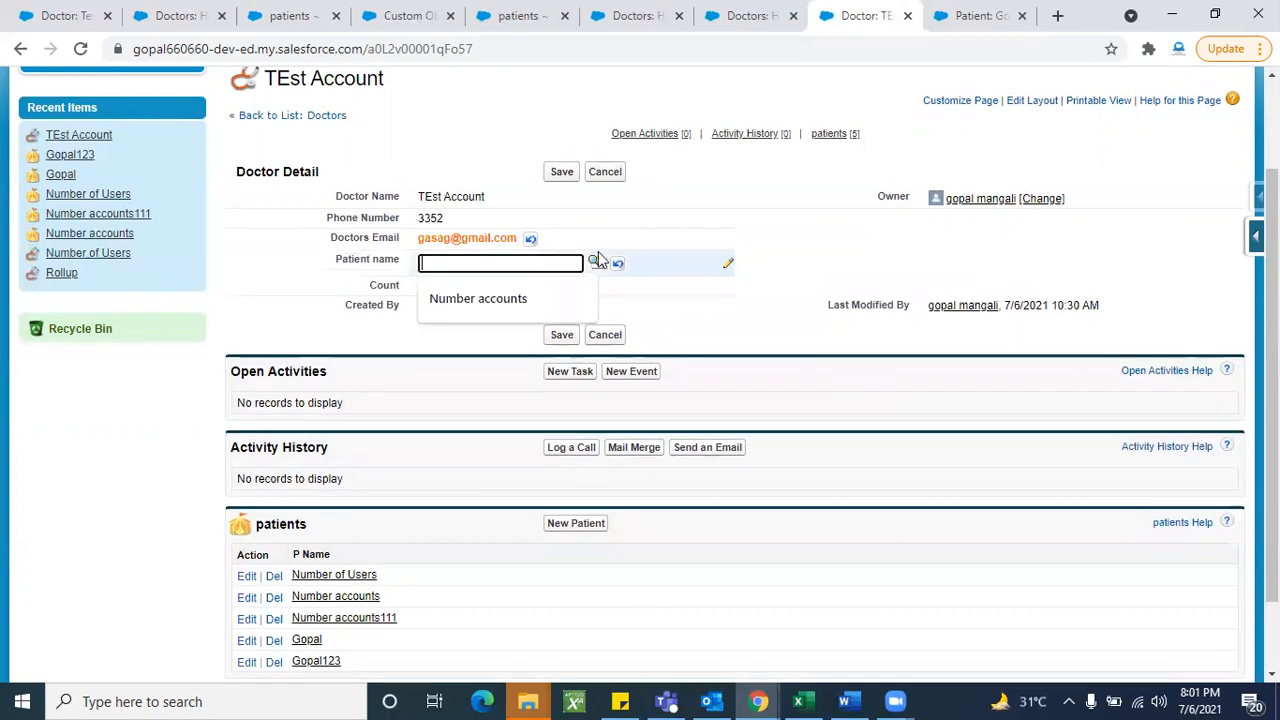
left_click(540, 296)
left_click(566, 178)
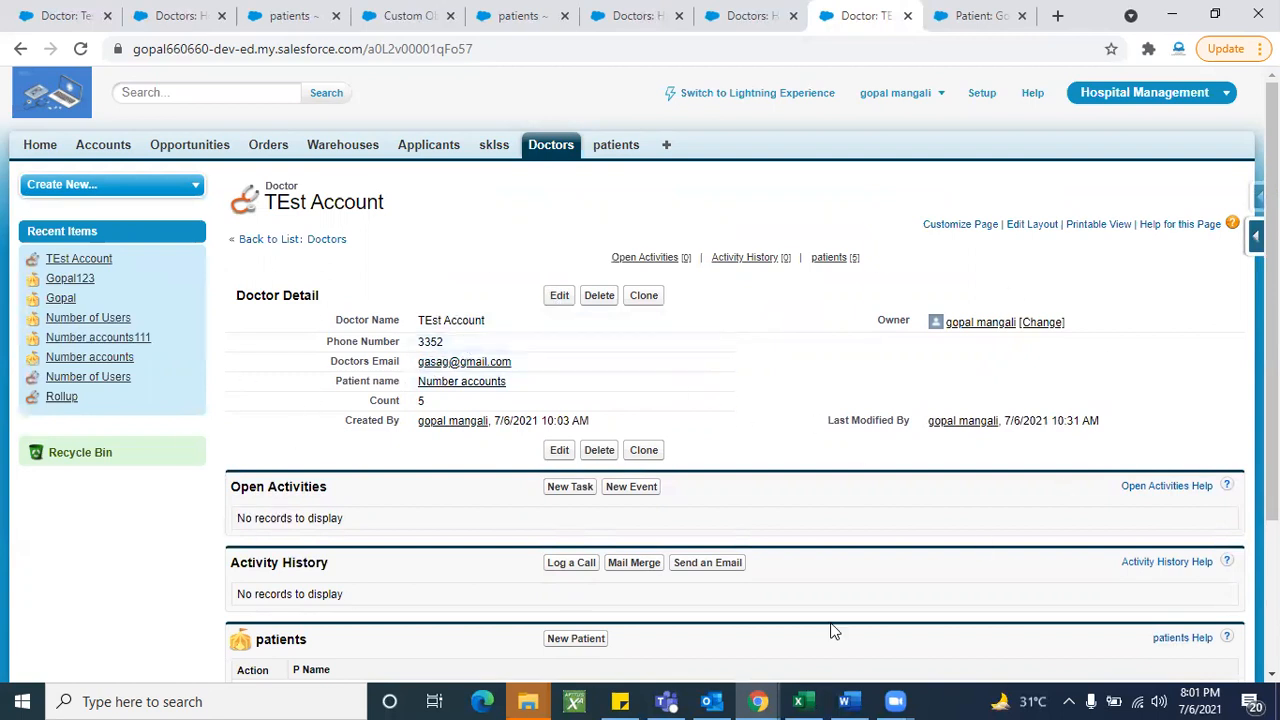
- Clone TEst Account into a new doctor form and begin editing its name
scroll(880, 495, "down", 2)
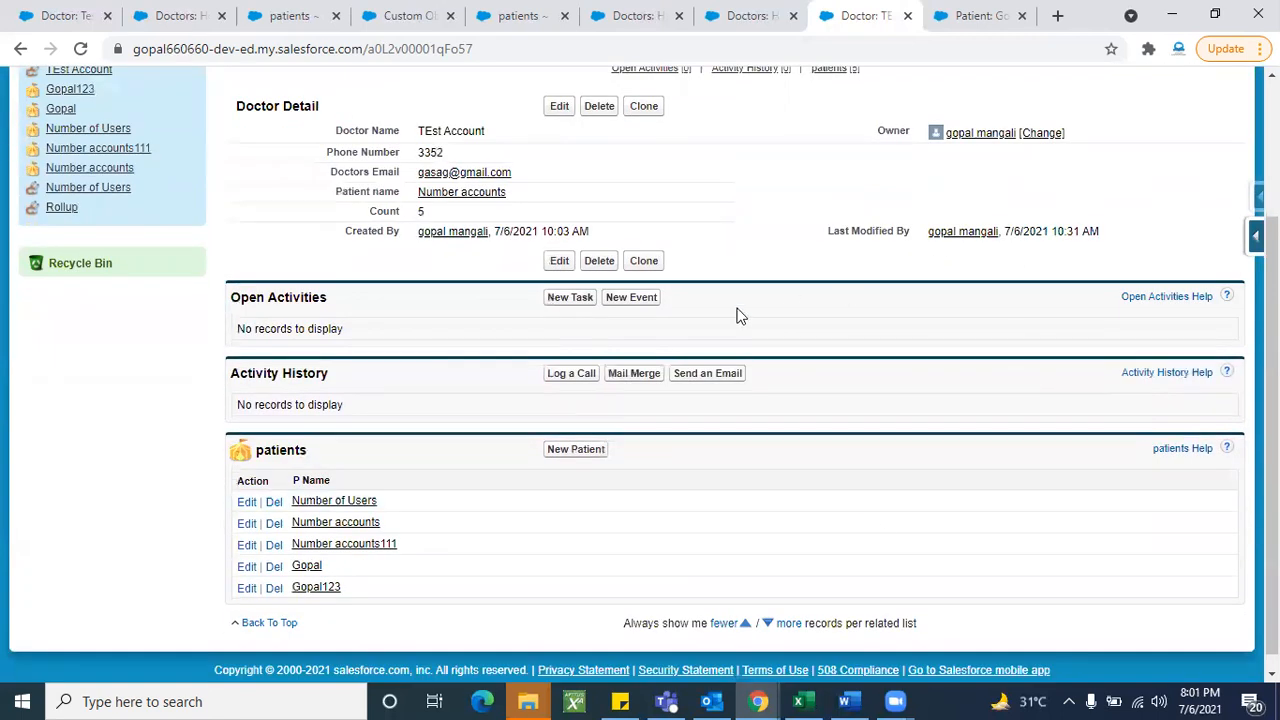
scroll(740, 320, "up", 1)
scroll(848, 418, "up", 1)
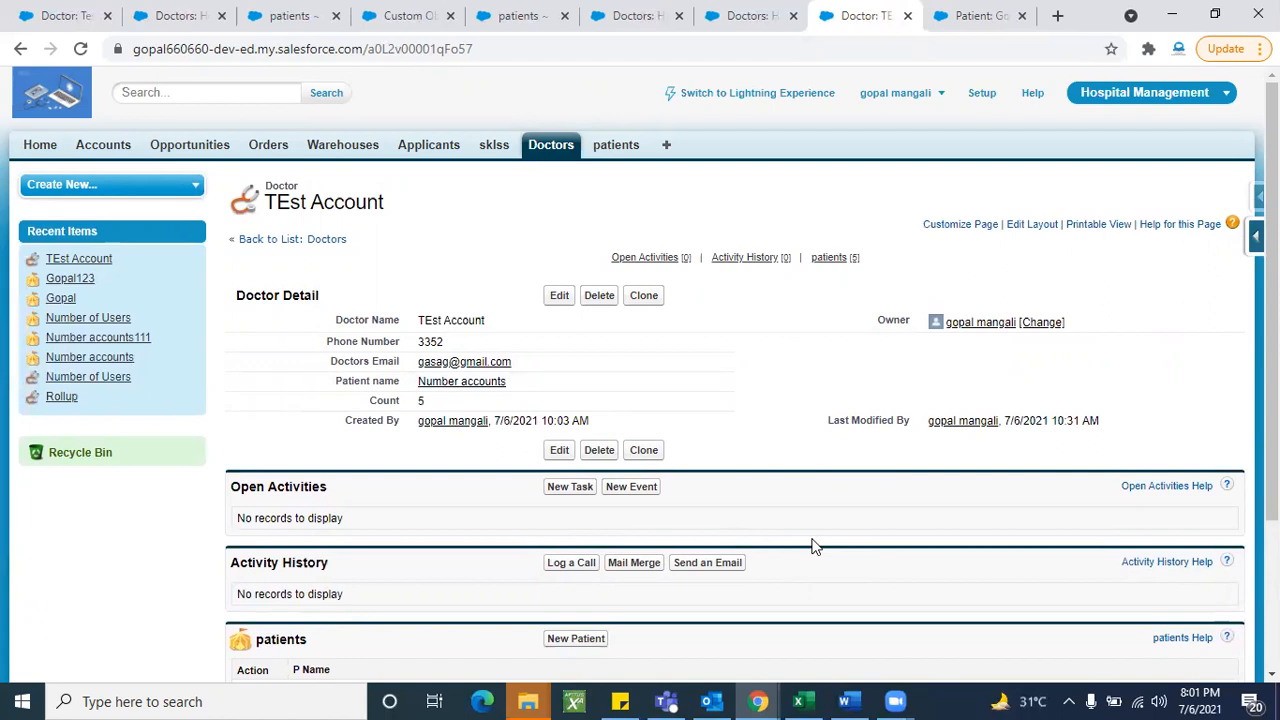
left_click(644, 296)
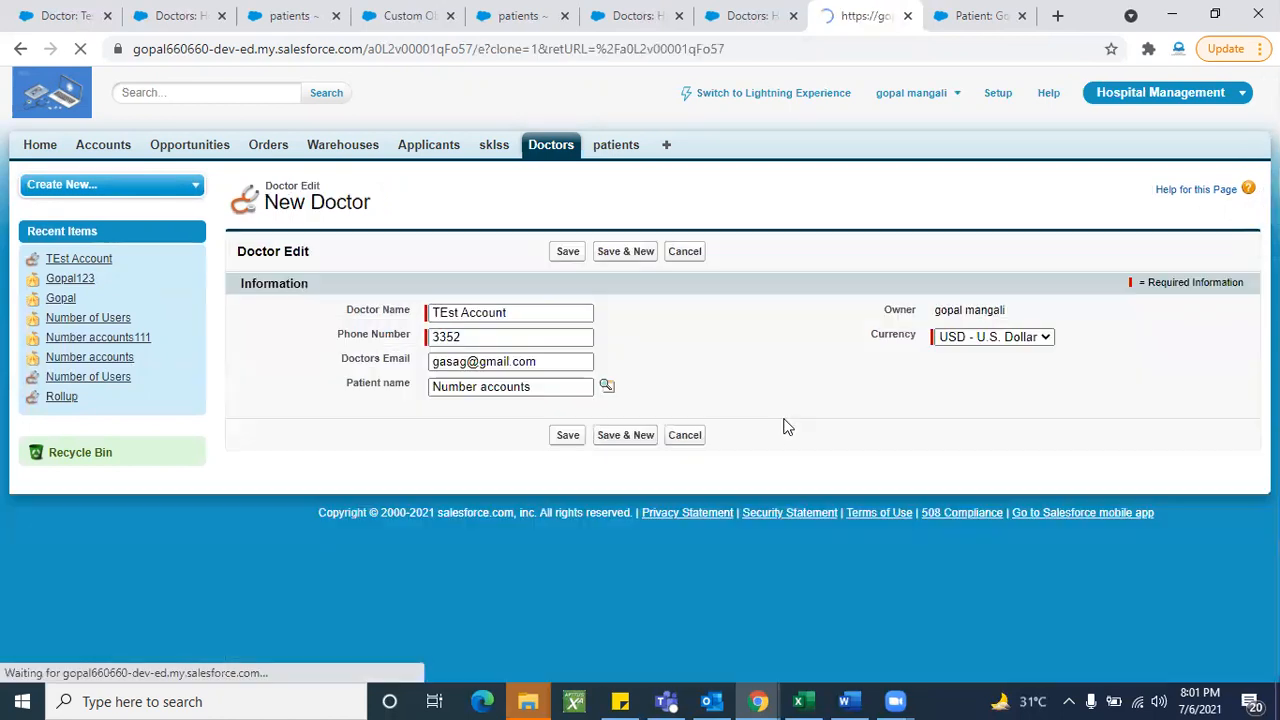
left_click(560, 316)
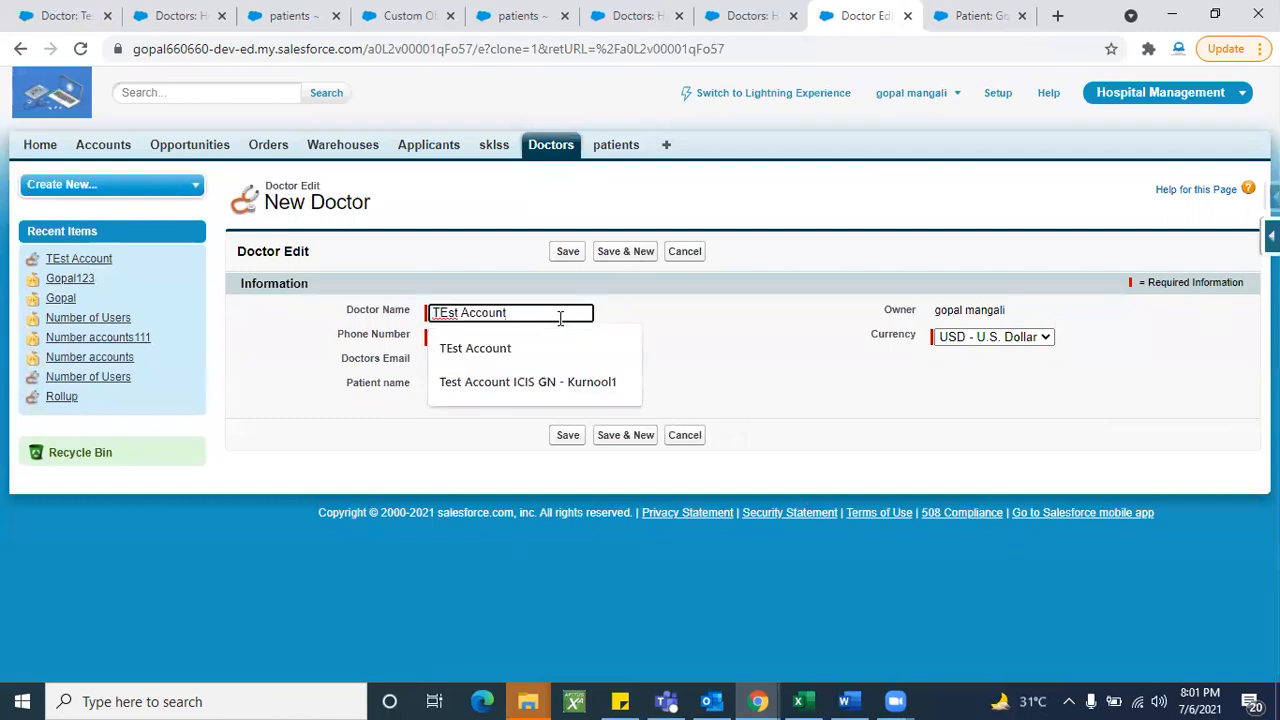
- Replace the cloned doctor's name with 'Test Record' and save the record
key("BackSpace")
key("BackSpace")
key("BackSpace")
key("BackSpace")
key("BackSpace")
key("BackSpace")
key("BackSpace")
key("BackSpace")
key("BackSpace")
key("BackSpace")
key("BackSpace")
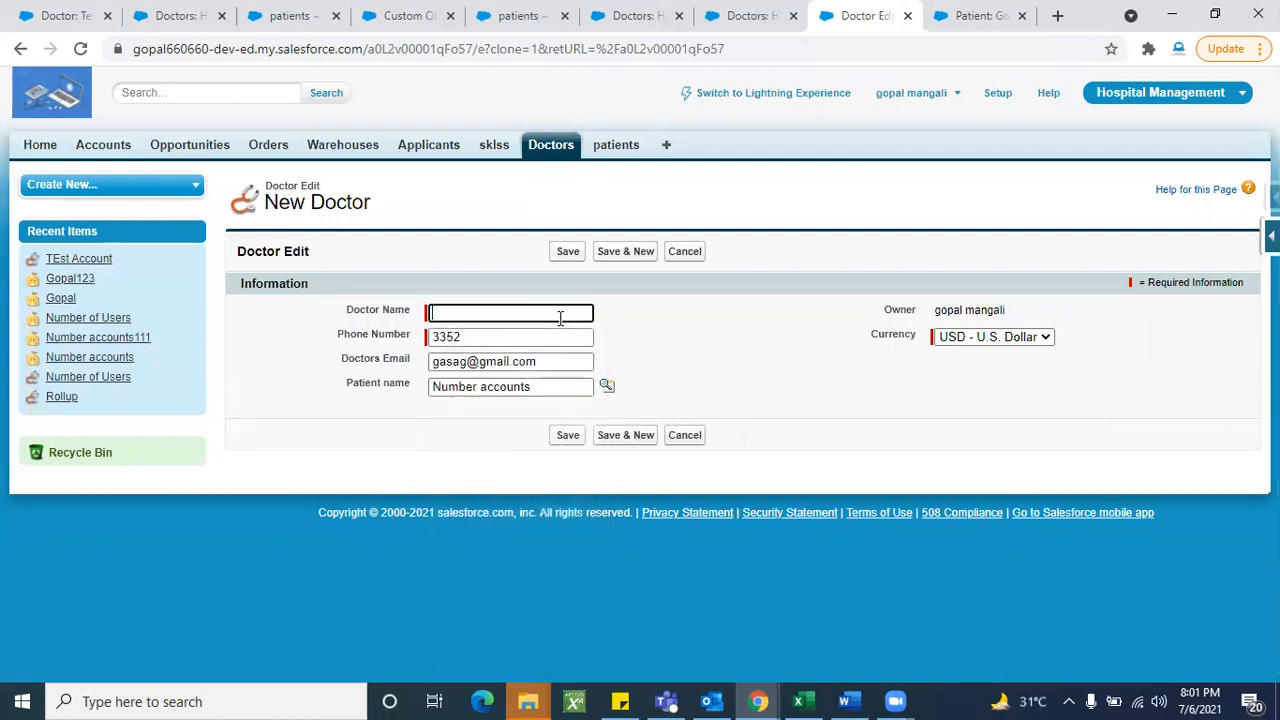
type("Test ")
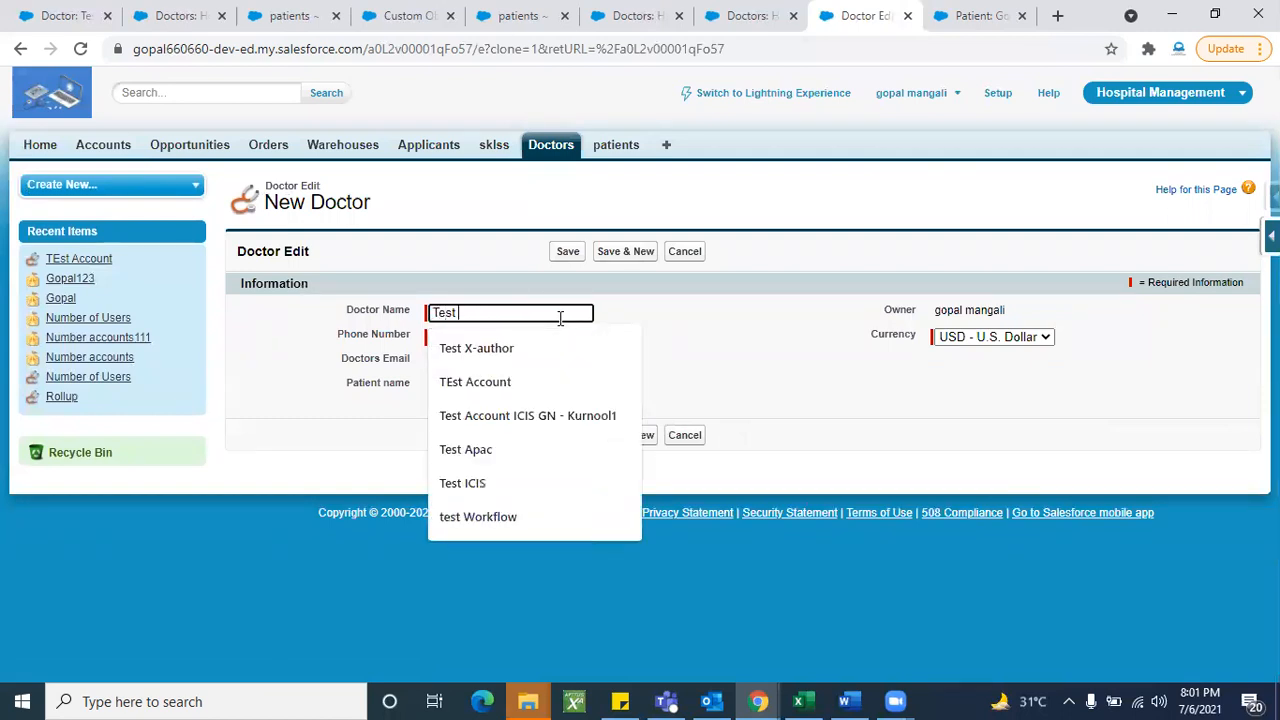
type("Record")
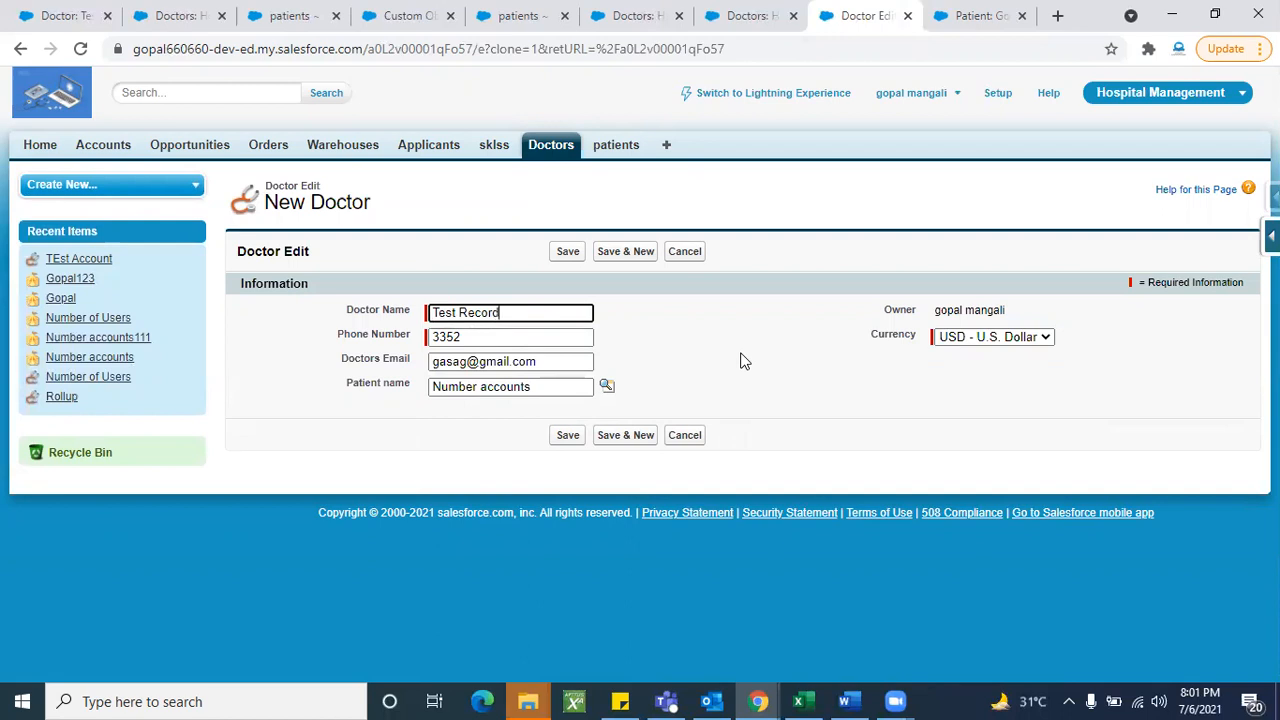
left_click(569, 255)
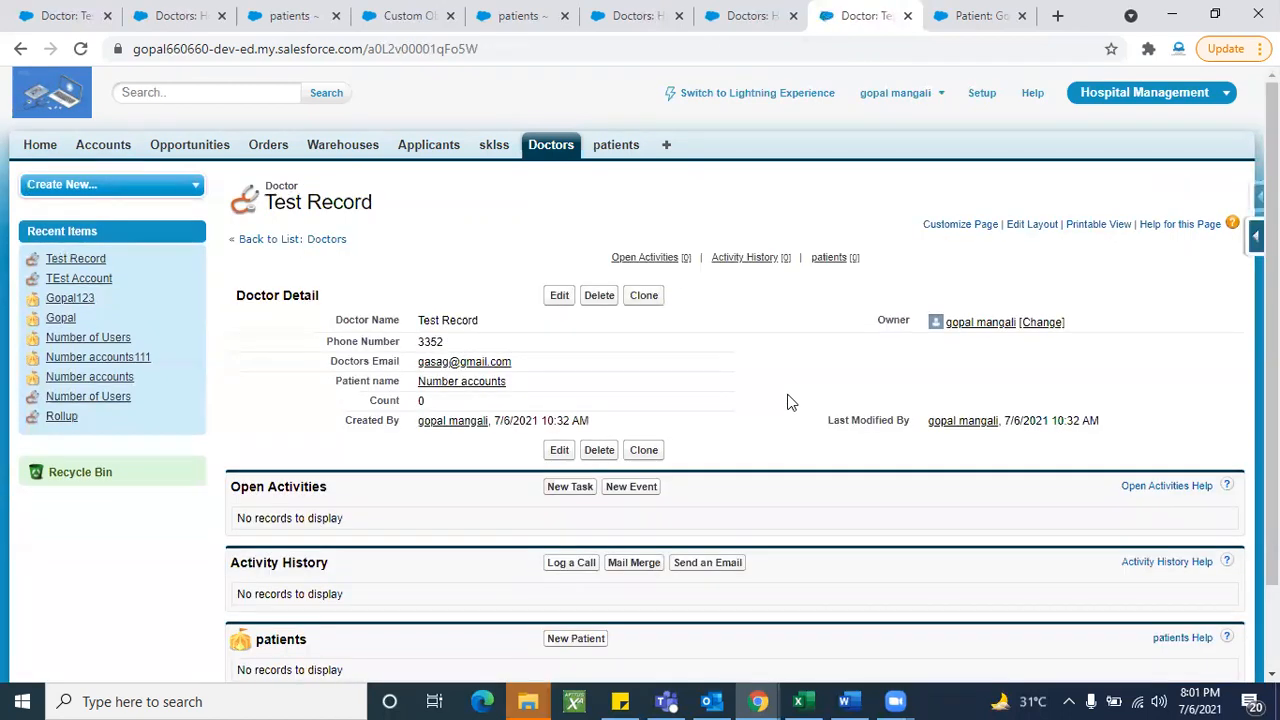
- List all Doctor records, then open the Doctor object's field definitions from the Force.com panel
scroll(735, 497, "down", 2)
scroll(735, 497, "up", 2)
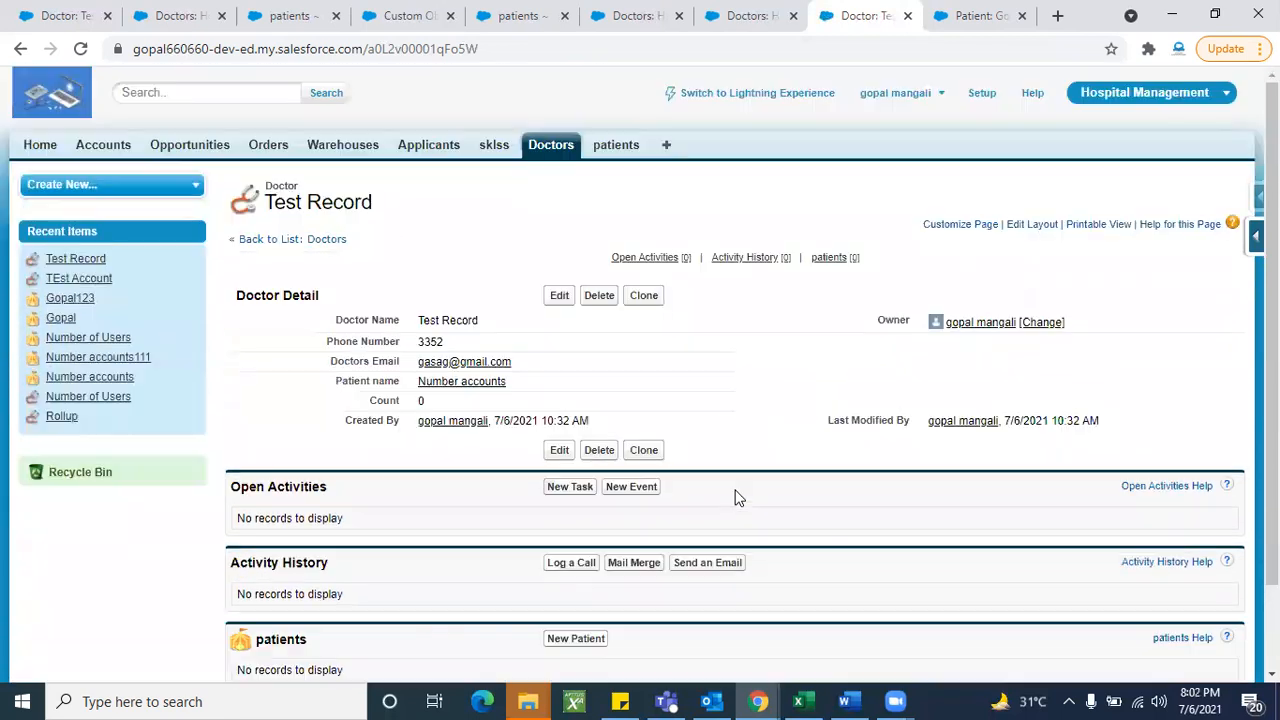
left_click(550, 144)
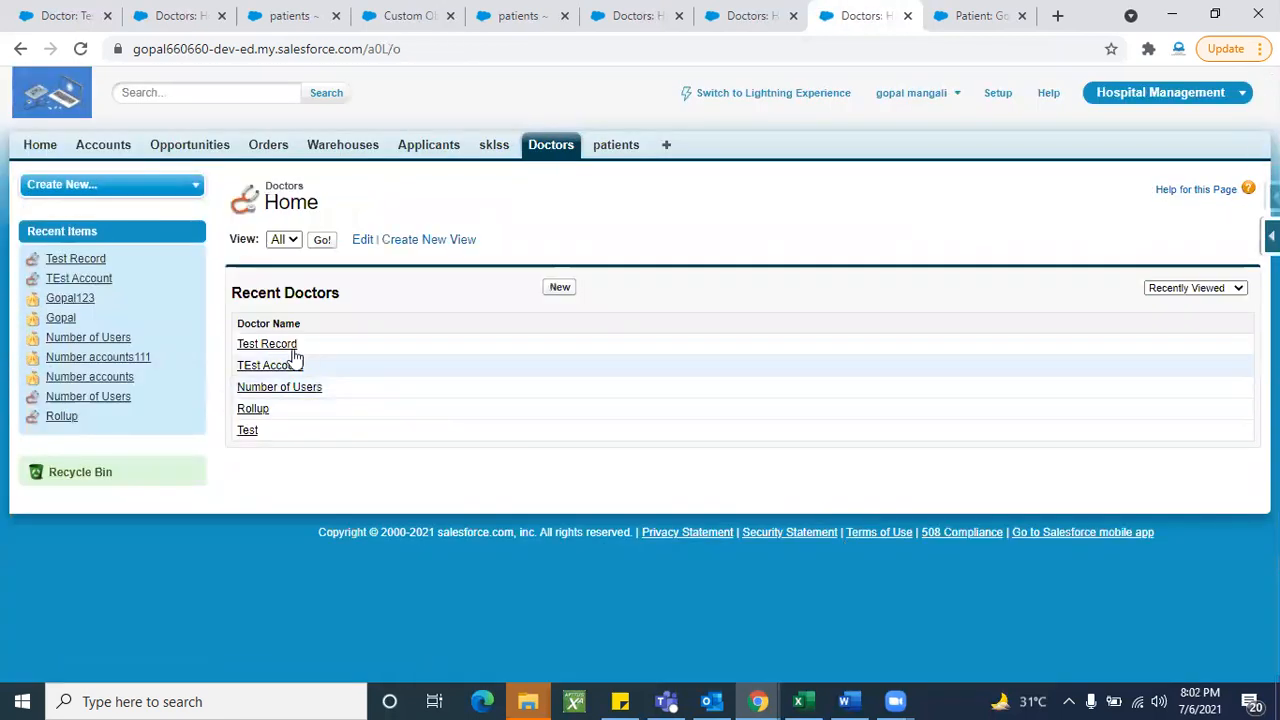
left_click(323, 245)
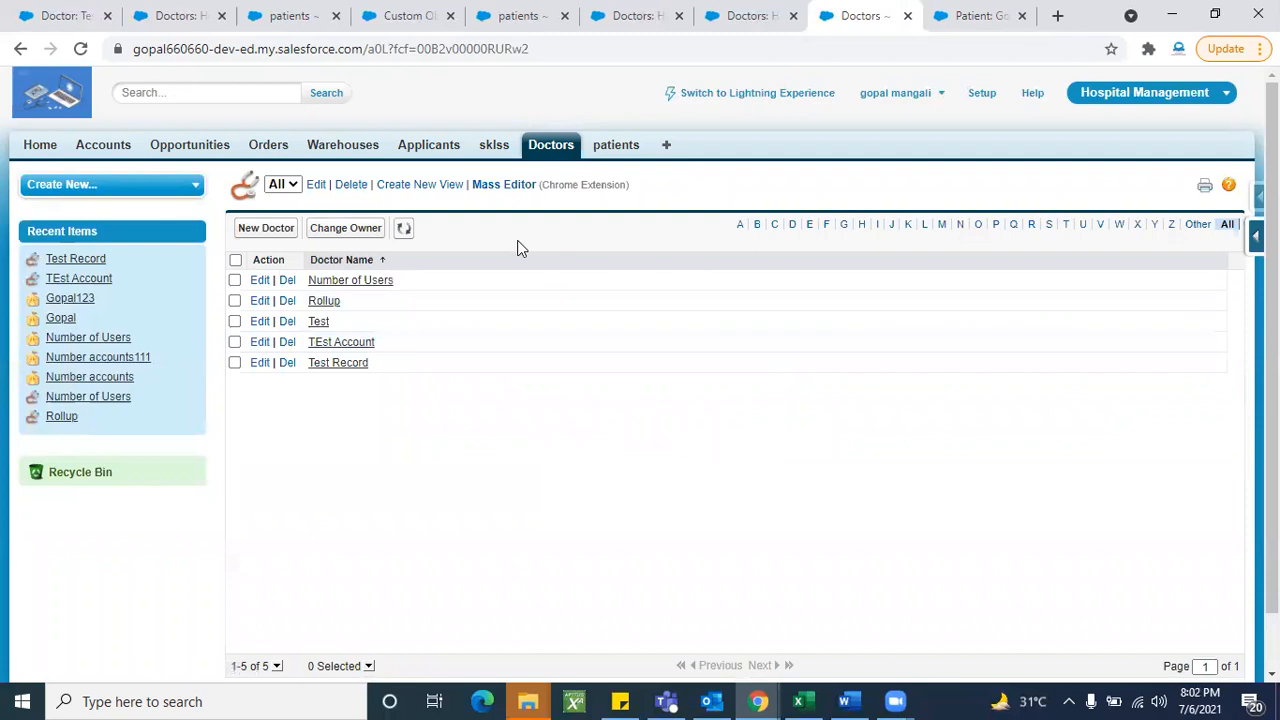
left_click(1257, 235)
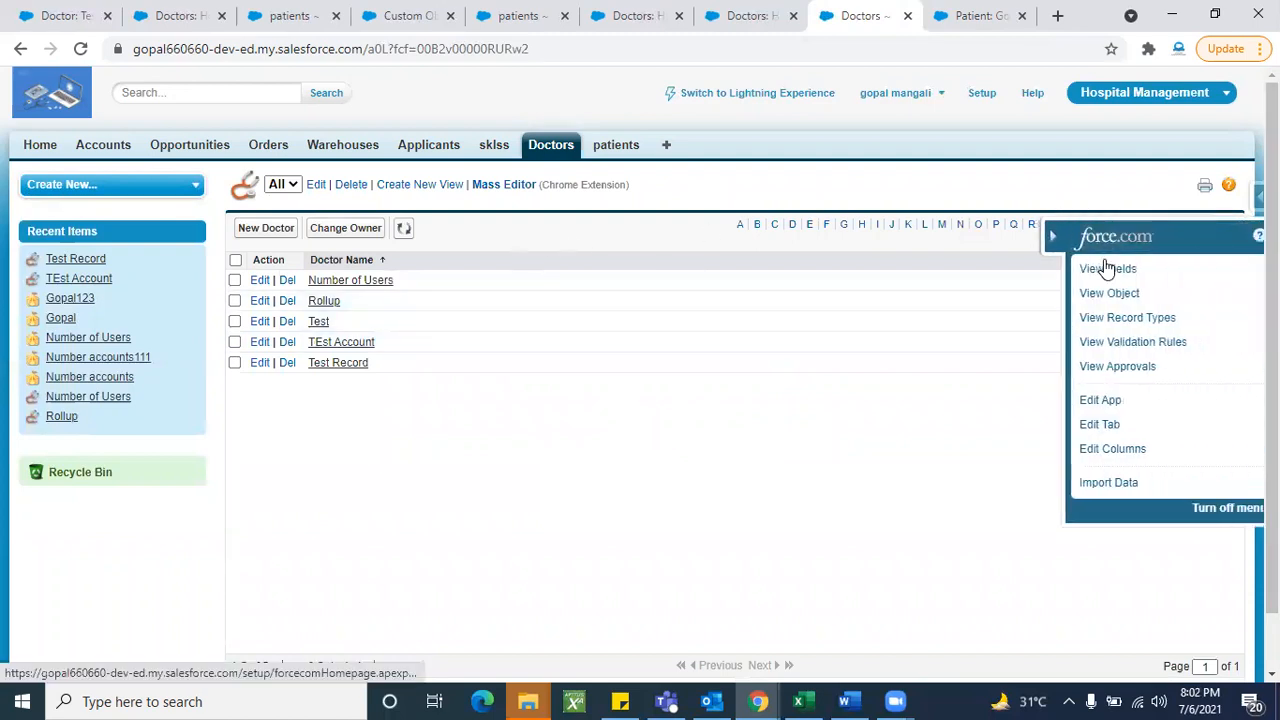
left_click(1100, 271)
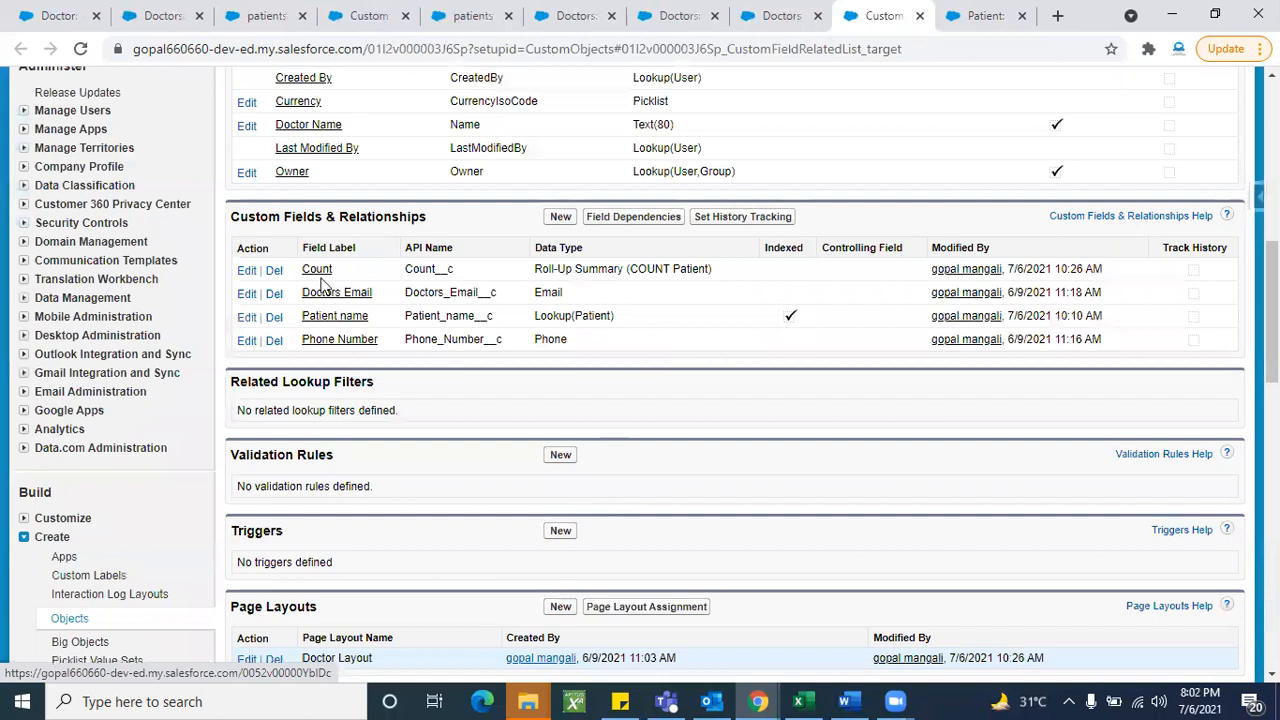
- Start a new Roll-Up Summary field on Doctor labelled 'Min'
left_click(565, 218)
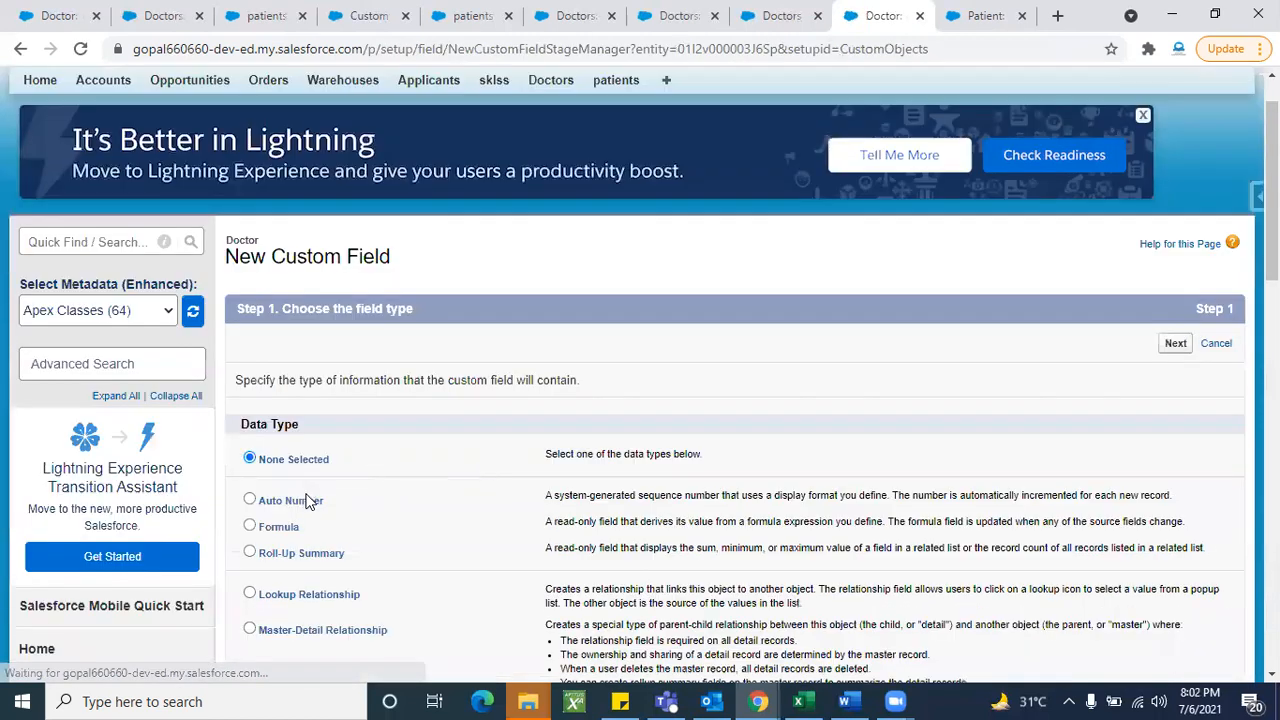
left_click(250, 552)
scroll(500, 480, "down", 2)
left_click(1174, 256)
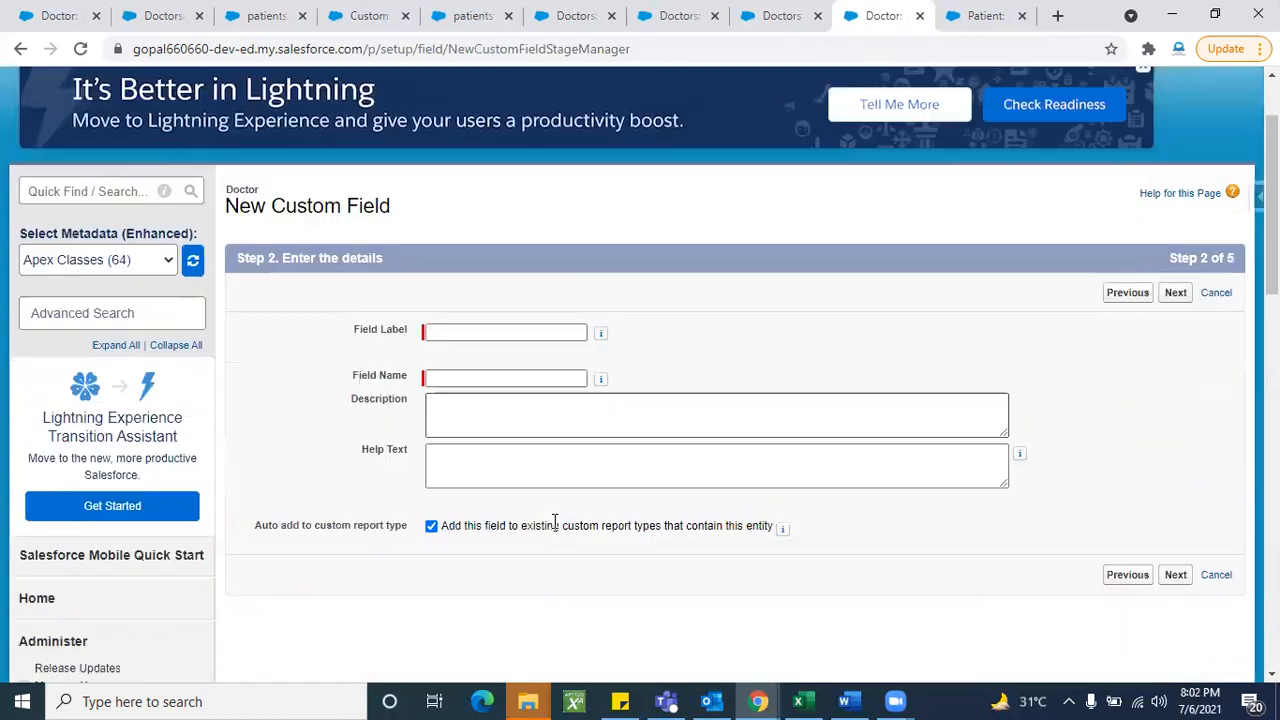
left_click(509, 333)
type("Min")
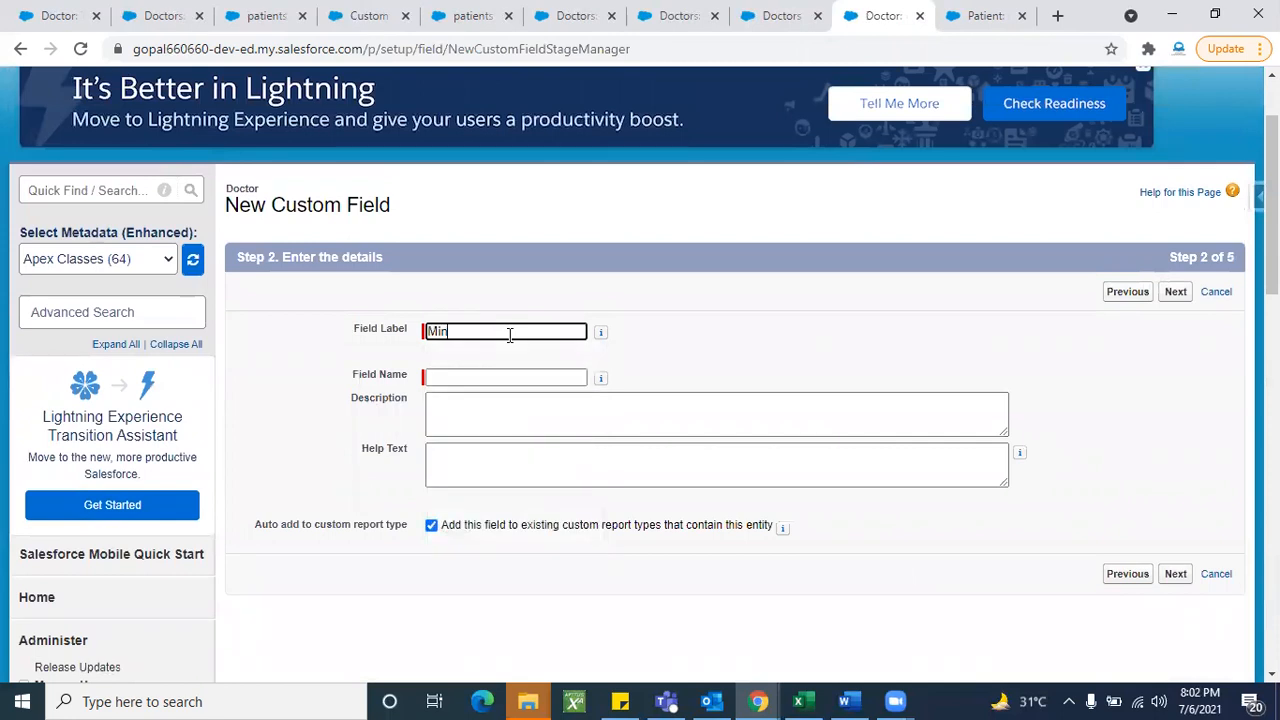
left_click(706, 337)
left_click(1175, 291)
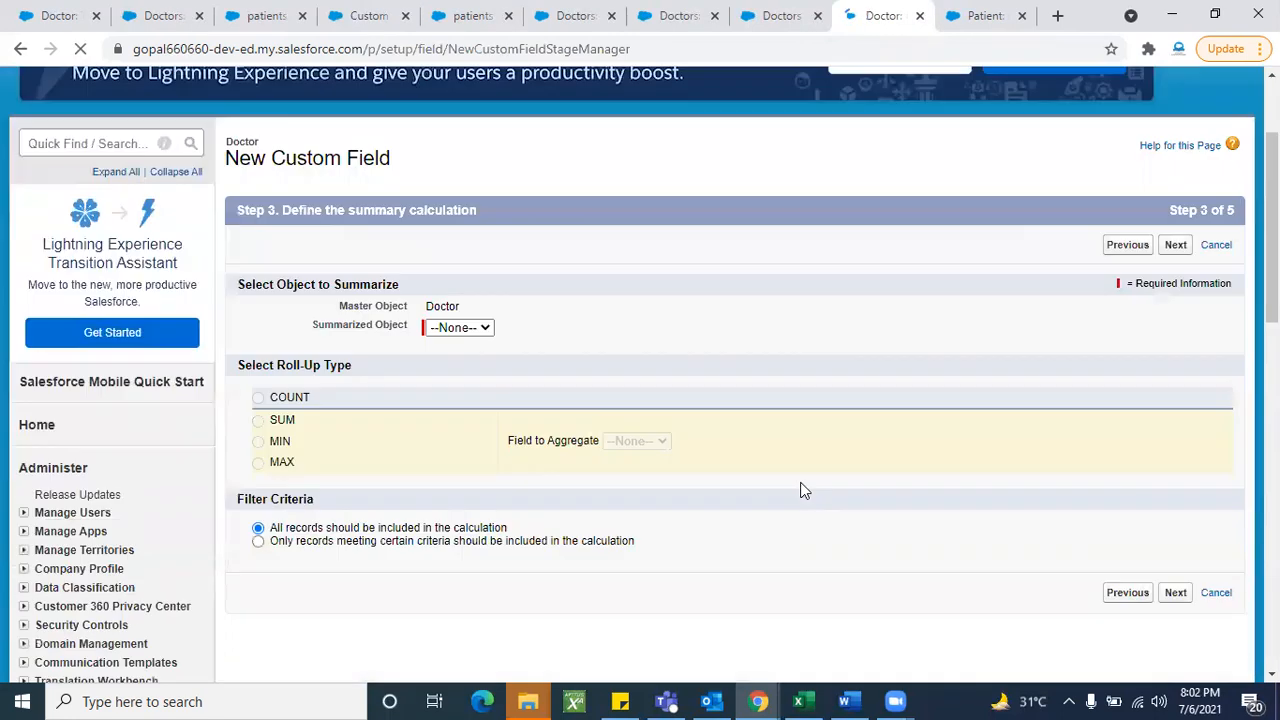
- Summarize Patients with the MAX calculation, then cancel the unsaved field
left_click(463, 311)
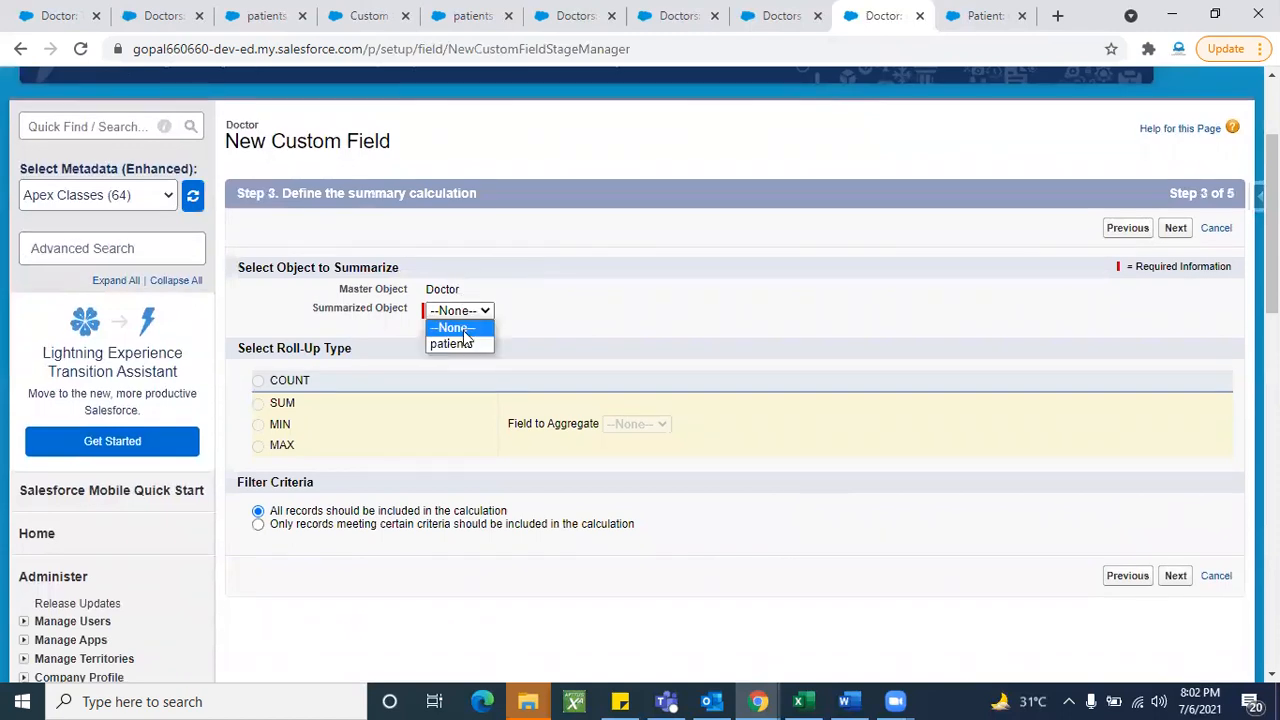
left_click(458, 343)
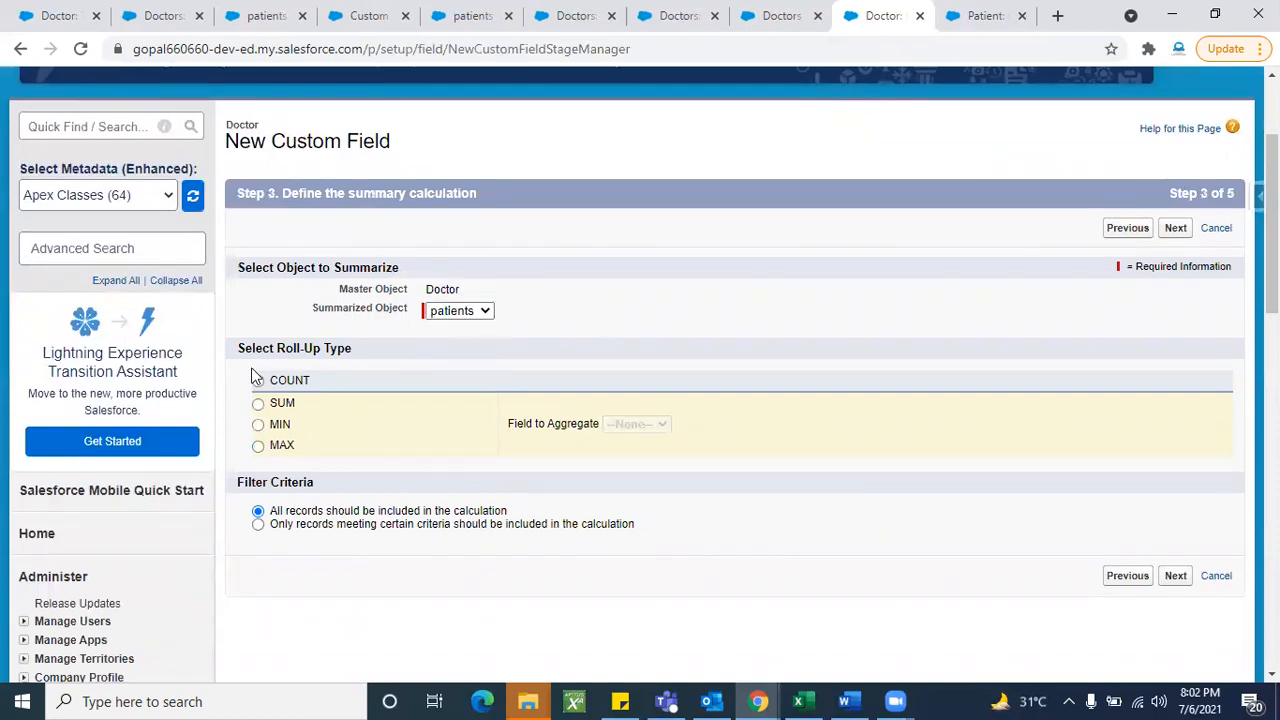
left_click(258, 403)
left_click(259, 424)
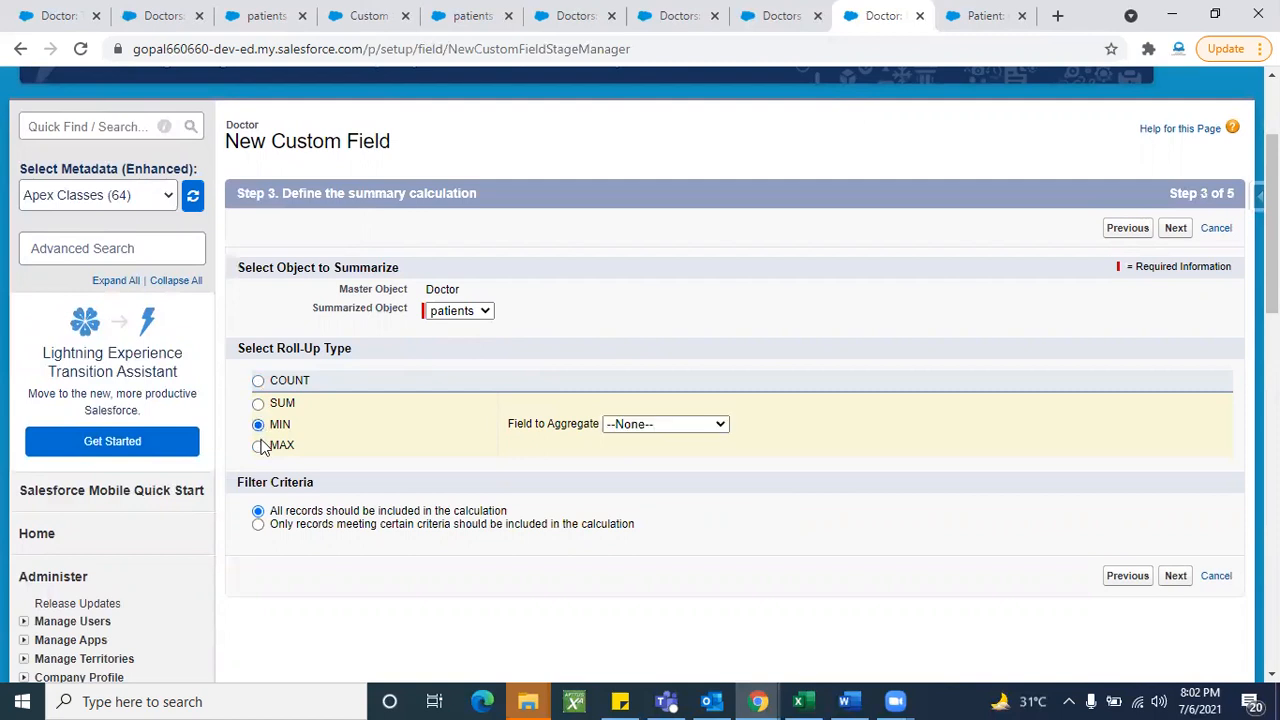
left_click(258, 446)
scroll(594, 349, "up", 3)
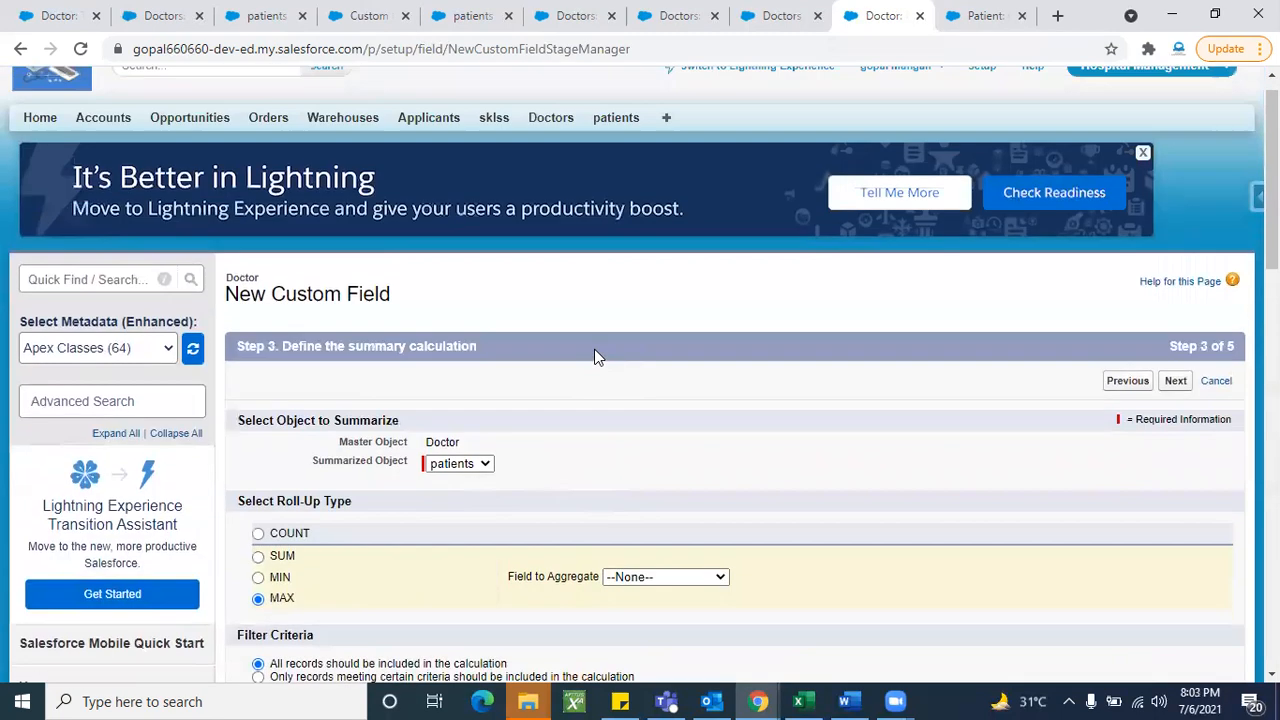
scroll(703, 394, "up", 1)
left_click(1220, 410)
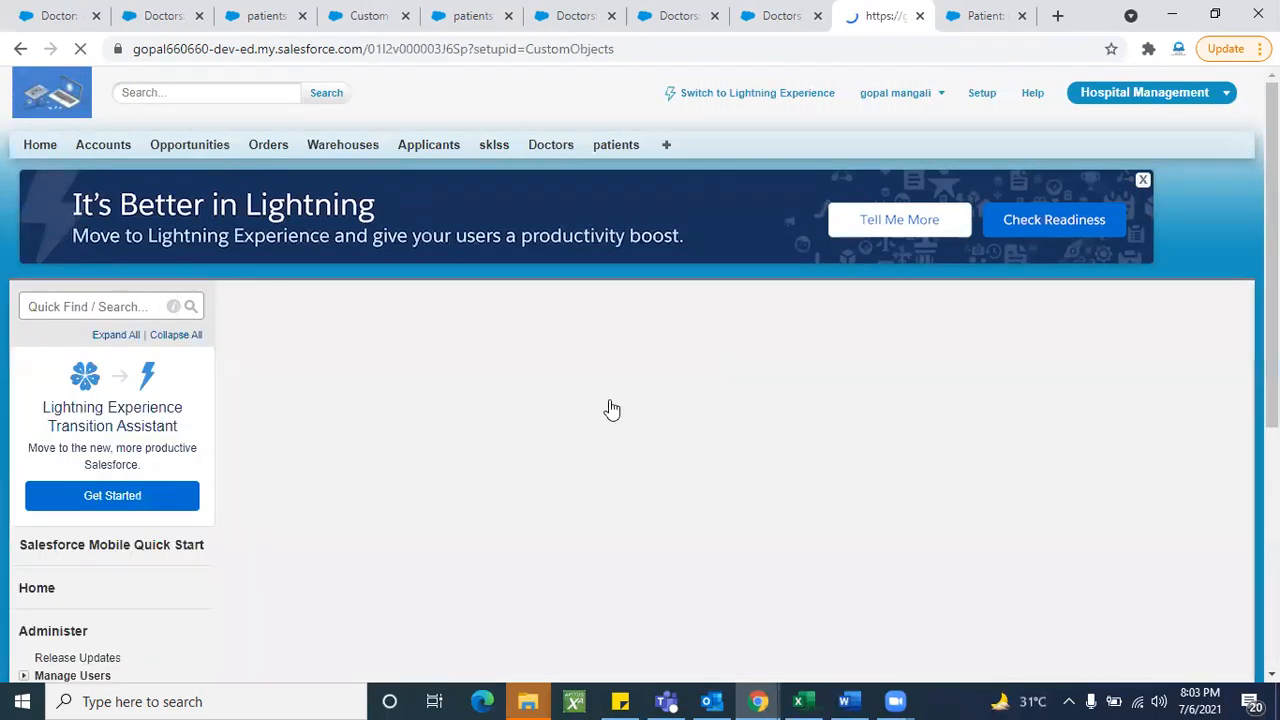
- Start a new Doctor custom field with Formula as its type
scroll(588, 530, "down", 5)
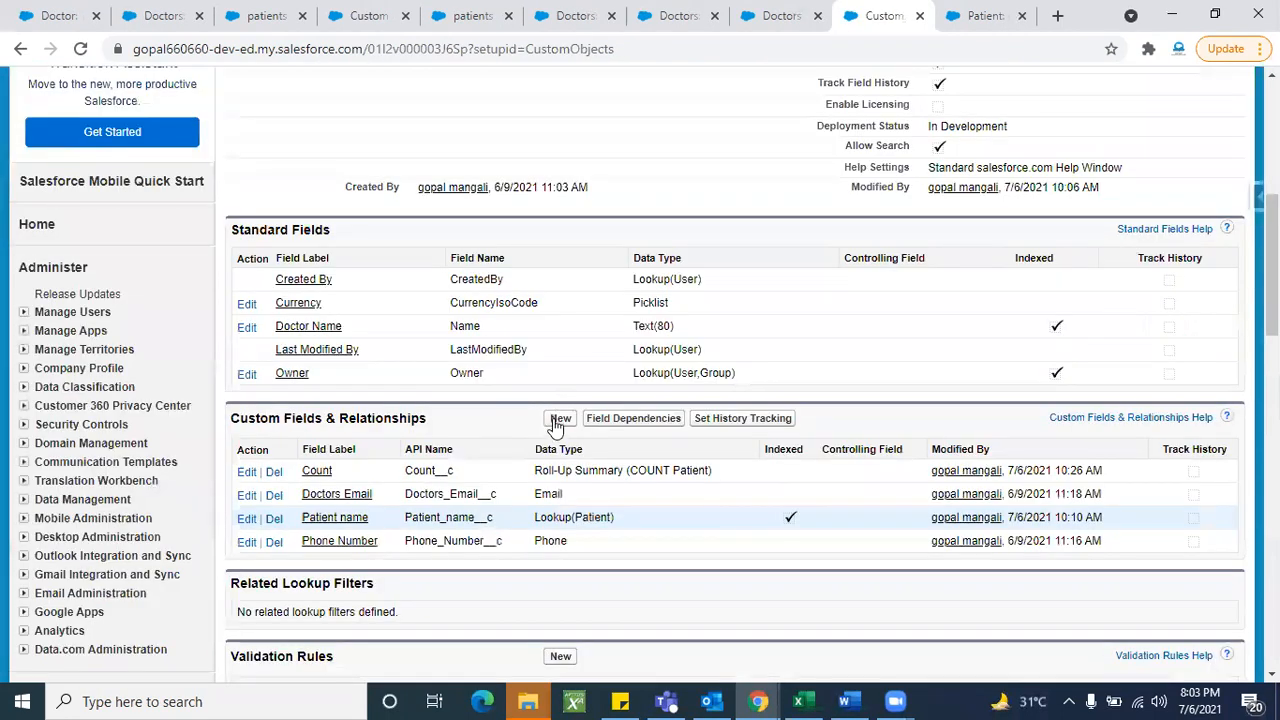
left_click(556, 422)
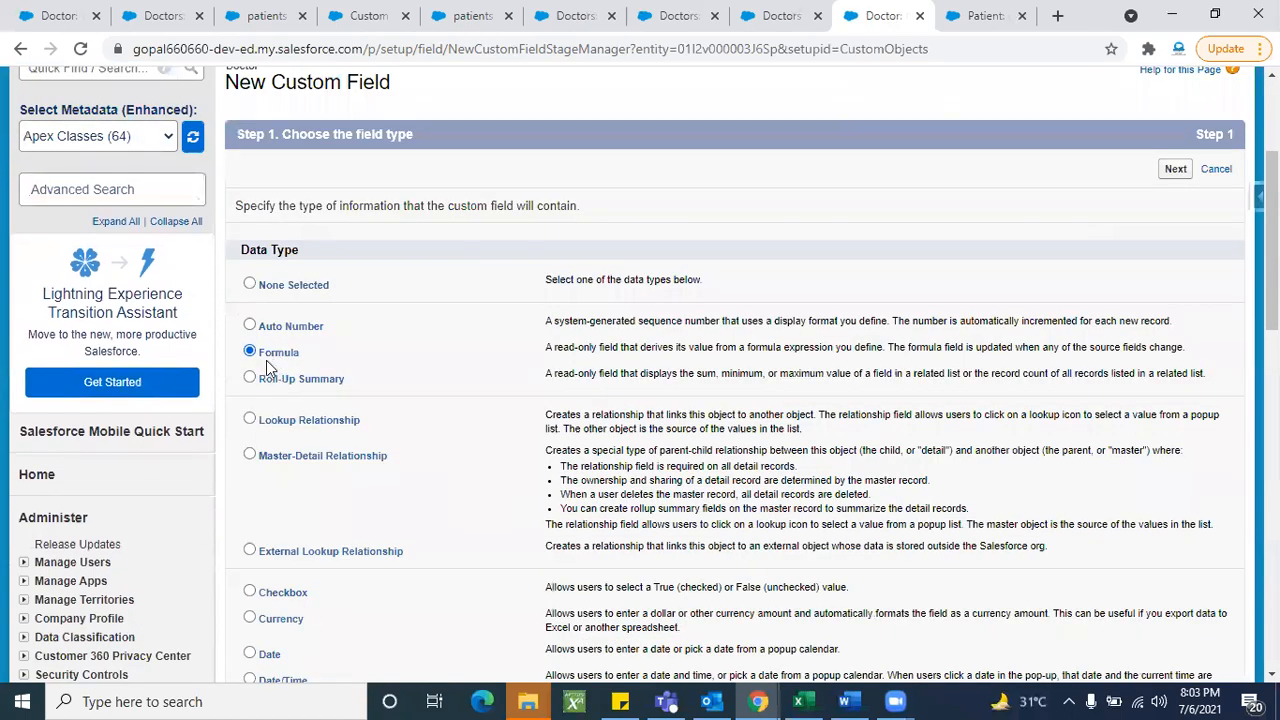
left_click(270, 378)
left_click(287, 358)
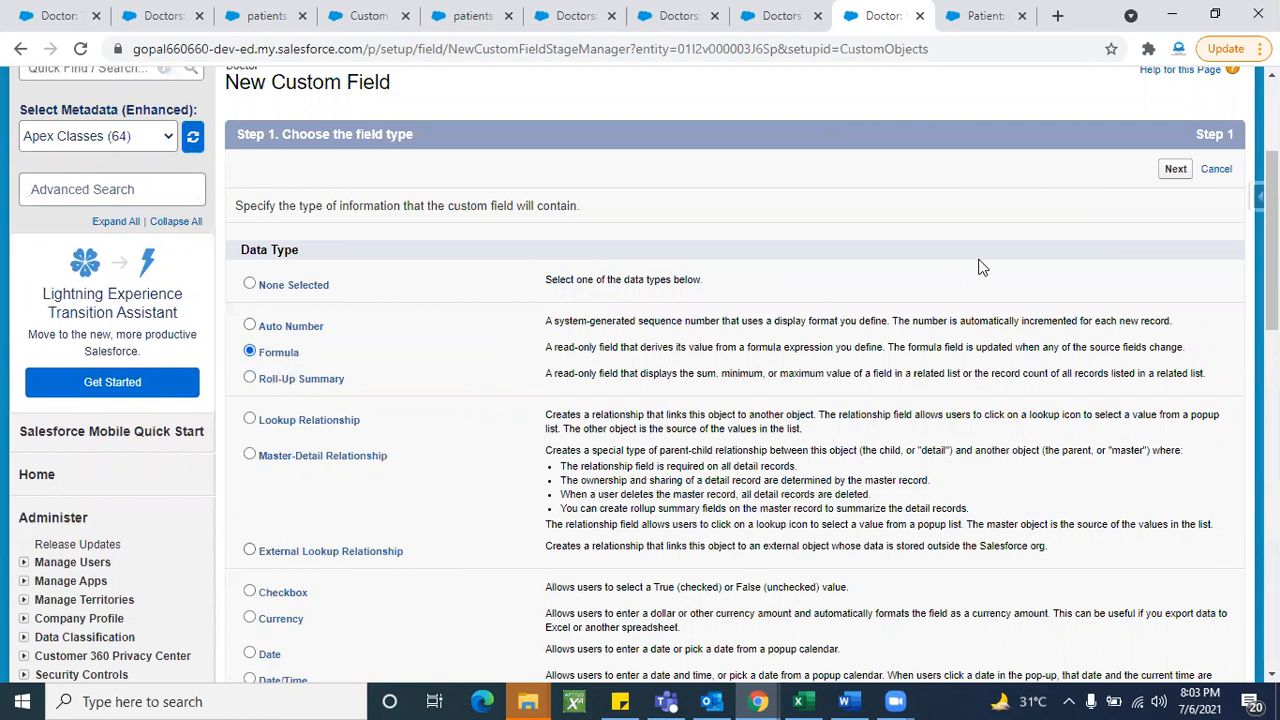
left_click(1175, 170)
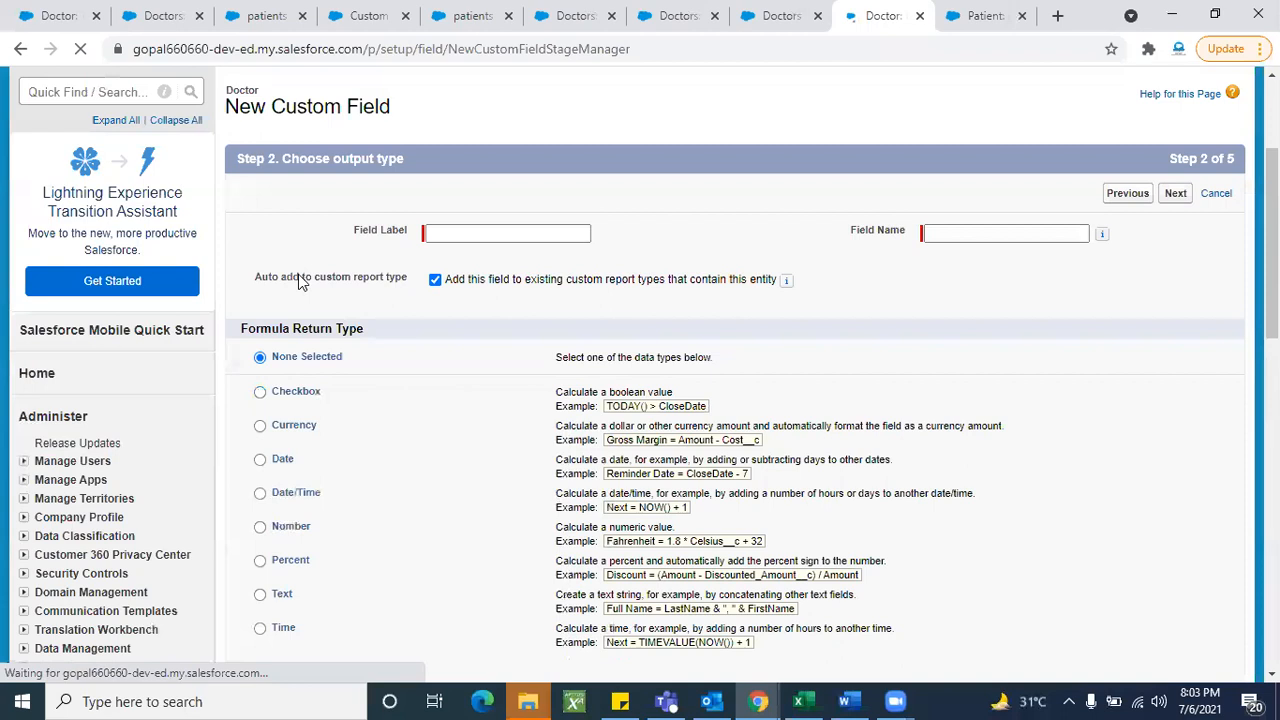
- Try Checkbox, Currency, Date and Date/Time return types, settling on Number
scroll(298, 281, "down", 1)
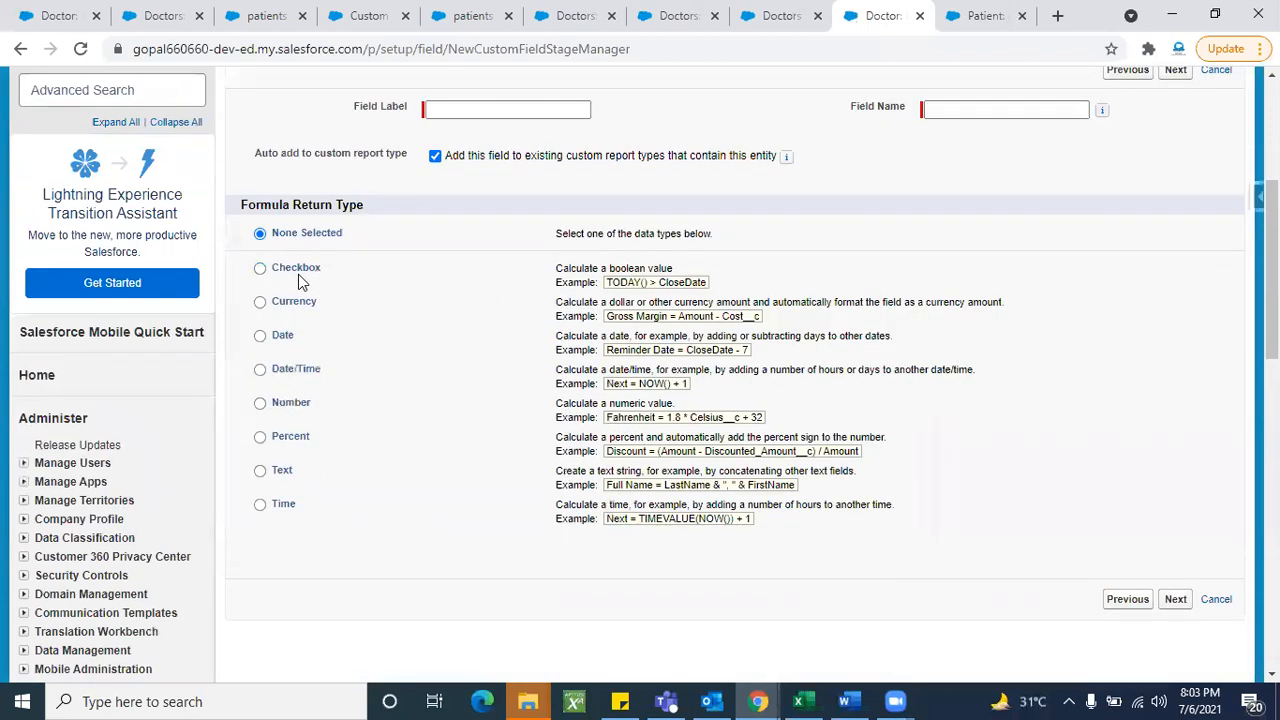
left_click(307, 282)
left_click(309, 300)
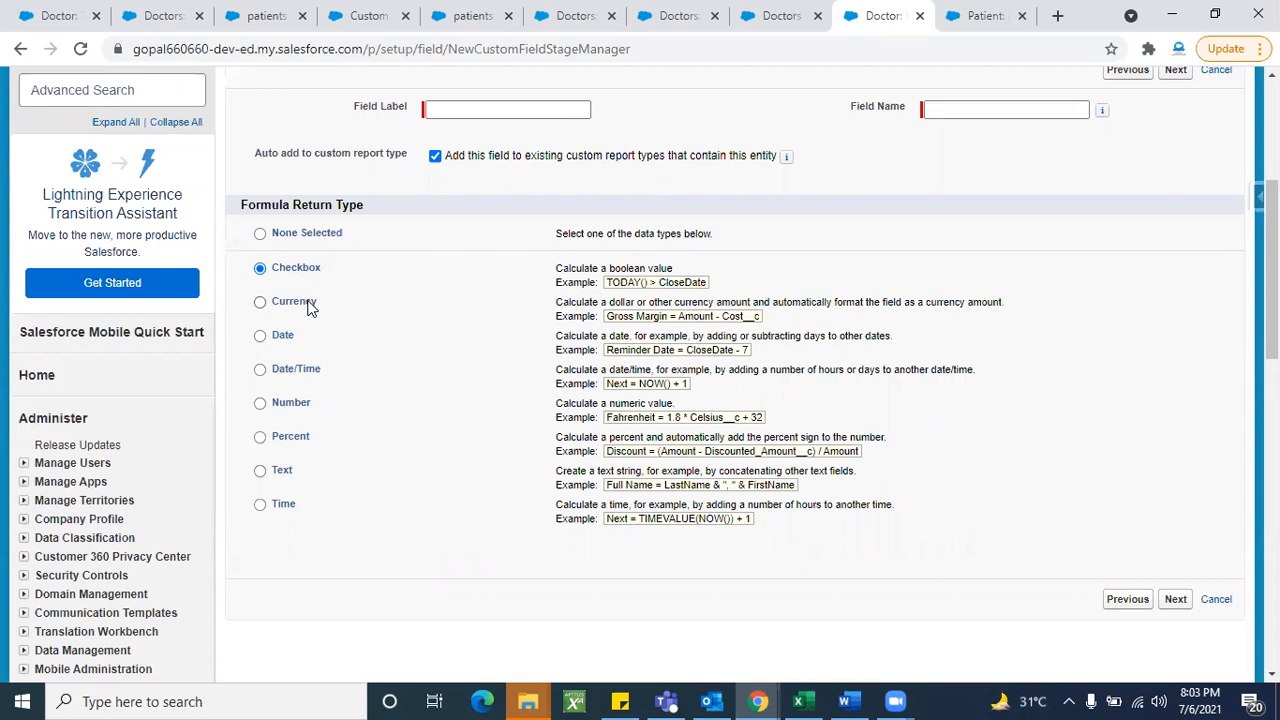
left_click(286, 346)
left_click(290, 372)
left_click(289, 406)
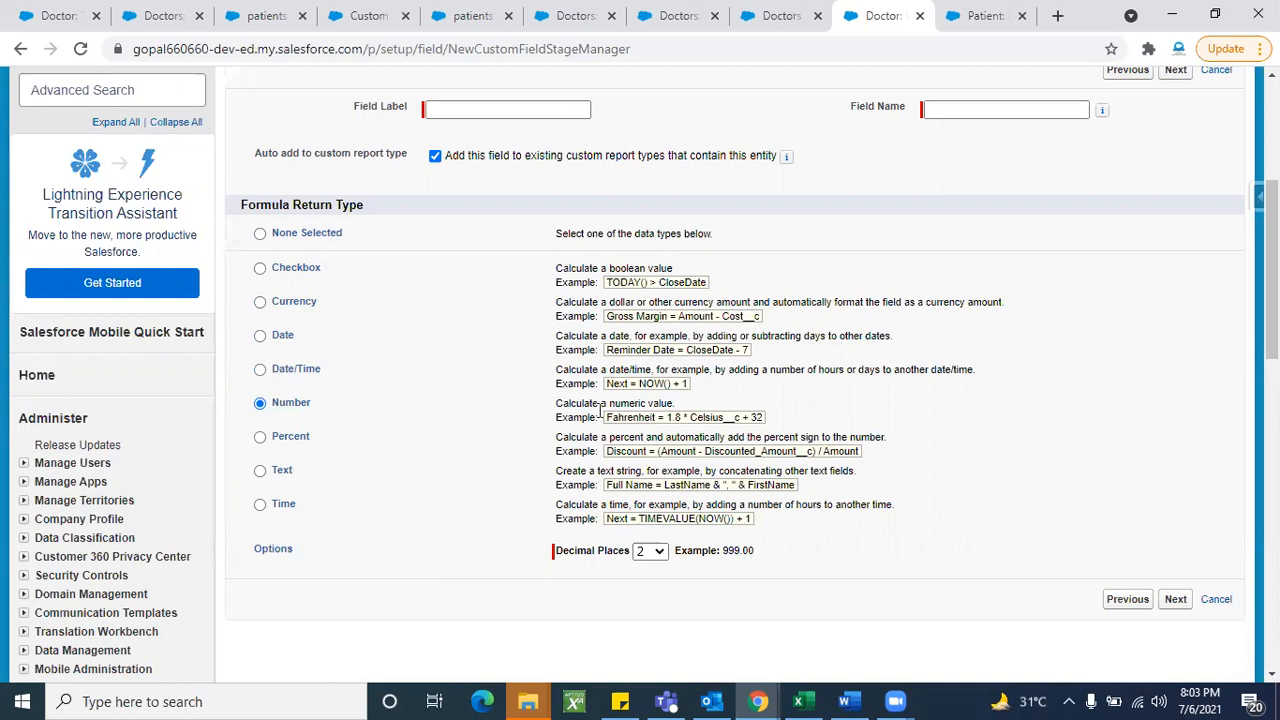
scroll(383, 377, "up", 1)
scroll(383, 377, "down", 1)
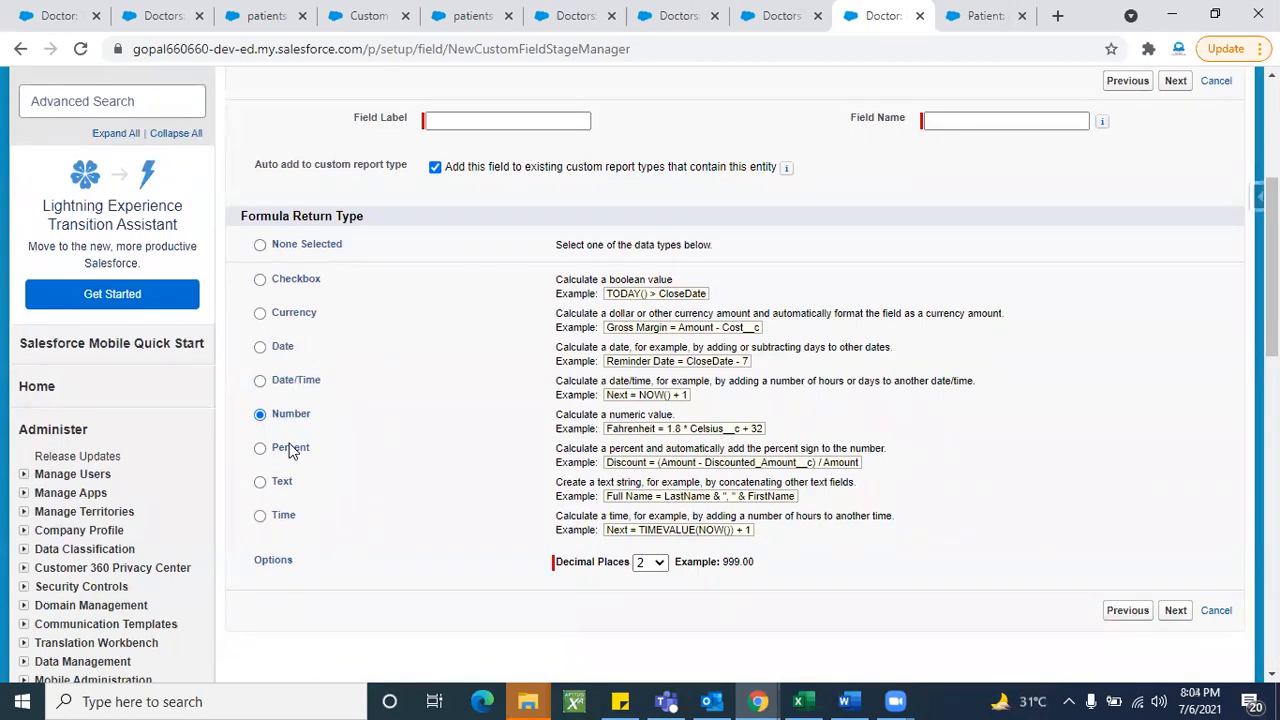
scroll(457, 420, "up", 3)
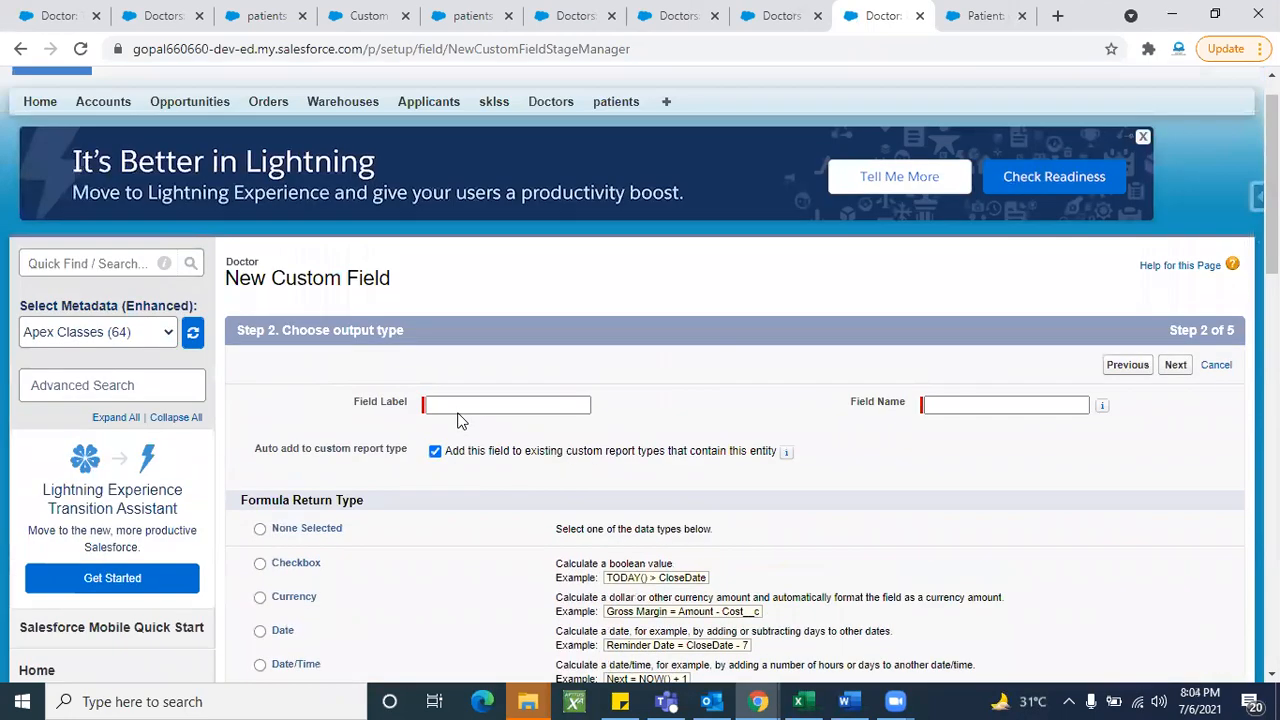
- Cancel the Number formula field and select Auto Number in Step 1's field-type list
left_click(1222, 369)
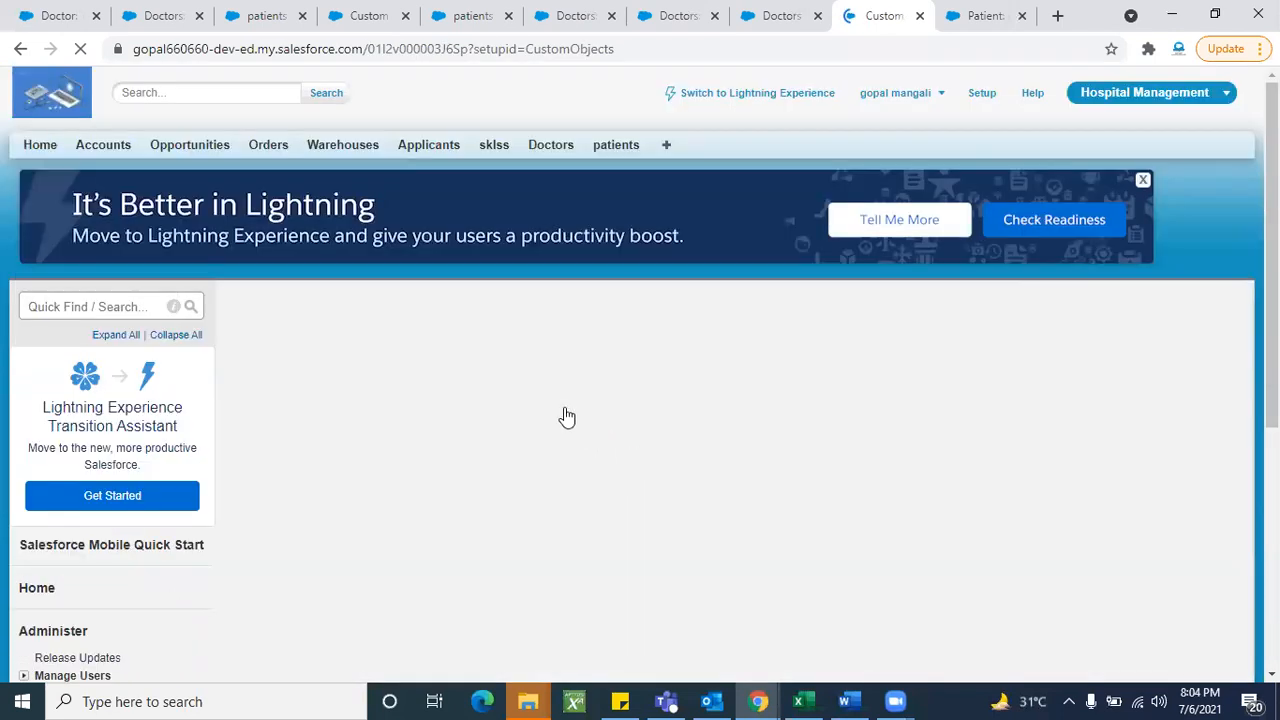
scroll(564, 412, "down", 4)
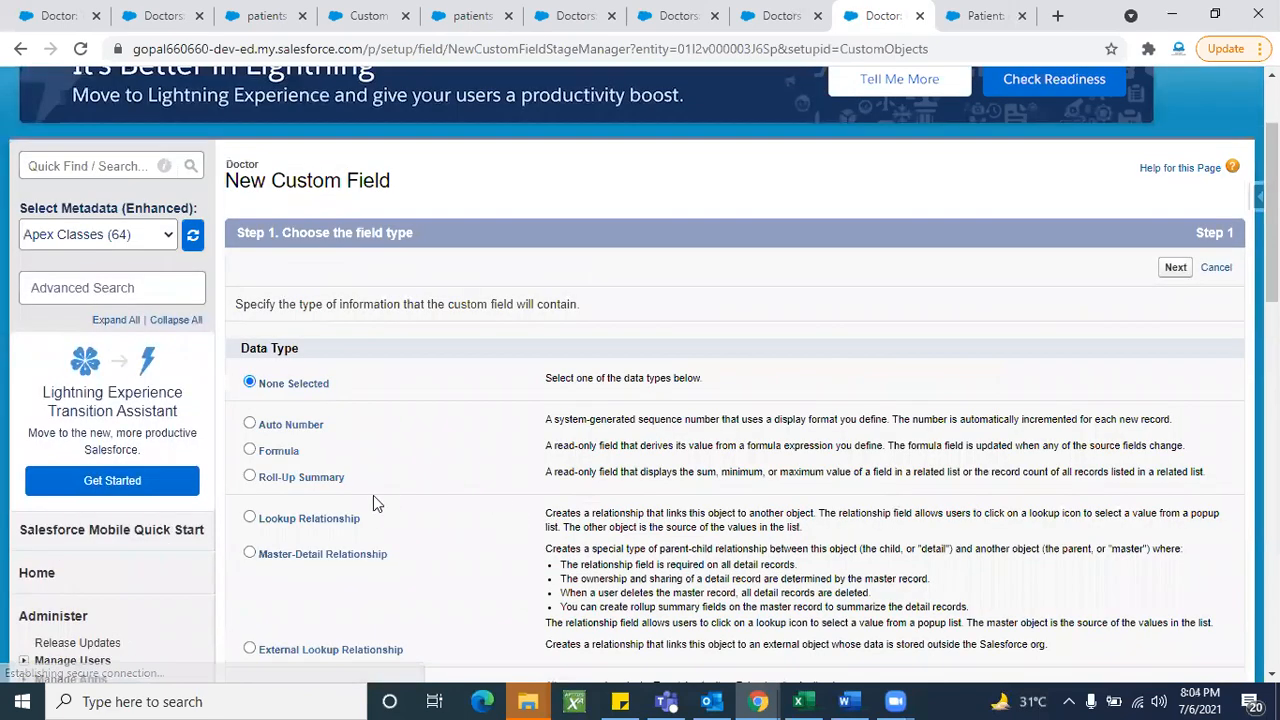
key("Down")
key("Down")
key("Down")
key("Down")
key("Down")
key("Down")
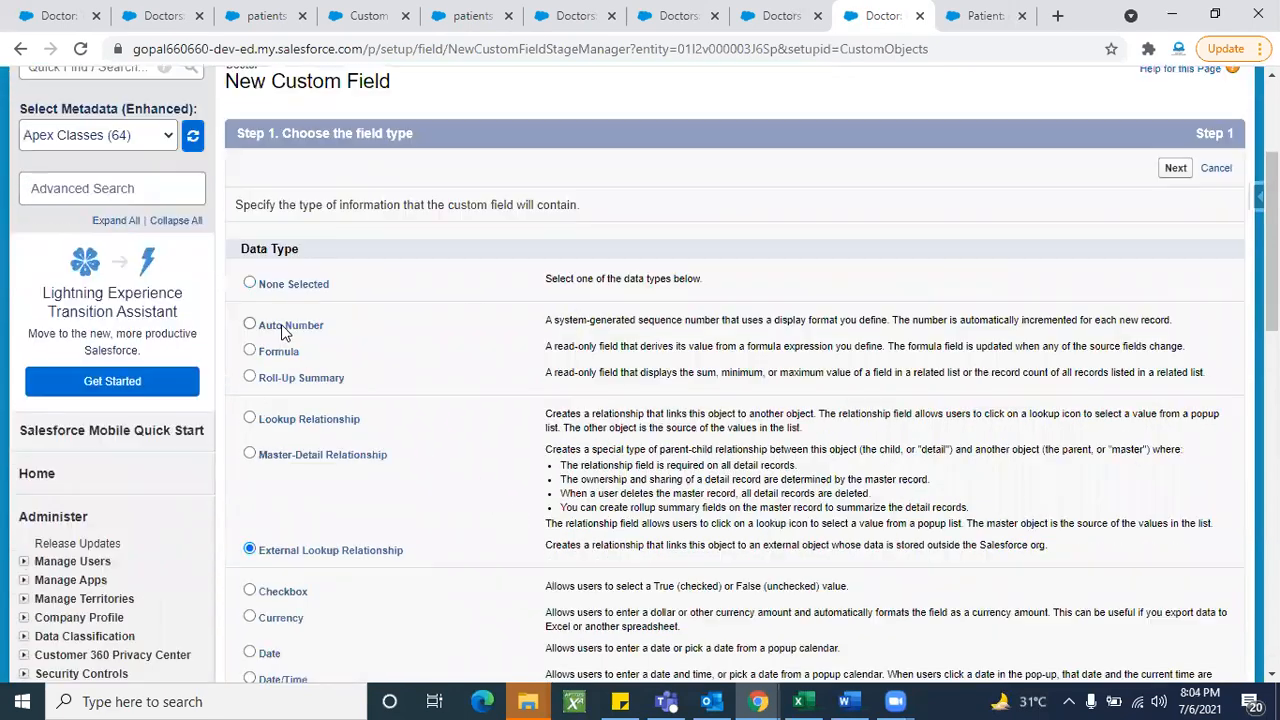
left_click(283, 332)
scroll(521, 475, "down", 12)
scroll(520, 476, "up", 9)
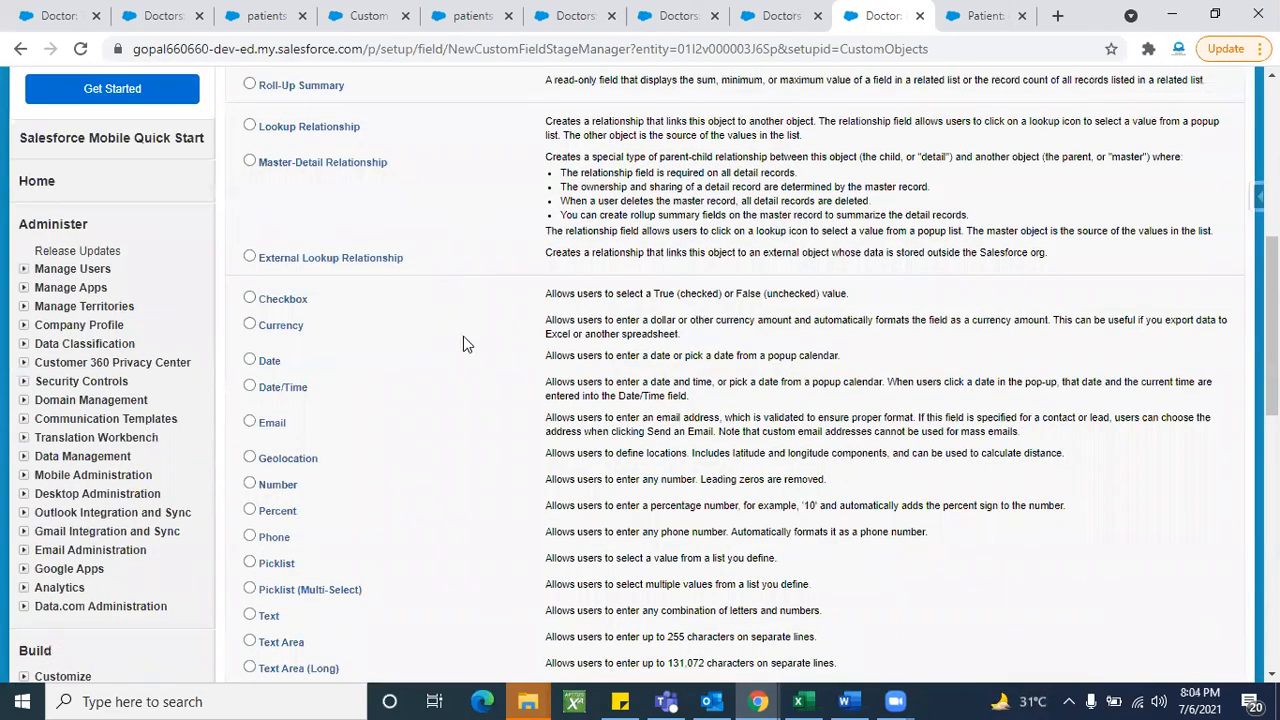
scroll(591, 349, "up", 5)
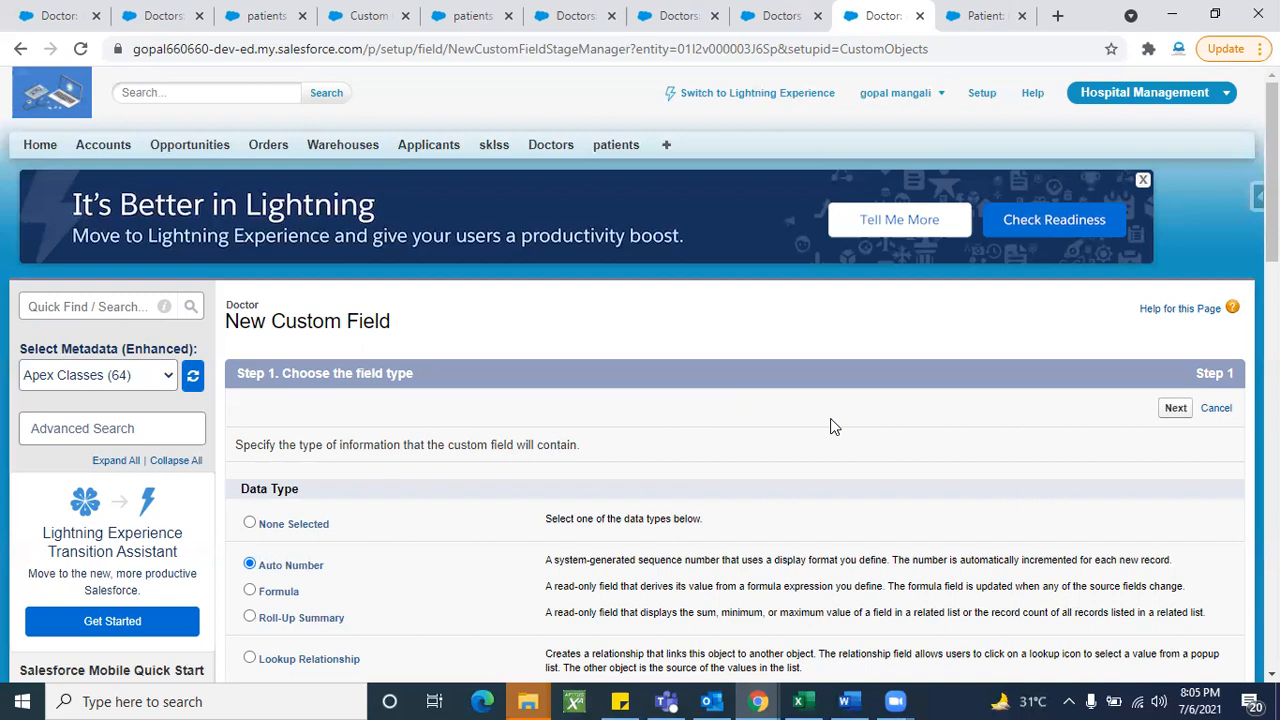
scroll(830, 427, "down", 2)
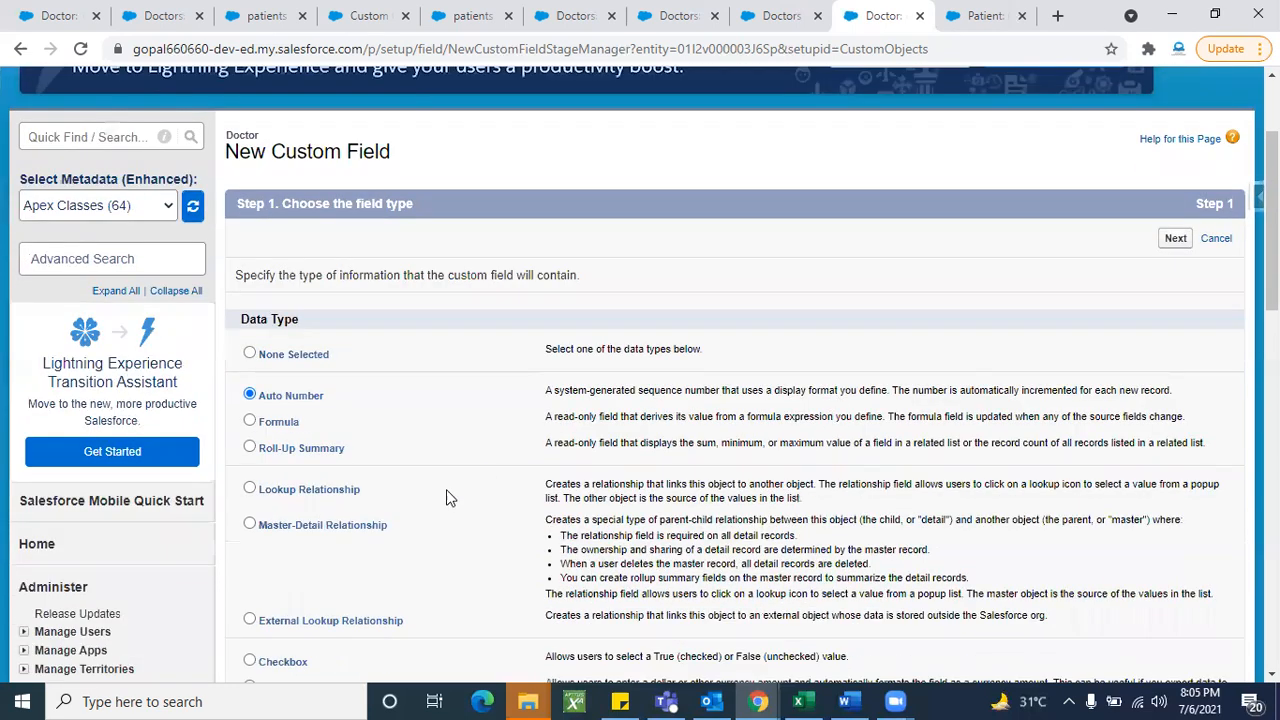
scroll(836, 334, "up", 2)
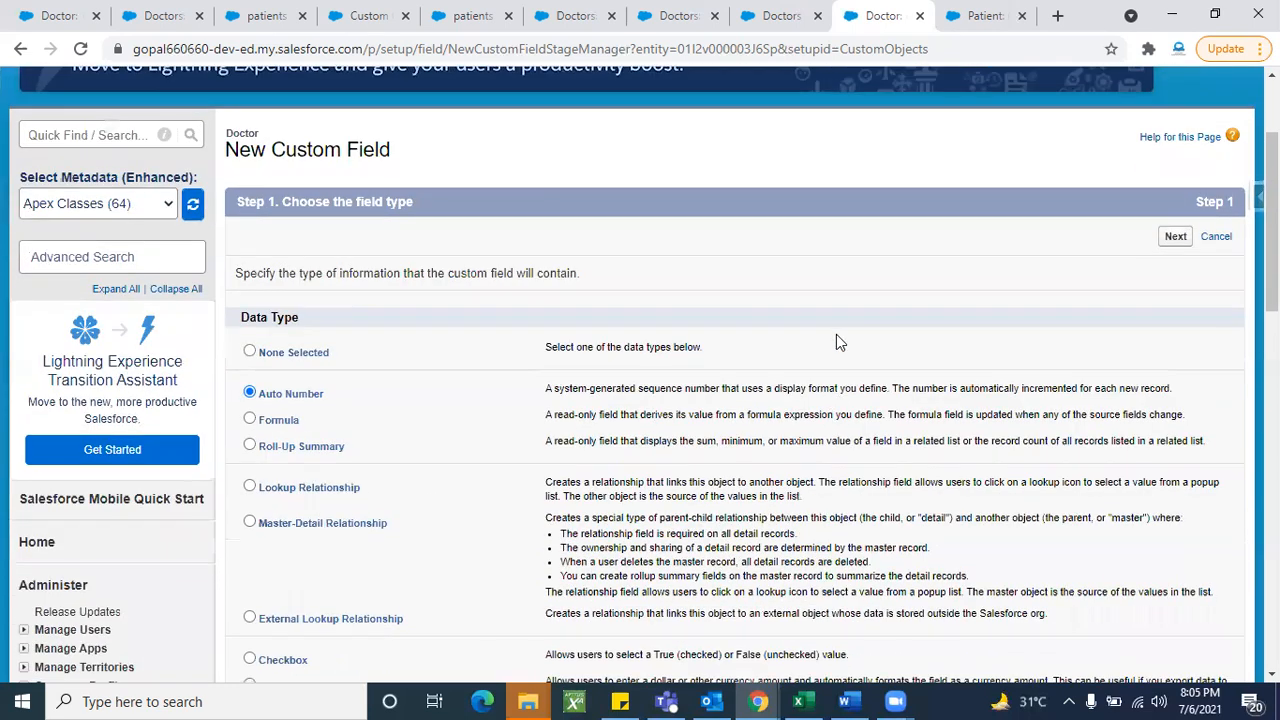
scroll(836, 335, "up", 1)
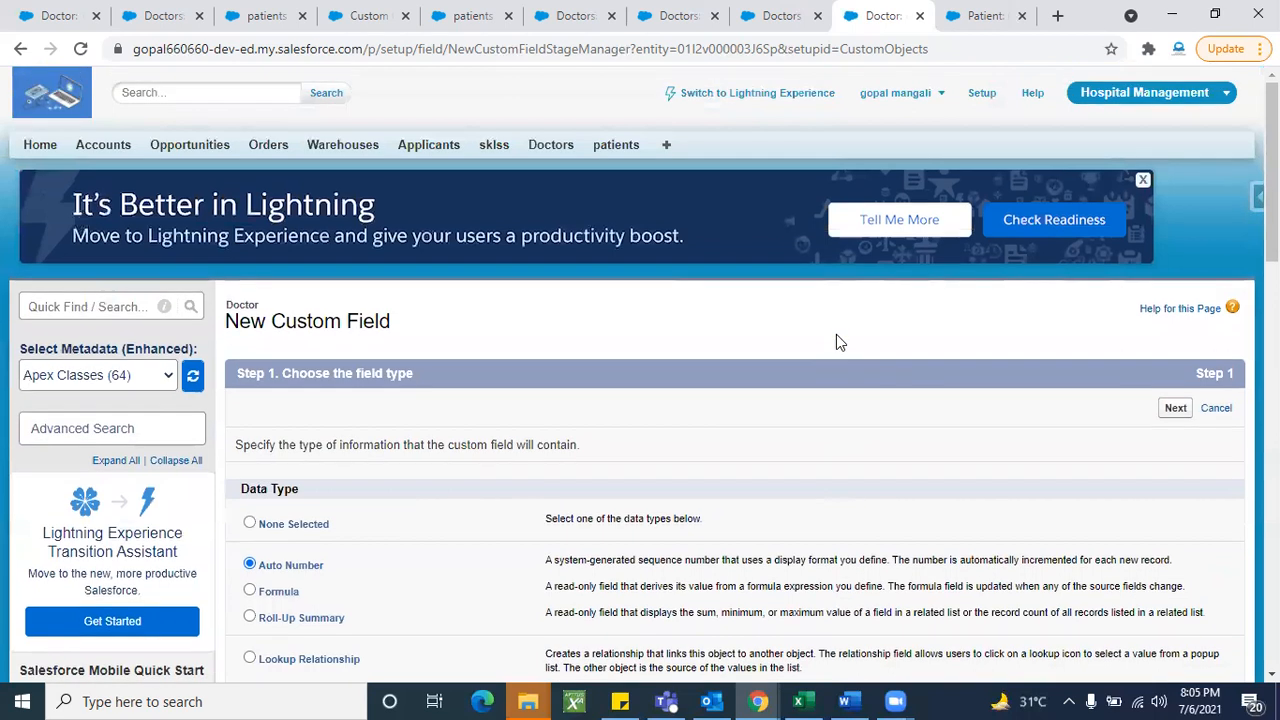